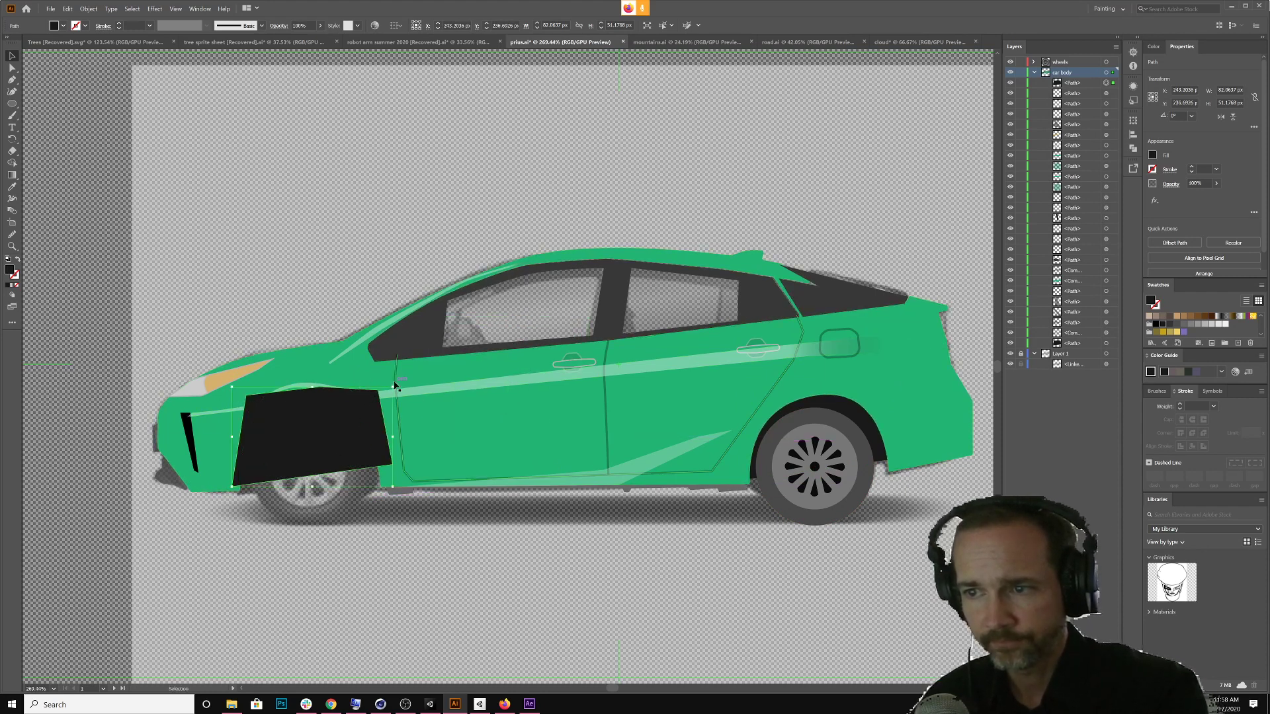
Rotate the black wheel-well shape slightly, position it over the front wheel, and move it to the bottom of the car body layer
left_click_drag(392, 384, 405, 395)
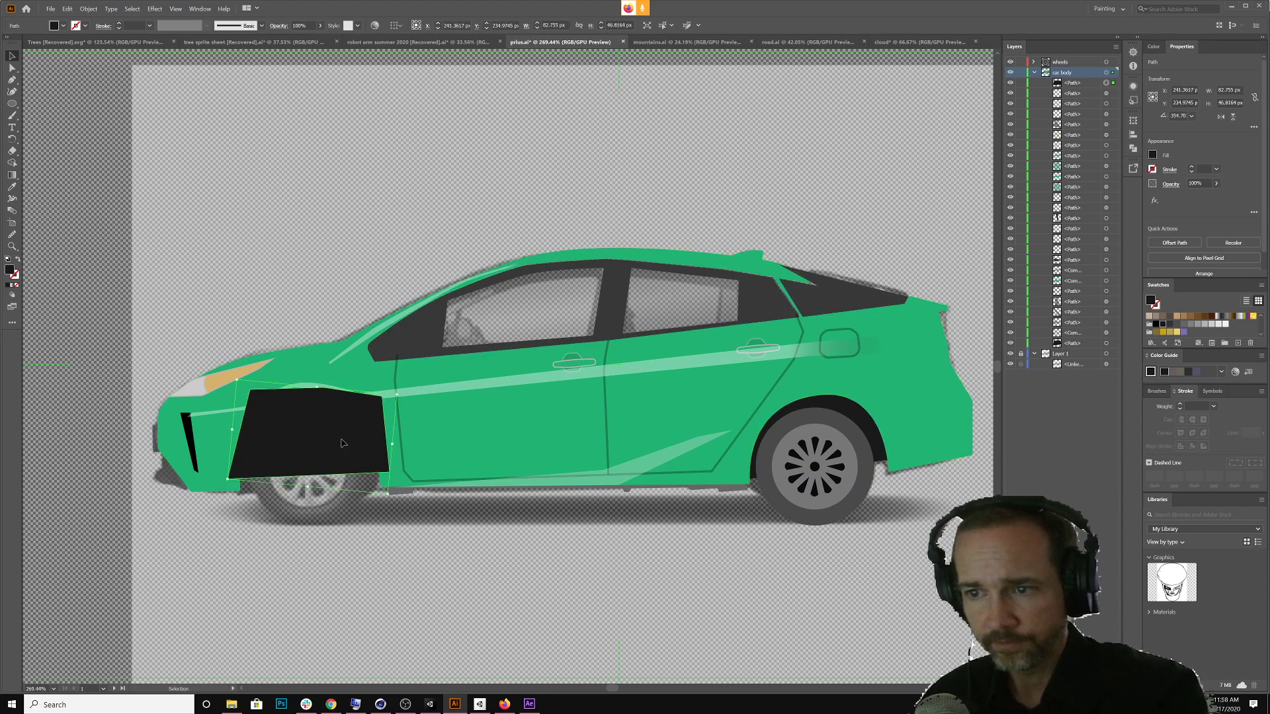
mouse_move(341, 444)
left_mouse_down()
mouse_move(344, 461)
mouse_move(350, 441)
left_mouse_up()
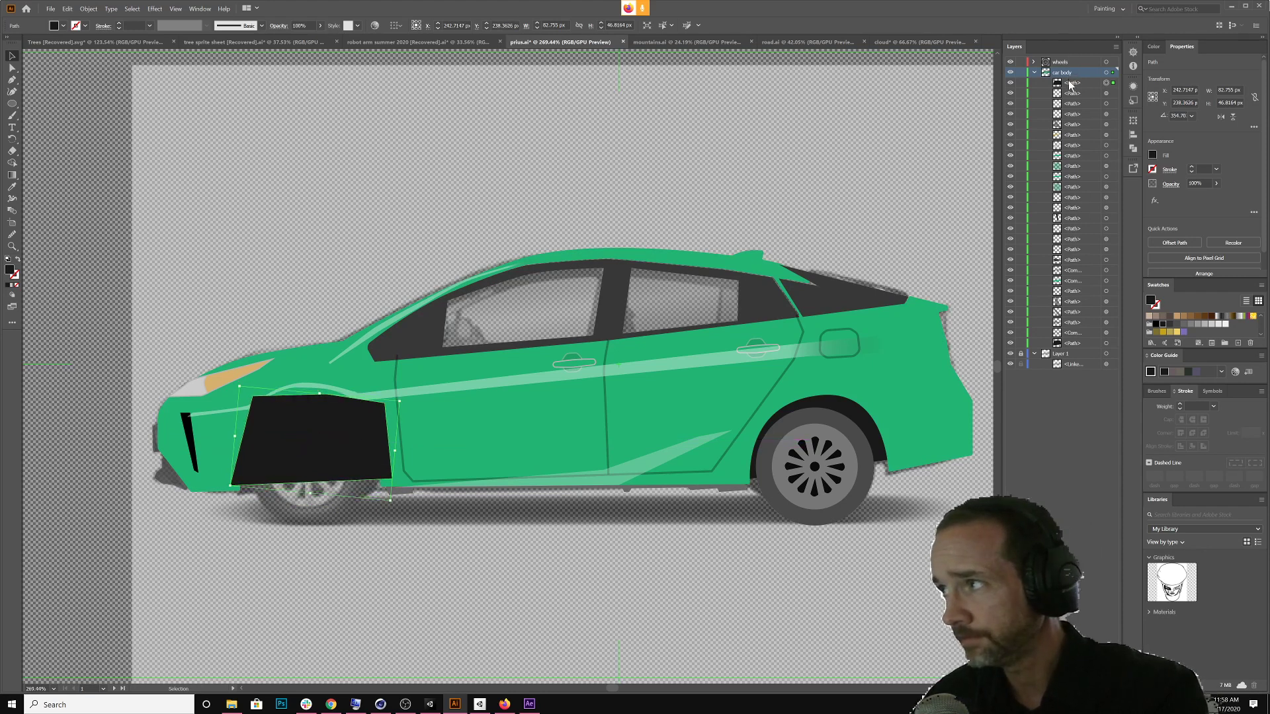
left_click_drag(1072, 83, 1083, 347)
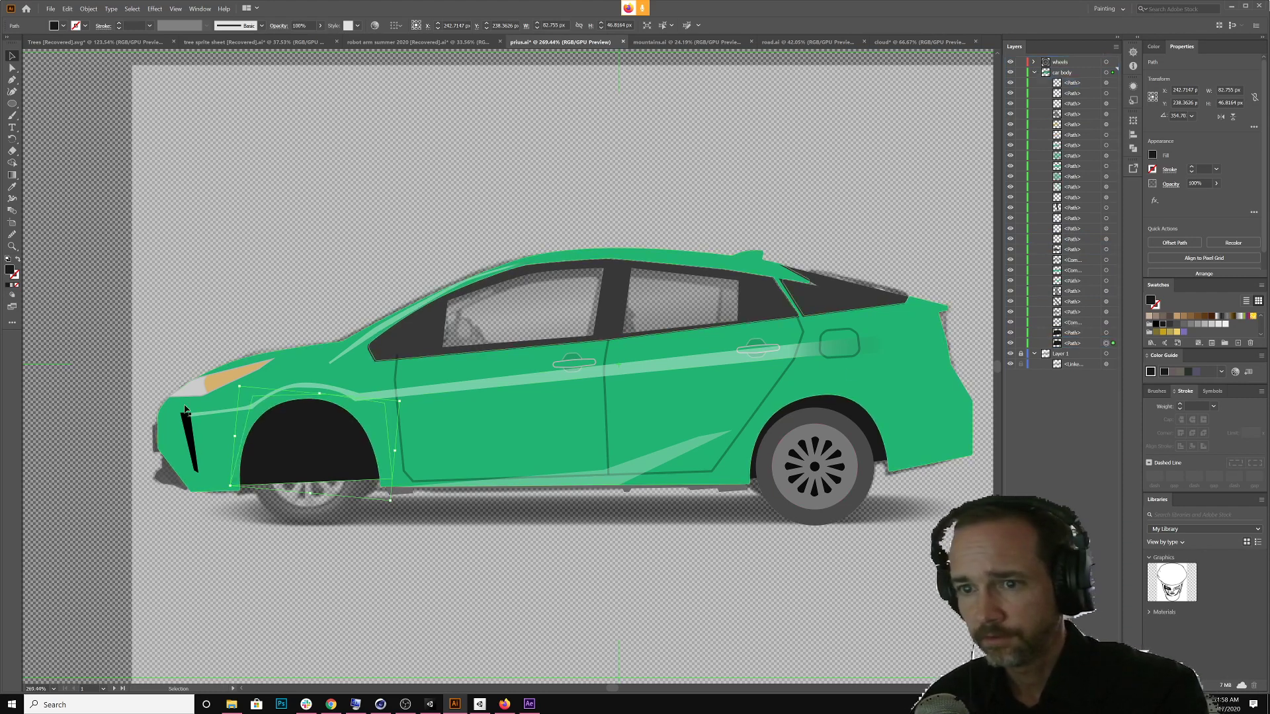
Recolor the black slit on the front bumper with the dark gray sampled from the window frame
left_click(181, 437)
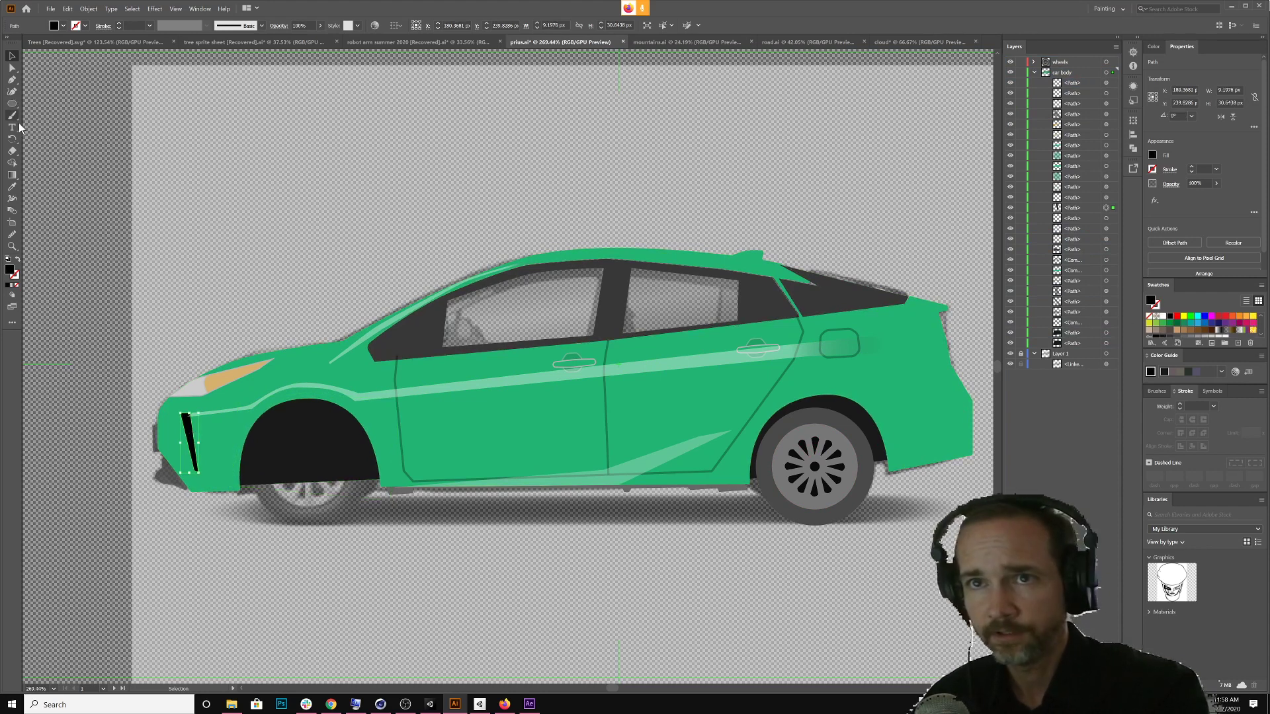
key("i")
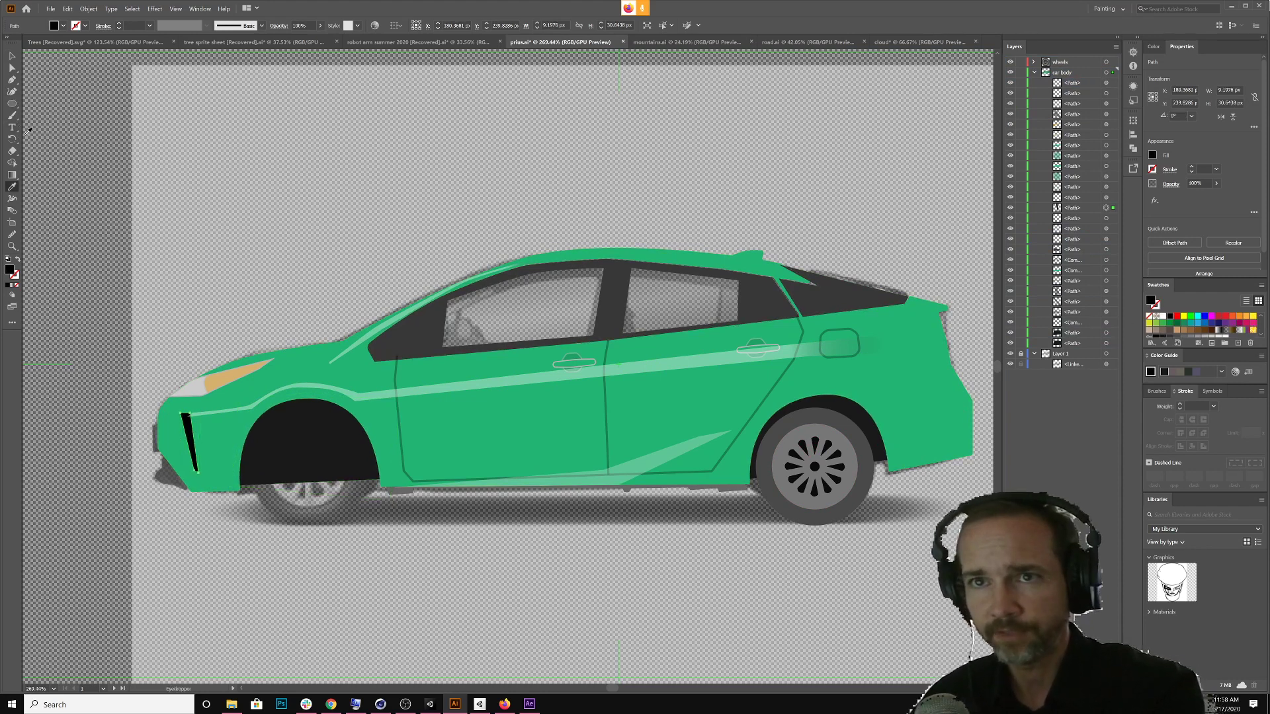
left_click(405, 342)
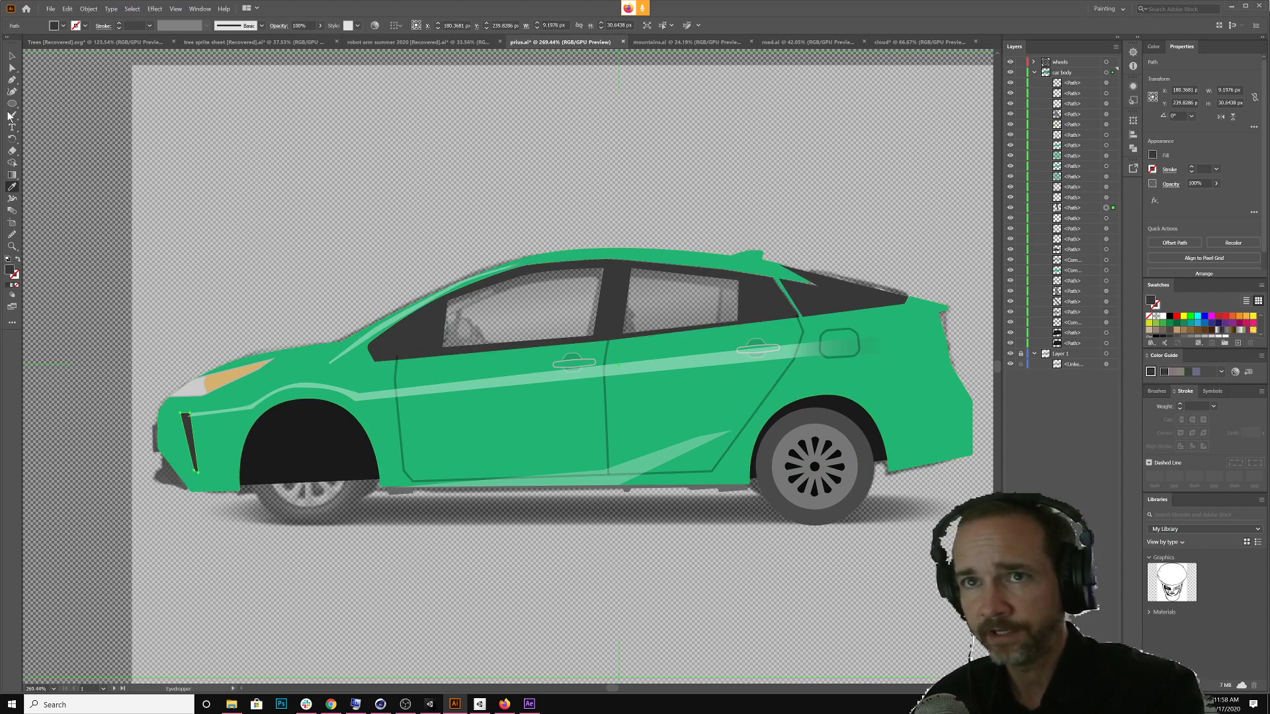
Draw a closed Pen shape covering both side windows, following the roofline and lower window edge, and fill it light gray
left_click(11, 80)
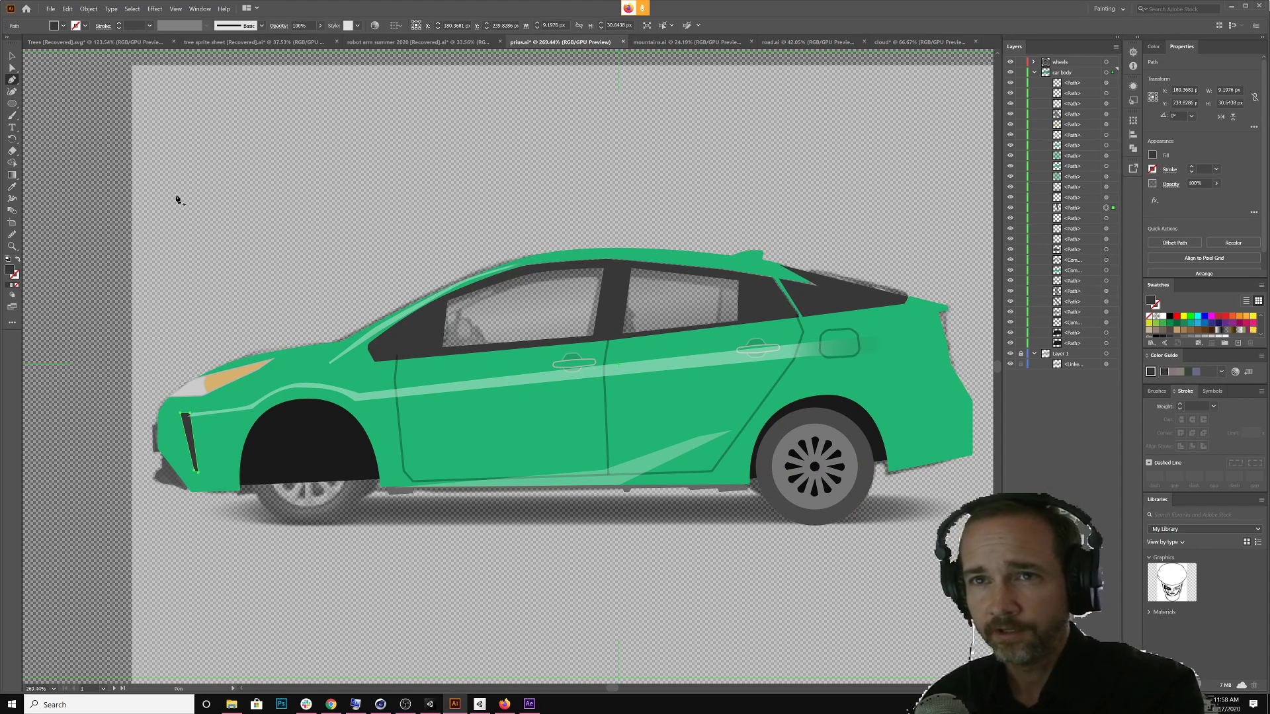
left_click(430, 353)
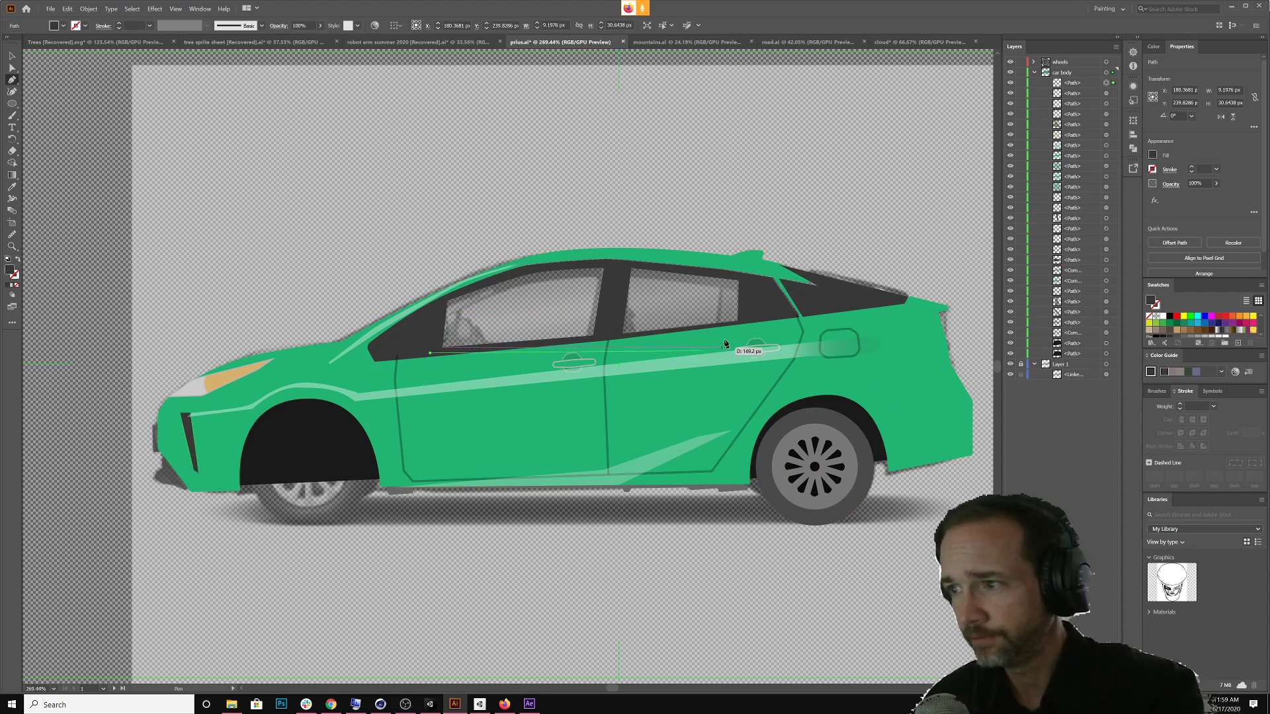
left_click(760, 329)
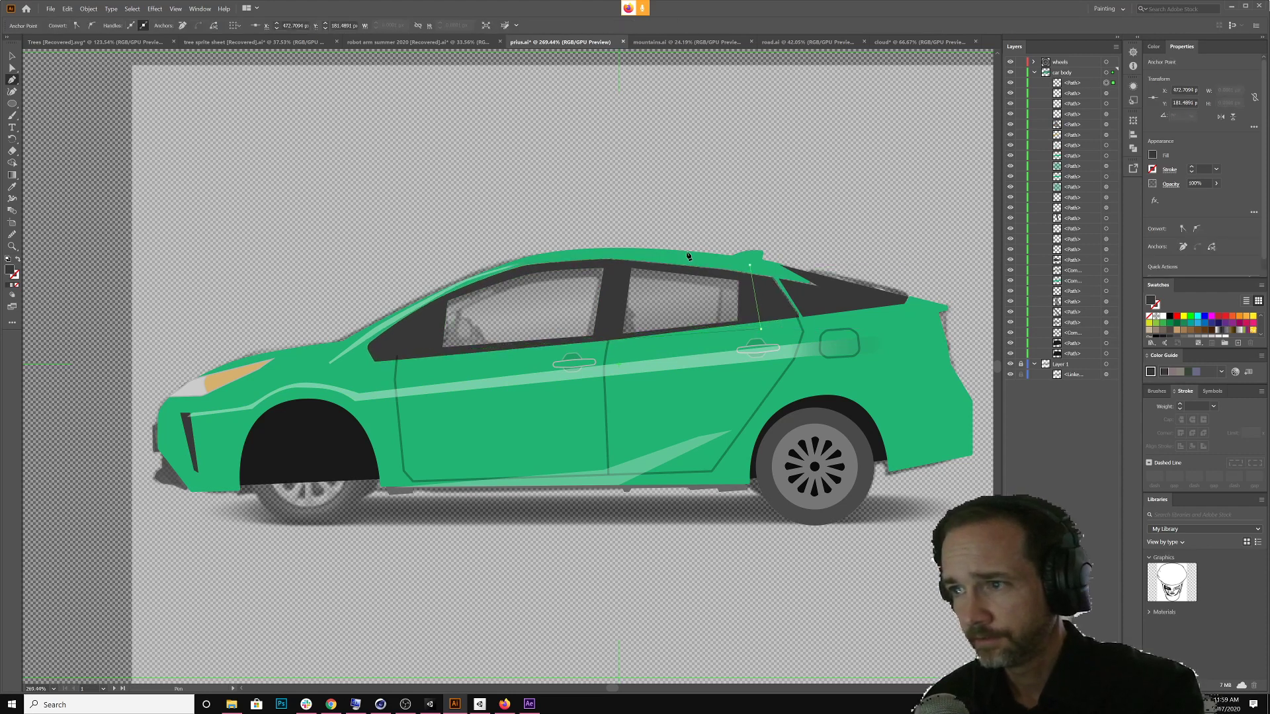
left_click(749, 265)
left_click(595, 257)
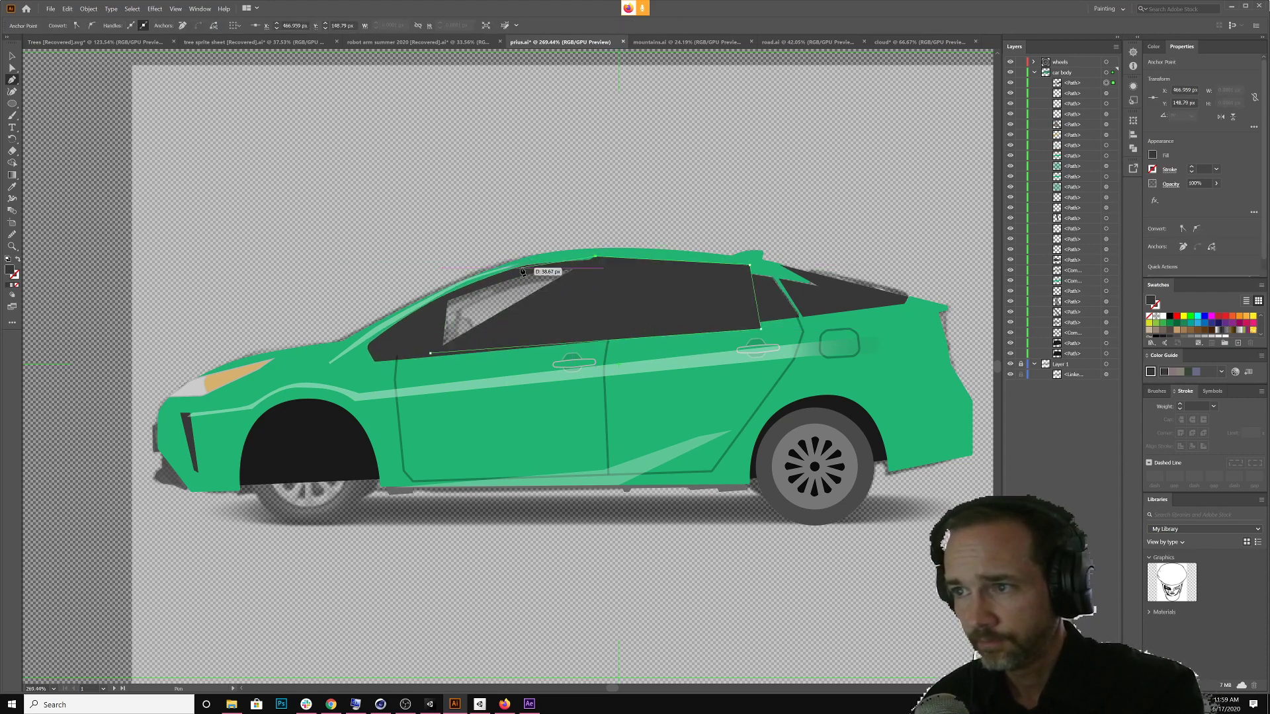
left_click(519, 267)
left_click(440, 296)
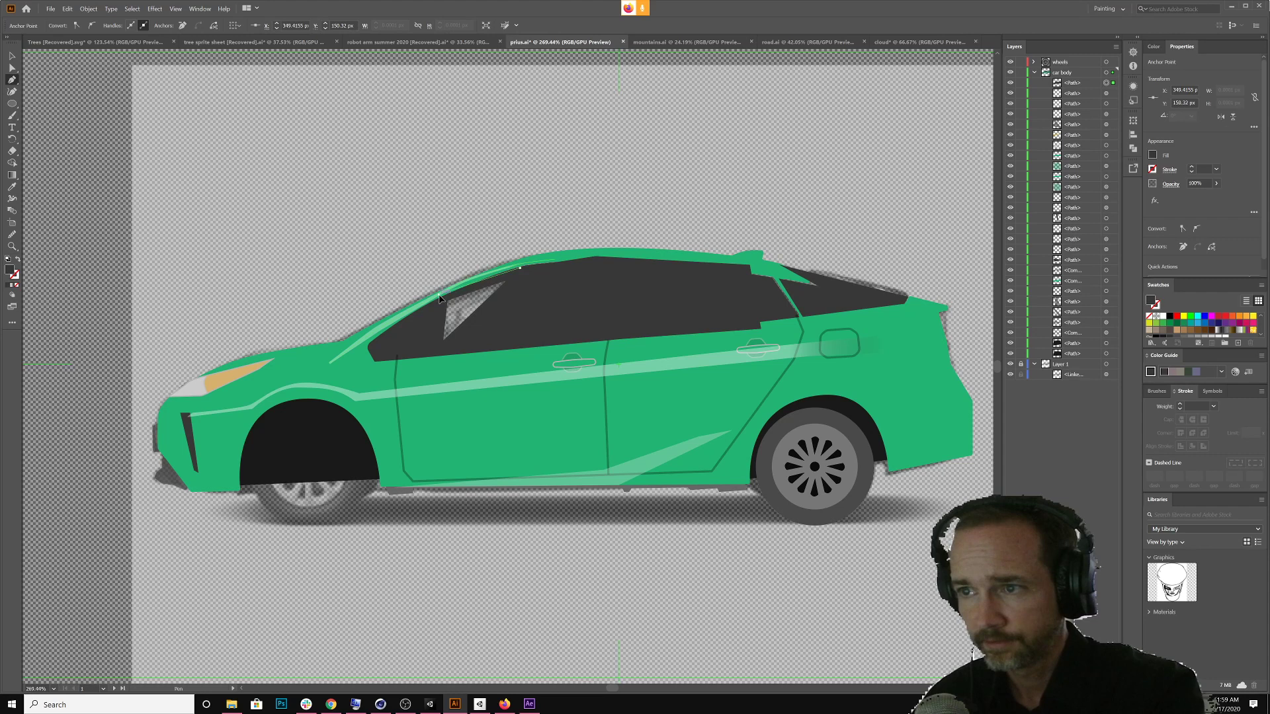
left_click(431, 355)
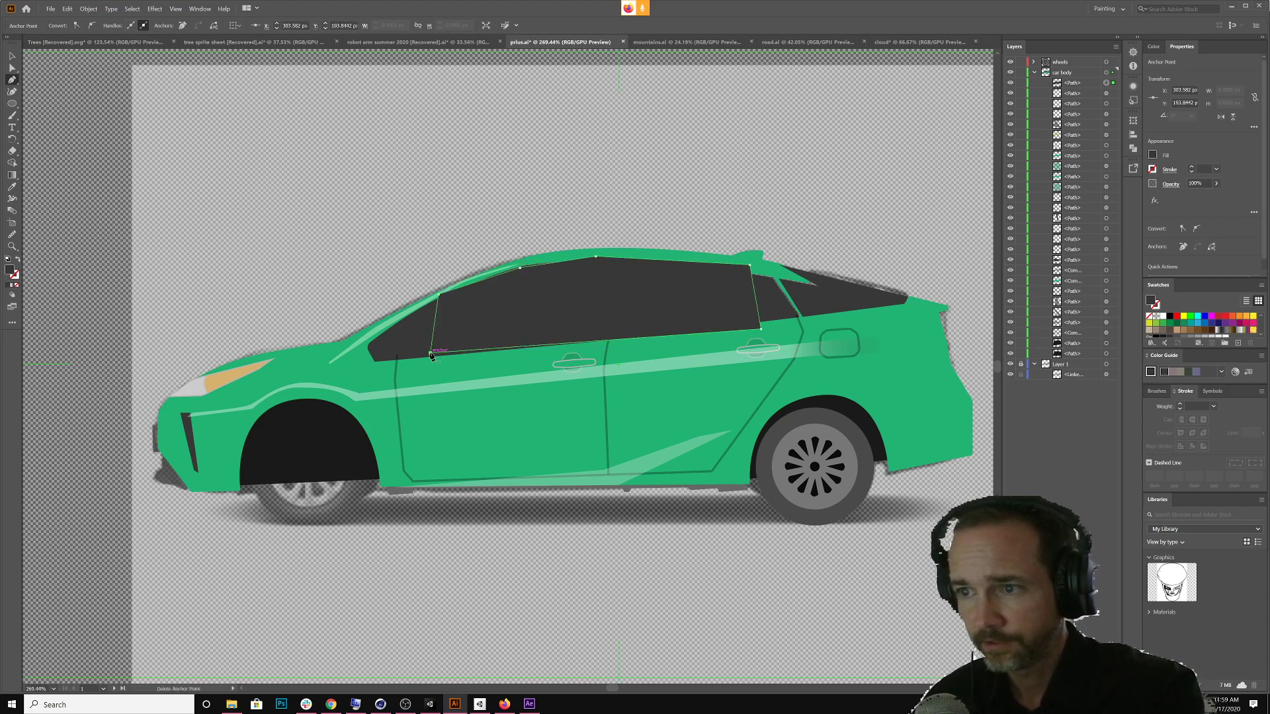
left_click(1212, 339)
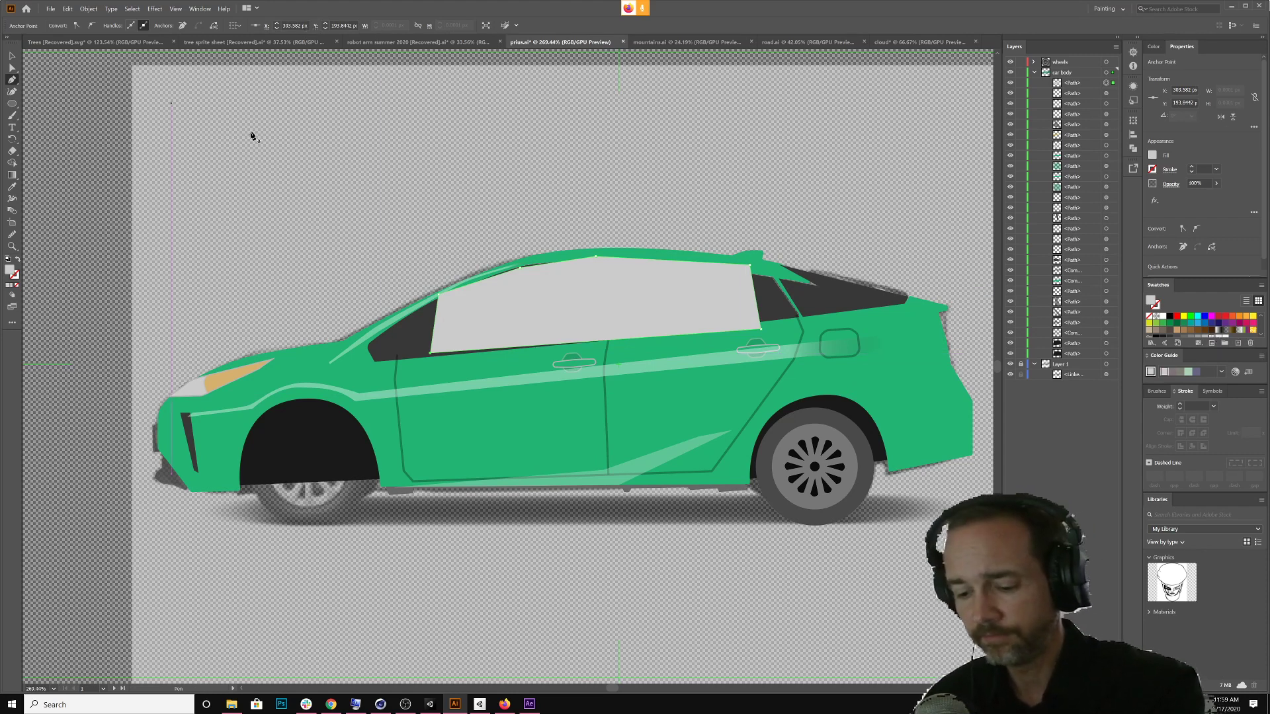
Move the light gray window shape to the bottom of the car body layer, behind the window frames
key("v")
left_click(490, 312)
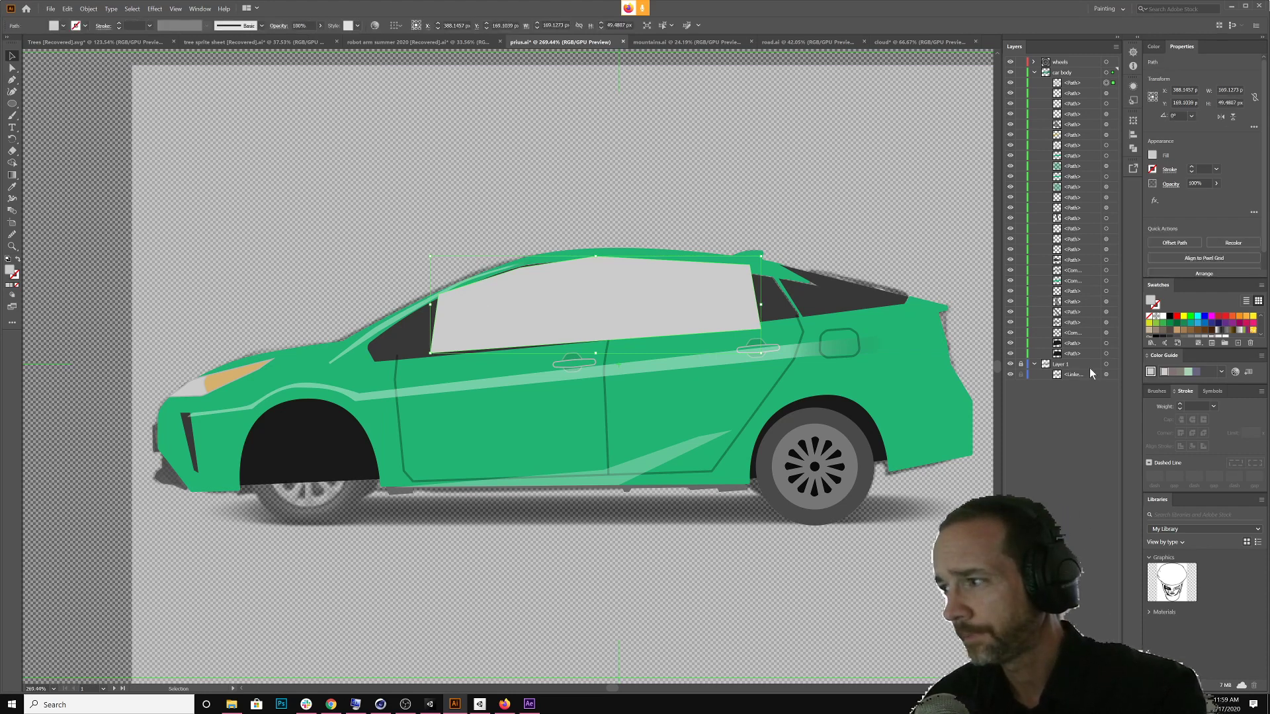
left_click(1077, 85)
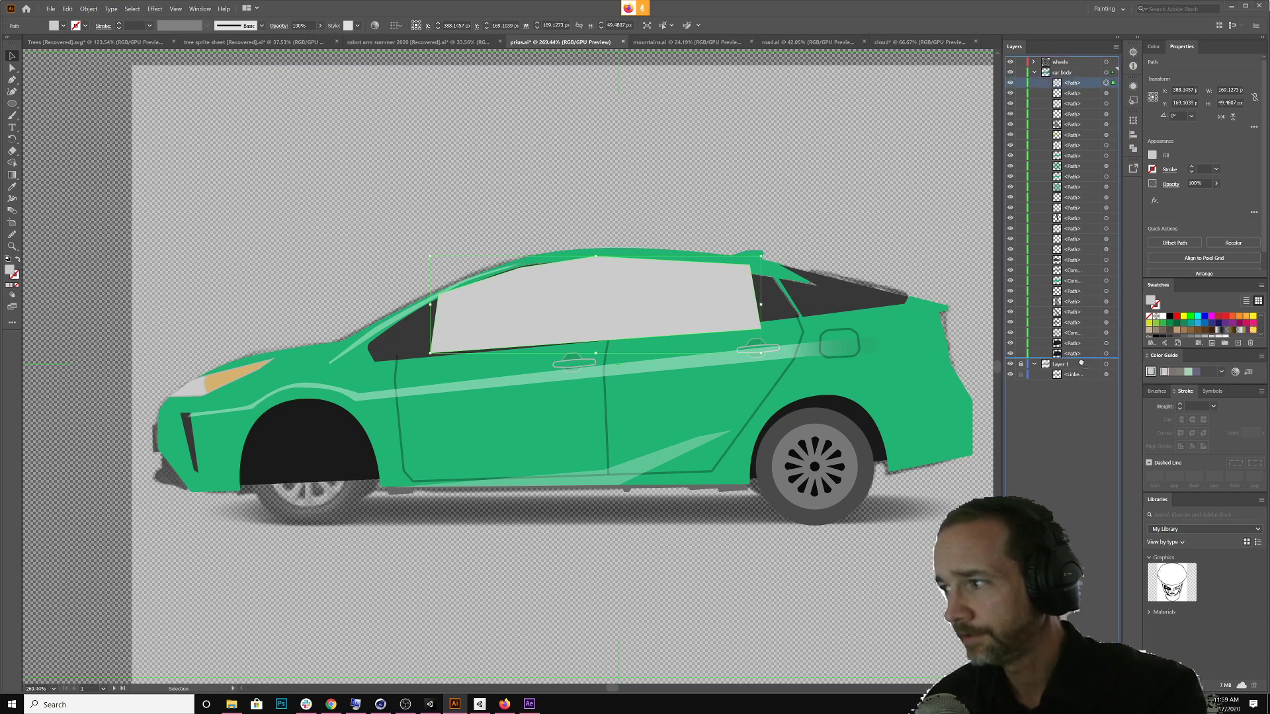
left_click_drag(1081, 363, 1083, 366)
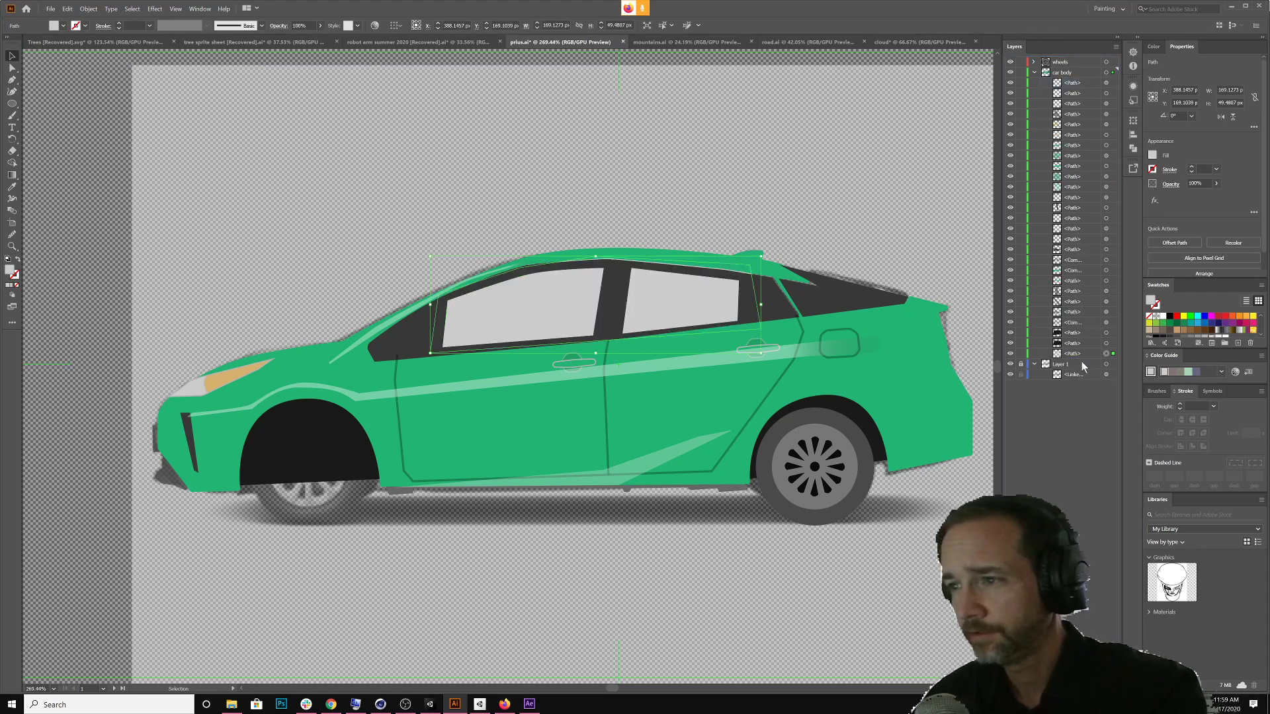
Draw a narrow, bent diagonal glare strip across the front side window with the Pen tool and fill it near-white
left_click(12, 79)
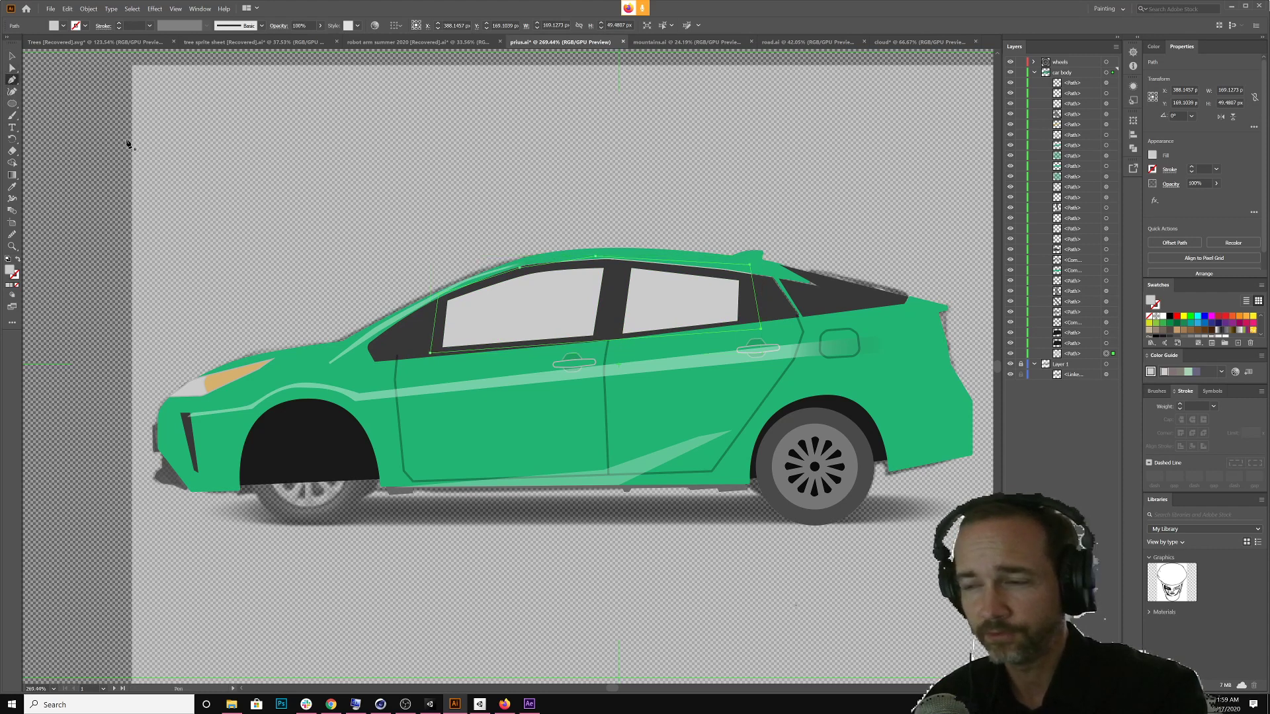
left_click(480, 362)
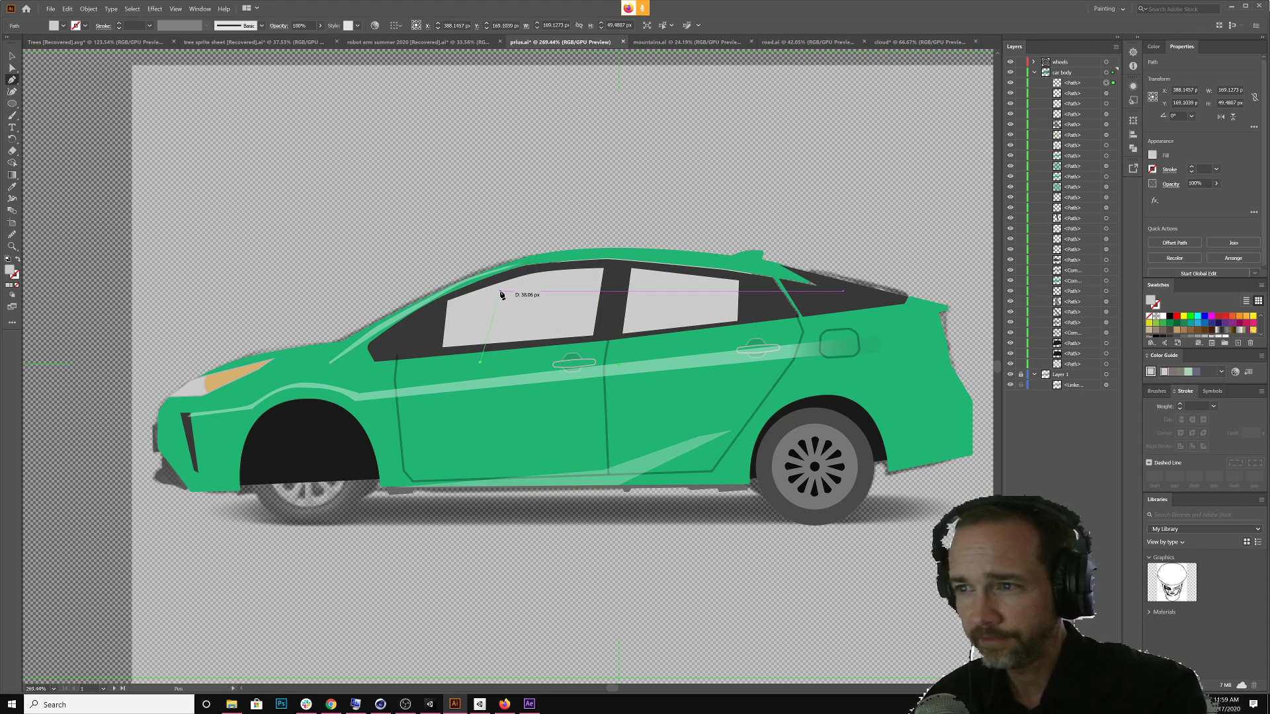
left_click(551, 233)
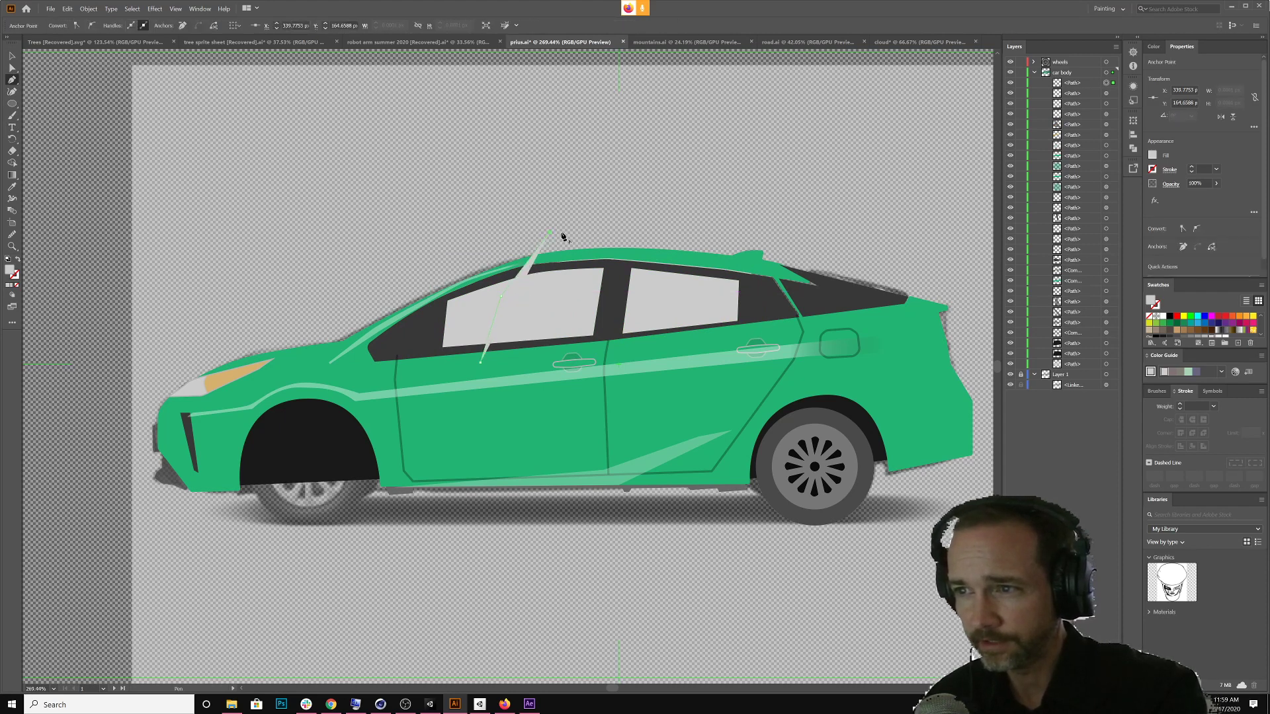
left_click(570, 233)
left_click(524, 298)
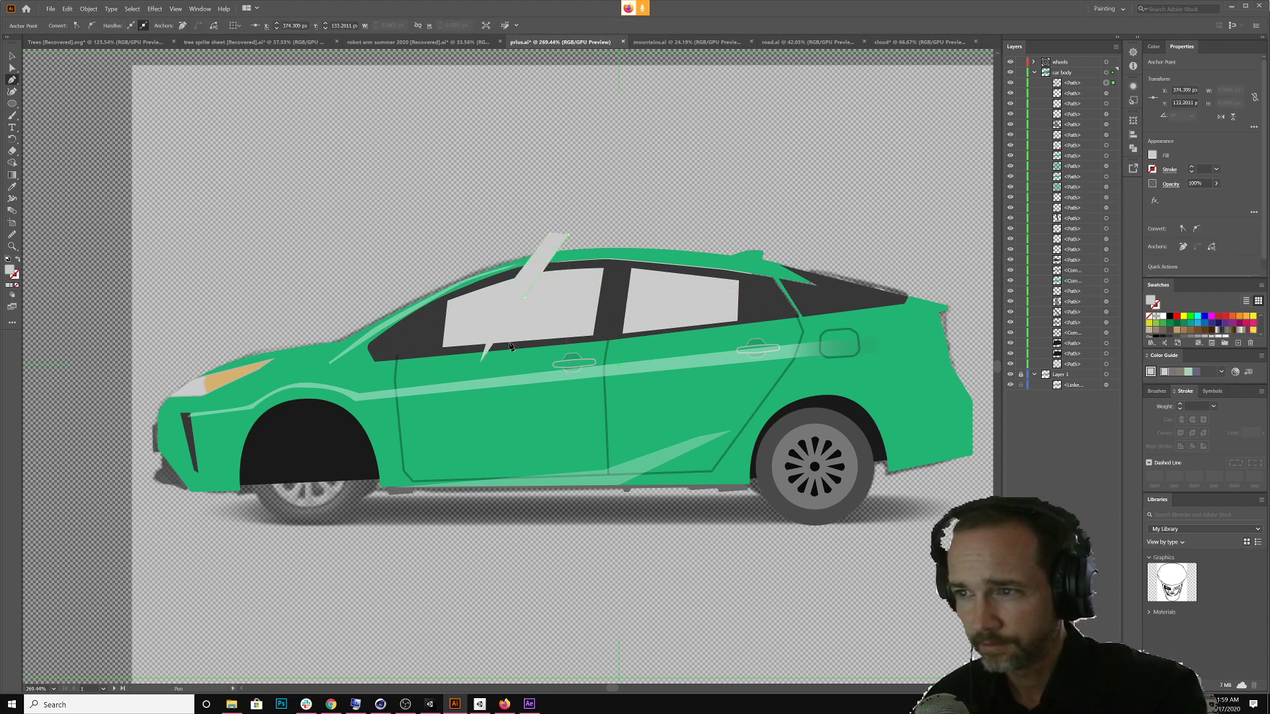
left_click(506, 363)
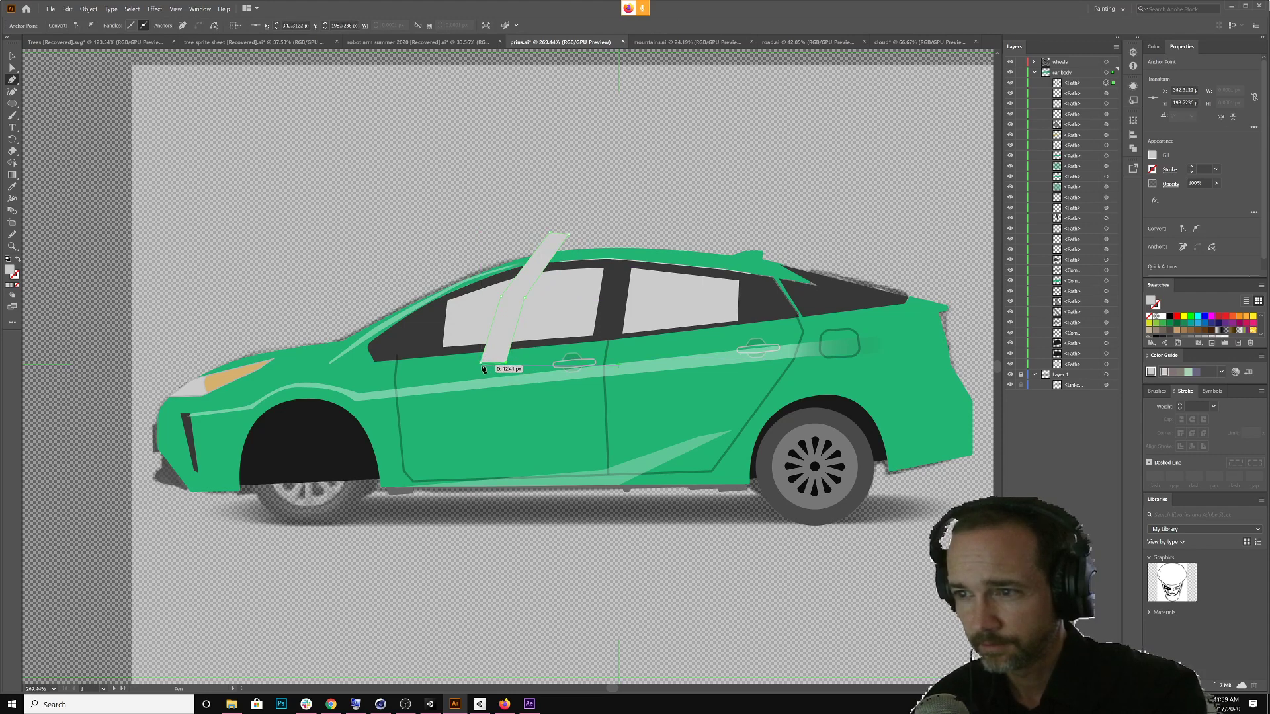
left_click(480, 365)
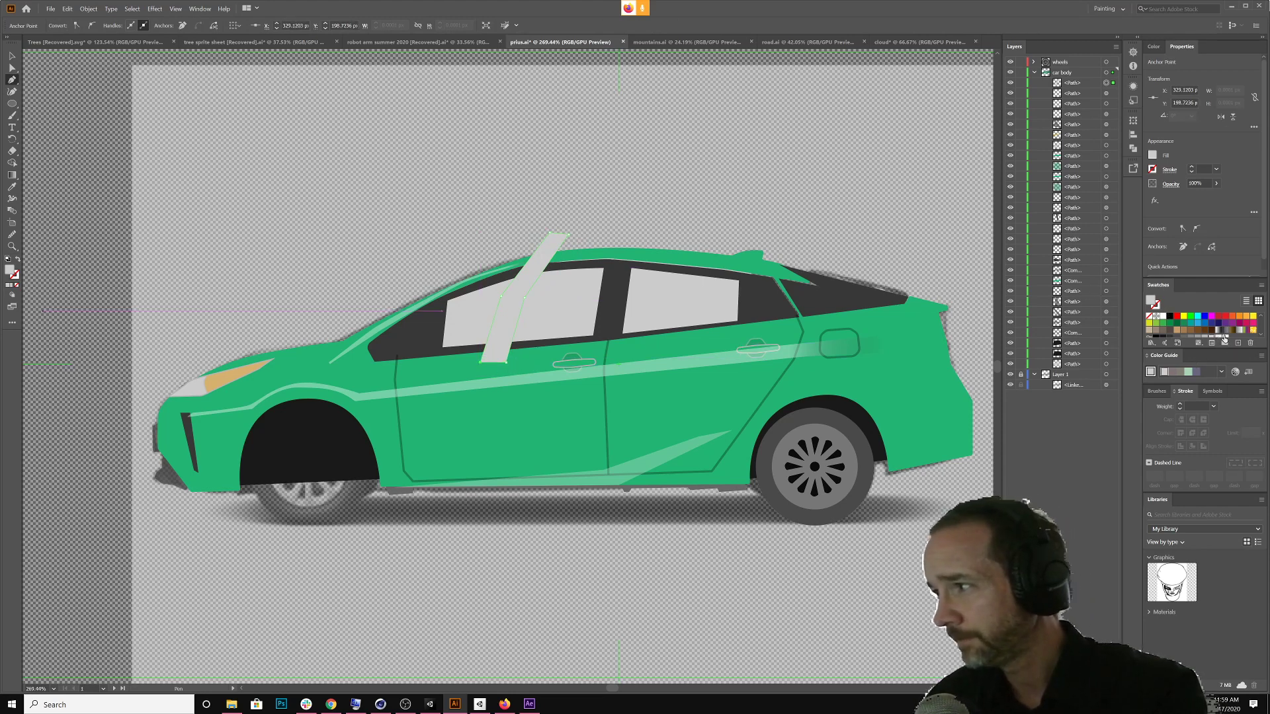
left_click(1220, 337)
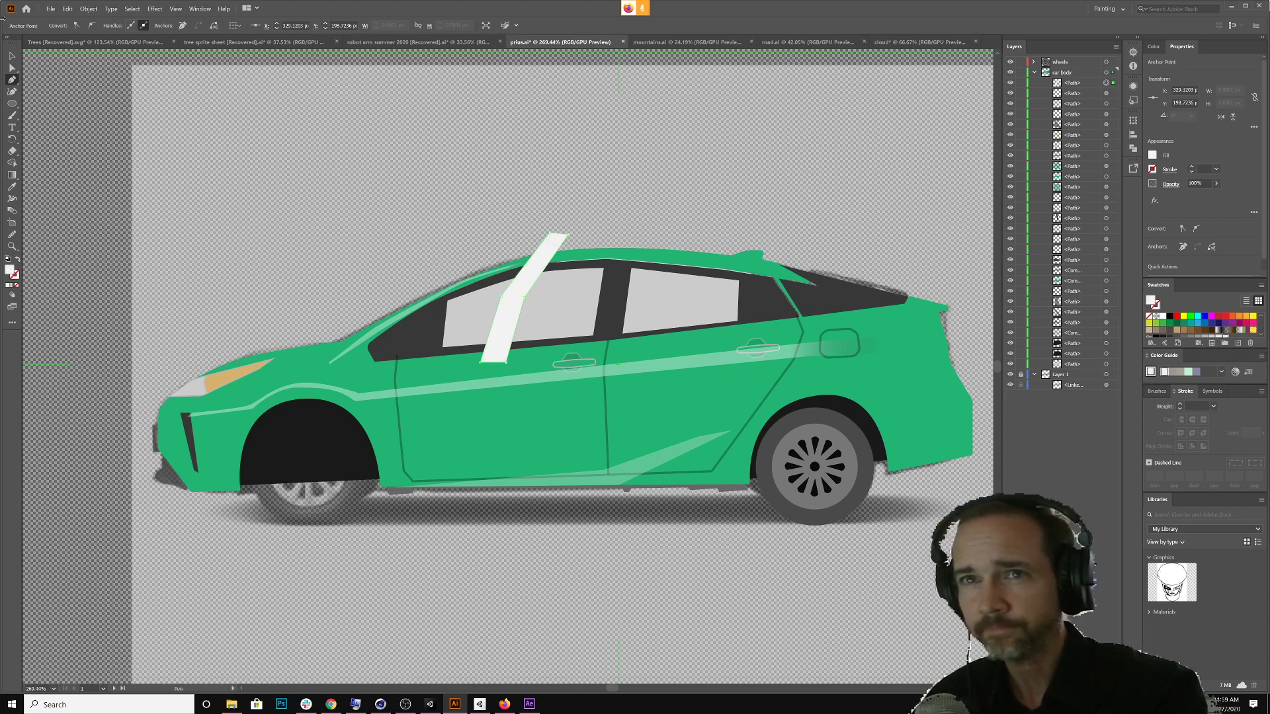
Duplicate the near-white glare strip and place the copy diagonally across the rear side window
left_click(12, 56)
left_click(516, 309)
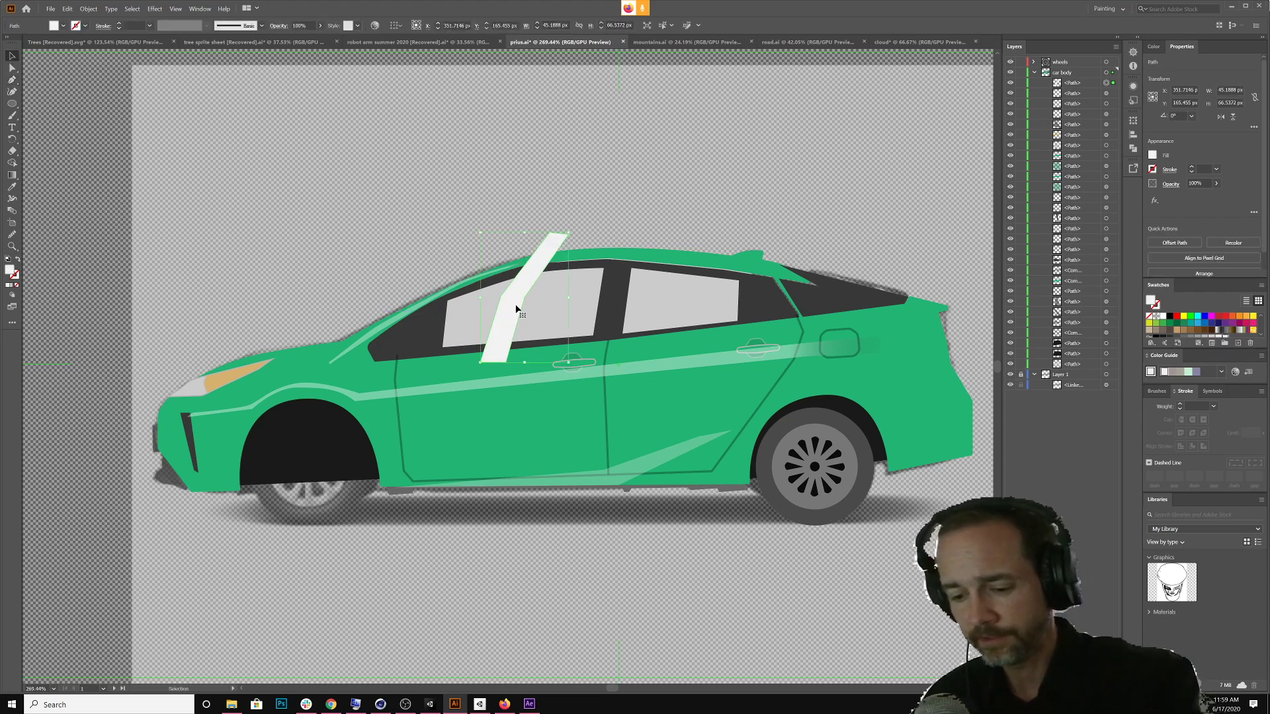
key("a")
key("ctrl+v")
left_click_drag(538, 325, 691, 275)
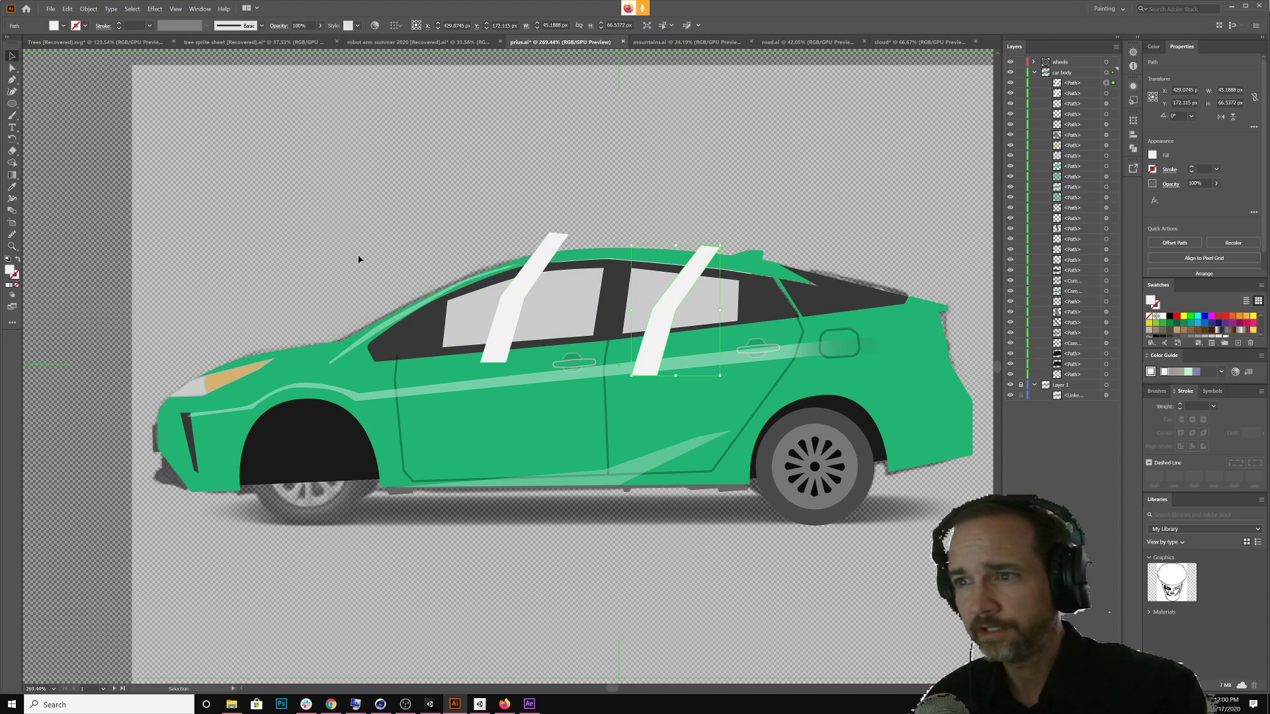
Trim the ends of both glare strips that extend above and below the light gray window shape with Shape Builder
left_click(490, 311)
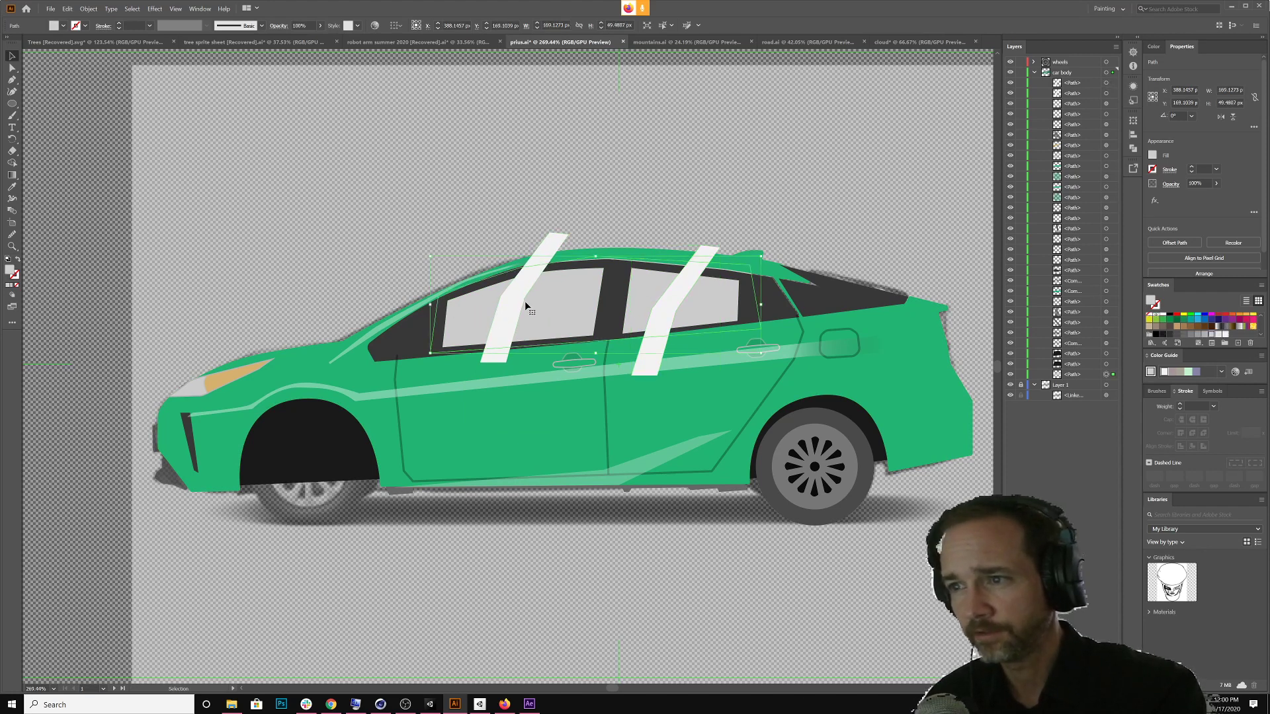
left_click(562, 242, "shift")
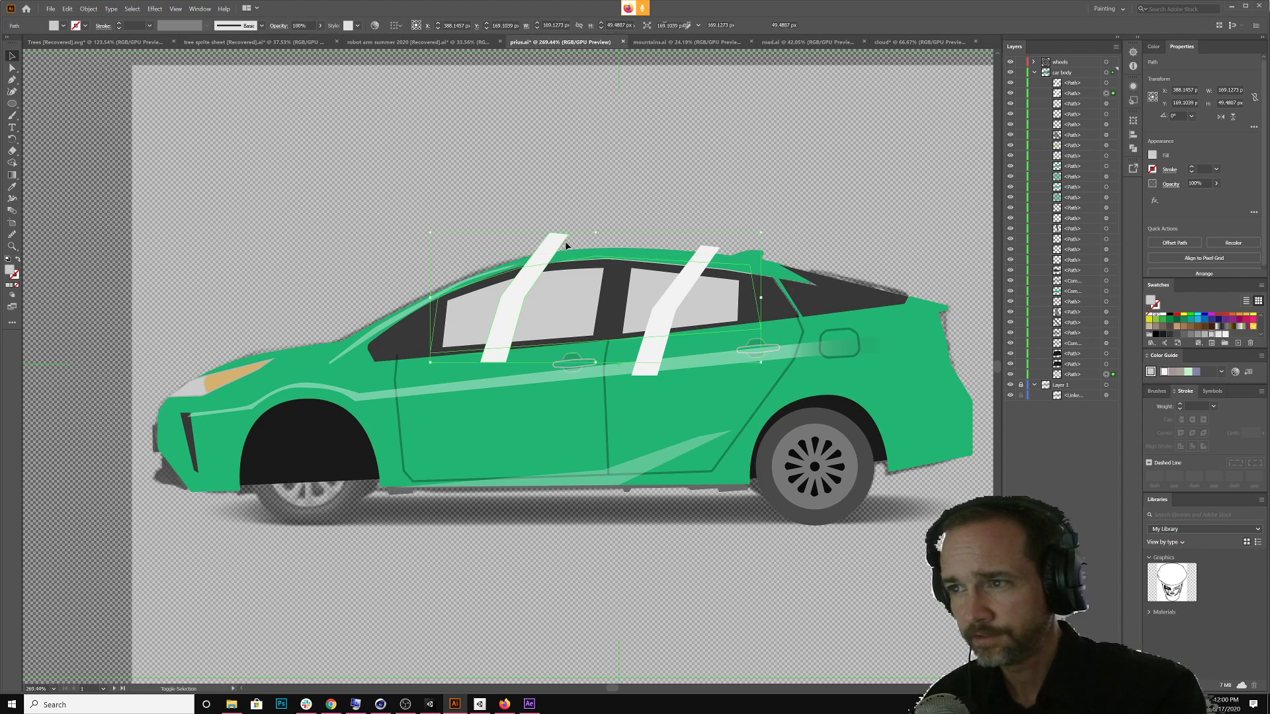
left_click(705, 253, "shift")
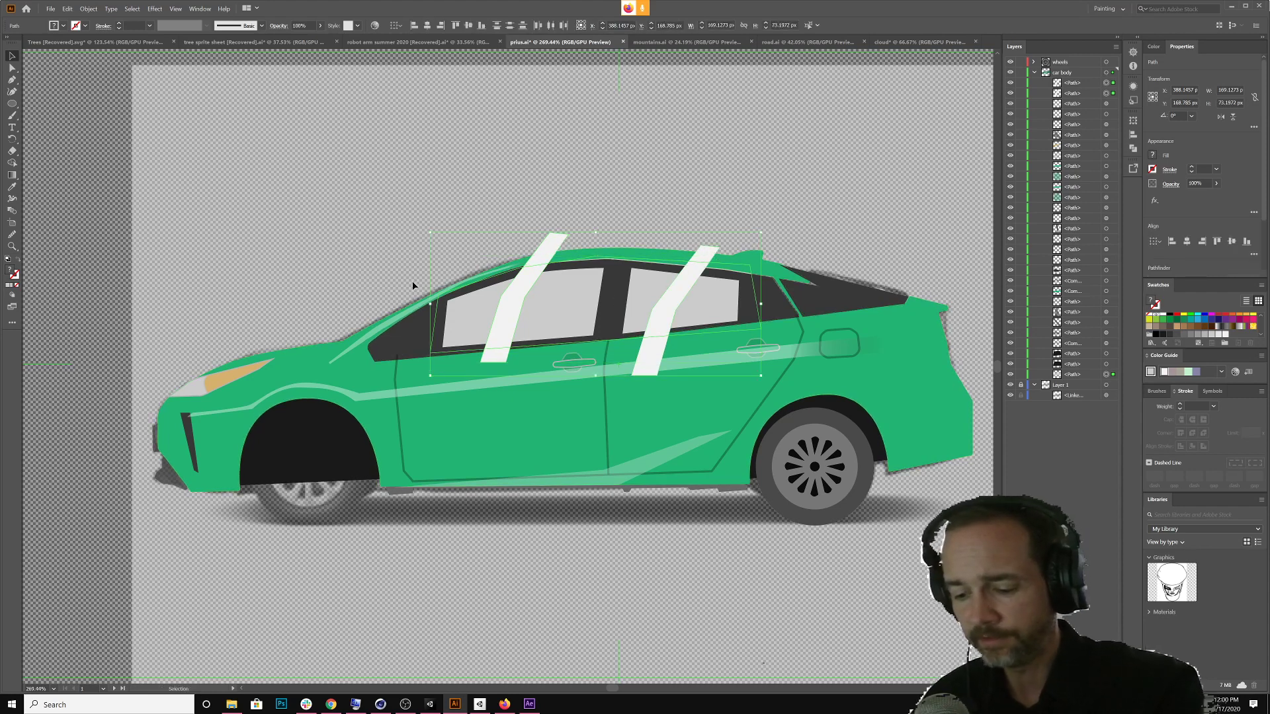
key("shift+m")
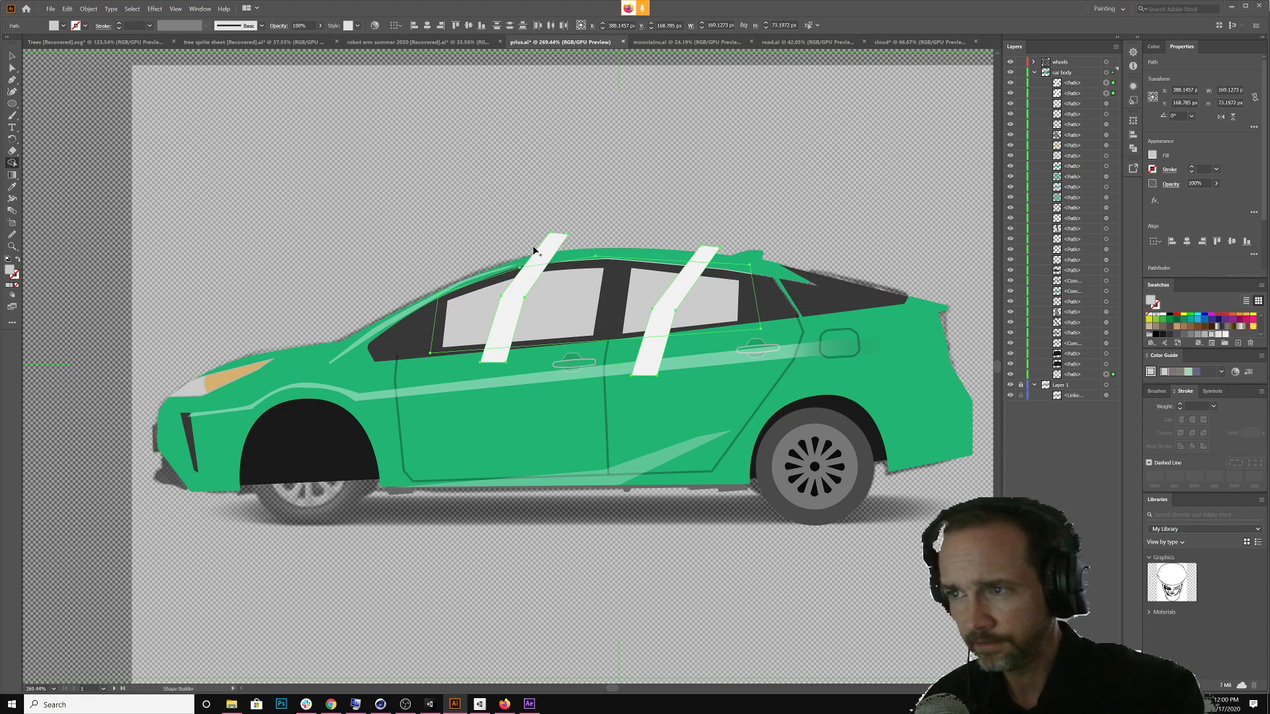
left_click_drag(545, 245, 529, 291)
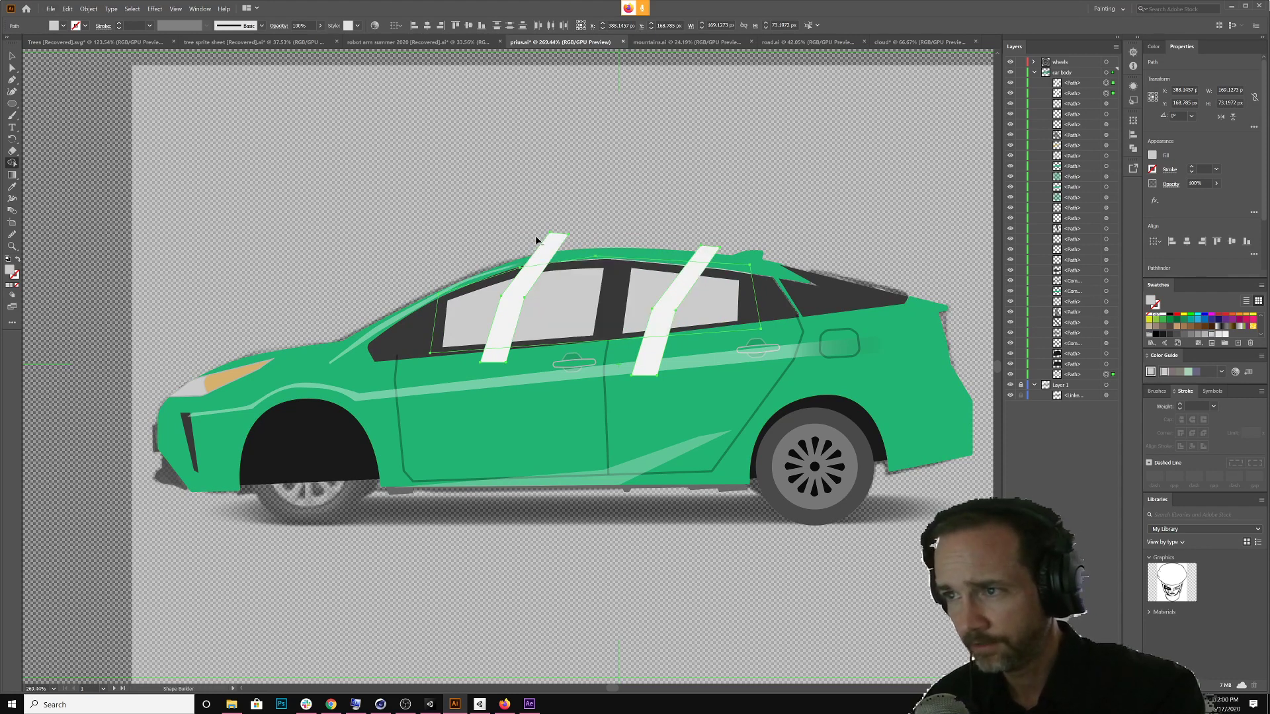
left_click(581, 245, "alt")
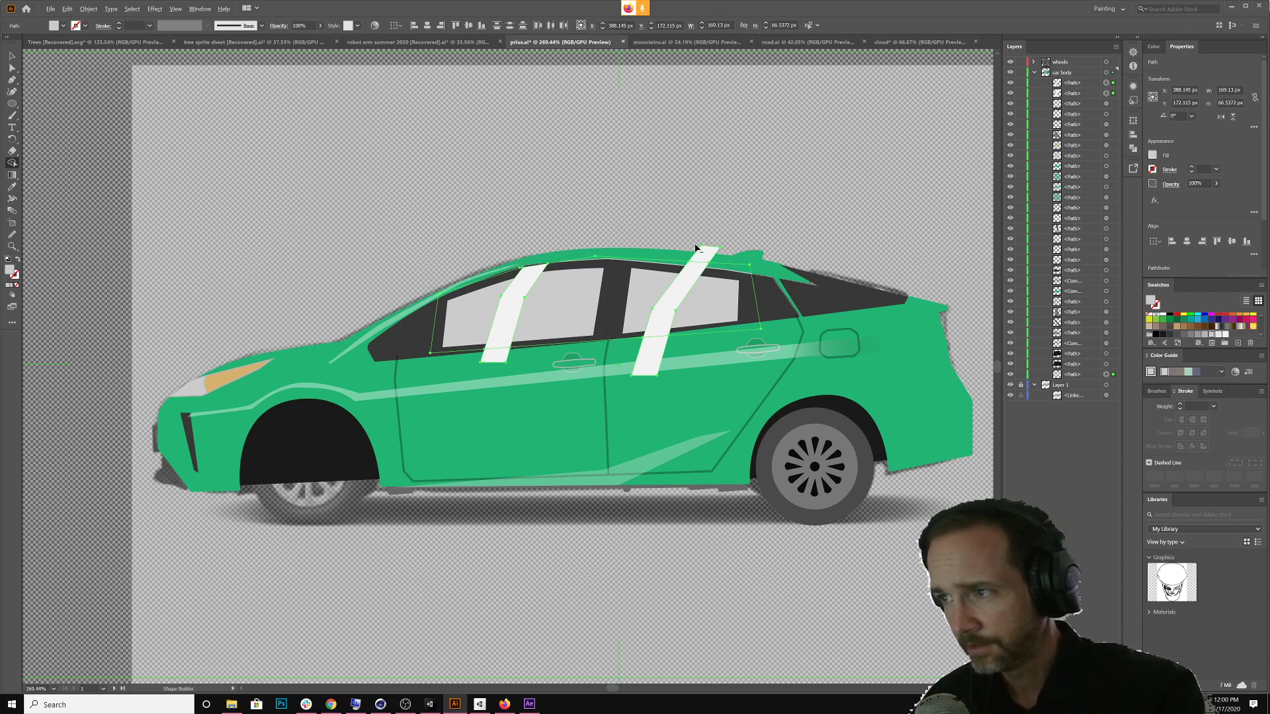
left_click(720, 250, "alt")
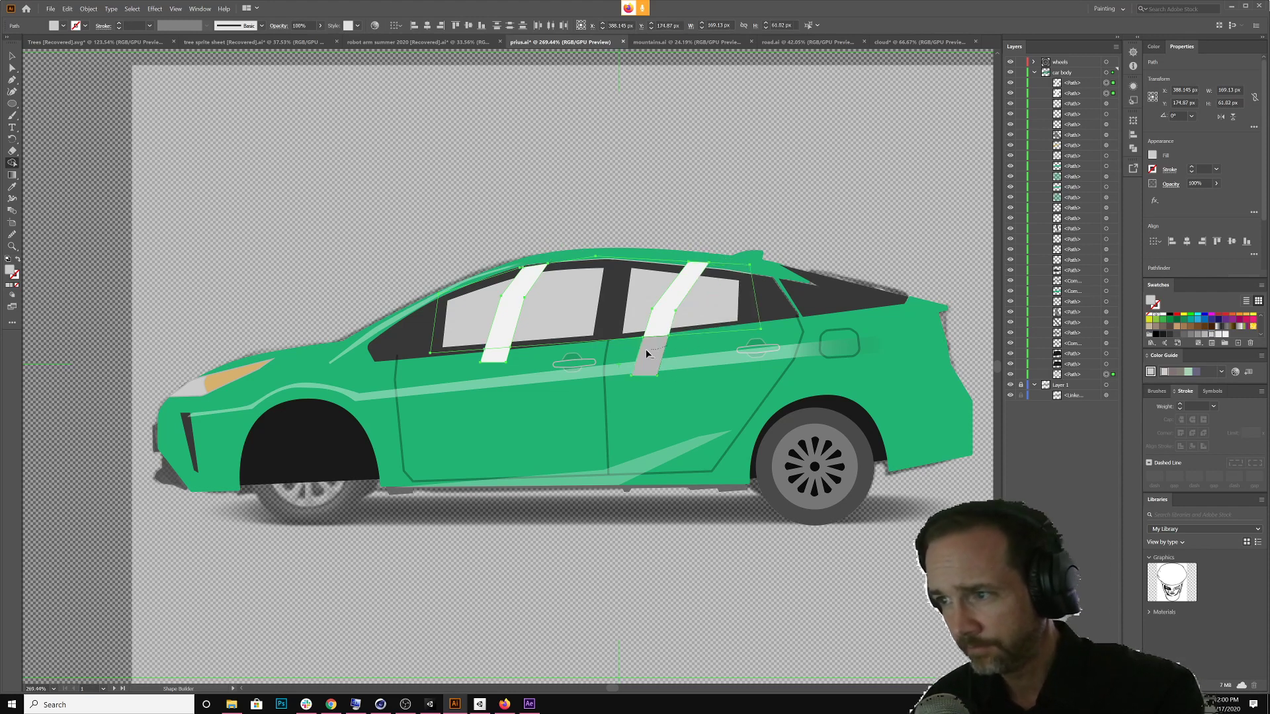
left_click(646, 352, "alt")
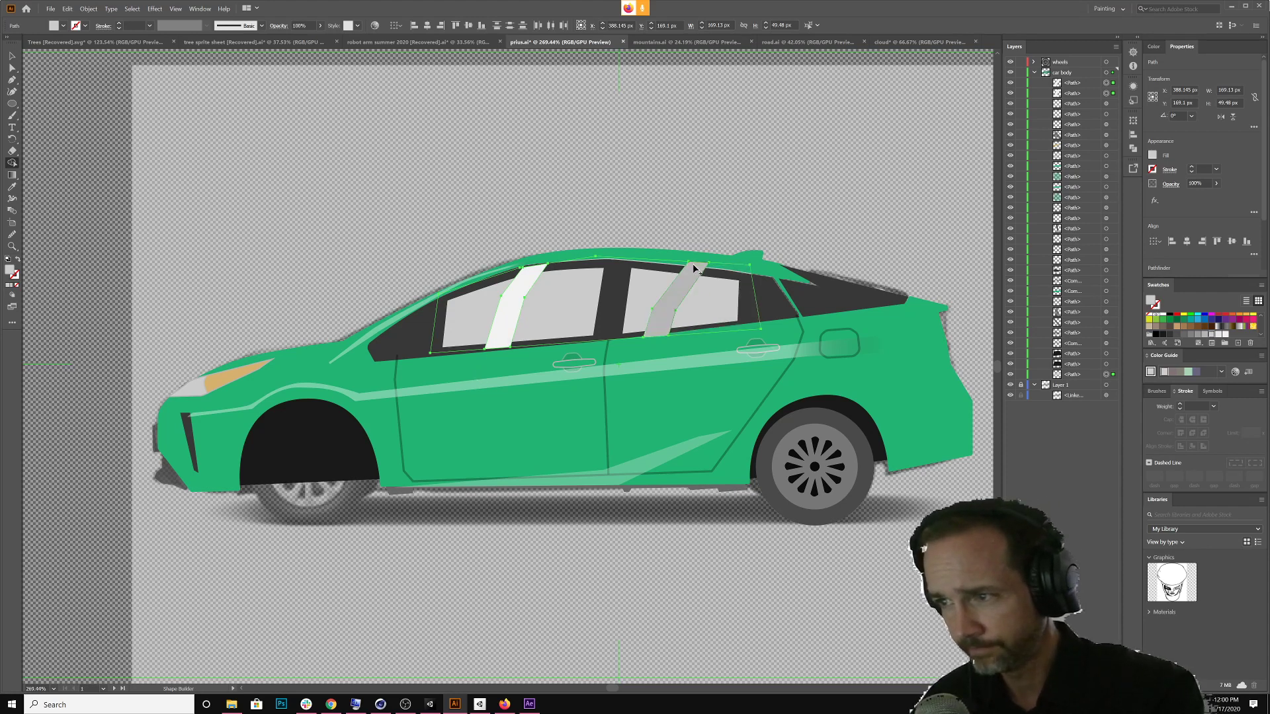
Move both glare strips down the car body layer to sit behind the window frames and just above the gray glass
left_click(1071, 83)
left_click(1070, 92, "shift")
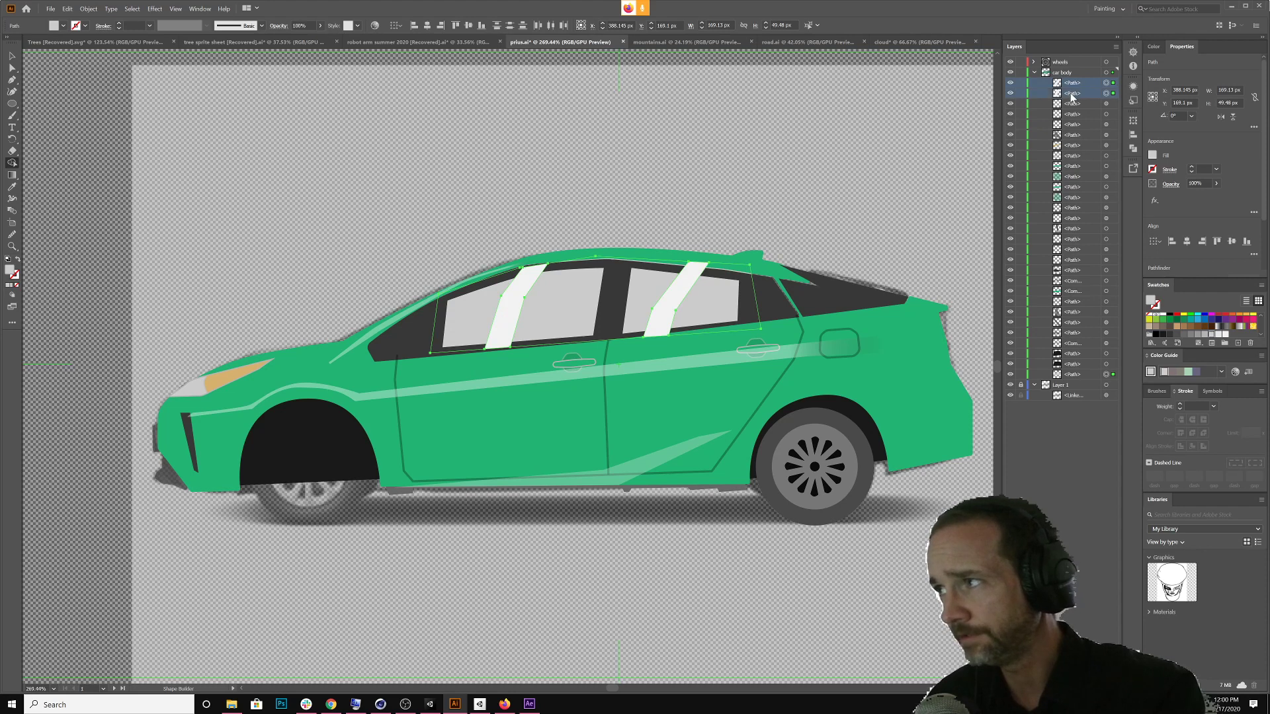
left_click_drag(1069, 92, 1078, 373)
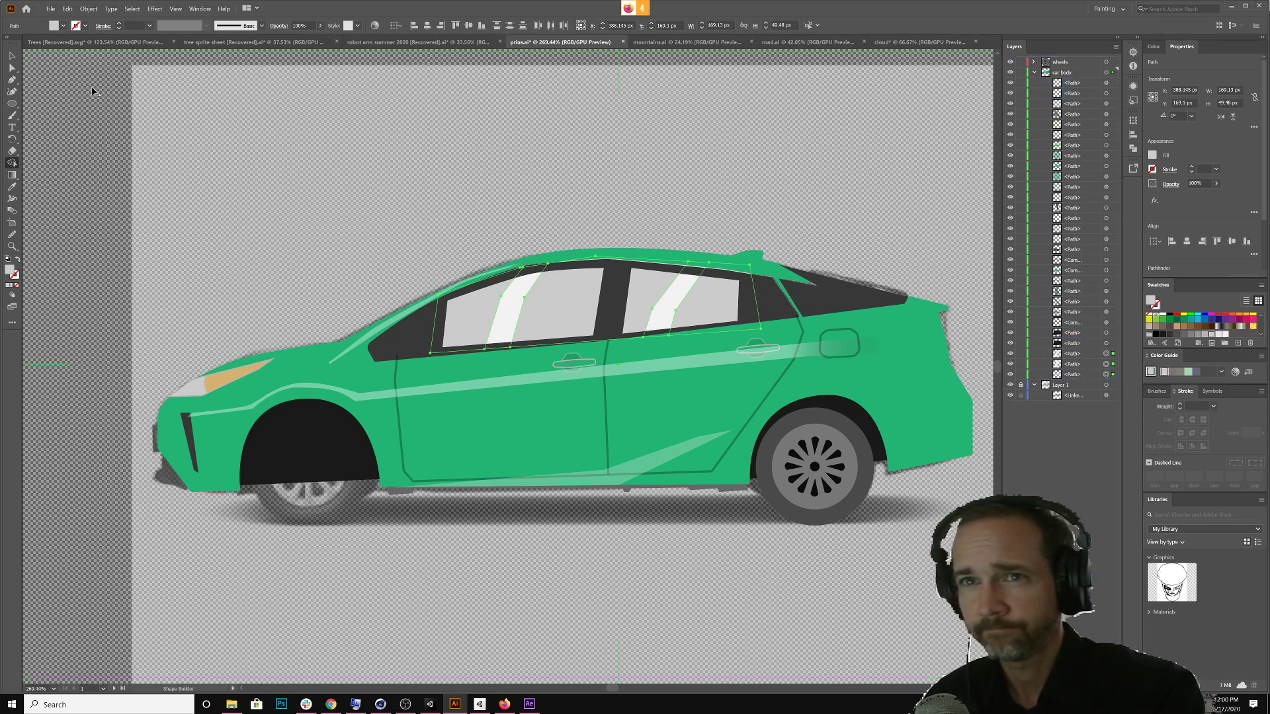
Select the light gray window glass and both glare strips and set their opacity to 70%
left_click(12, 56)
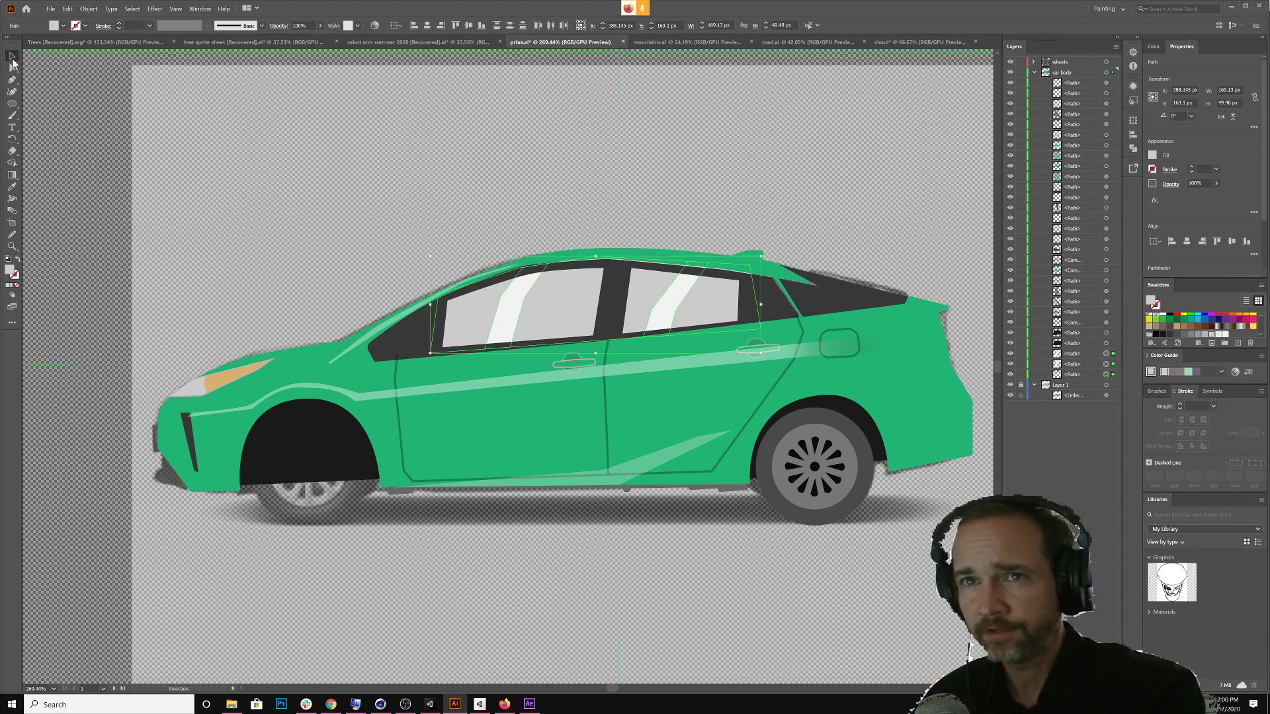
left_click(263, 256)
left_click(481, 319)
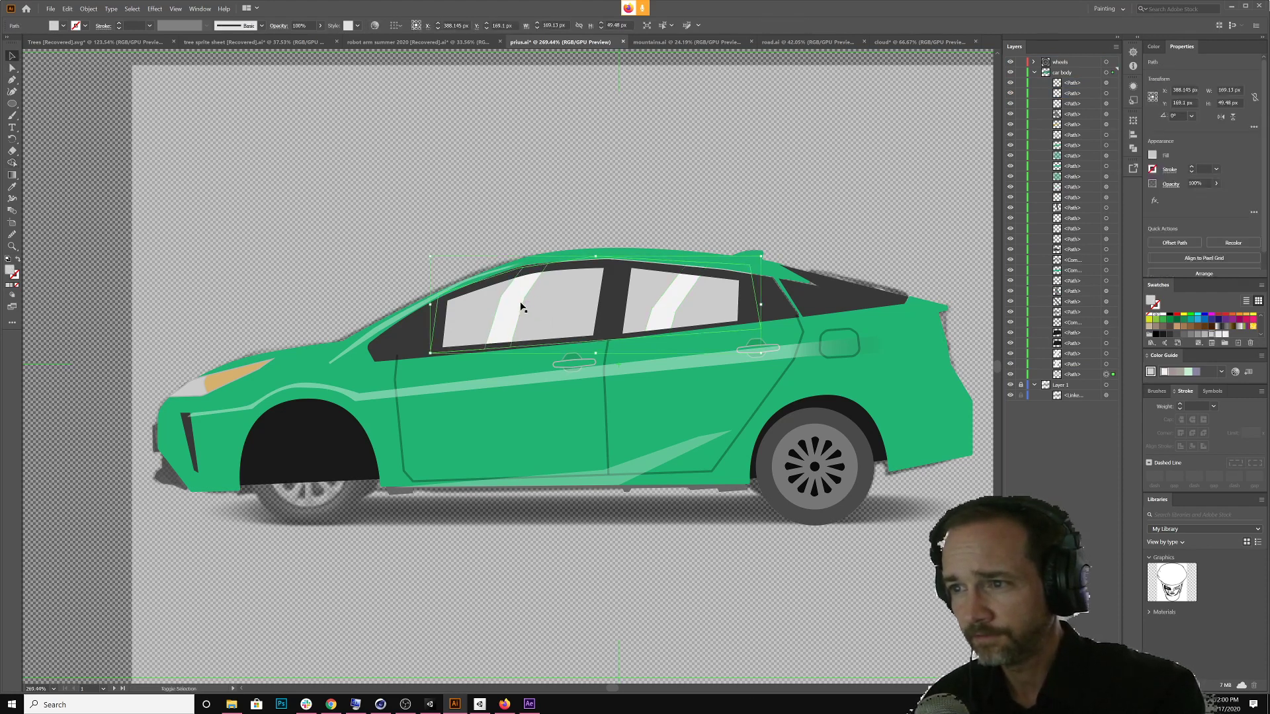
left_click(648, 303, "shift")
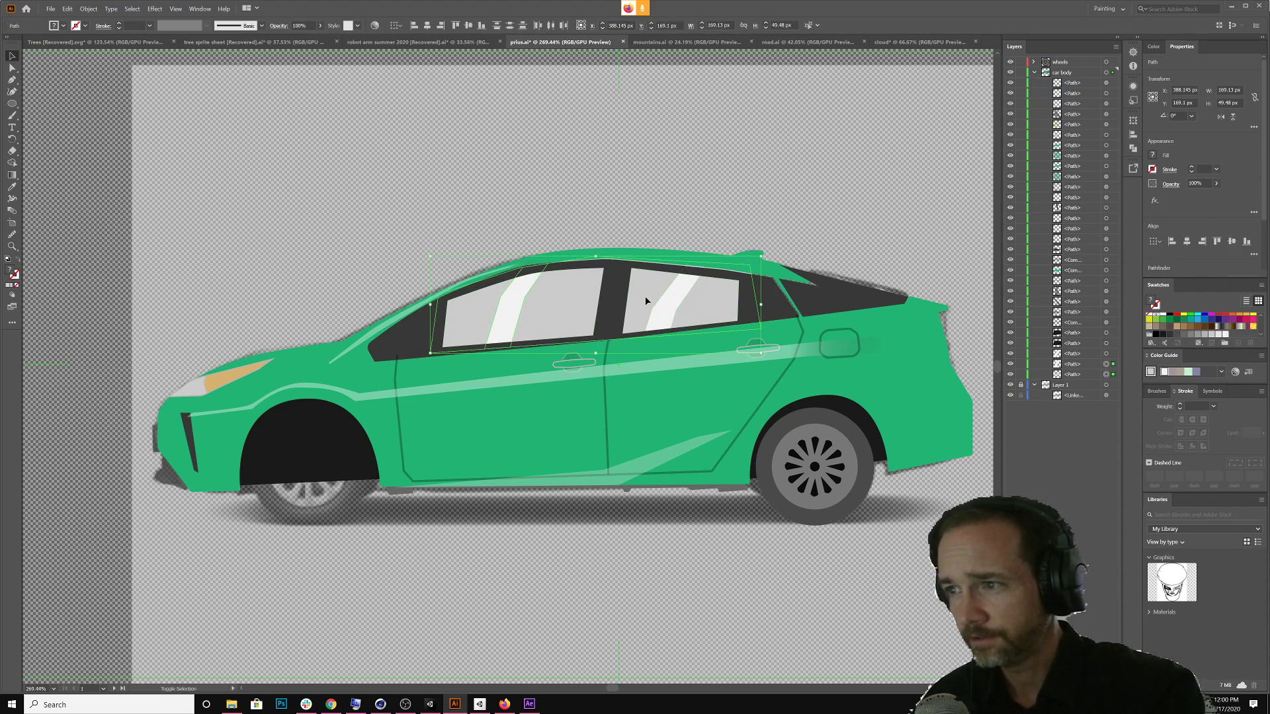
left_click(645, 297, "shift")
left_click(659, 307, "shift")
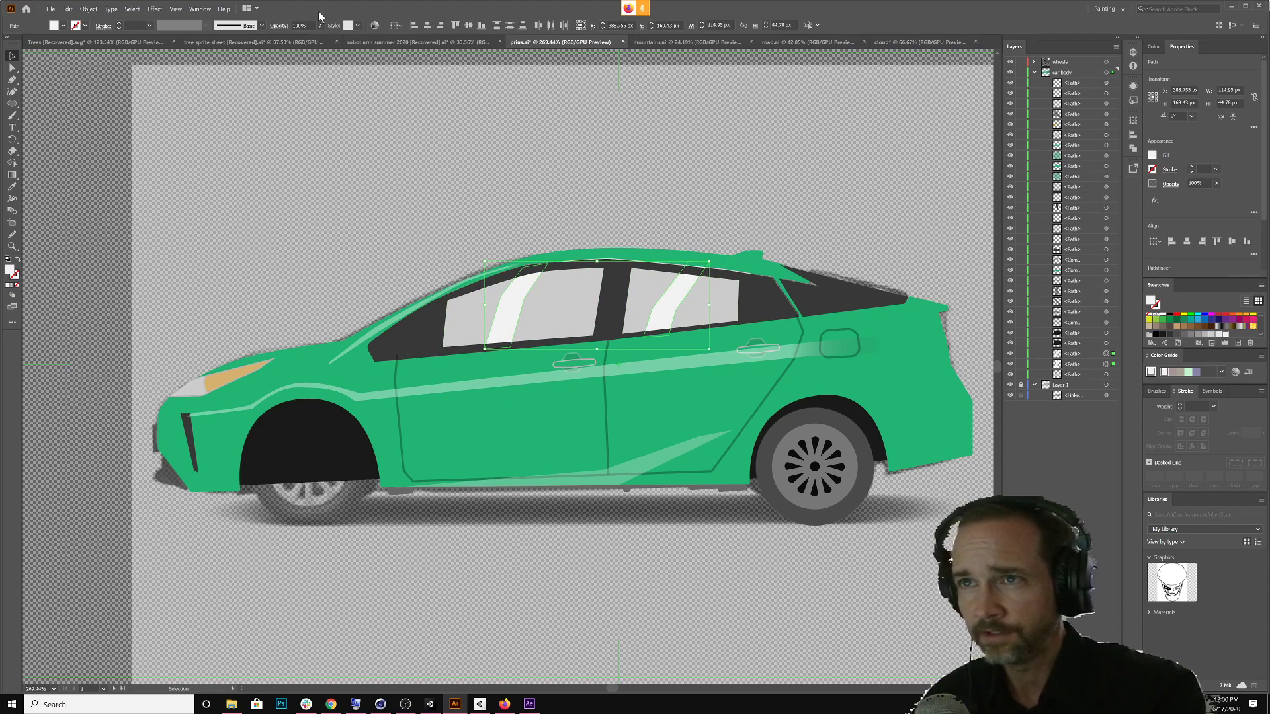
left_click(463, 312, "shift")
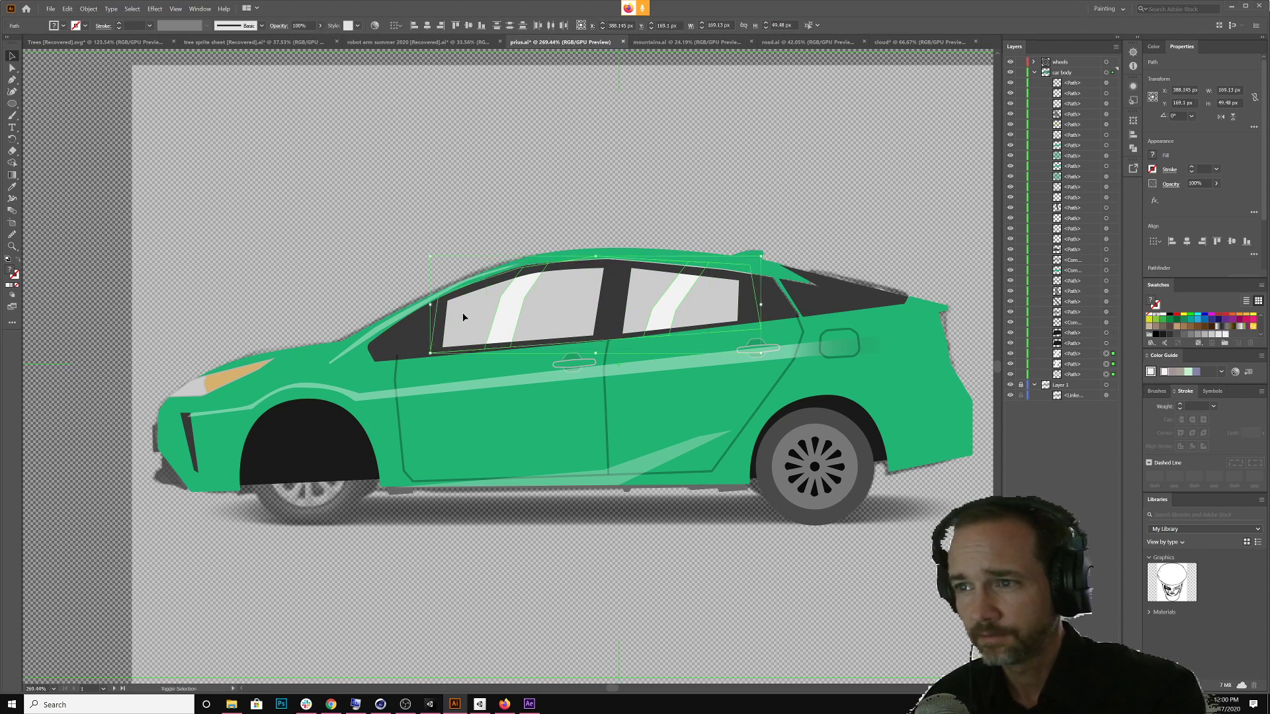
left_click(320, 26)
left_click_drag(319, 38, 311, 39)
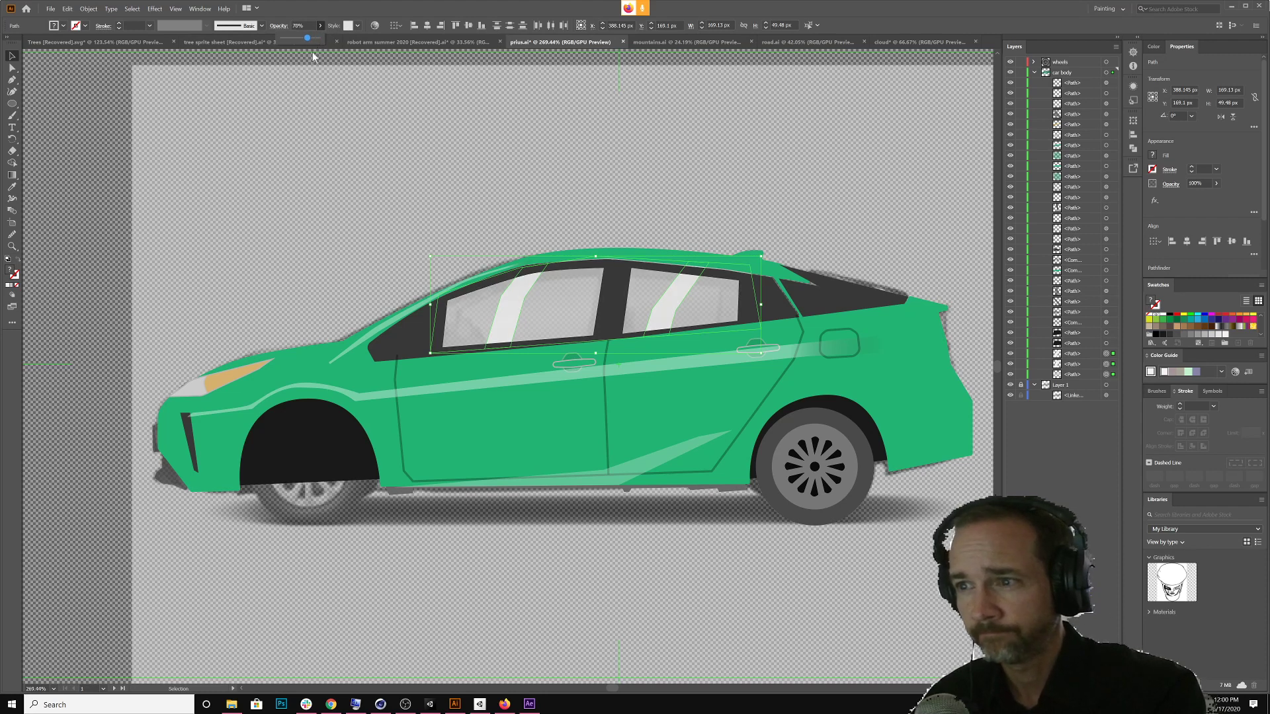
left_click(304, 217)
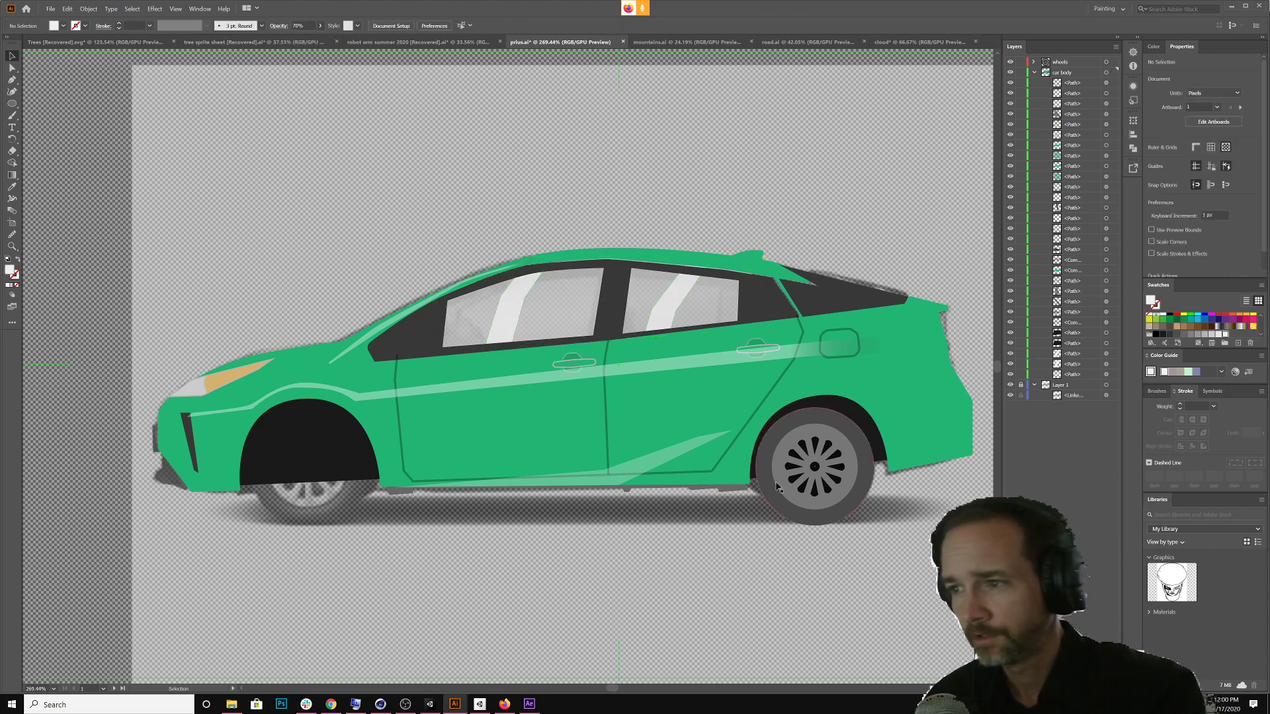
Examine the whole car illustration with the reference photo layer hidden and shown, and with the transparency grid toggled
left_click(1010, 386)
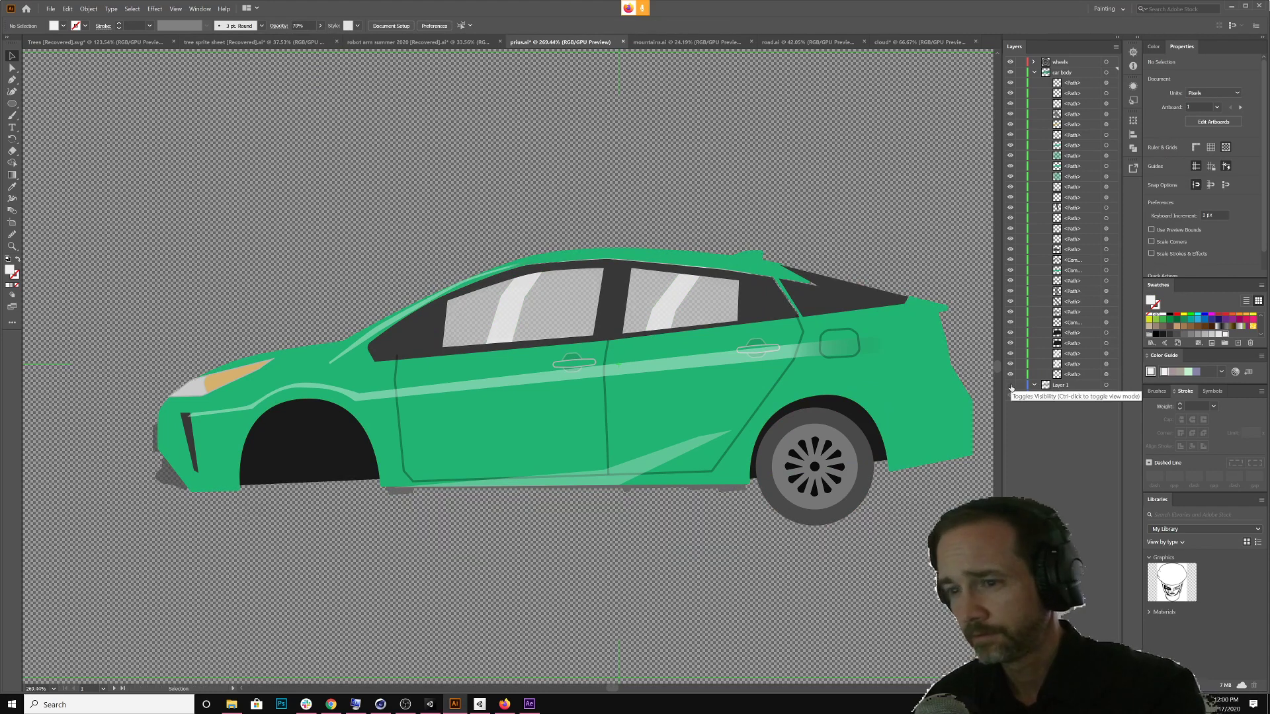
left_click(1010, 385)
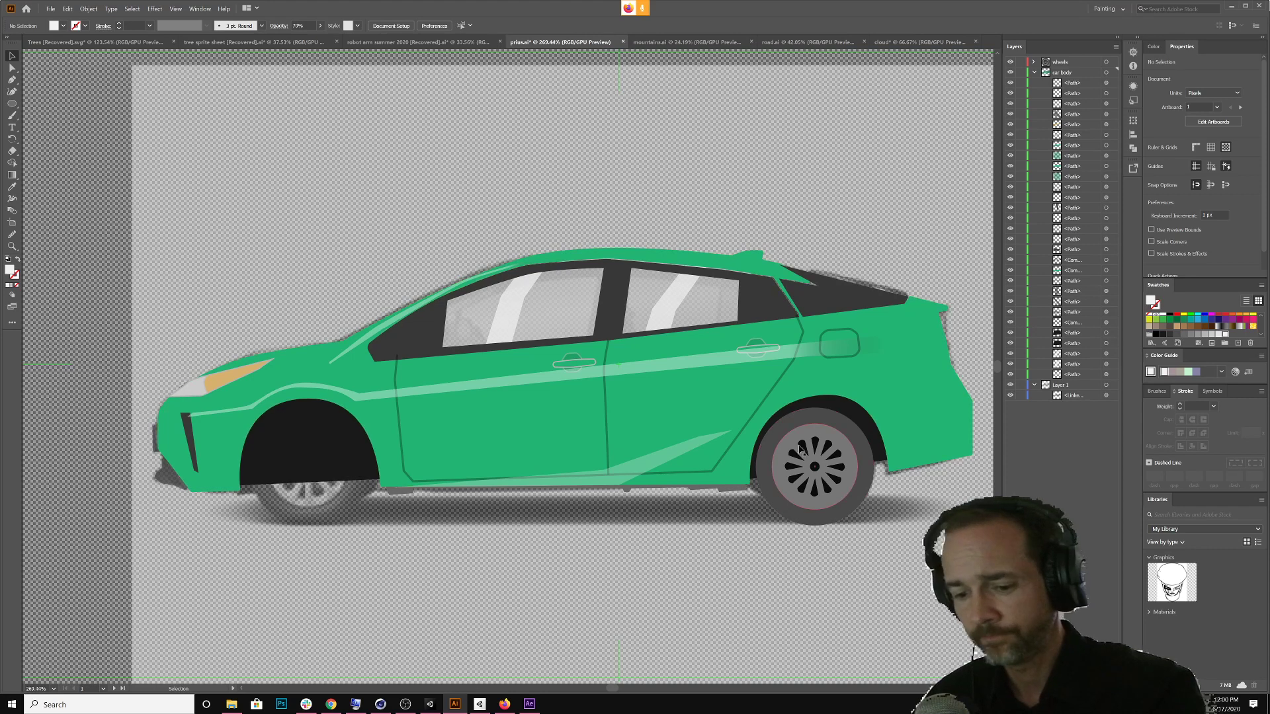
key("z")
left_click_drag(726, 427, 575, 462)
key("shift+ctrl+d")
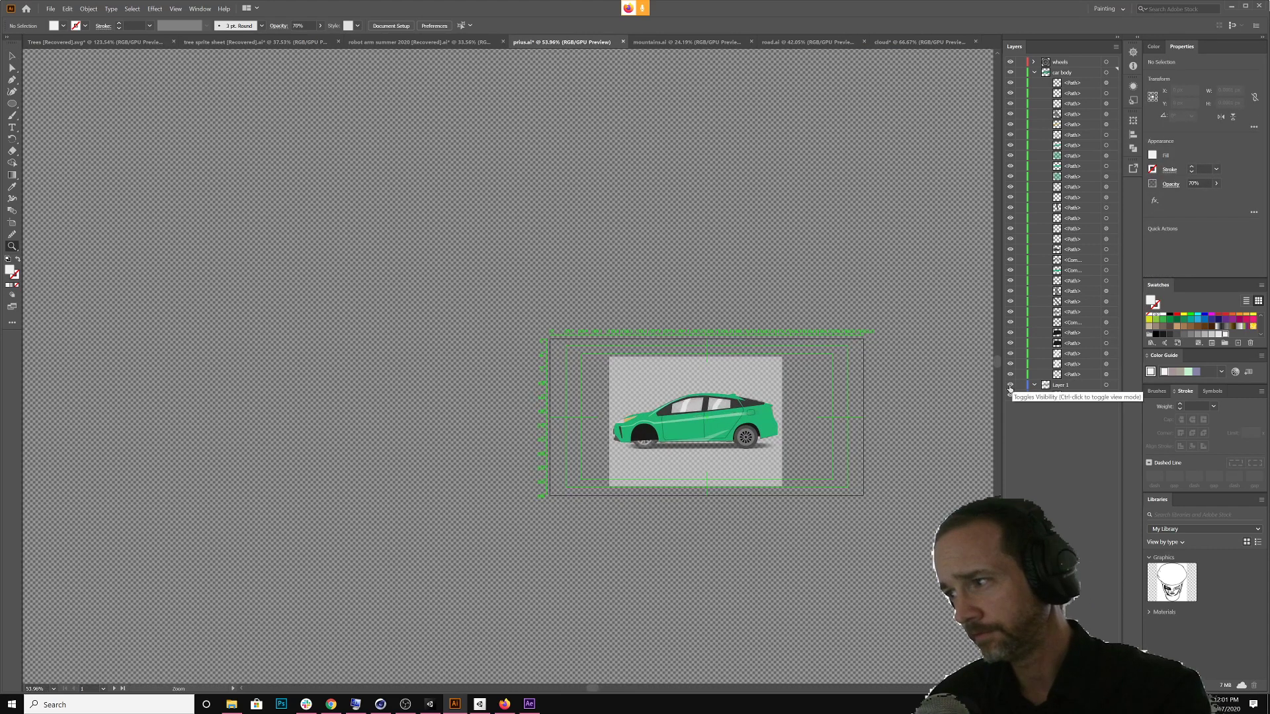
left_click_drag(651, 451, 732, 462)
key("shift+ctrl+d")
key("space")
left_click_drag(767, 401, 626, 363)
key("space")
mouse_move(623, 387)
left_mouse_down()
mouse_move(693, 385)
mouse_move(594, 380)
mouse_move(633, 429)
mouse_move(596, 379)
mouse_move(647, 391)
mouse_move(636, 387)
left_mouse_up()
key("space")
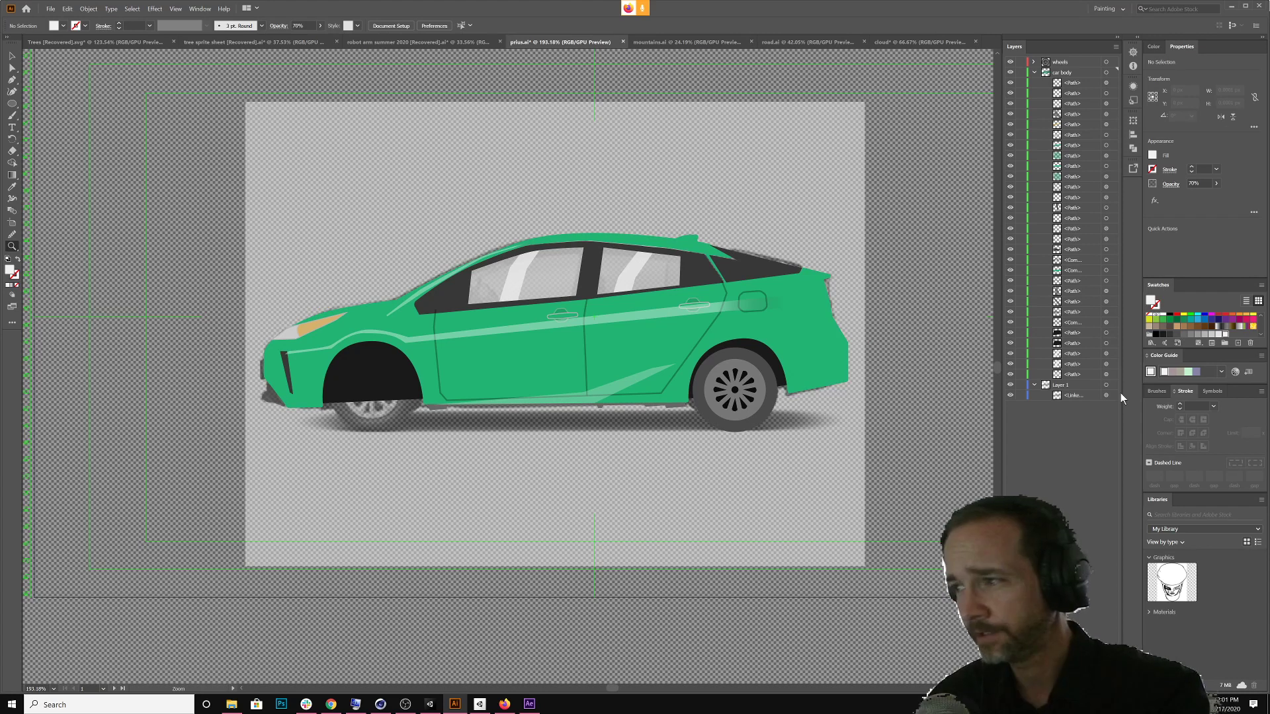
left_click(1010, 391)
left_click(1009, 391)
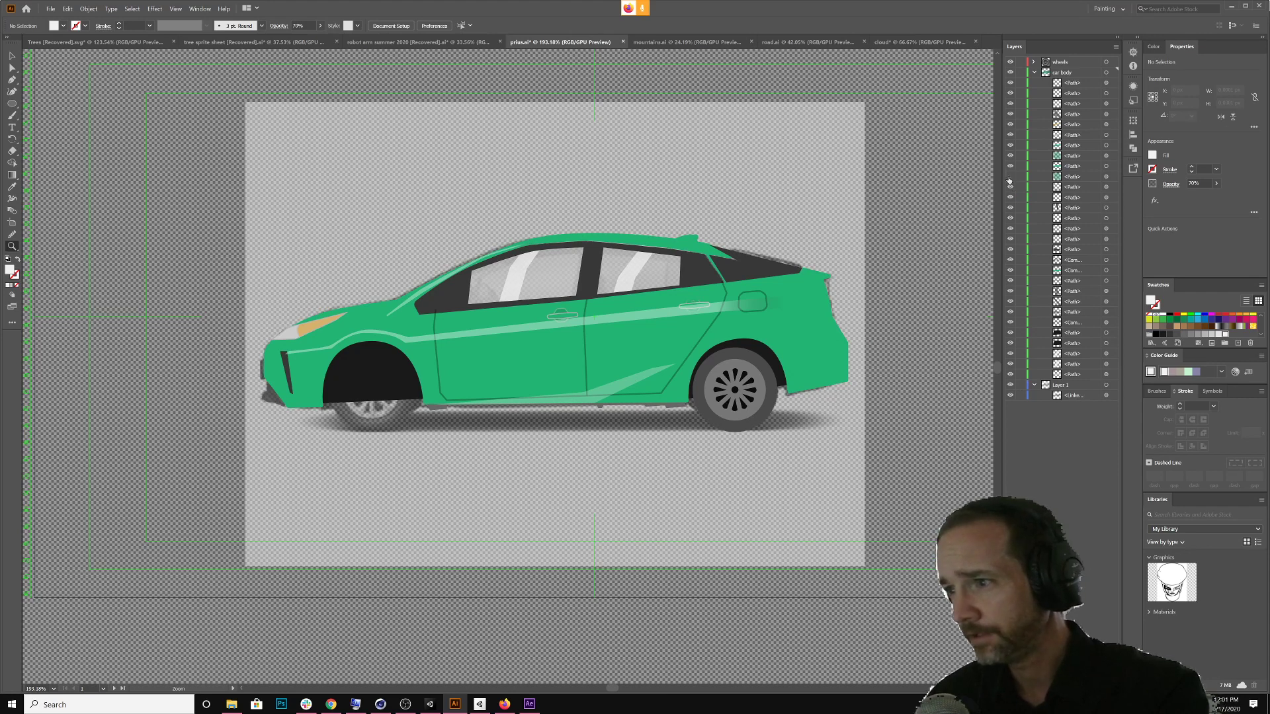
Hide the green body shape to expose the photo's taillight and make the car body layer active for the Pen tool
left_click(1010, 270)
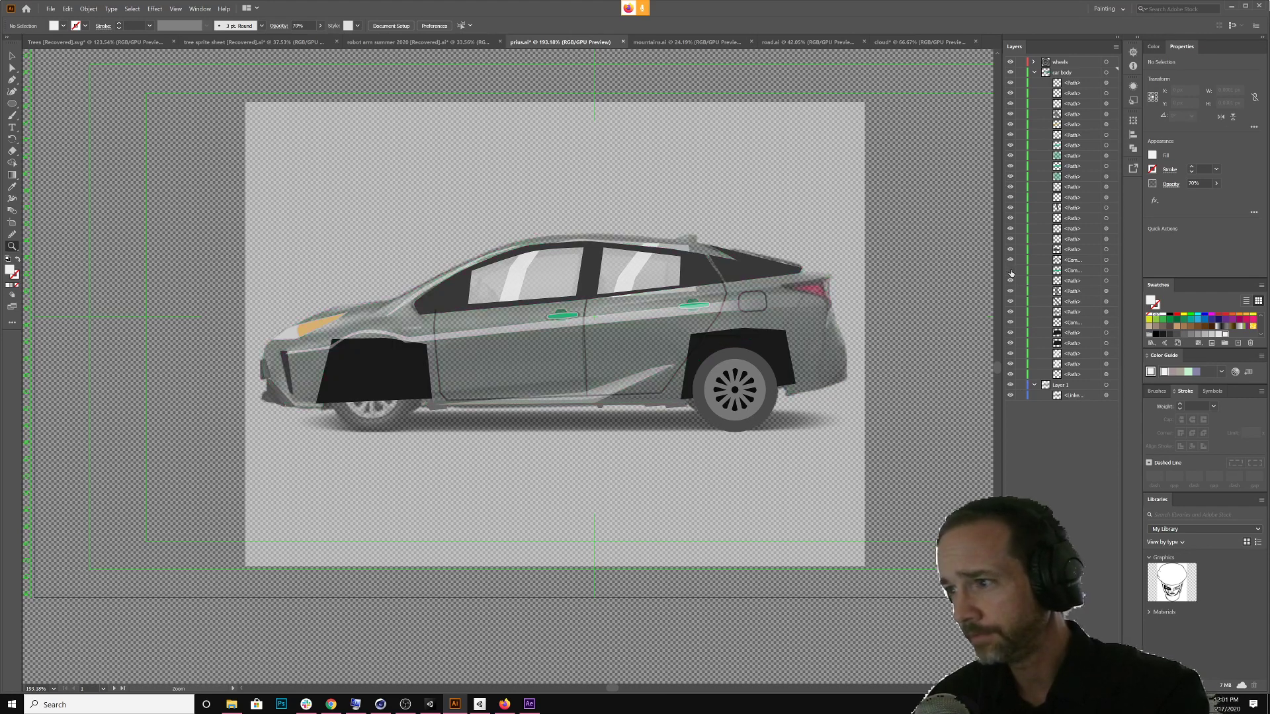
left_click(12, 80)
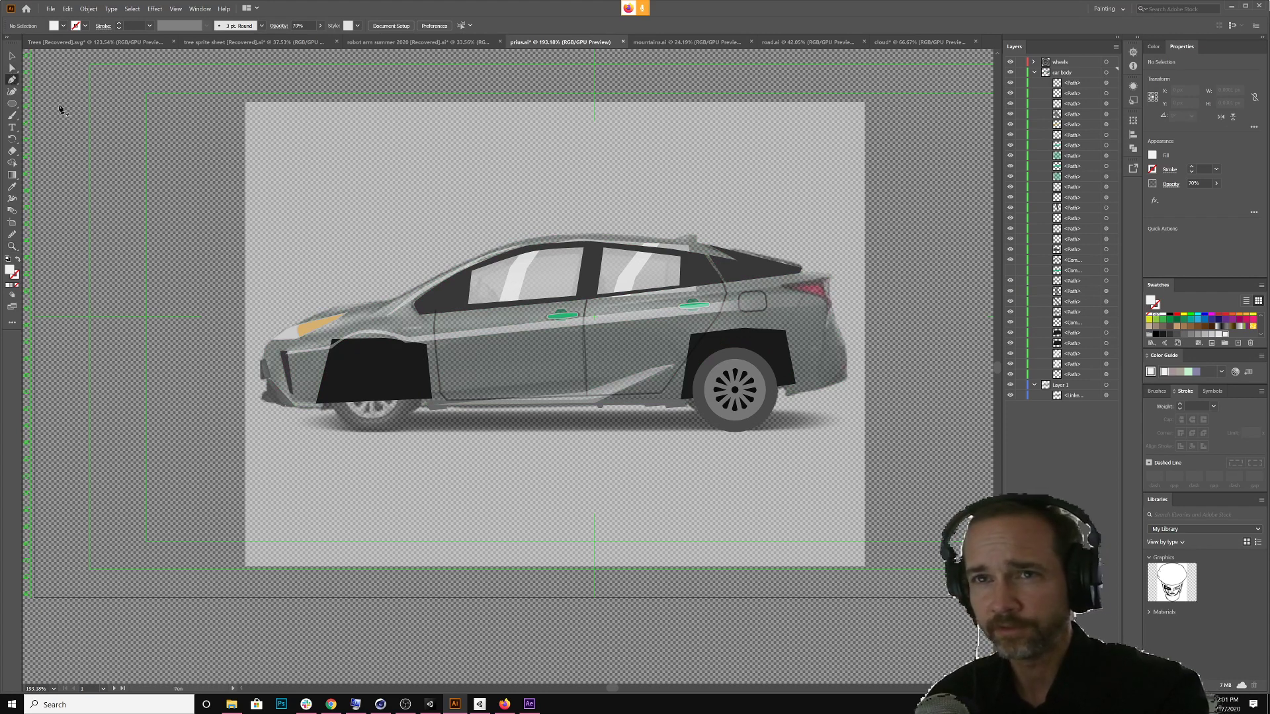
left_click(1062, 75)
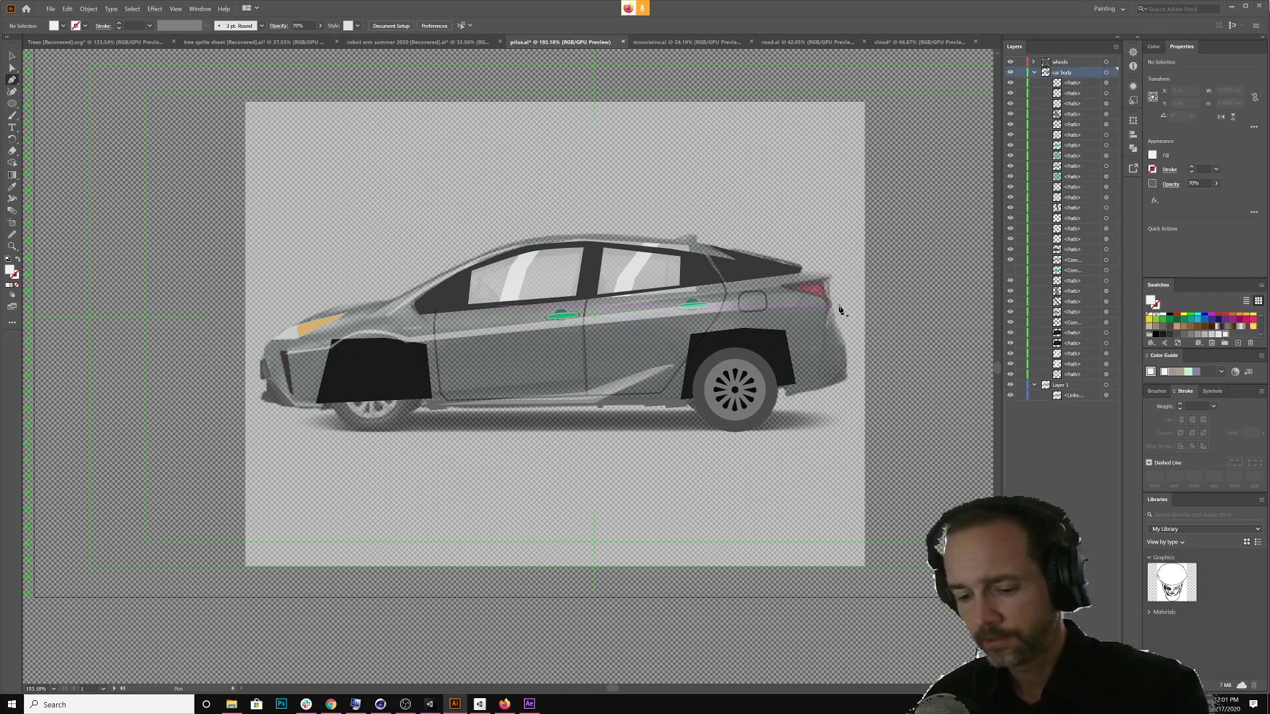
key("z")
left_click_drag(809, 298, 620, 285)
key("space")
key("p")
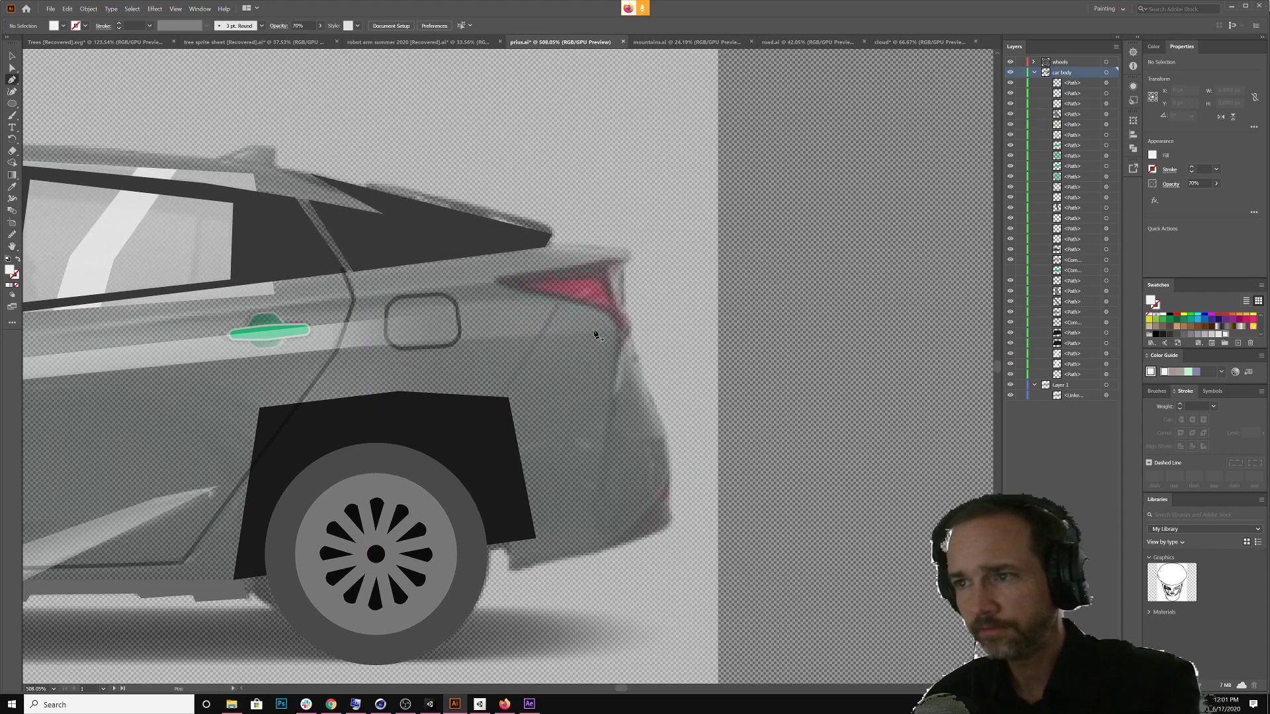
Trace the taillight with the Pen tool as a closed near-white shape with a thin spike running down the rear bumper
left_click(497, 279)
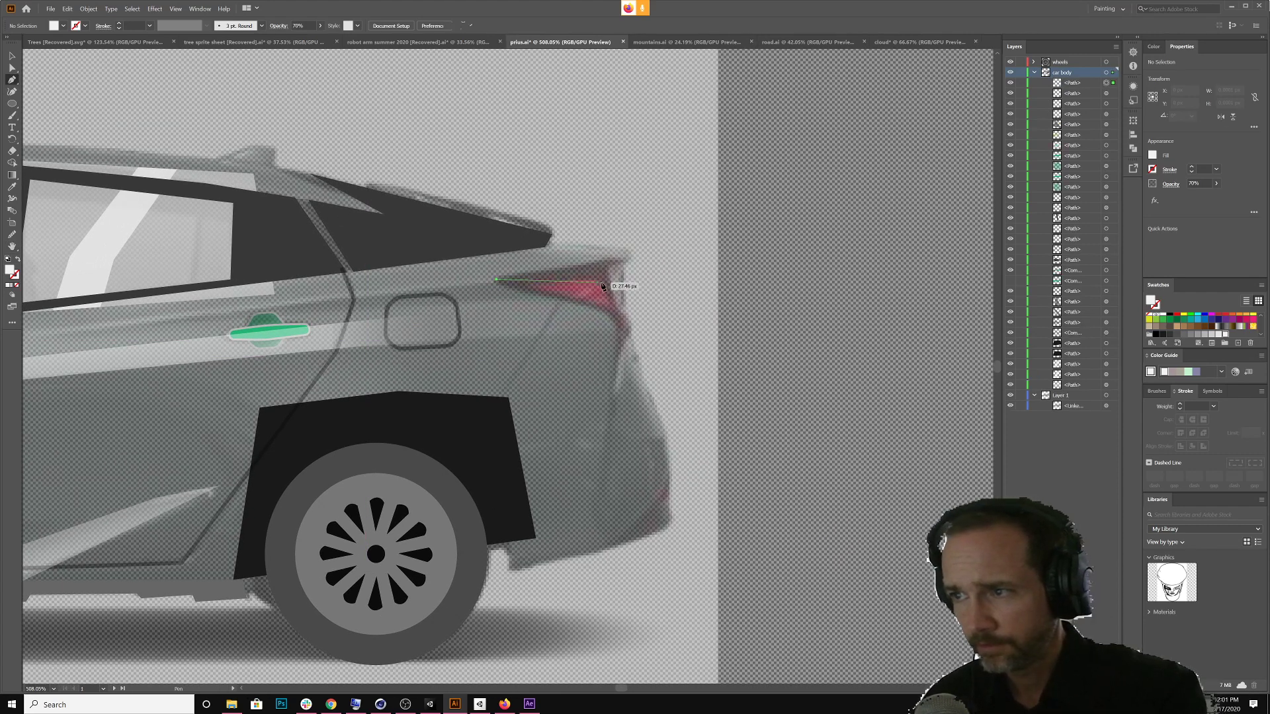
left_click(637, 259)
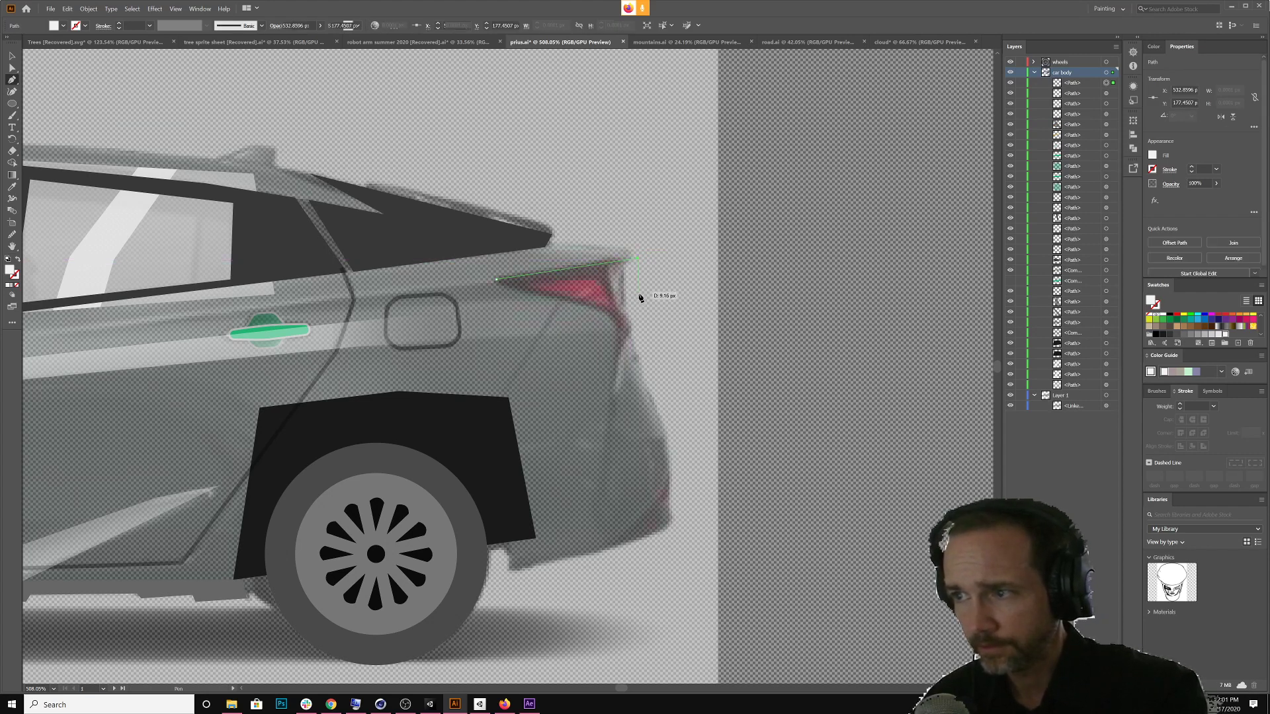
left_click(630, 337)
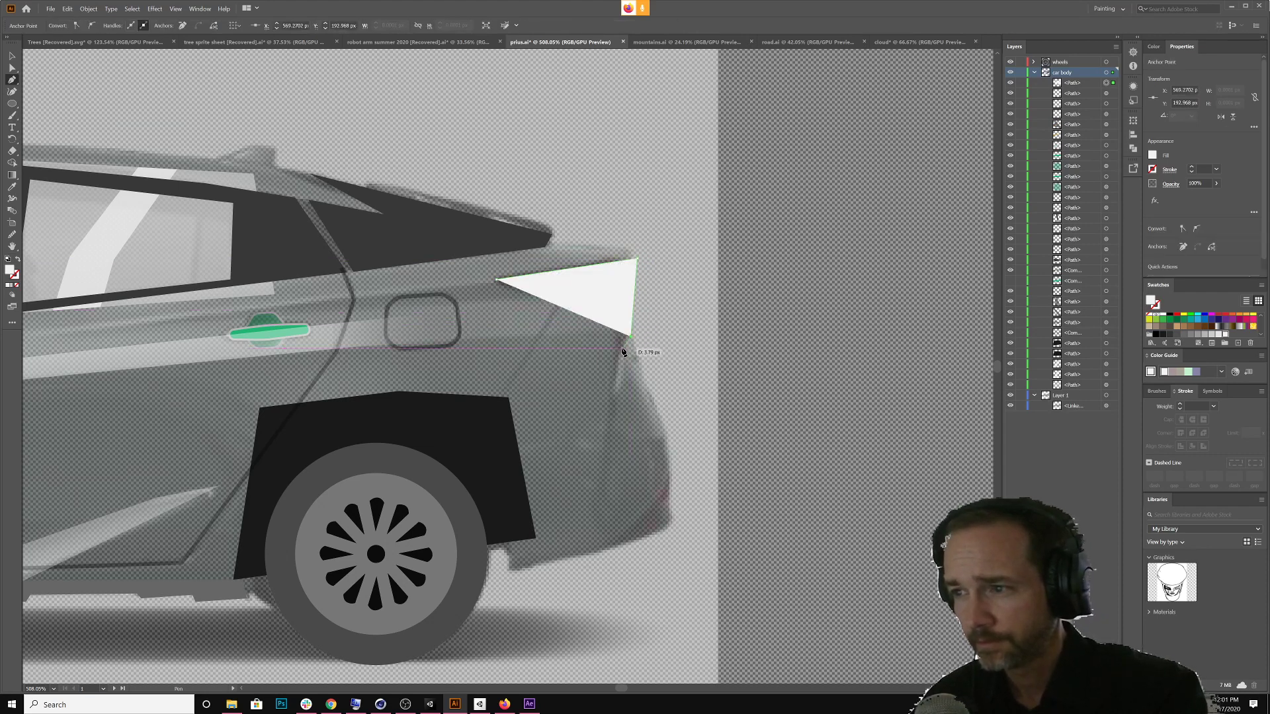
left_click(619, 346)
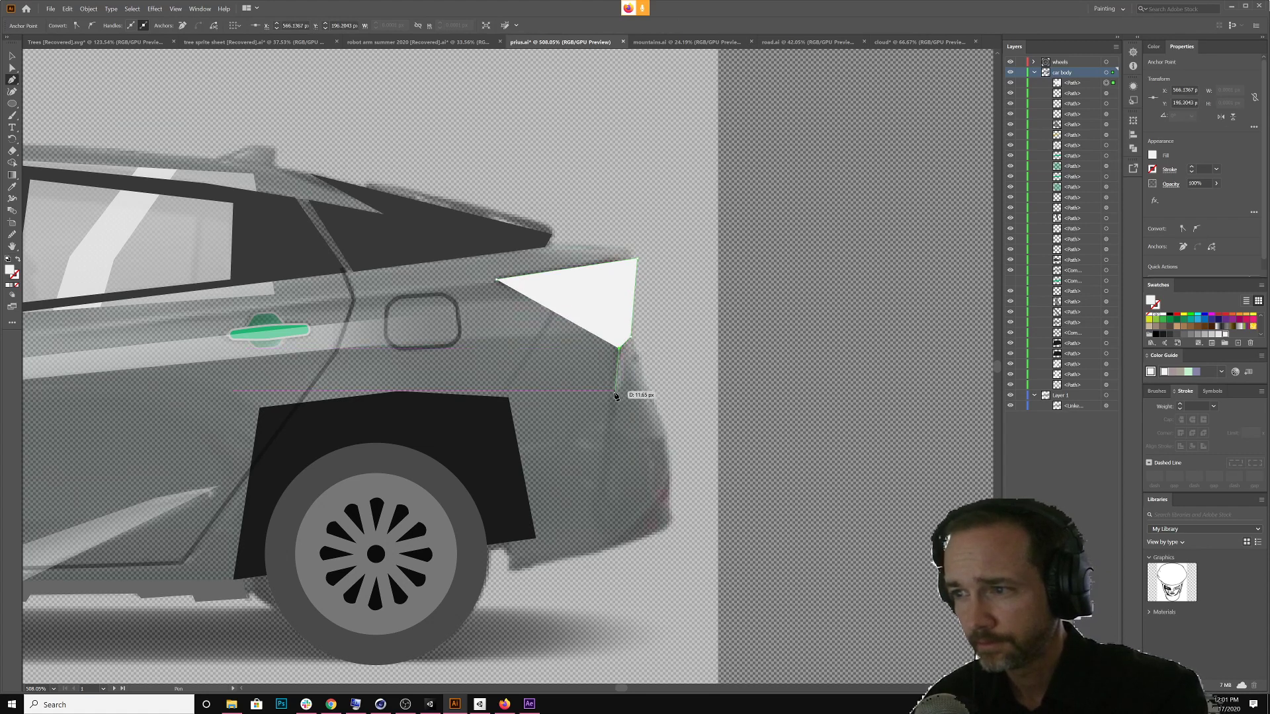
left_click(608, 472)
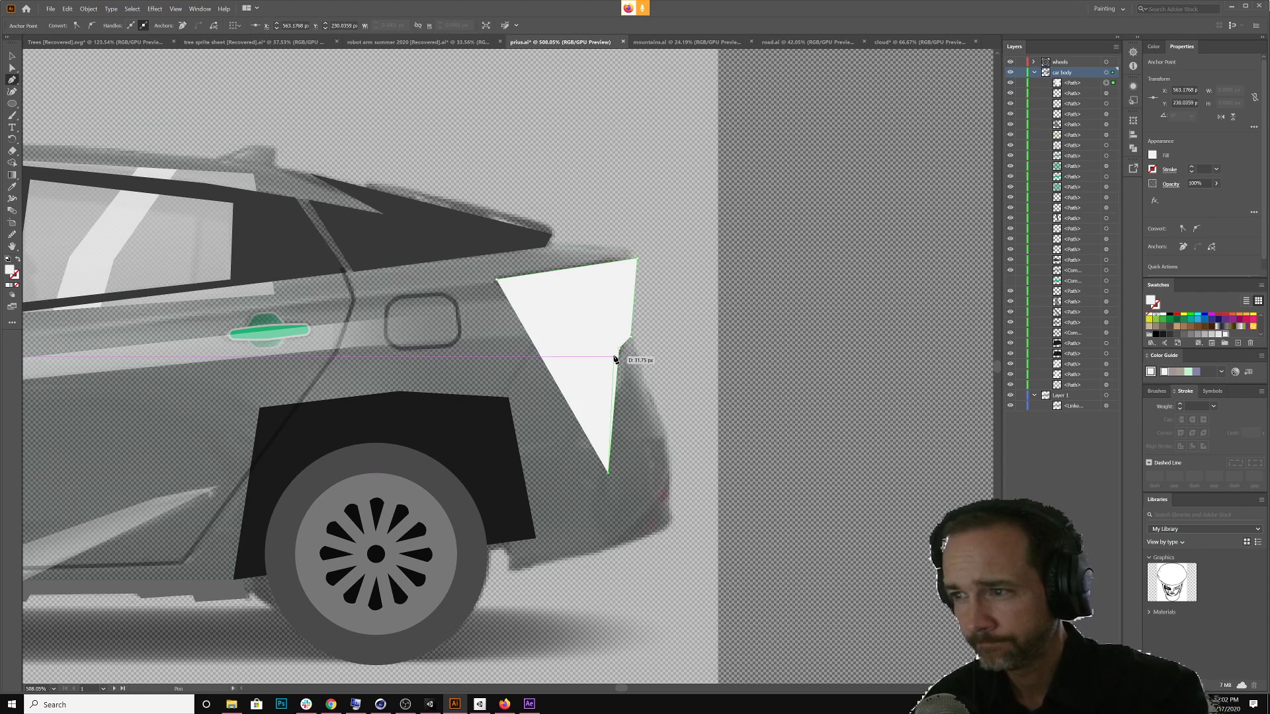
left_click(617, 348)
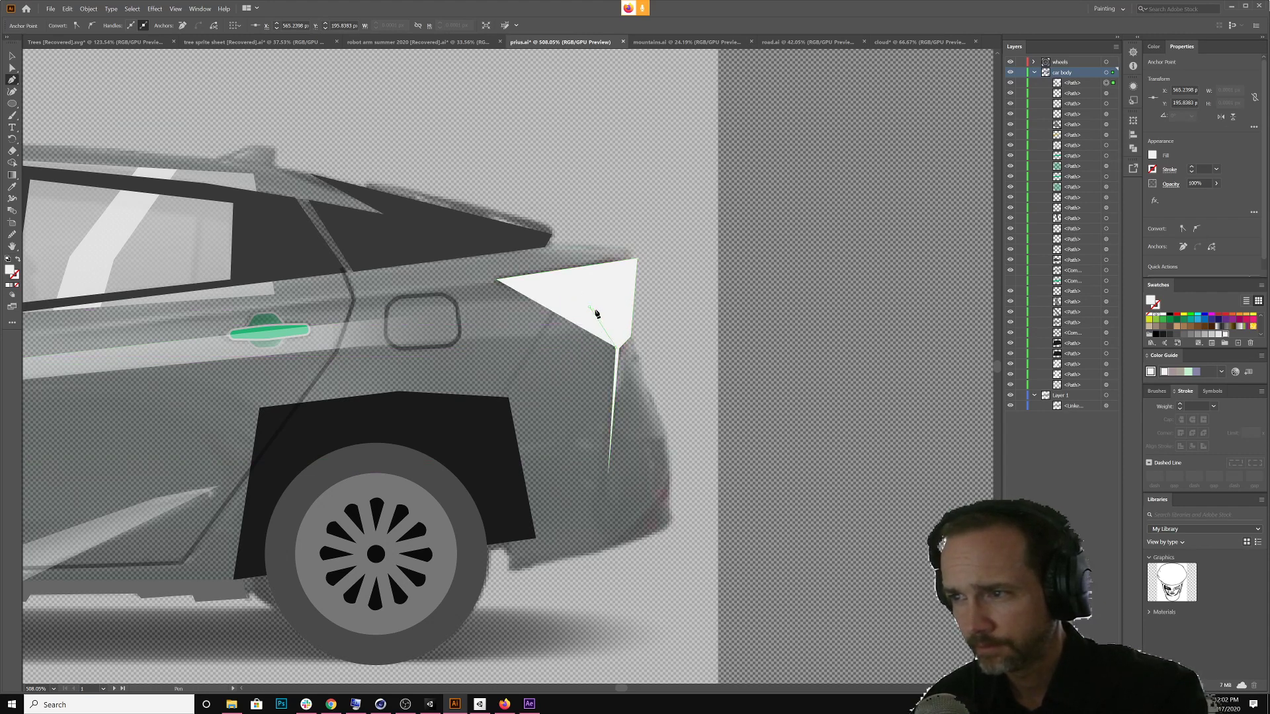
left_click(589, 306)
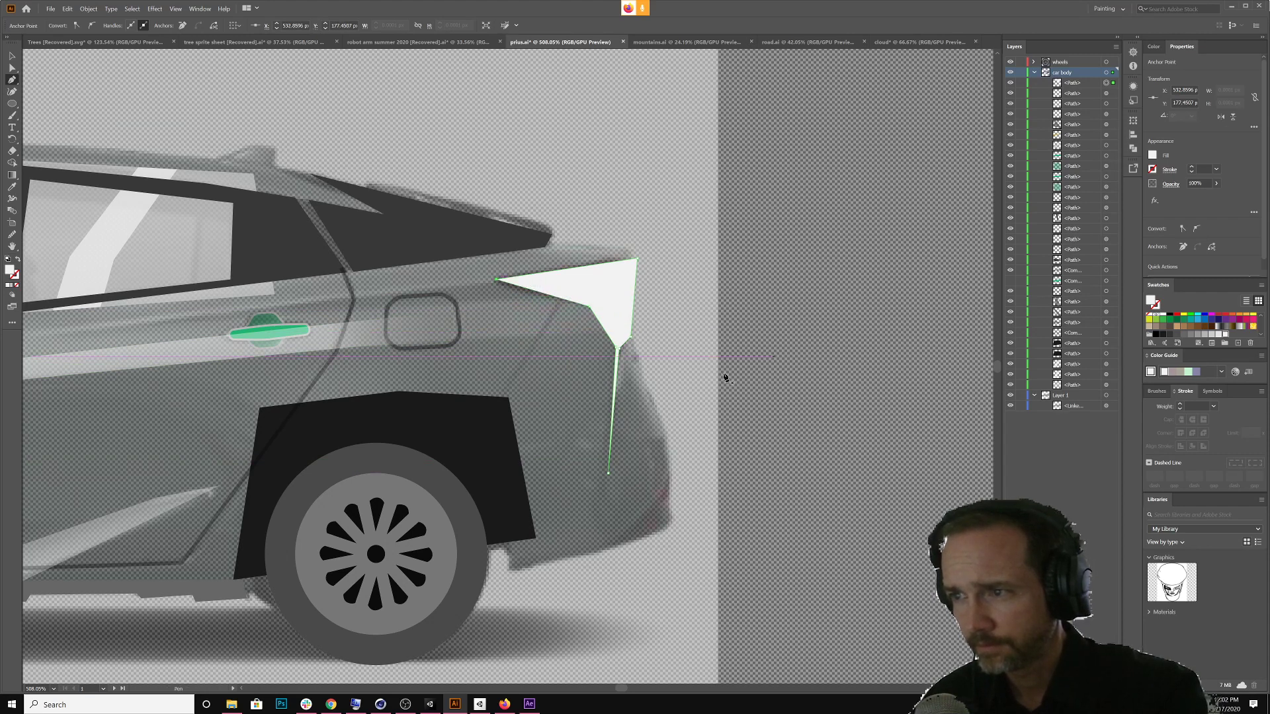
Select the taillight shape and make the green body shape visible again
left_click(13, 57)
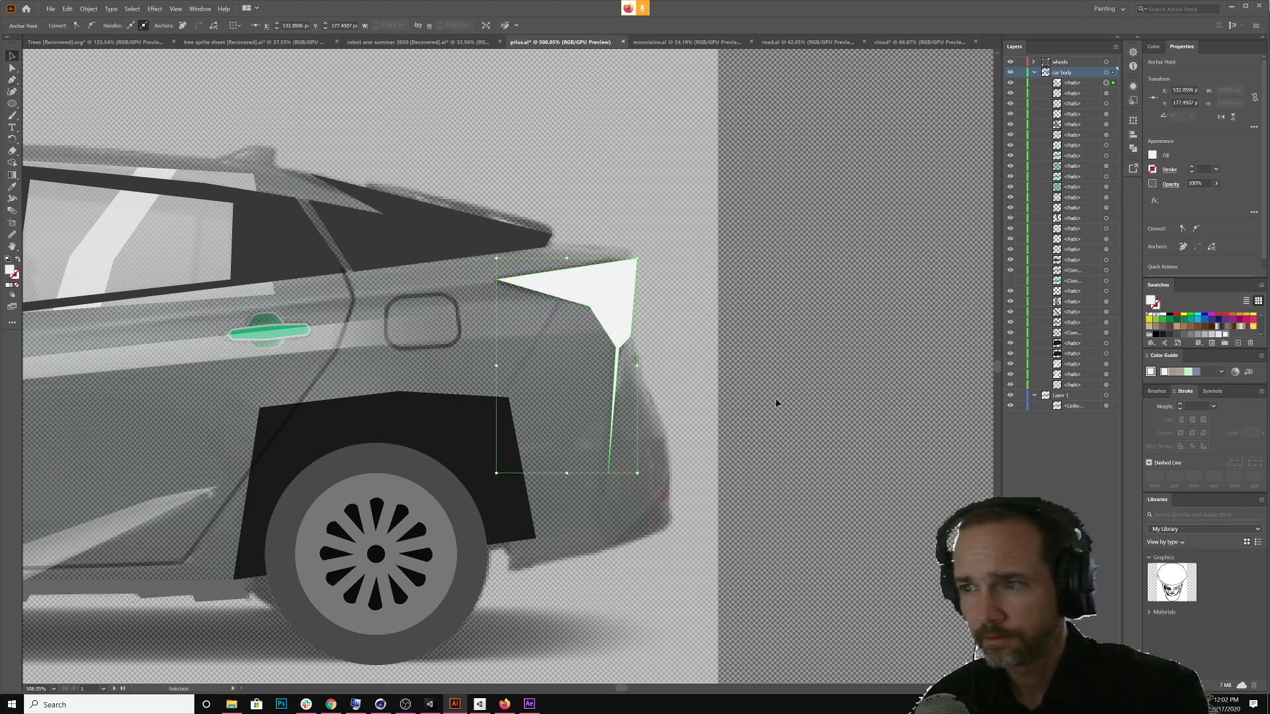
left_click(744, 349)
left_click(622, 311)
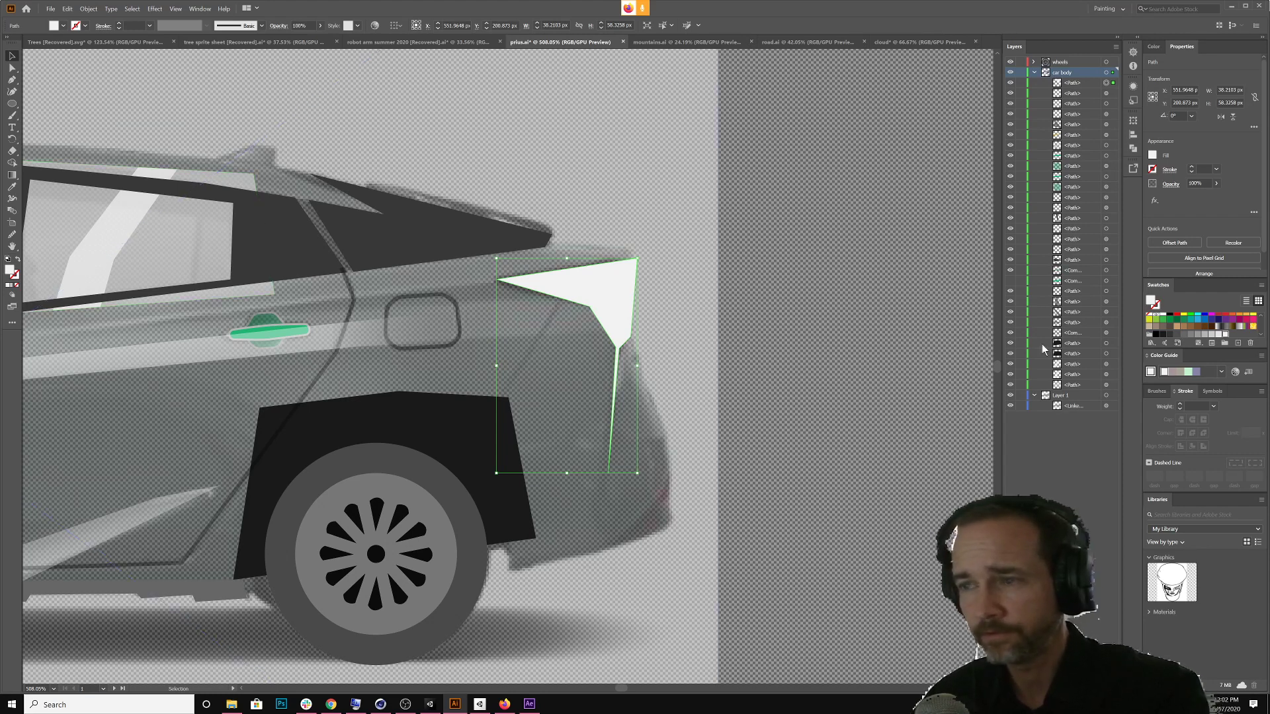
left_click(1009, 280)
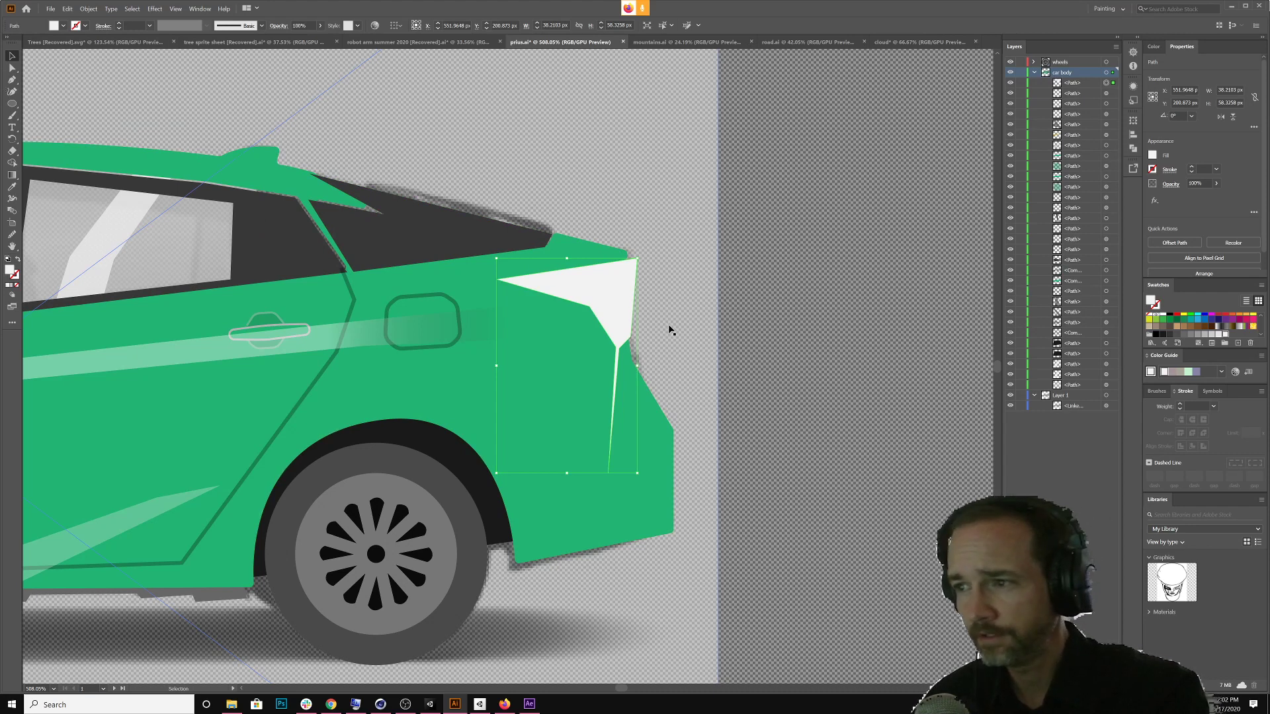
Lock Layer 1 with the linked reference photo and clear the selection
left_click(624, 235)
key("ctrl+z")
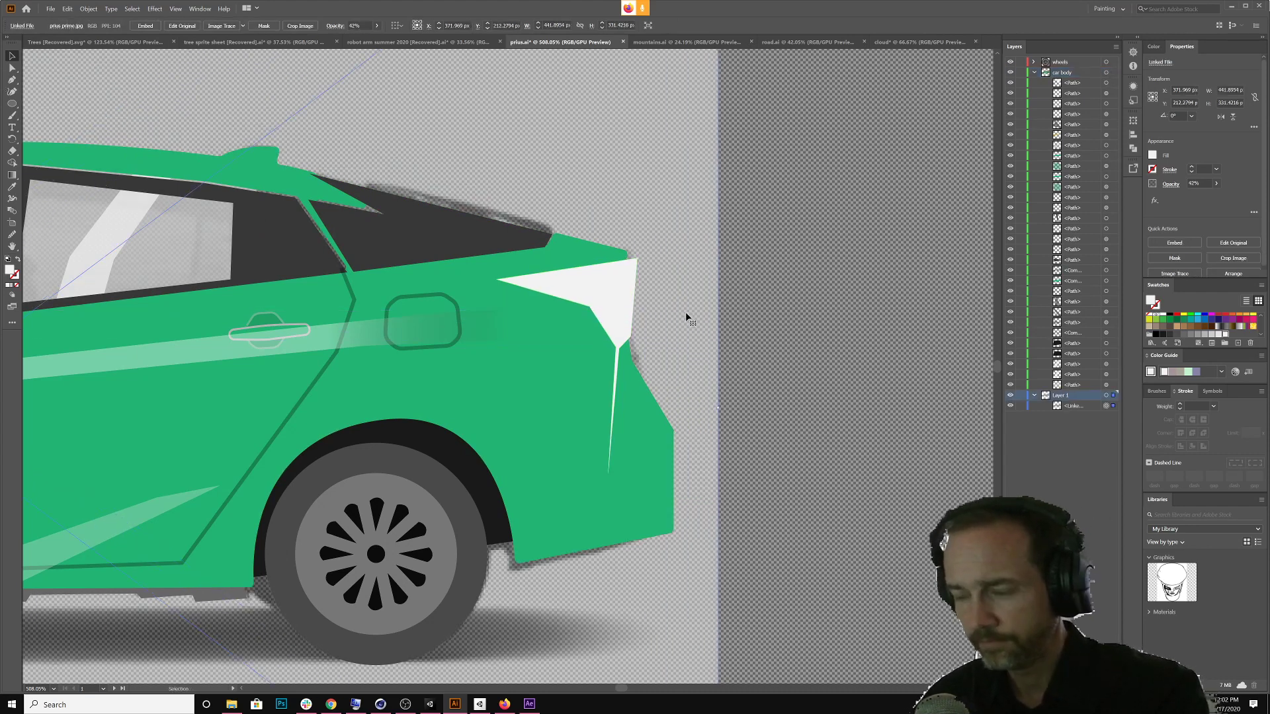
left_click_drag(787, 323, 598, 244)
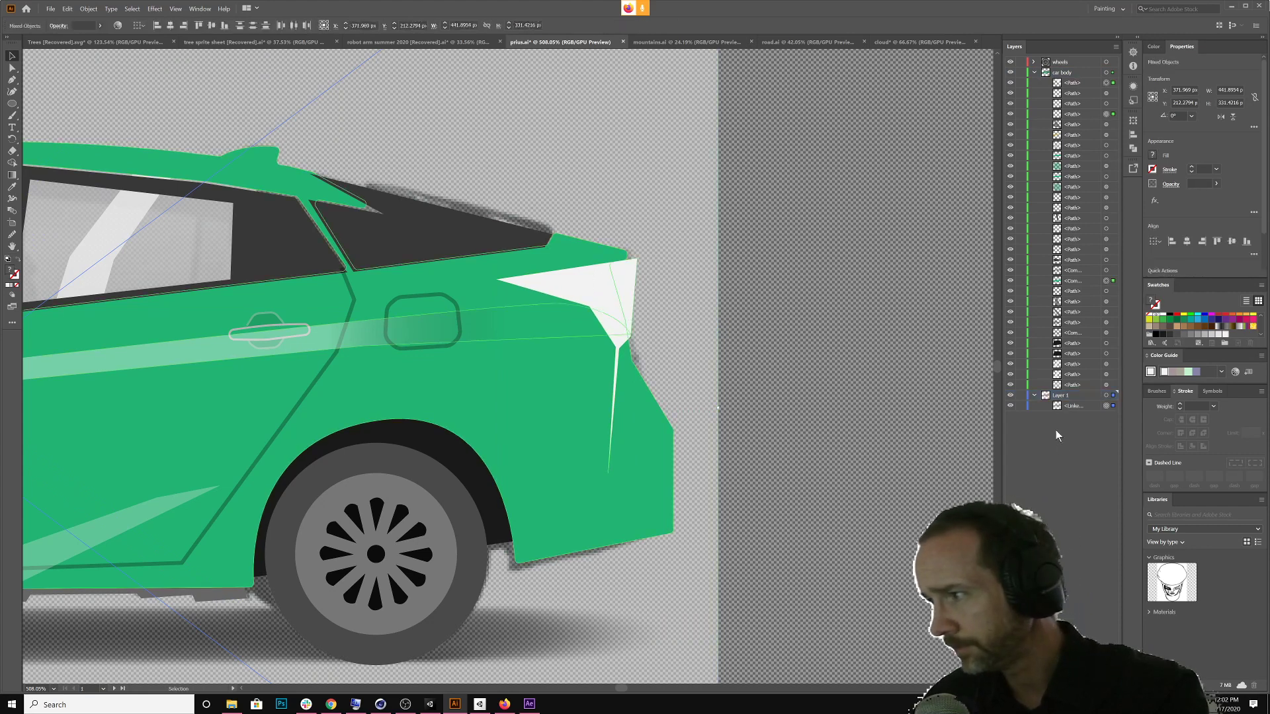
left_click(1020, 395)
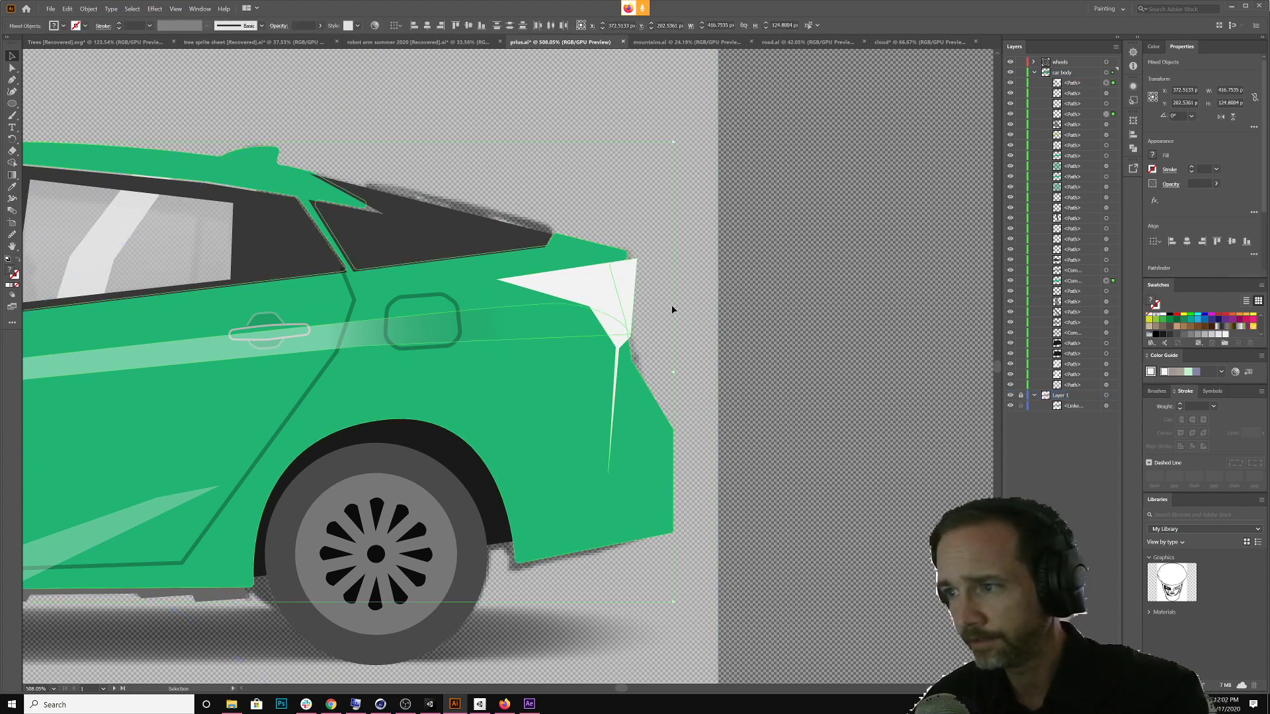
left_click(901, 324)
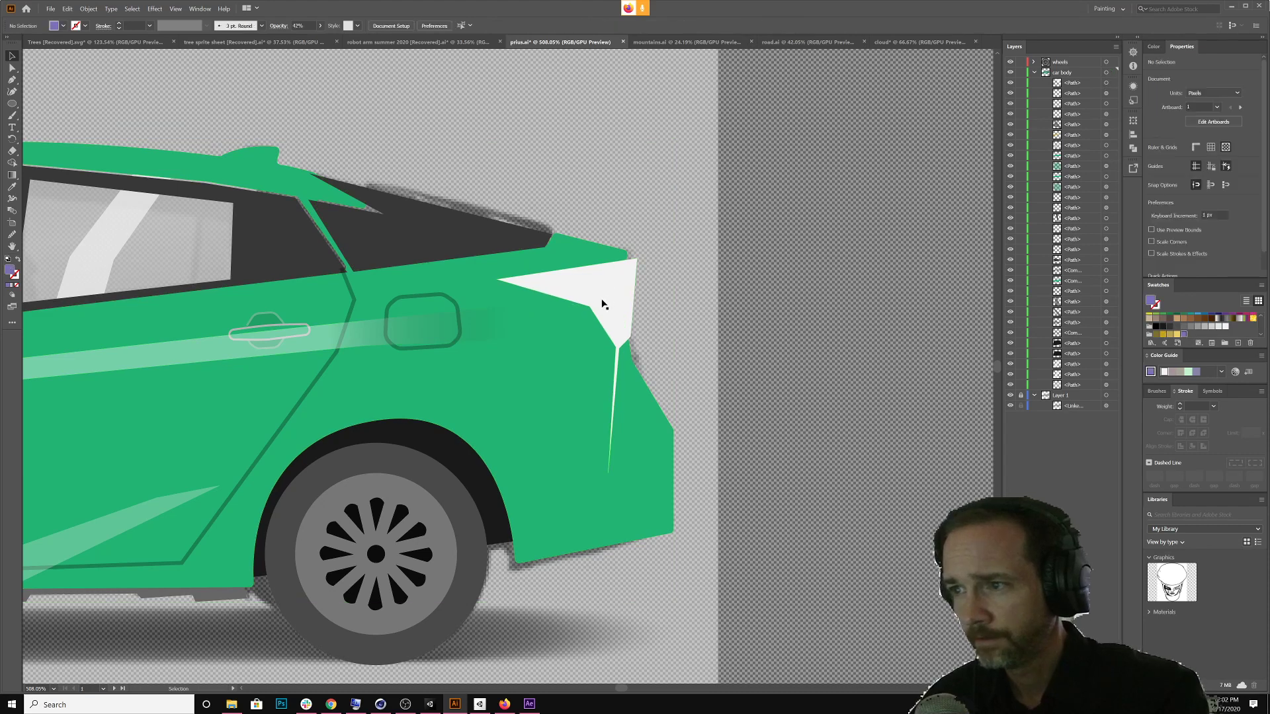
Trim the part of the taillight that extends past the rear edge of the green body with Shape Builder
left_click_drag(664, 293, 593, 224)
key("shift+m")
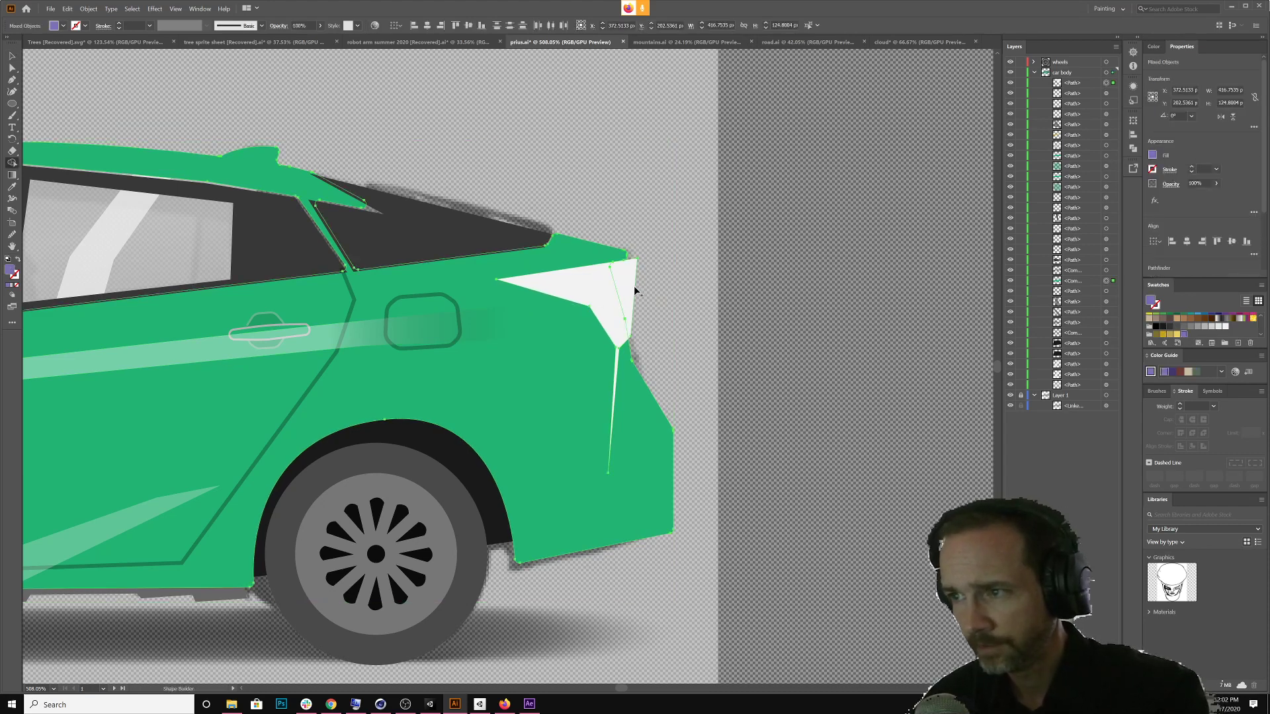
left_click(635, 293)
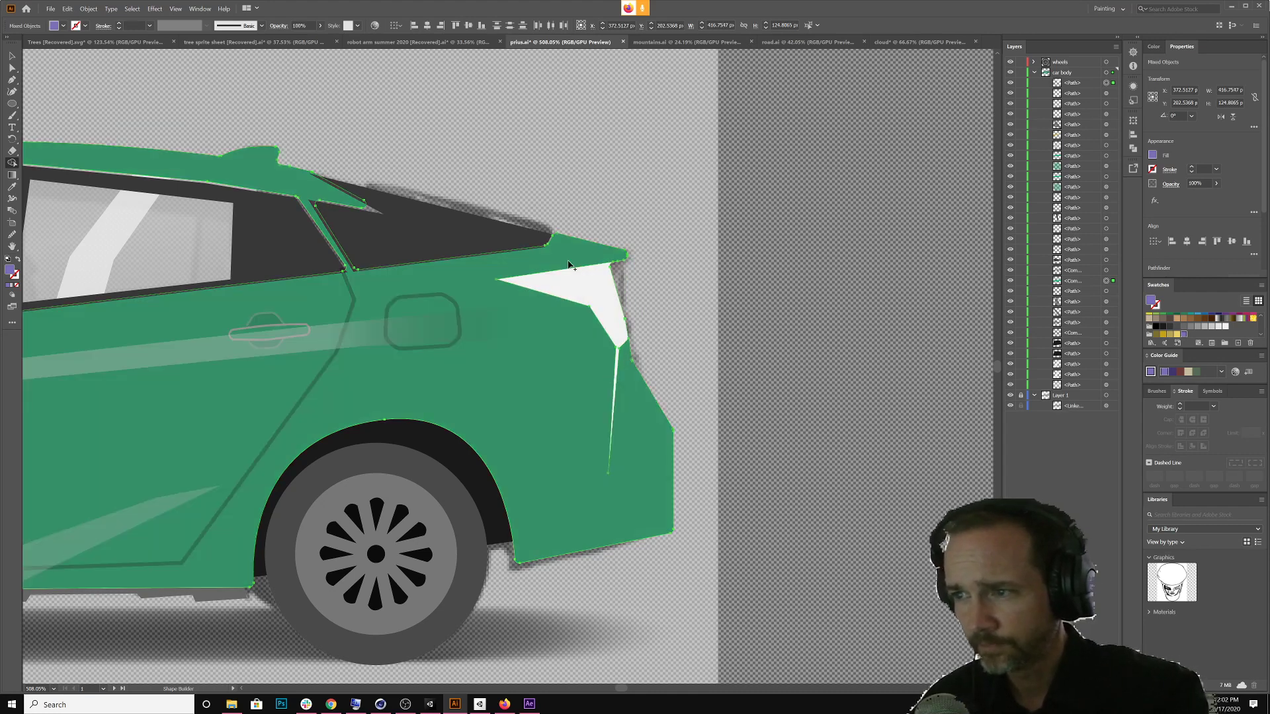
Select only the taillight shape with Direct Selection and round its pointed front corner
key("a")
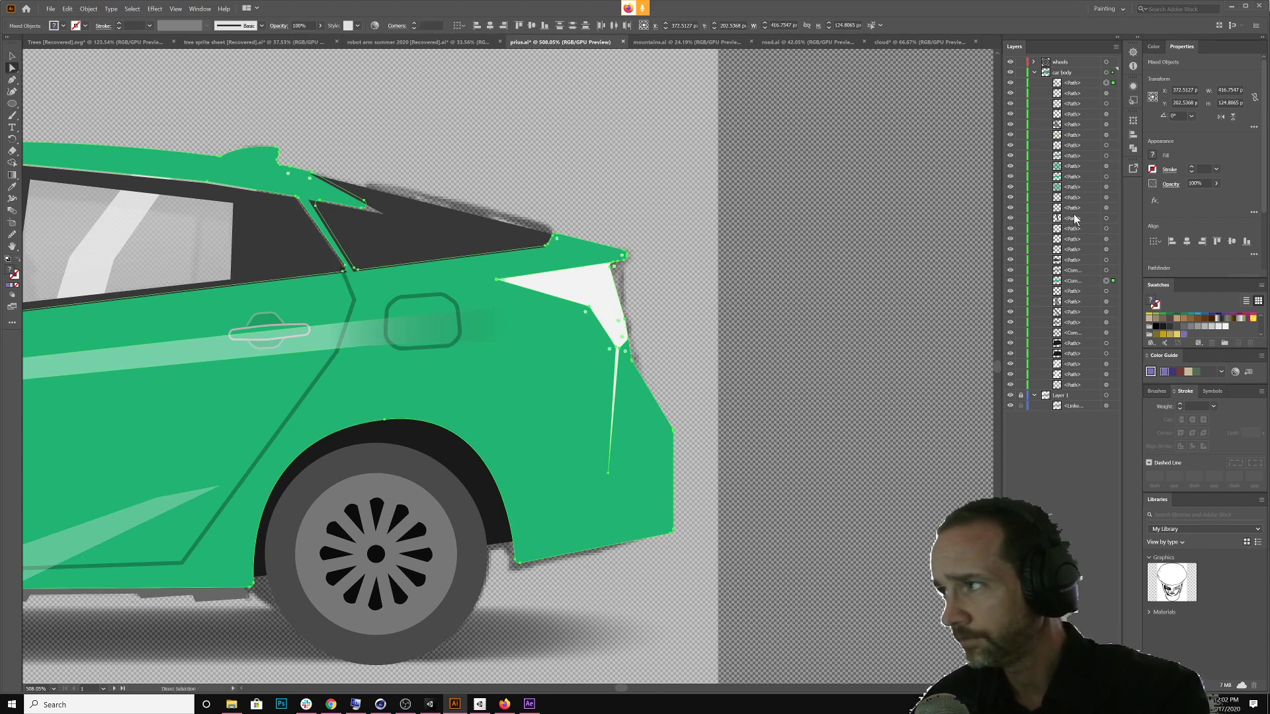
left_click(1106, 83)
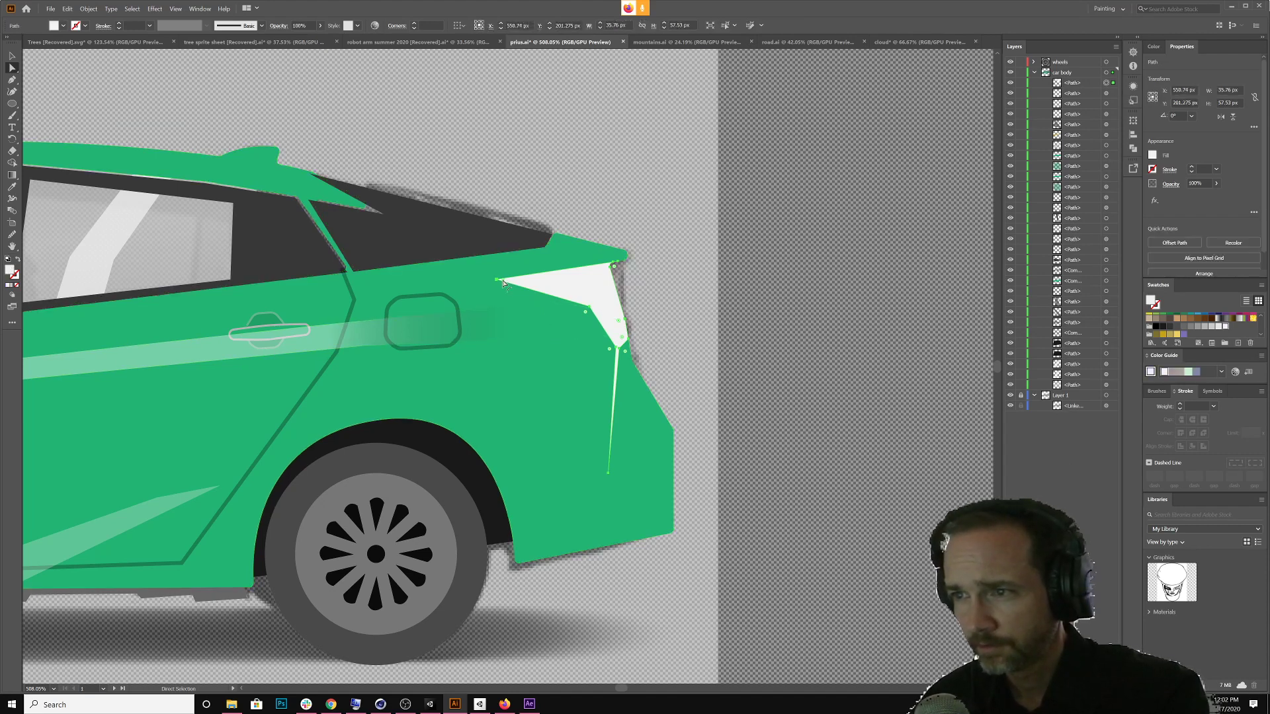
left_click_drag(503, 284, 514, 286)
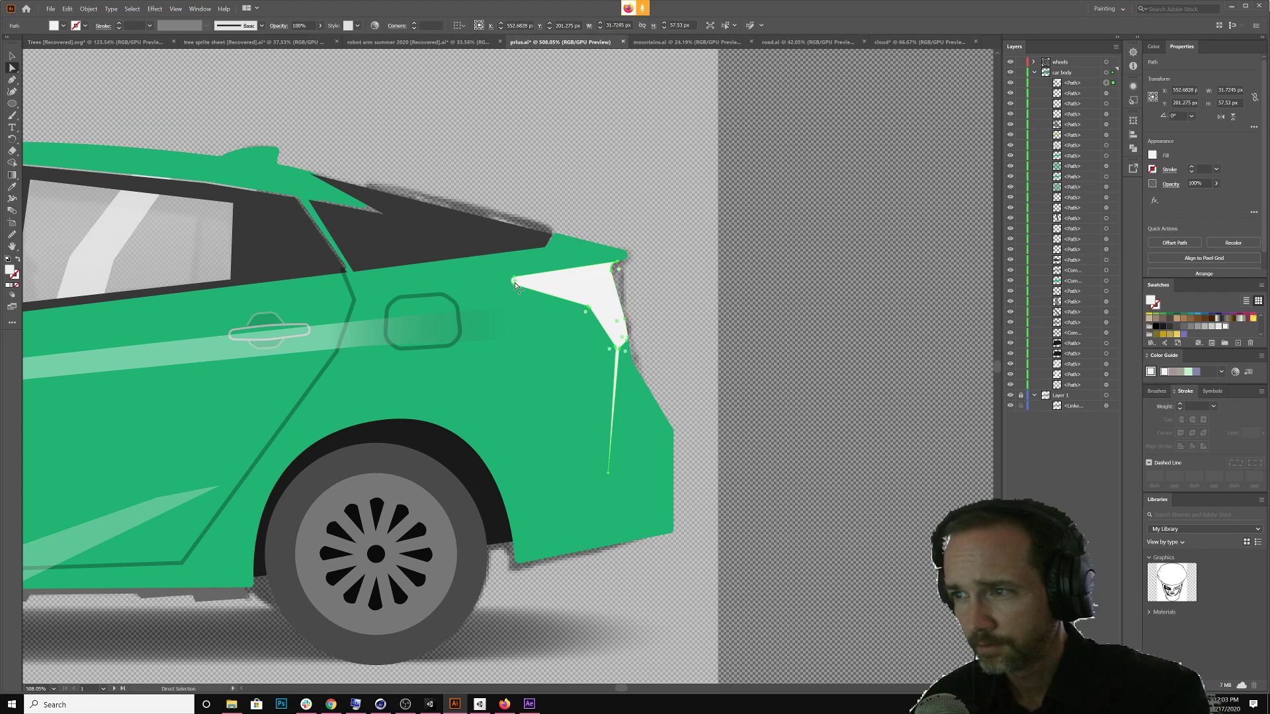
Hide the green body shape and toggle the taillight's visibility to compare it with the lamp in the reference photo
left_click(753, 390)
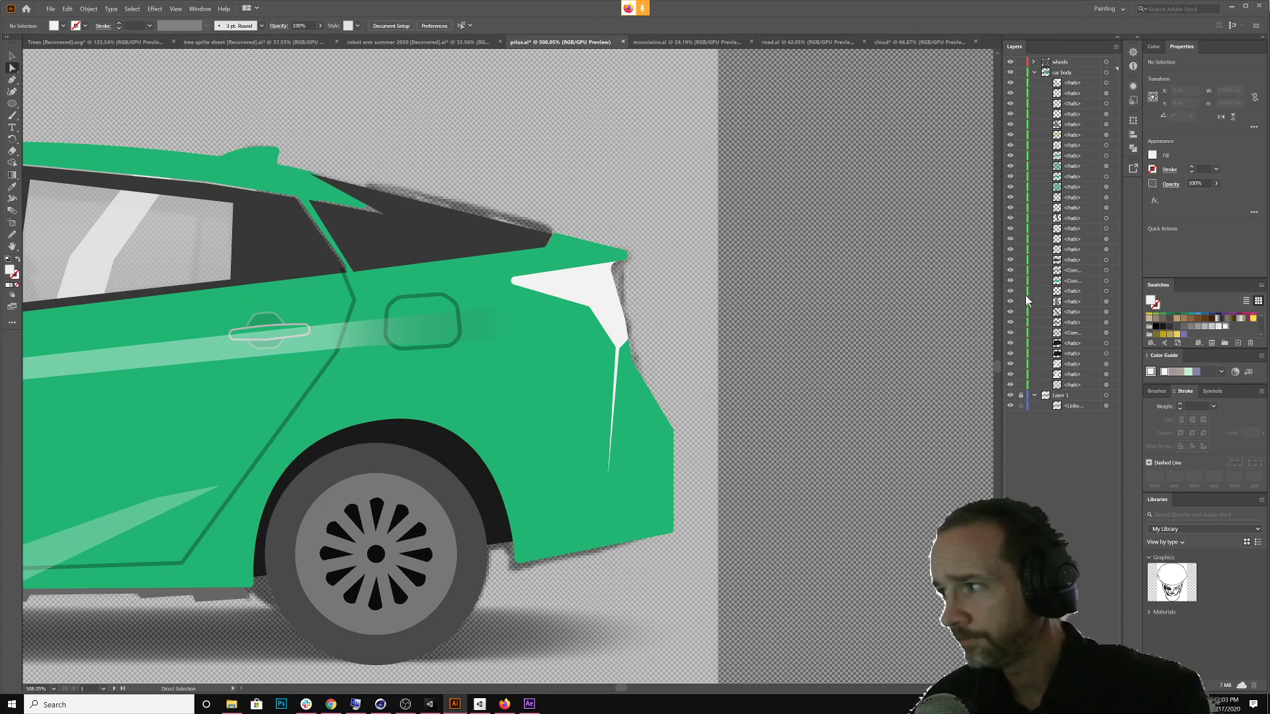
left_click(1009, 282)
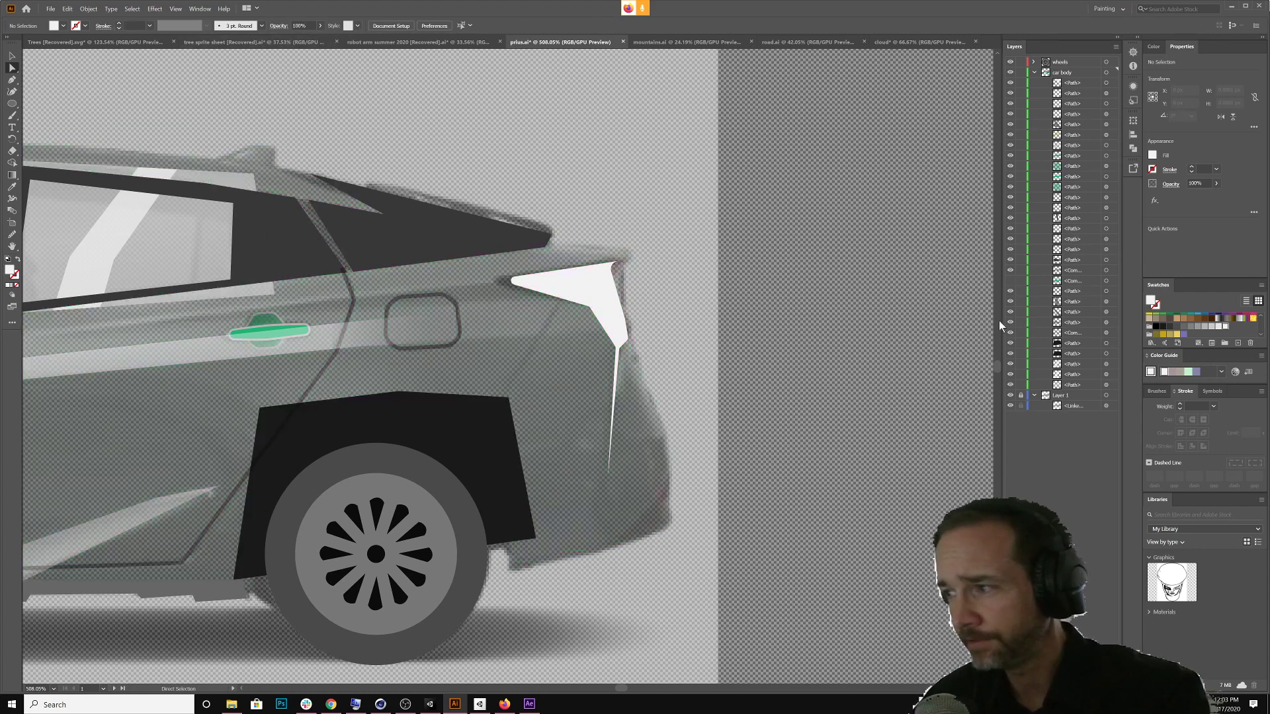
left_click(1011, 85)
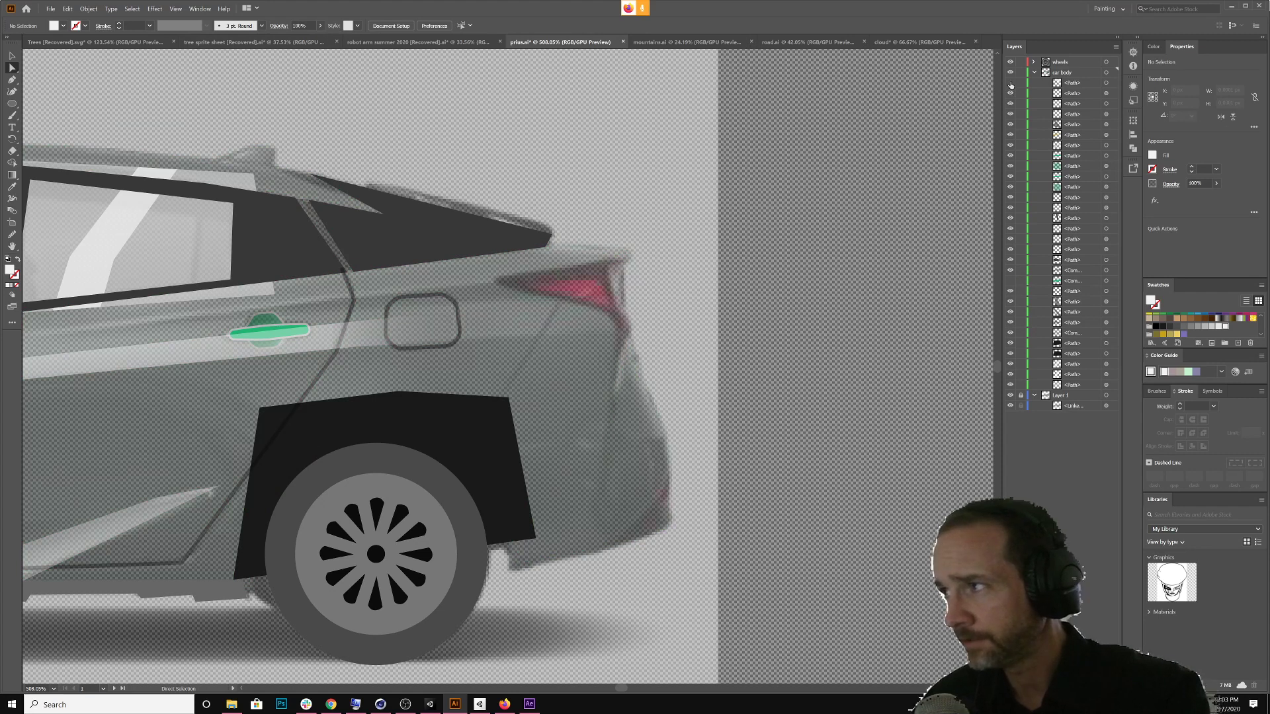
left_click(1010, 85)
left_click(1010, 84)
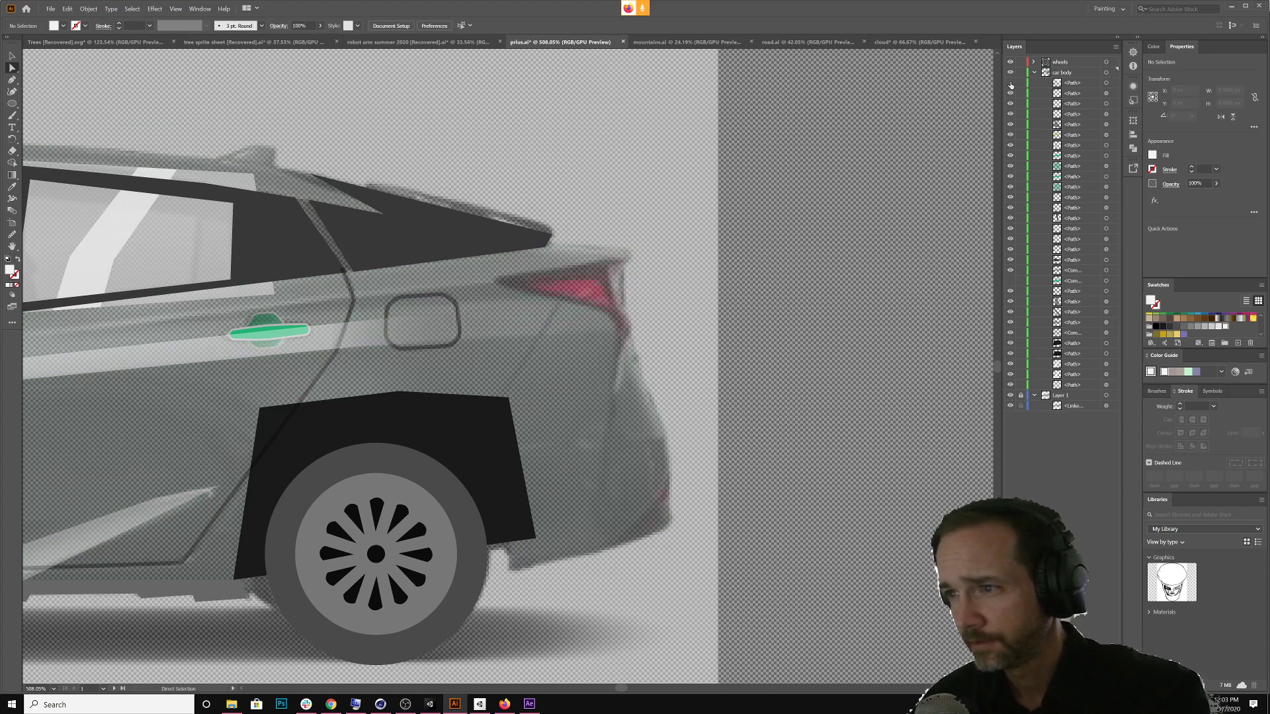
left_click(1010, 84)
left_click(1011, 85)
left_click(1010, 85)
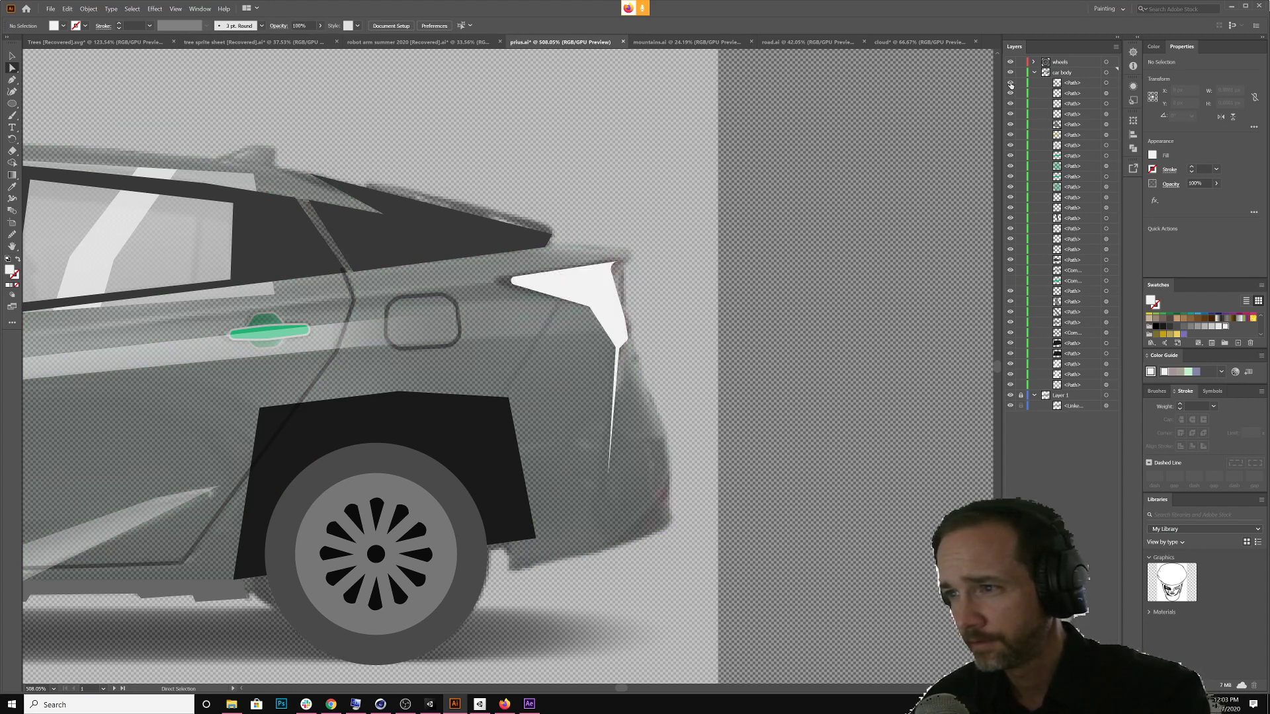
left_click(1011, 84)
left_click(1010, 85)
left_click(1010, 85)
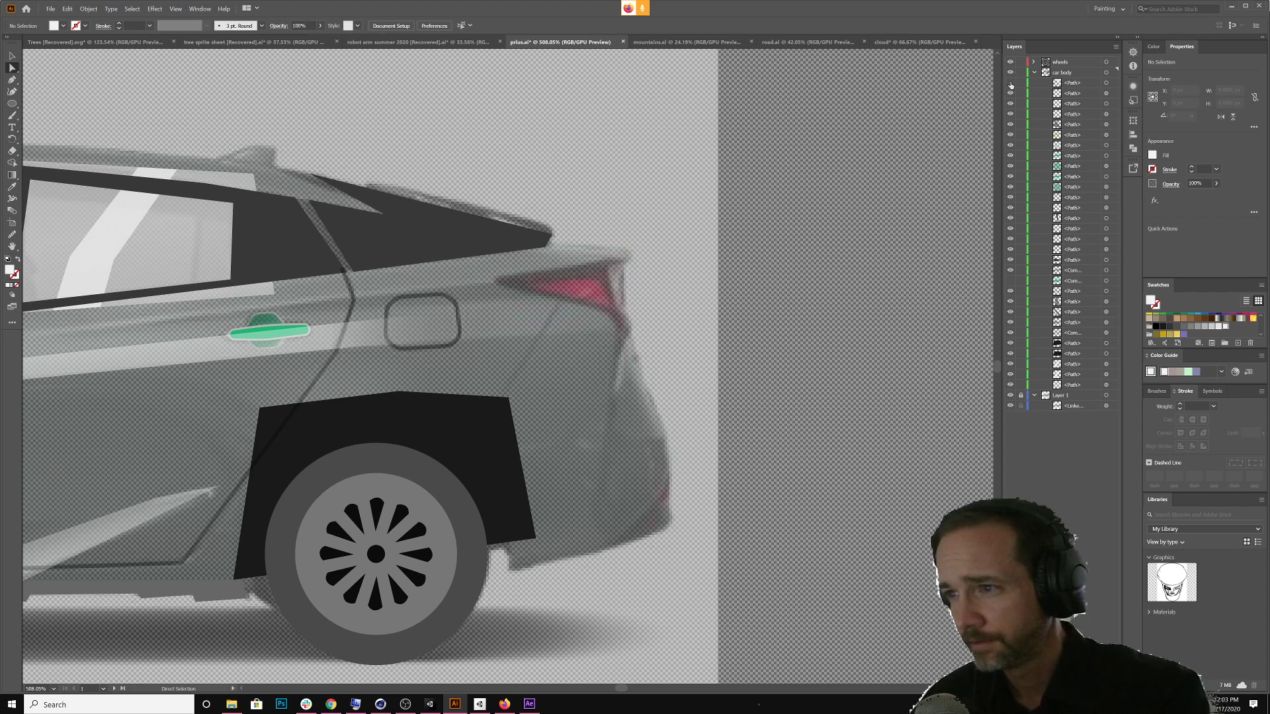
left_click(1010, 85)
left_click(1011, 85)
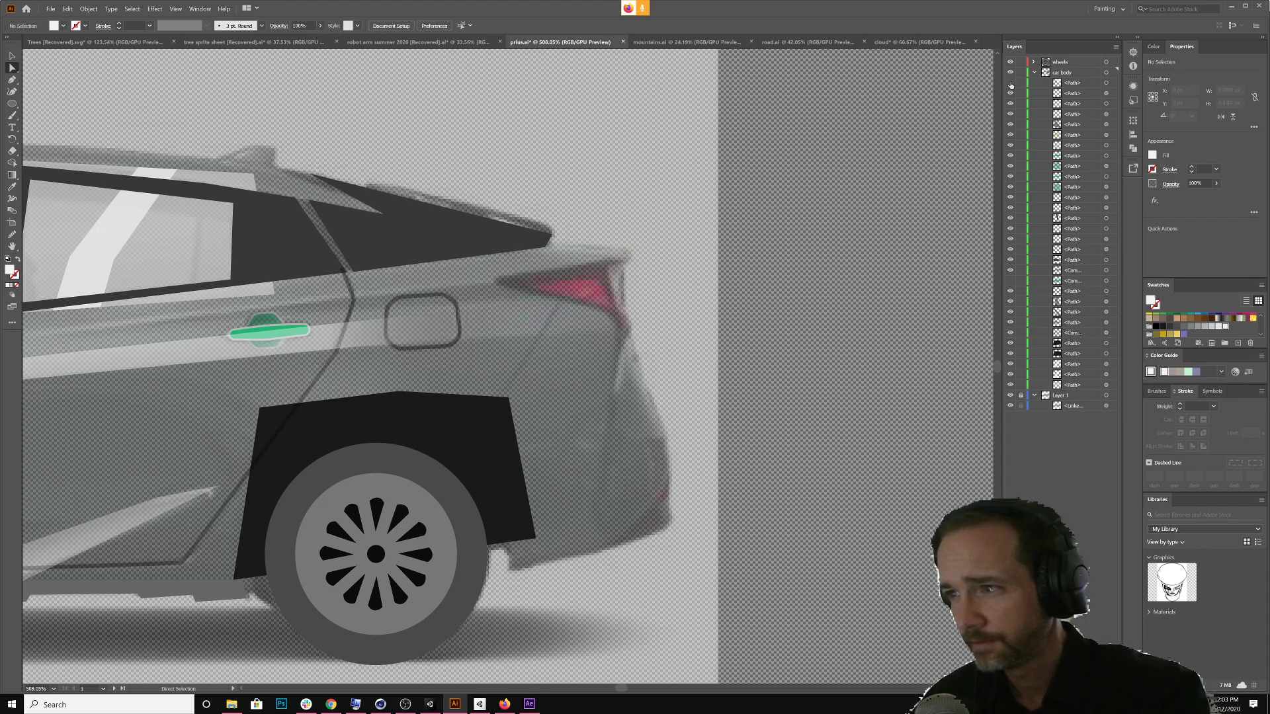
left_click(1010, 85)
left_click(1011, 85)
left_click(1010, 84)
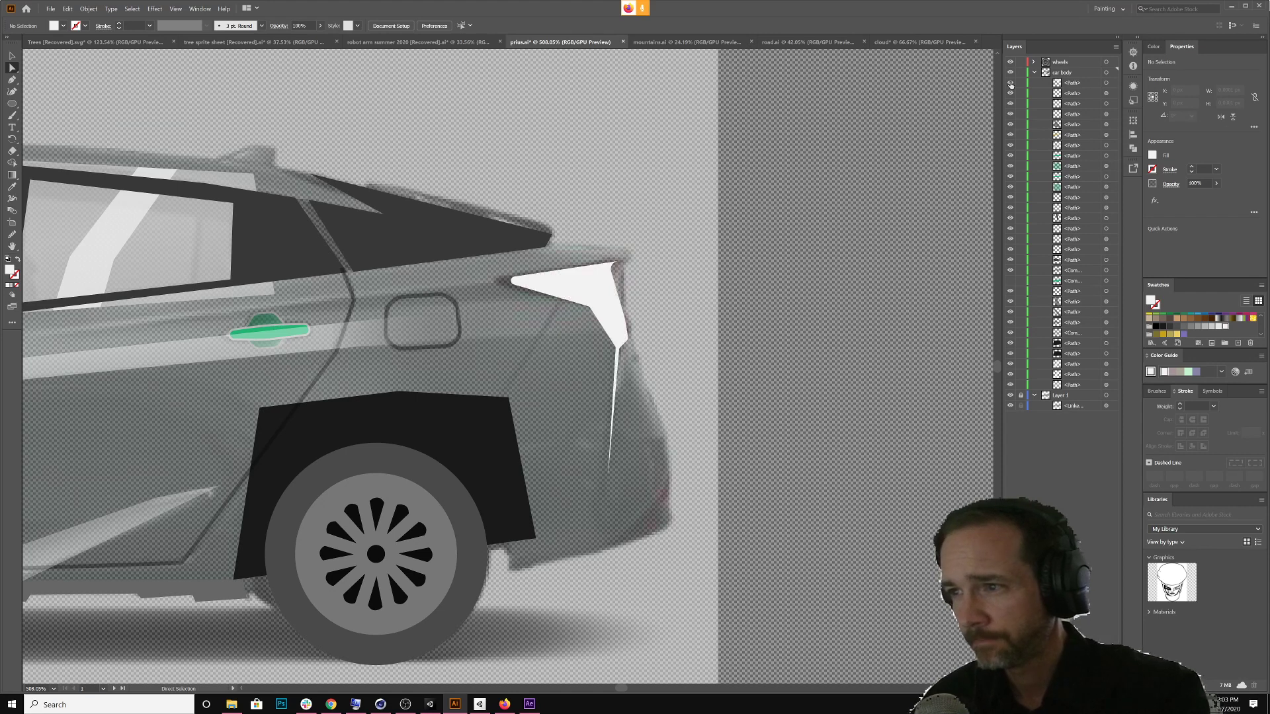
left_click(1010, 85)
left_click(1010, 85)
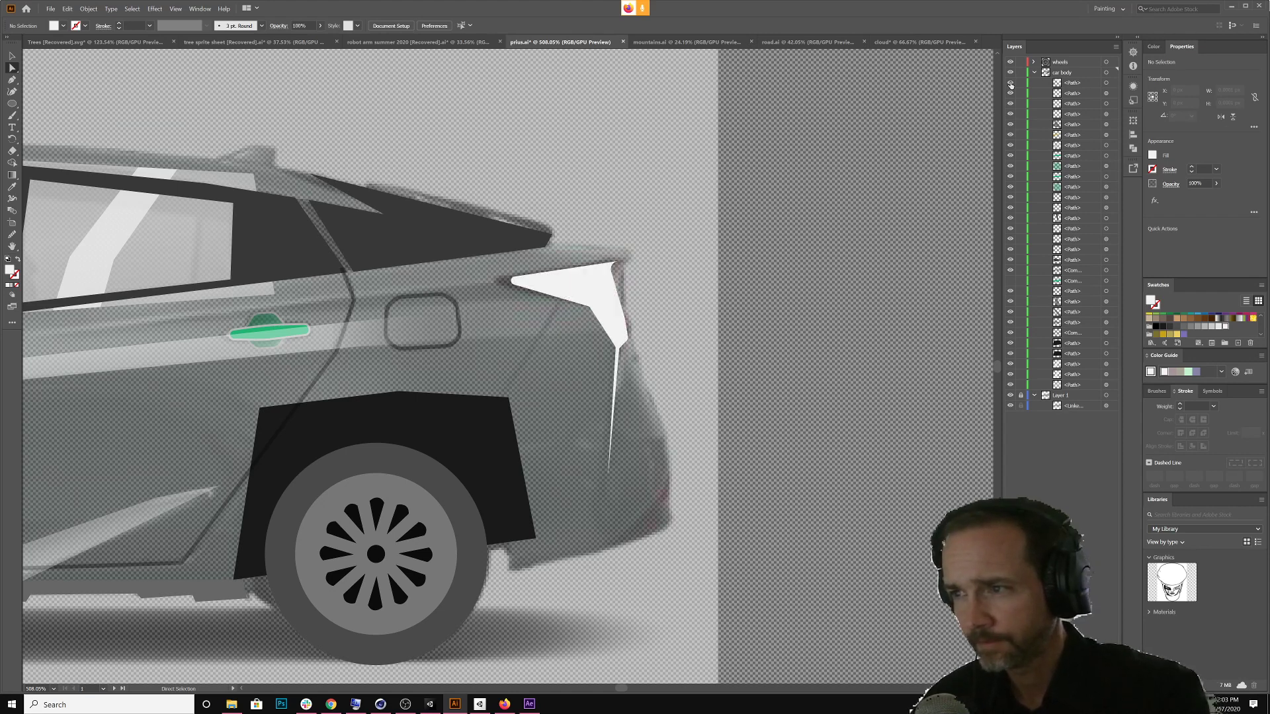
left_click(1010, 84)
left_click(1010, 85)
left_click(1010, 85)
left_click(1010, 85)
left_click(1010, 84)
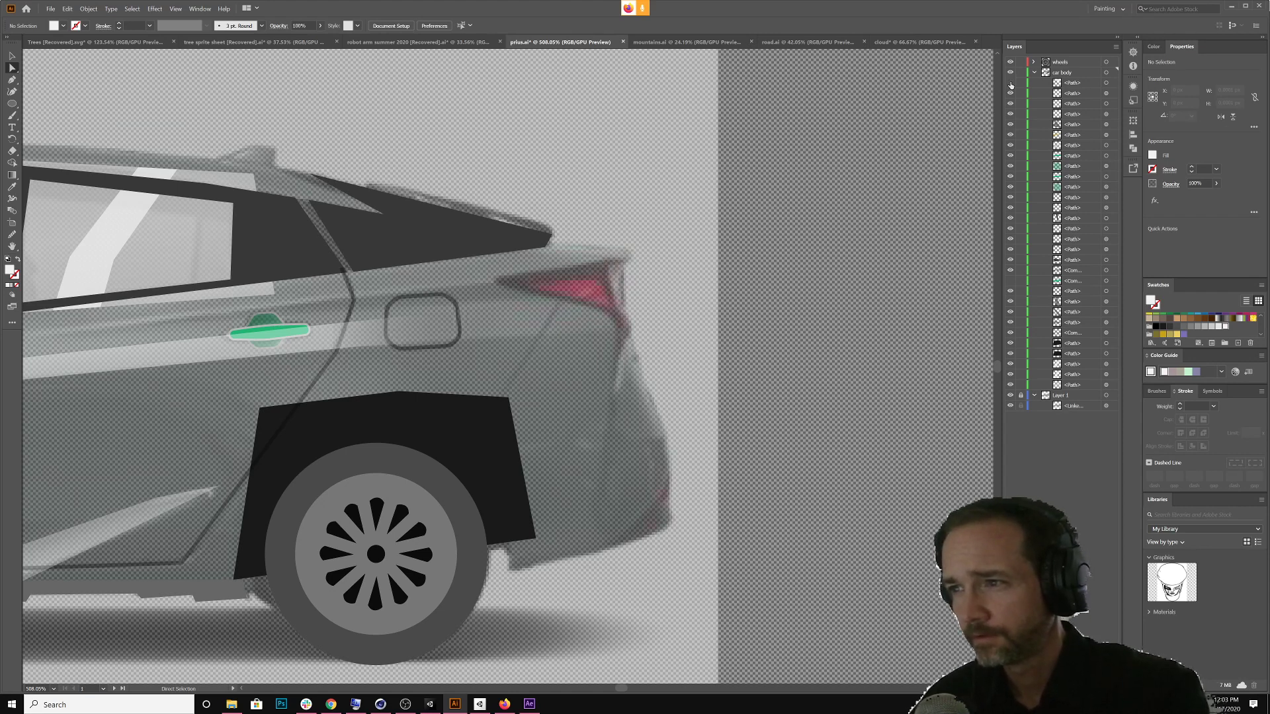
left_click(1011, 85)
left_click(1010, 85)
Undo the visibility changes made to the taillight and green body shapes
key("ctrl+z")
key("ctrl+z")
key("ctrl+z")
key("ctrl+z")
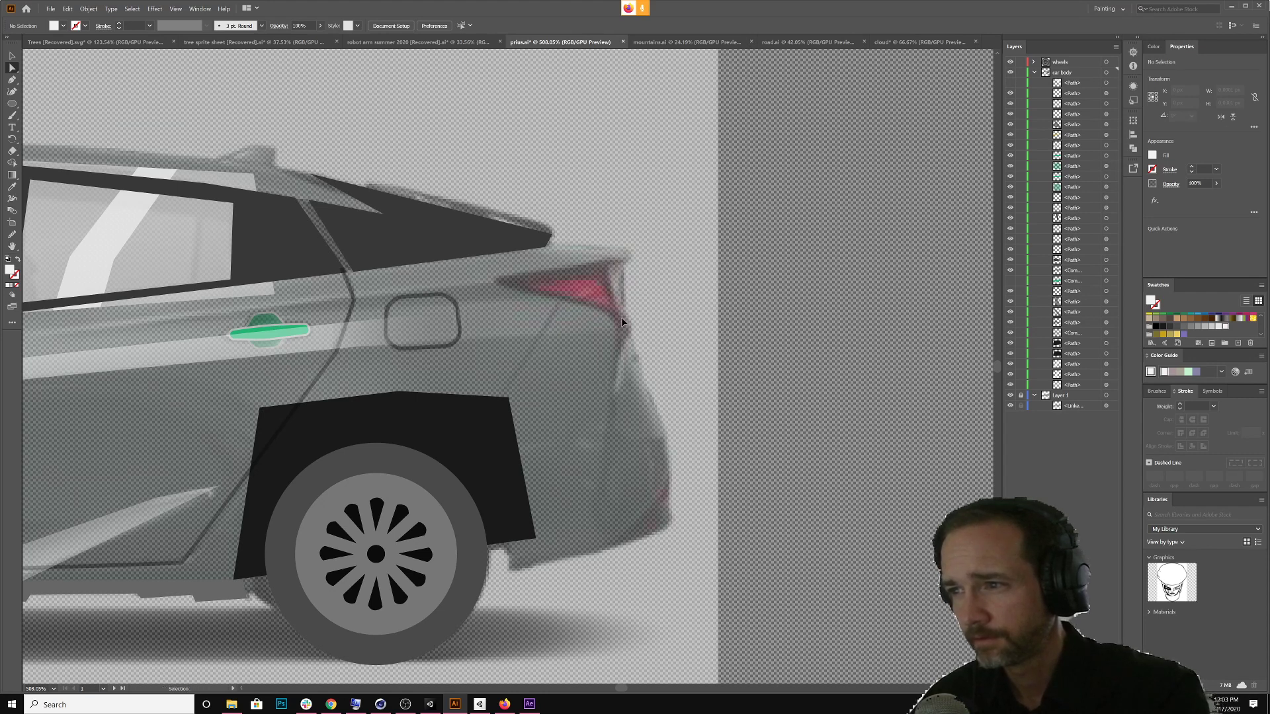
key("ctrl+z")
key("ctrl+z")
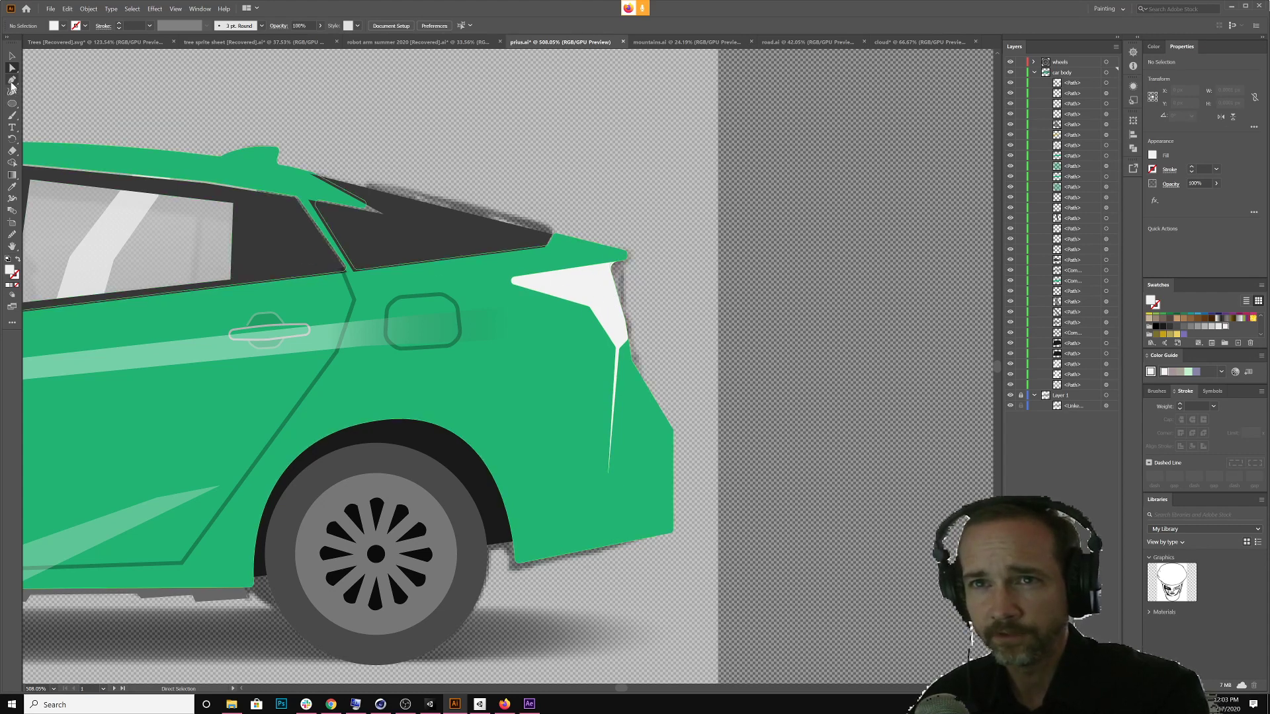
Draw a closed four-point lens inside the upper part of the white taillight with the Pen tool, its top edge about 20 px long
left_click(11, 80)
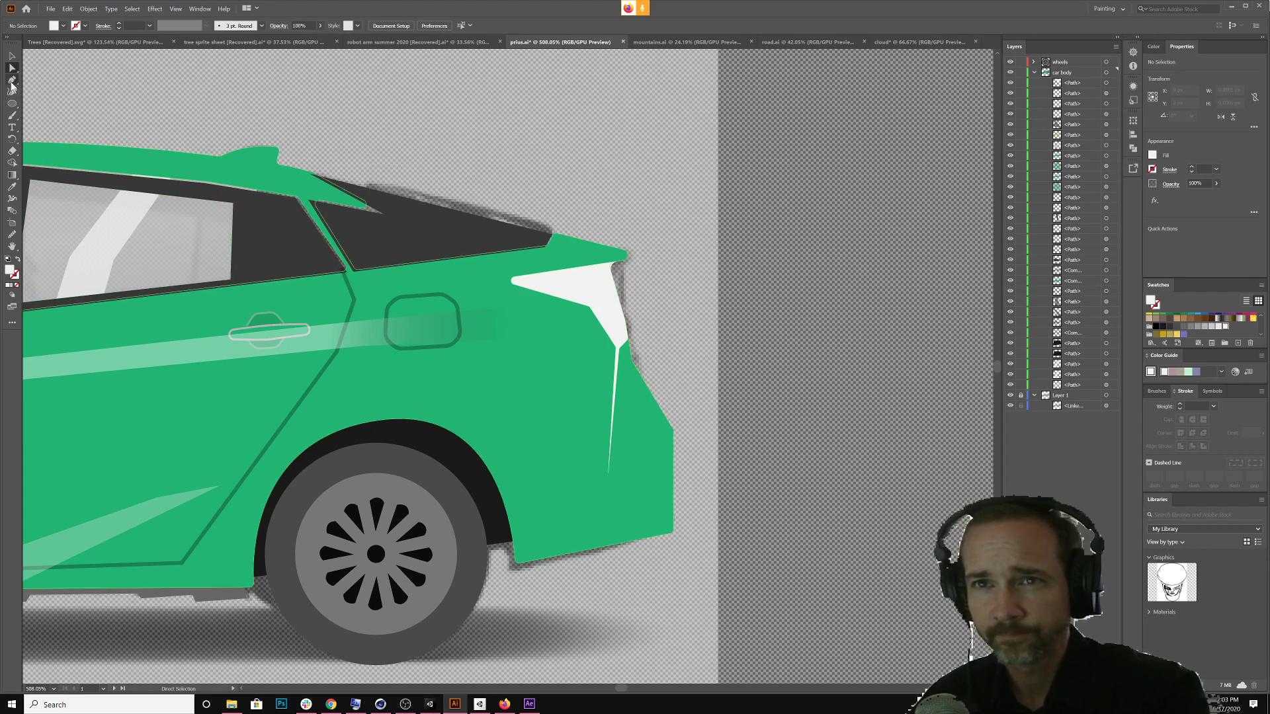
left_click(525, 278)
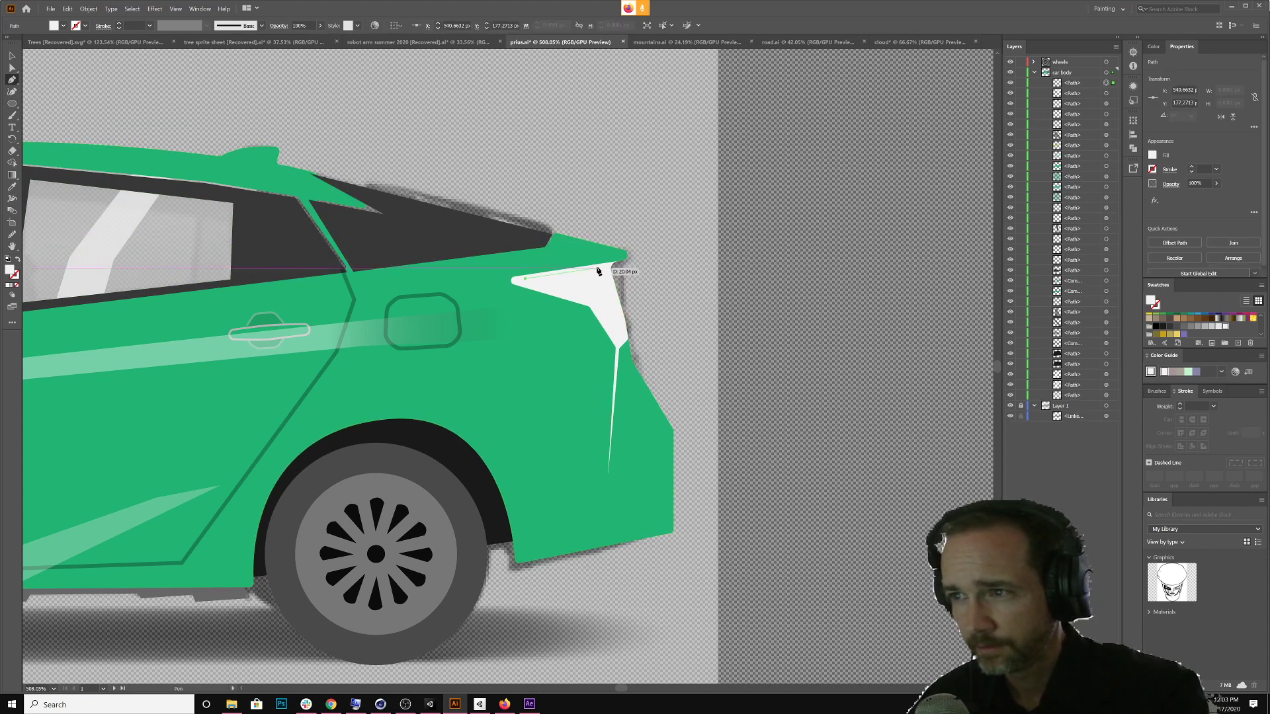
left_click(597, 269)
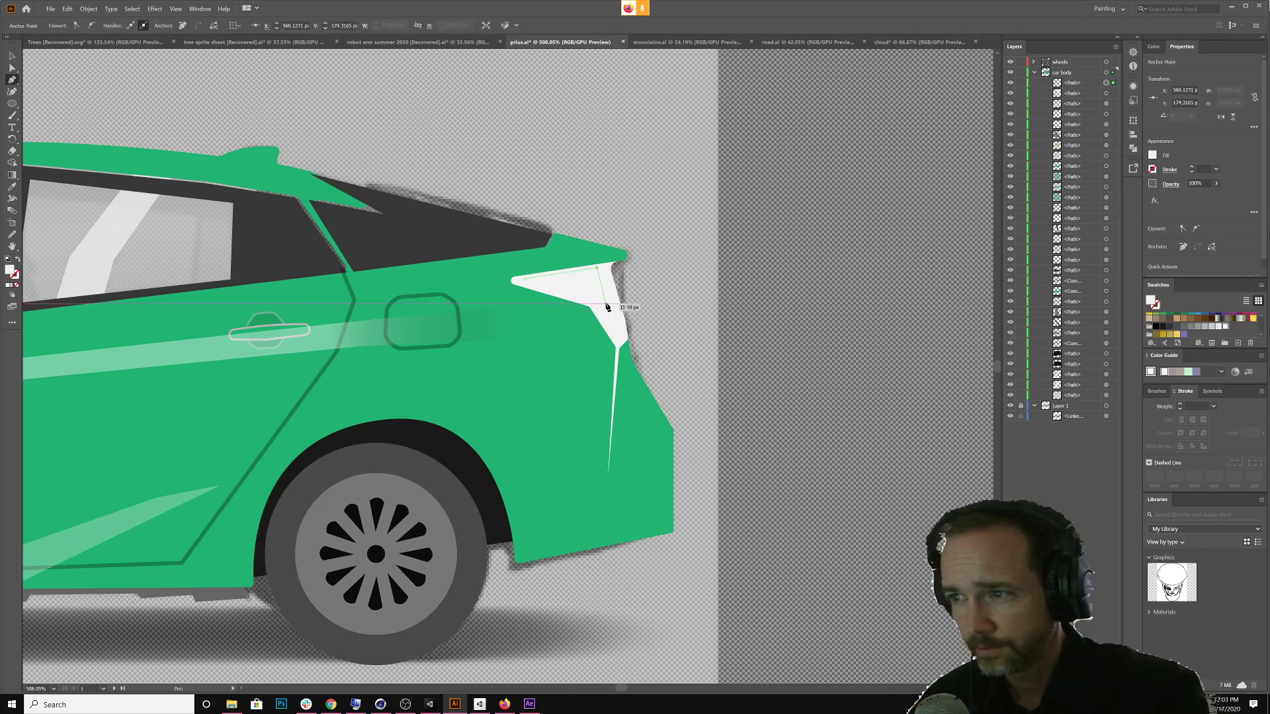
left_click(593, 305)
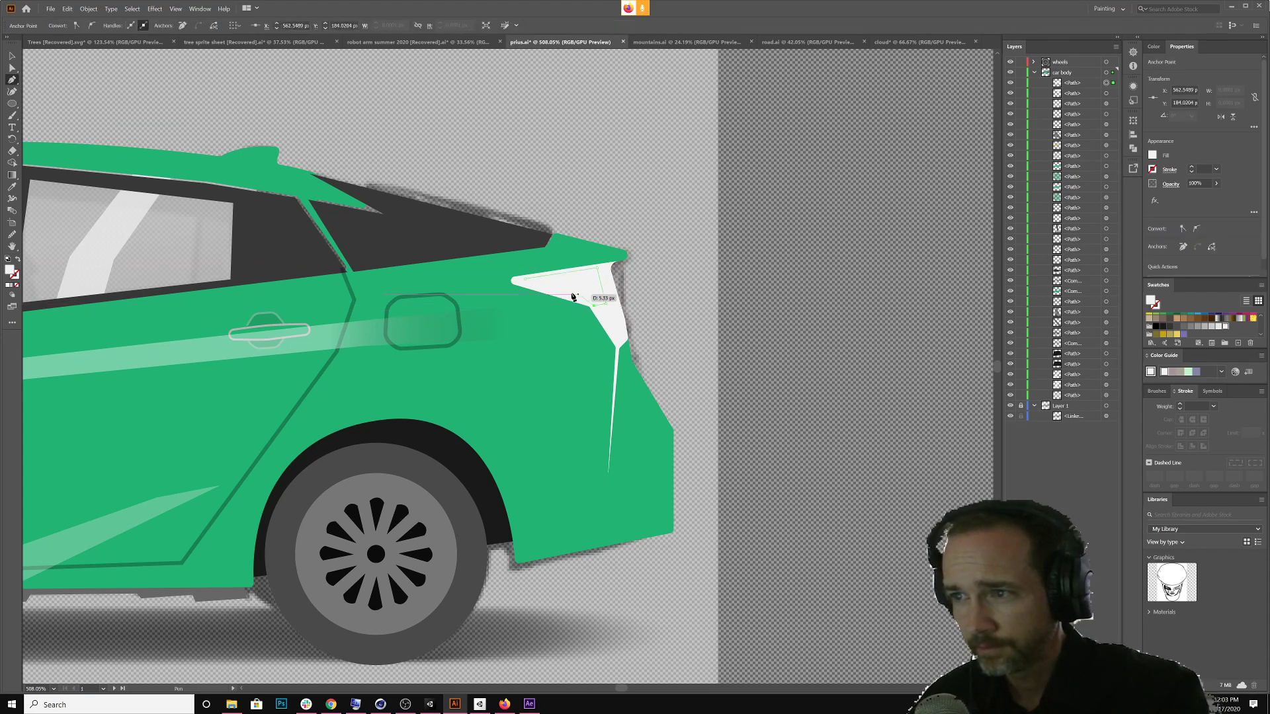
left_click(525, 283)
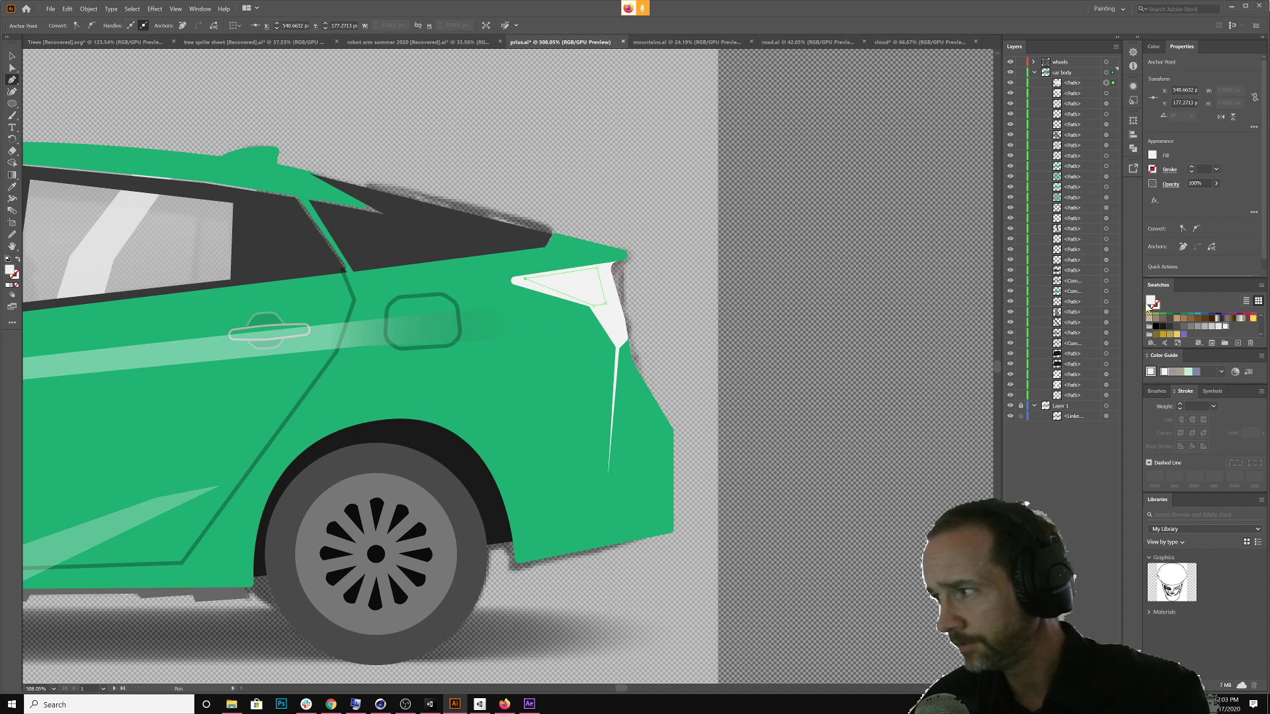
Fill the new lens shape with a dark red swatch from the default colours
scroll(1154, 314, "up", 4)
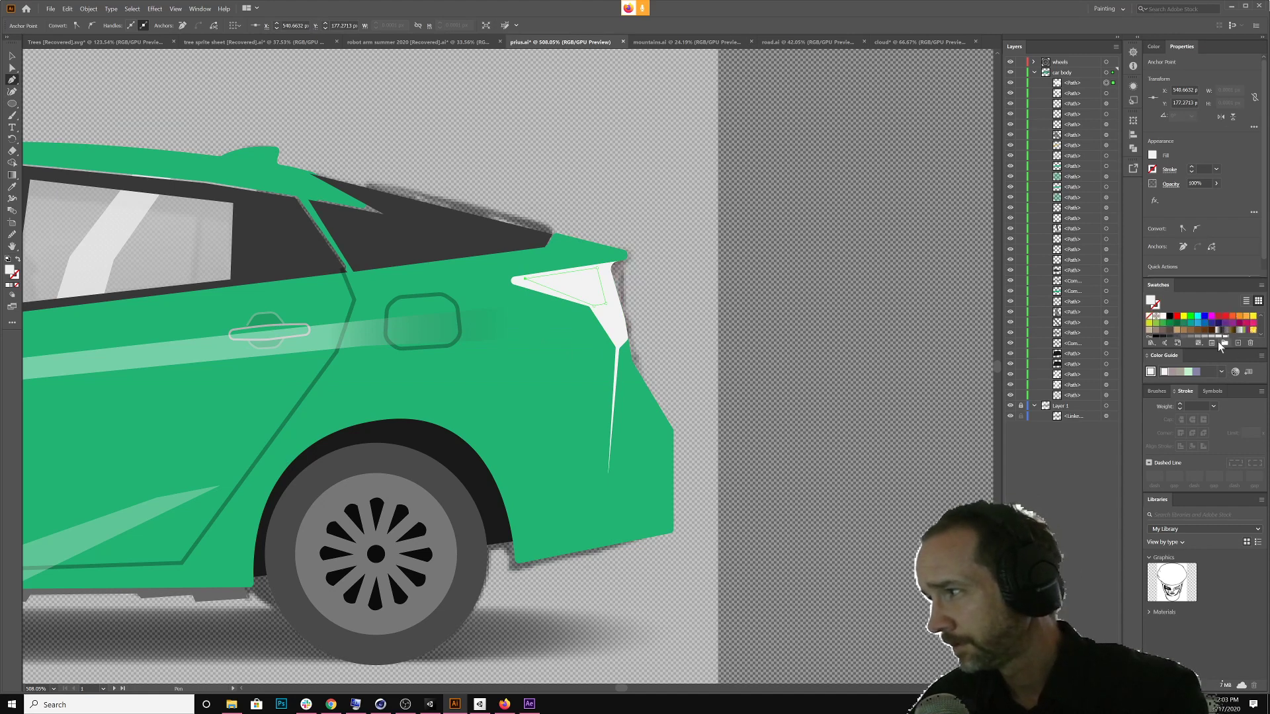
left_click(1176, 317)
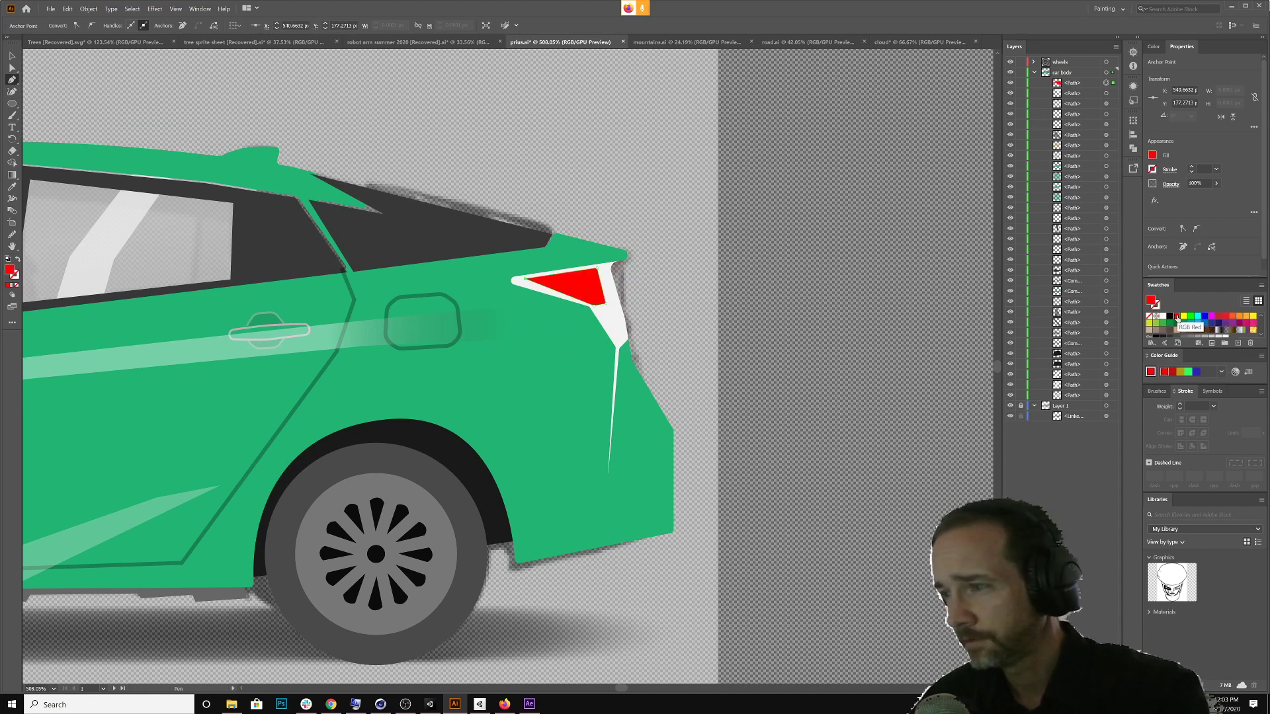
left_click(1220, 318)
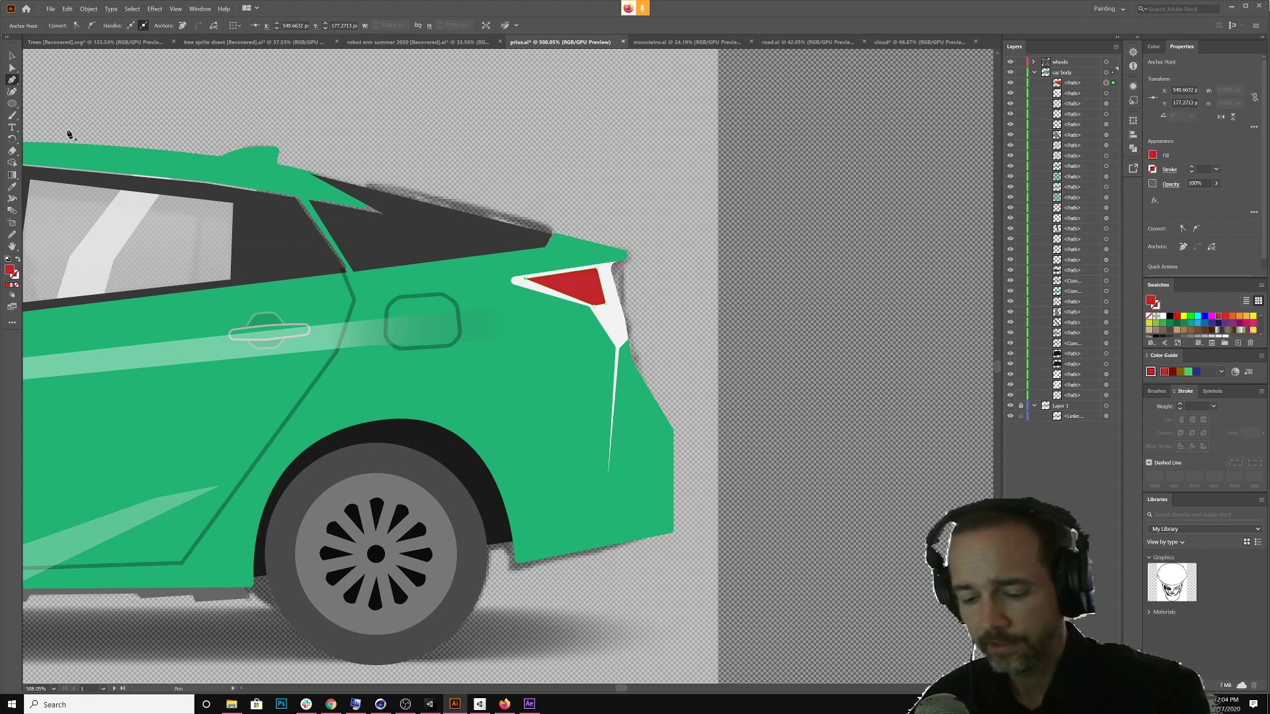
Round the red lens's front corner and its remaining corners with Direct Selection, and clear the selection
key("a")
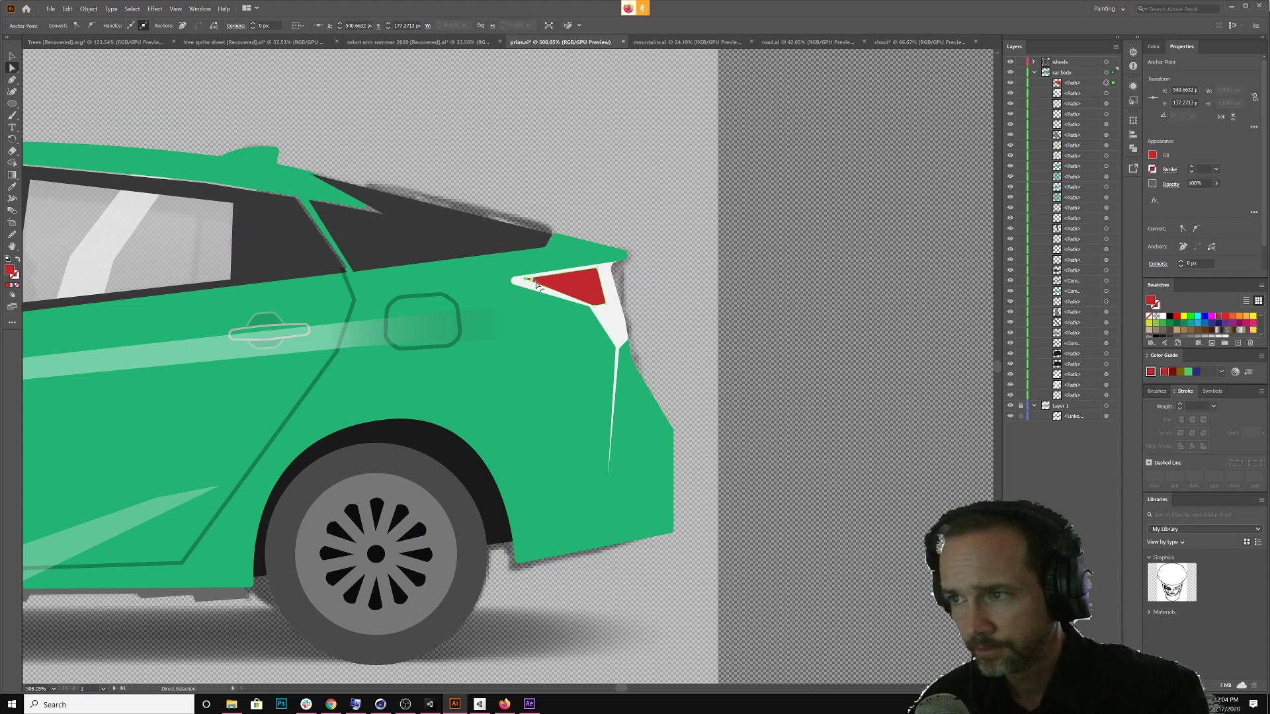
left_click_drag(535, 284, 567, 286)
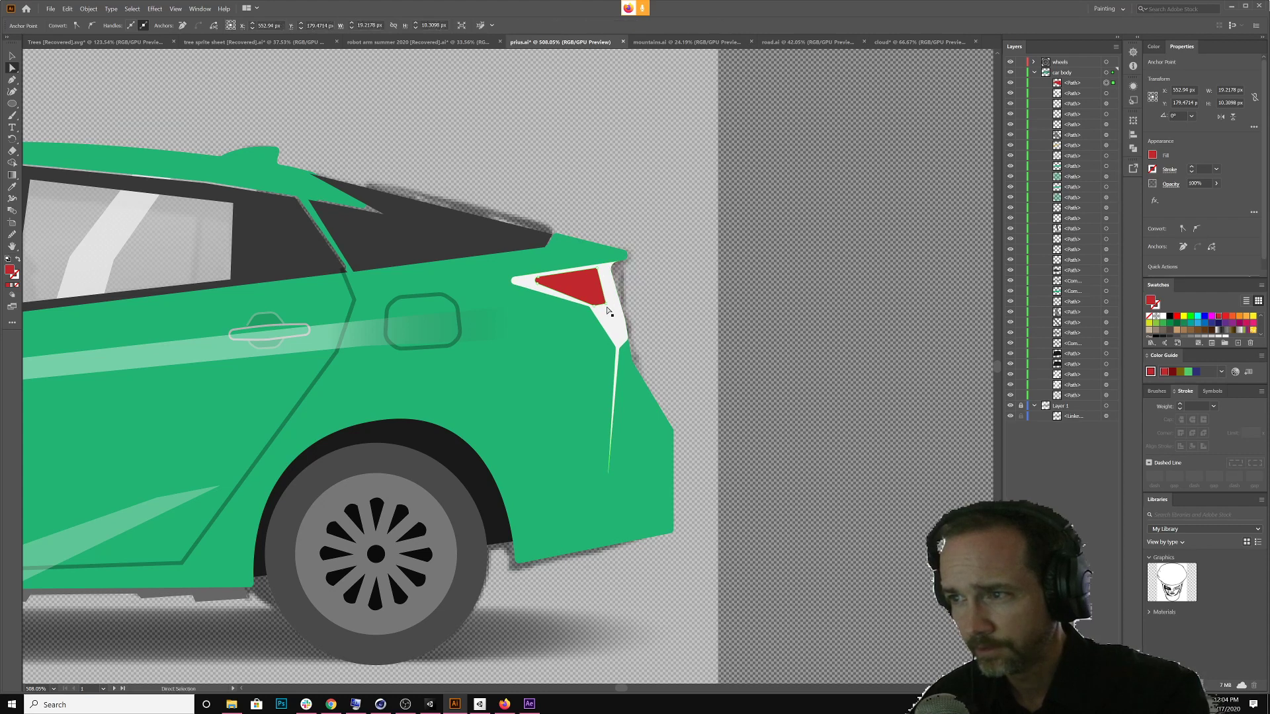
key("ctrl+a")
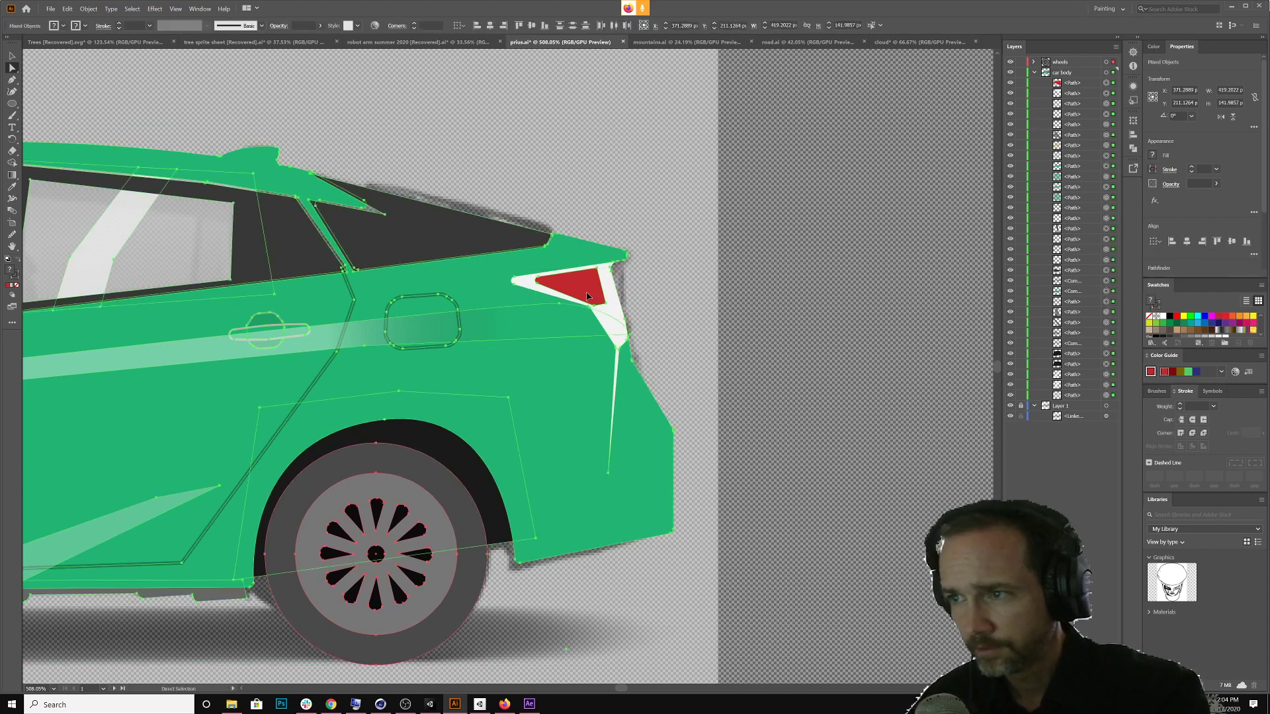
key("v")
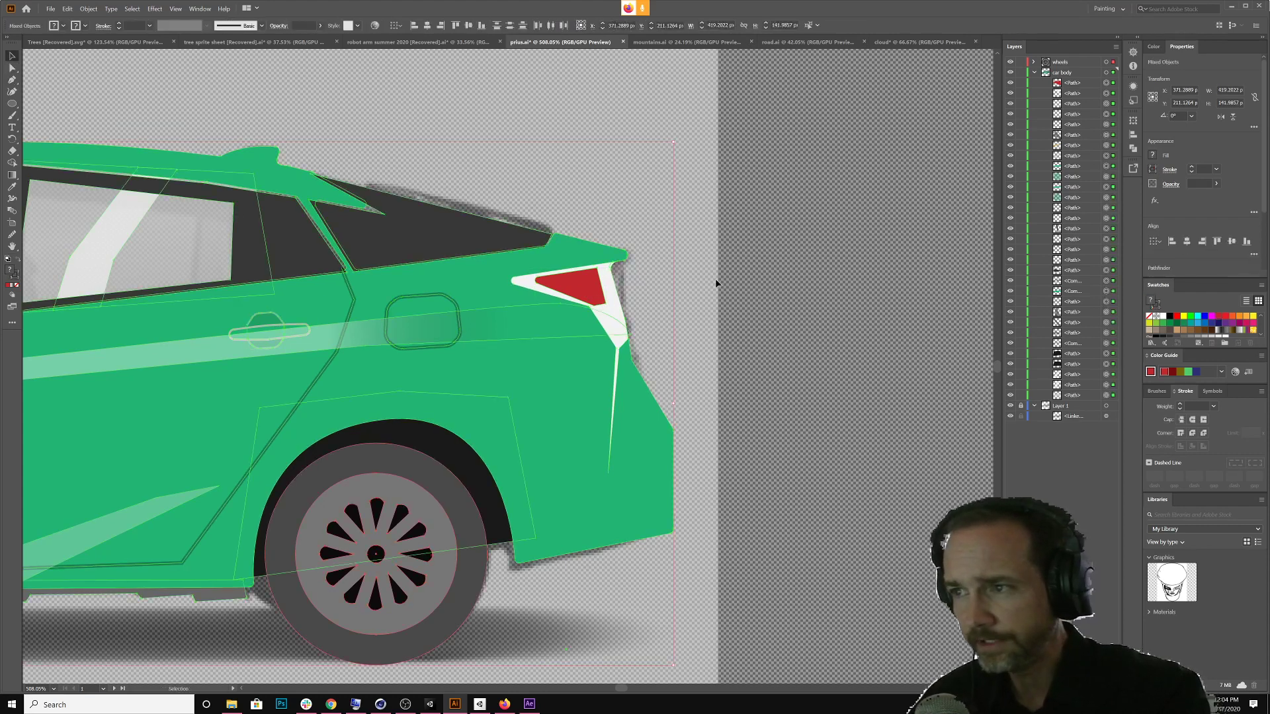
left_click(715, 280)
left_click(595, 293)
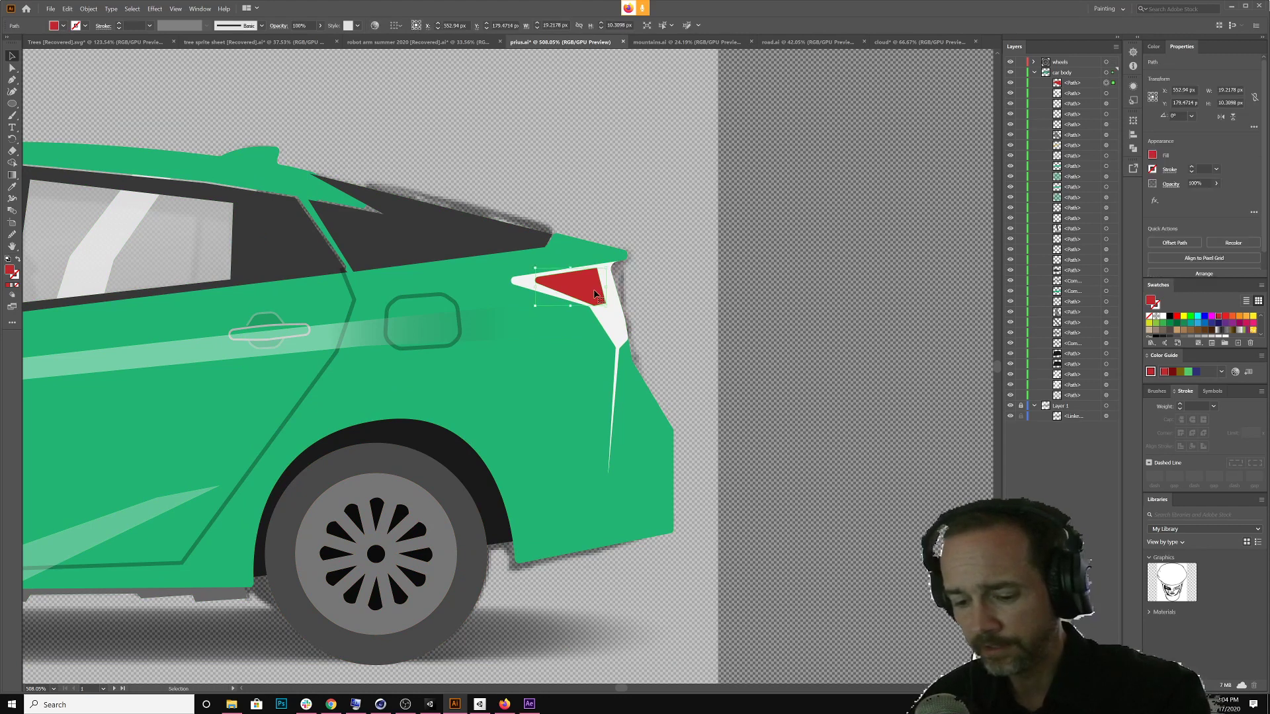
key("a")
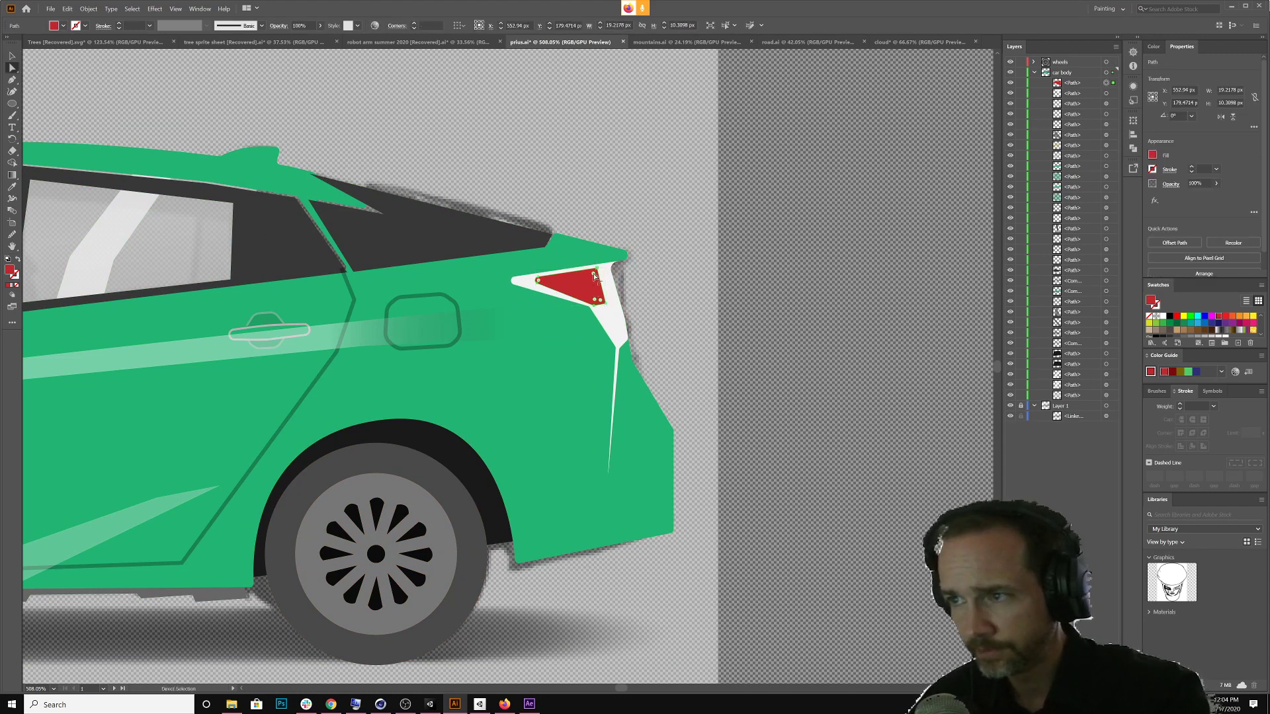
left_click_drag(593, 274, 592, 275)
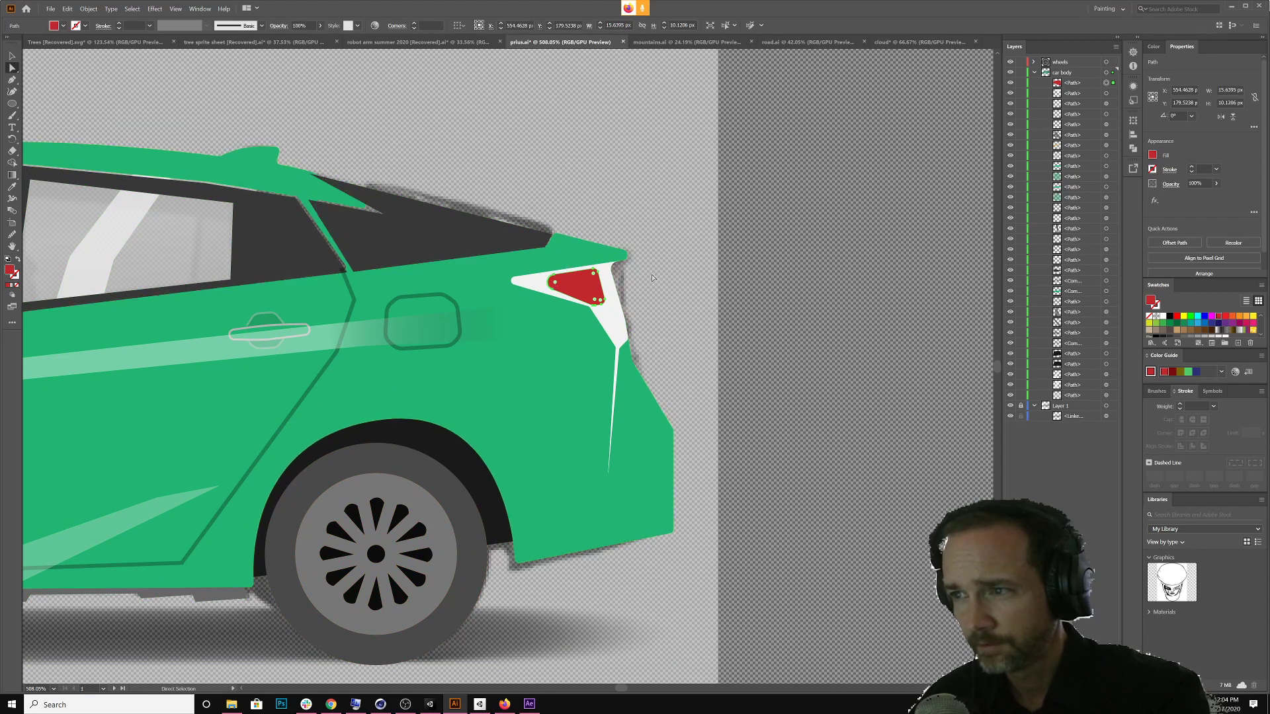
left_click(742, 268)
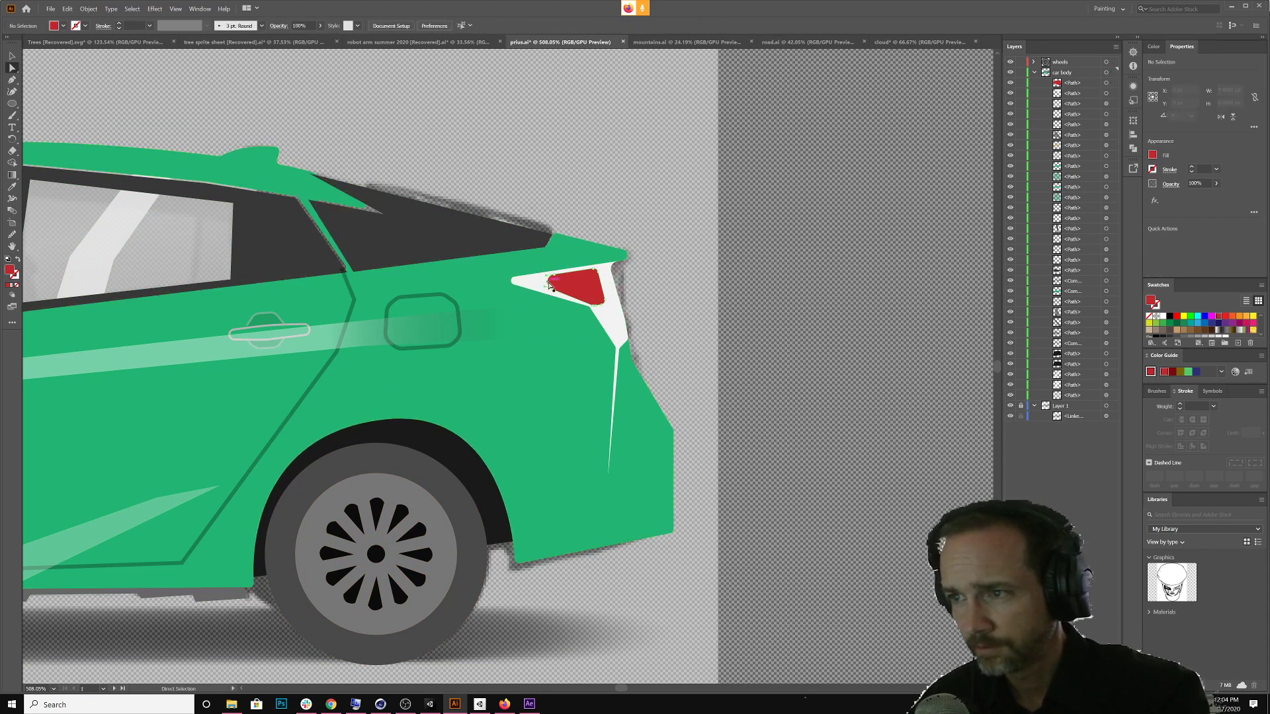
Stretch the red lens's front point forward so the lens is about 20 px wide, and adjust that corner's rounding
left_click(552, 283)
left_click_drag(556, 288, 530, 281)
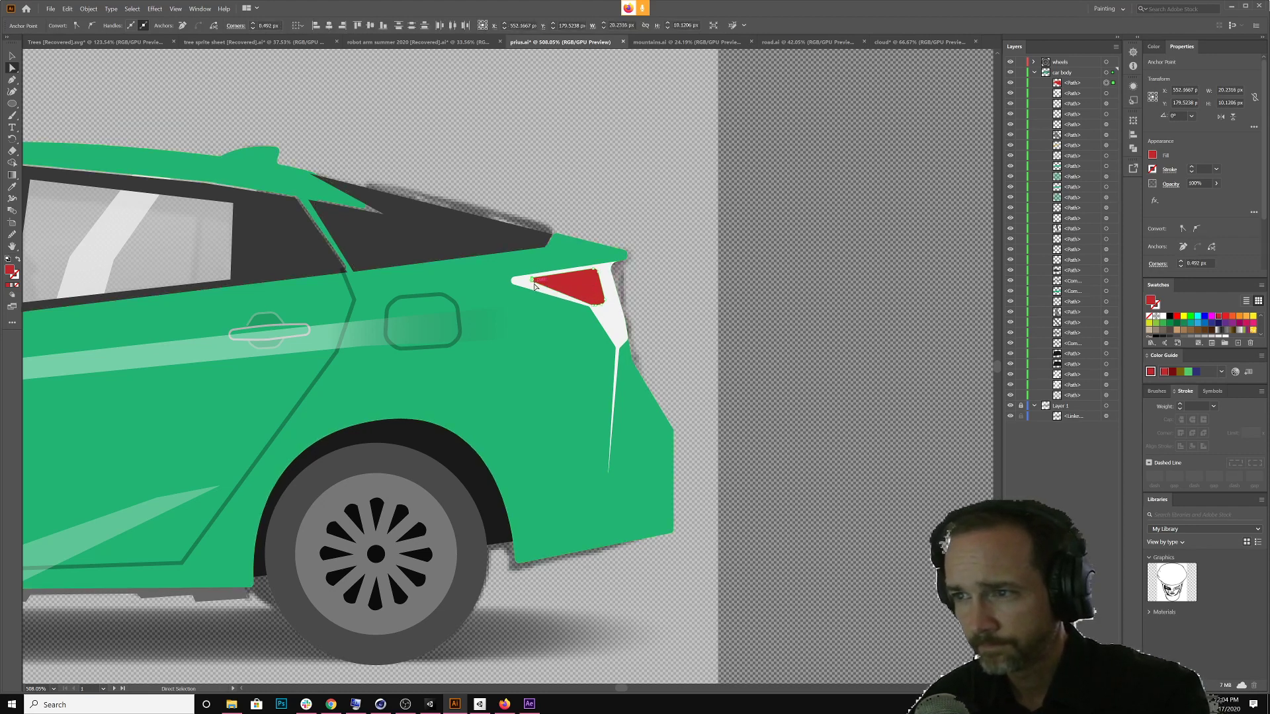
left_click_drag(534, 282, 540, 284)
left_click(718, 298)
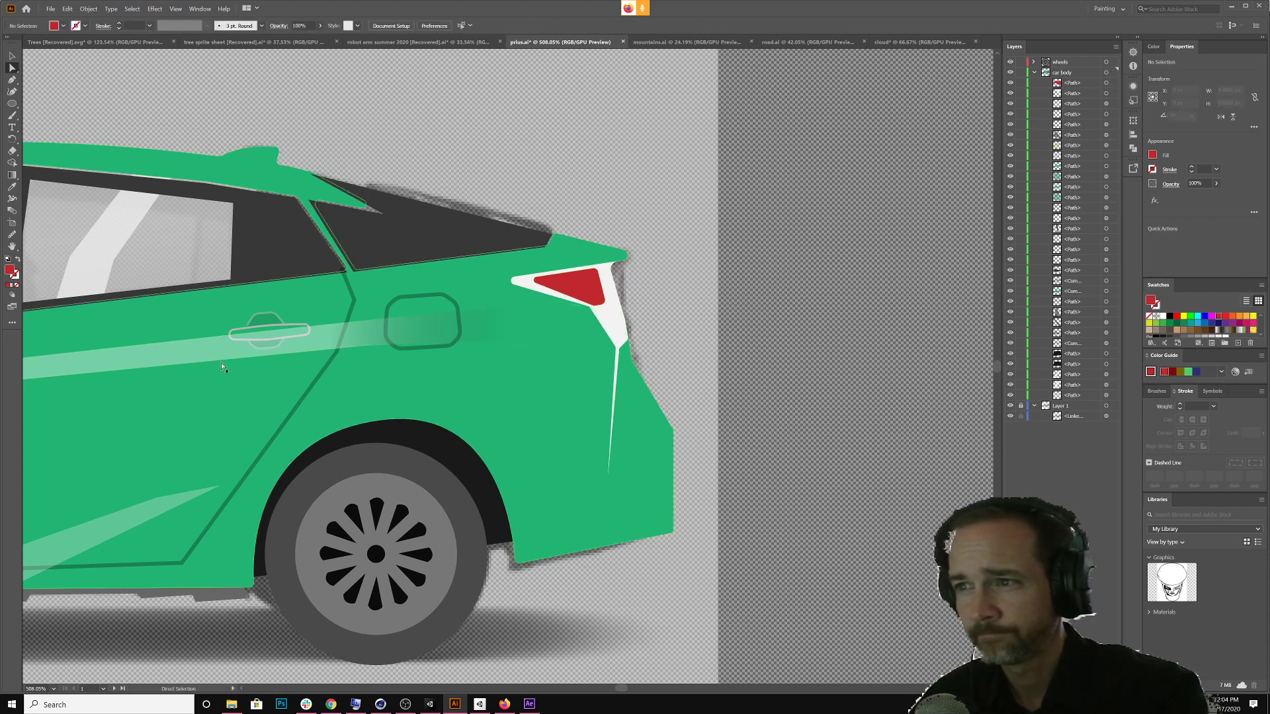
Select the white taillight shape around the red lens and try lower opacities on it, ending at 100%
scroll(488, 362, "down", 3)
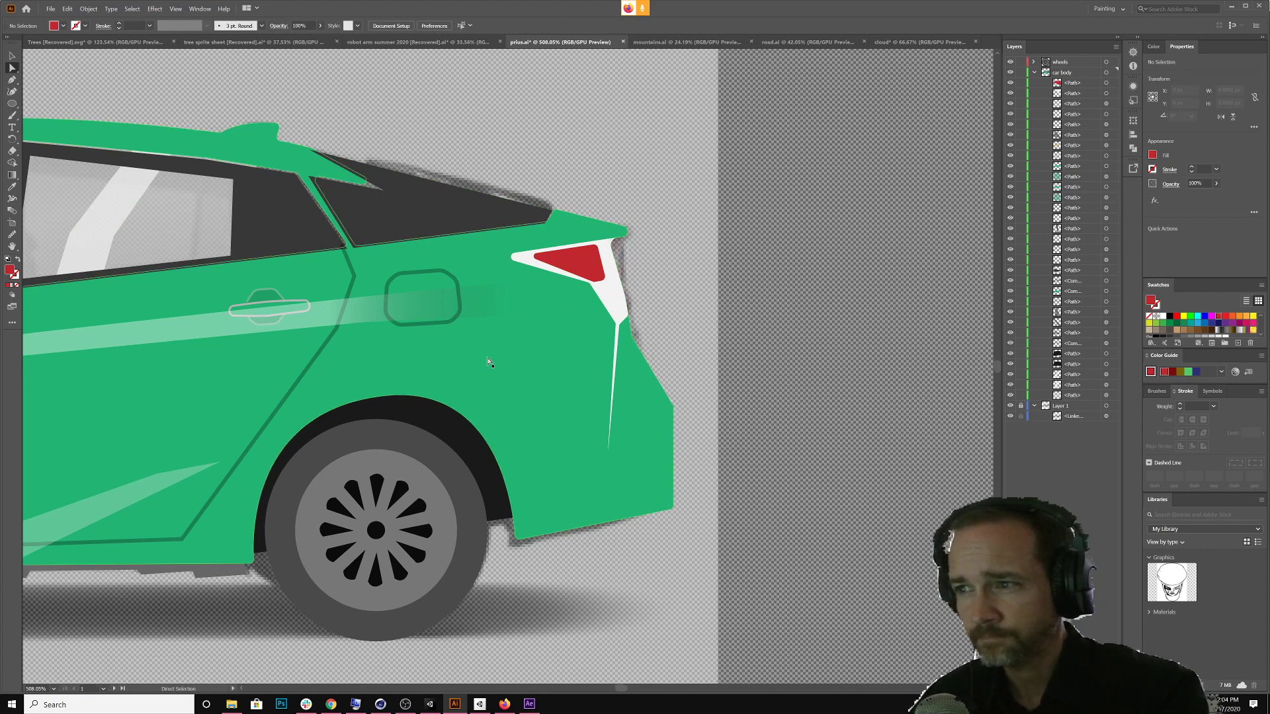
scroll(488, 362, "up", 4)
left_click(12, 56)
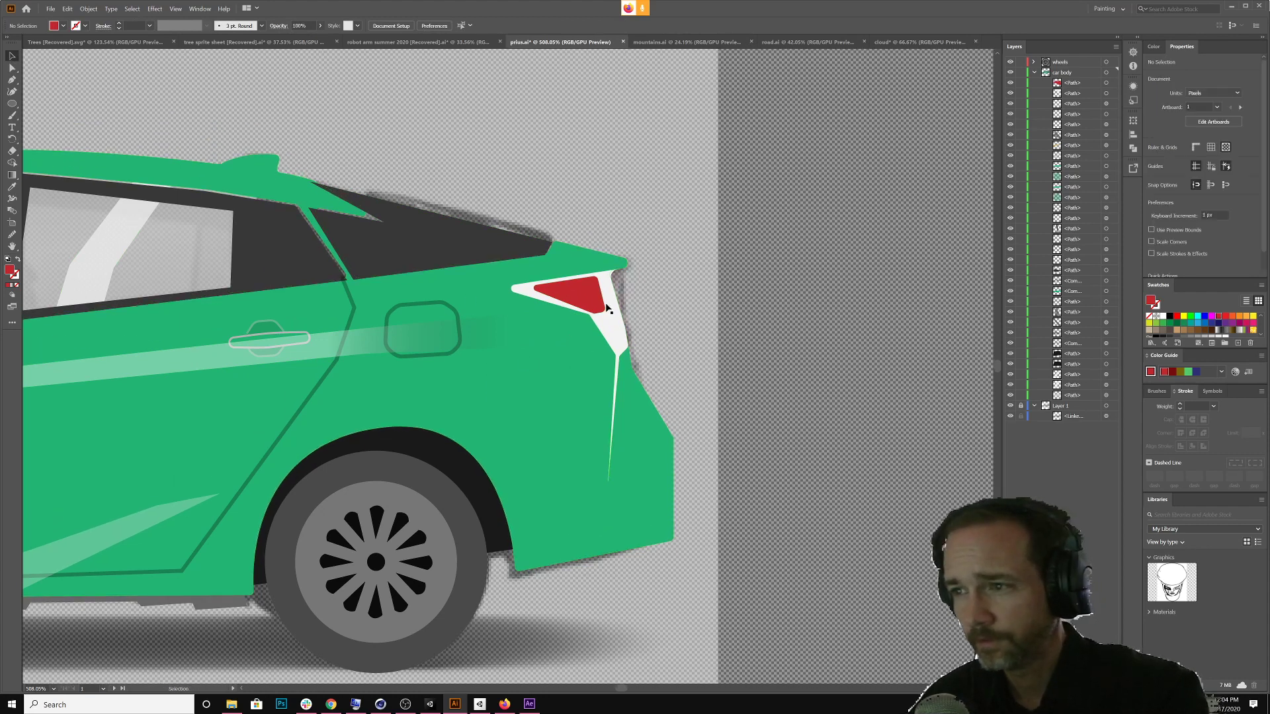
left_click(607, 336)
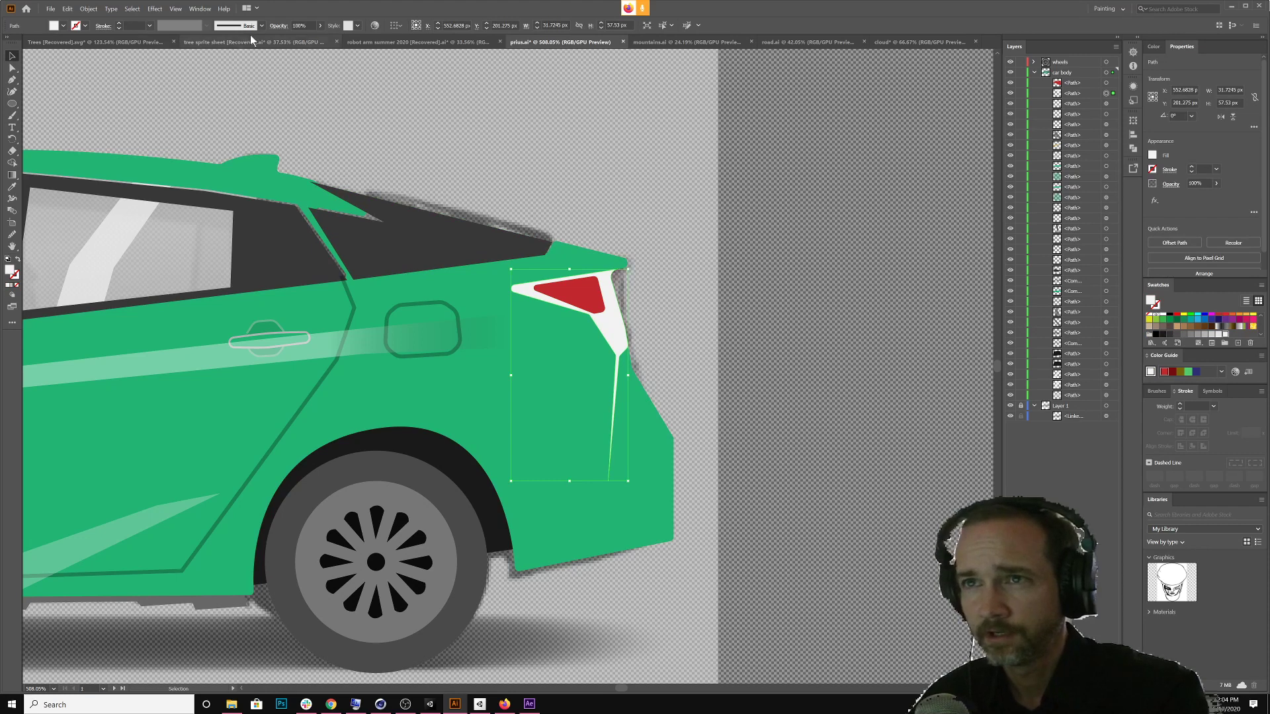
left_click(320, 26)
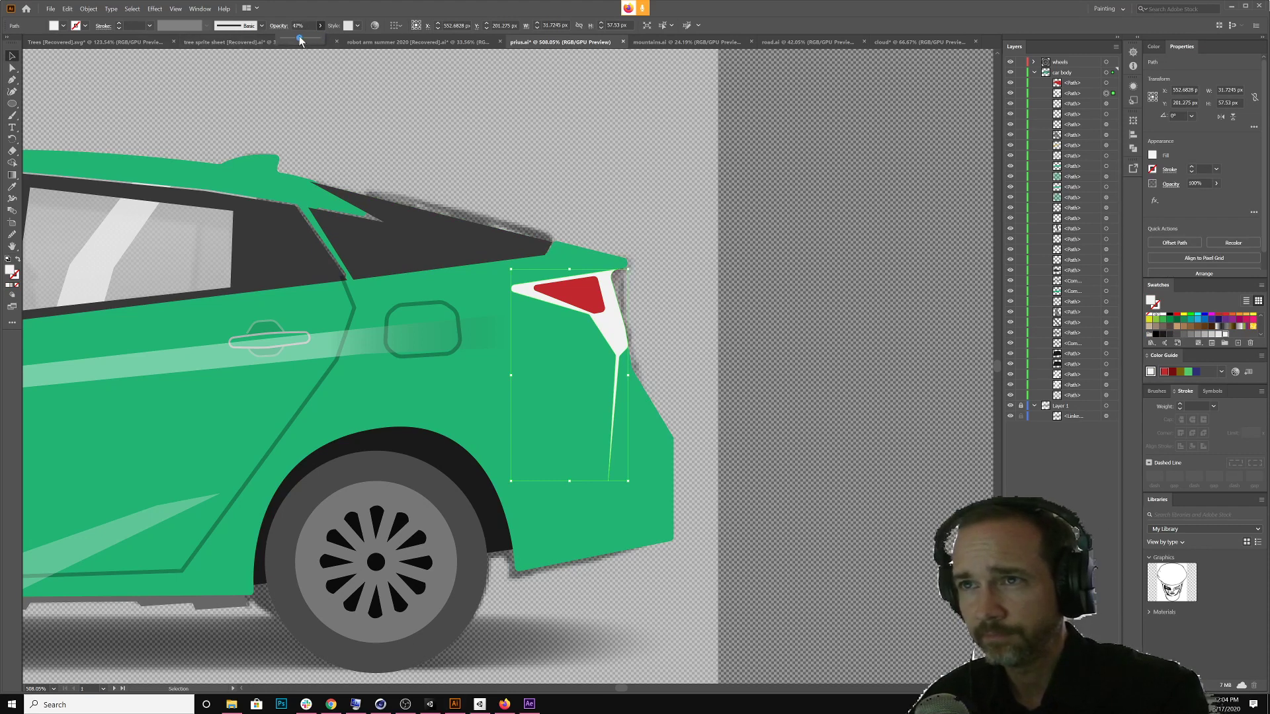
left_click(297, 38)
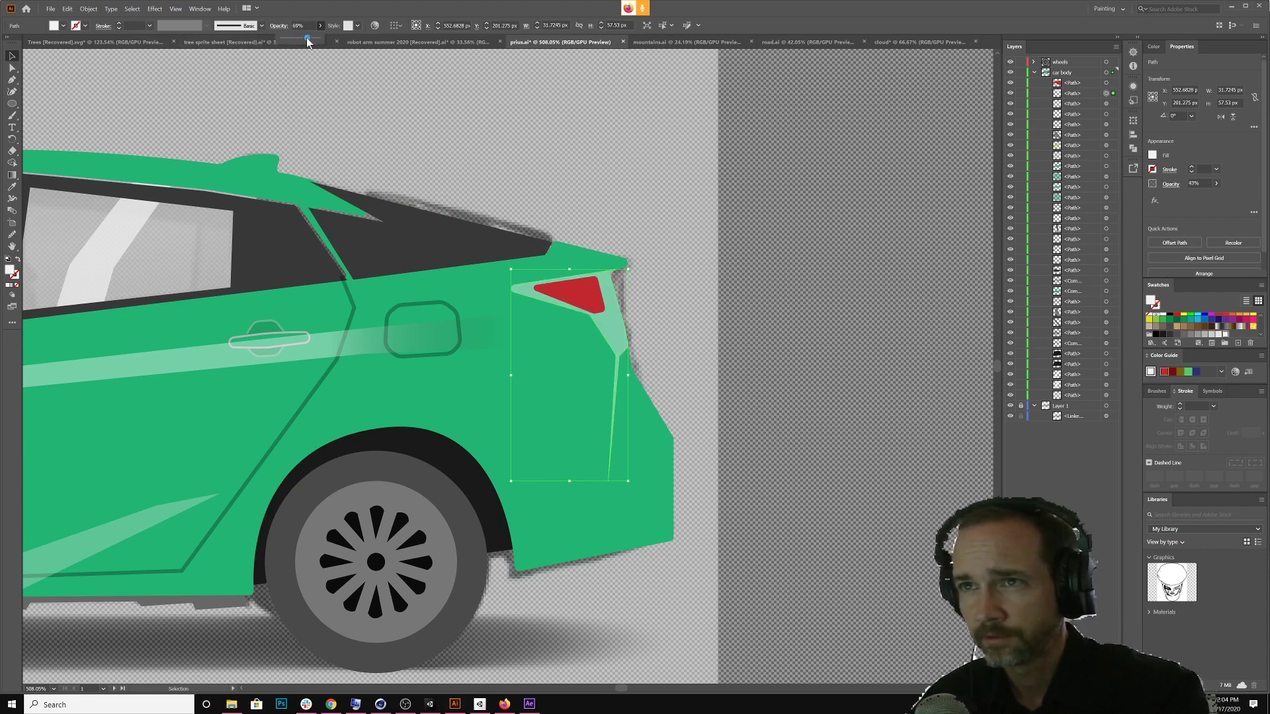
left_click_drag(313, 39, 320, 38)
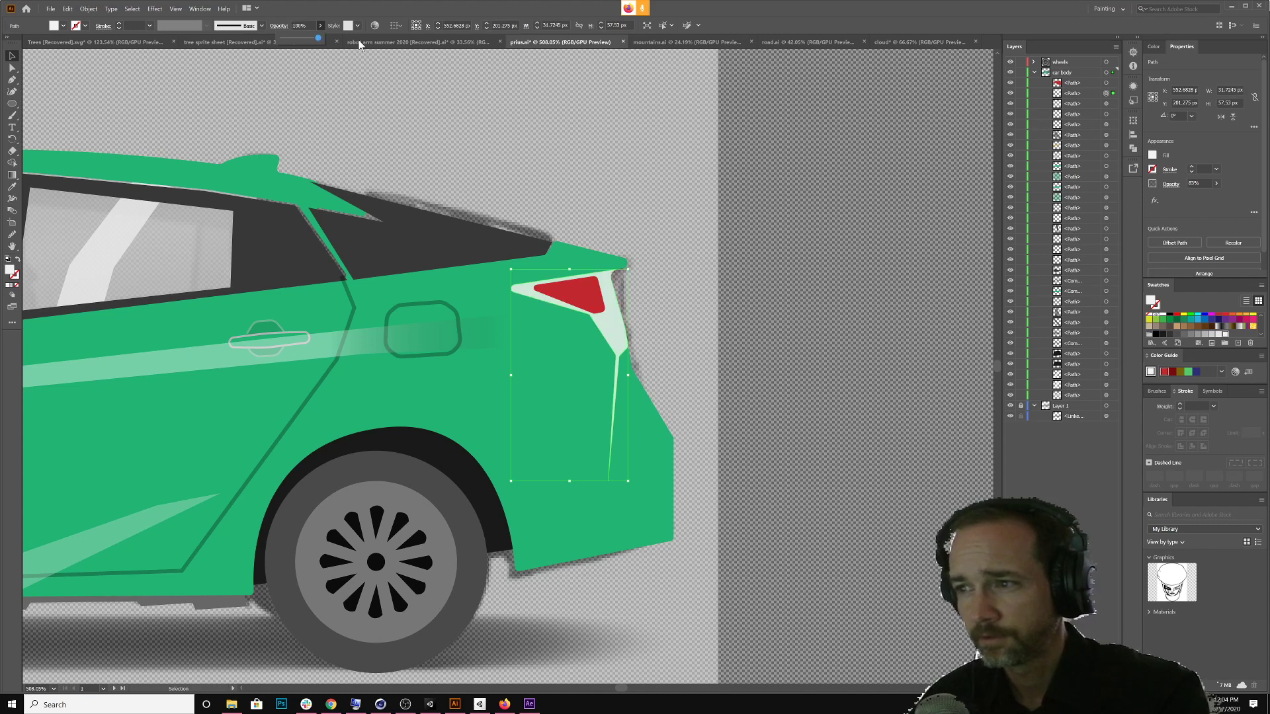
Fill the selected taillight shape with a medium gray swatch and save the illustration
left_click(1191, 339)
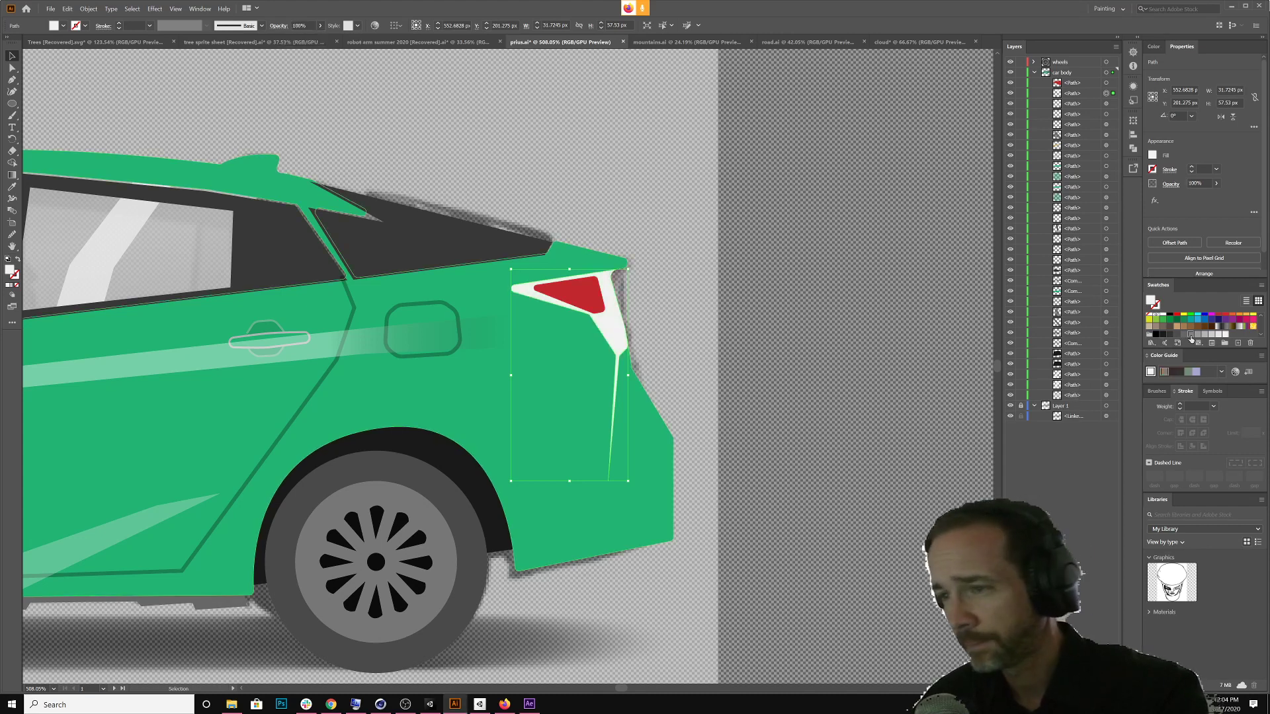
left_click(1191, 339)
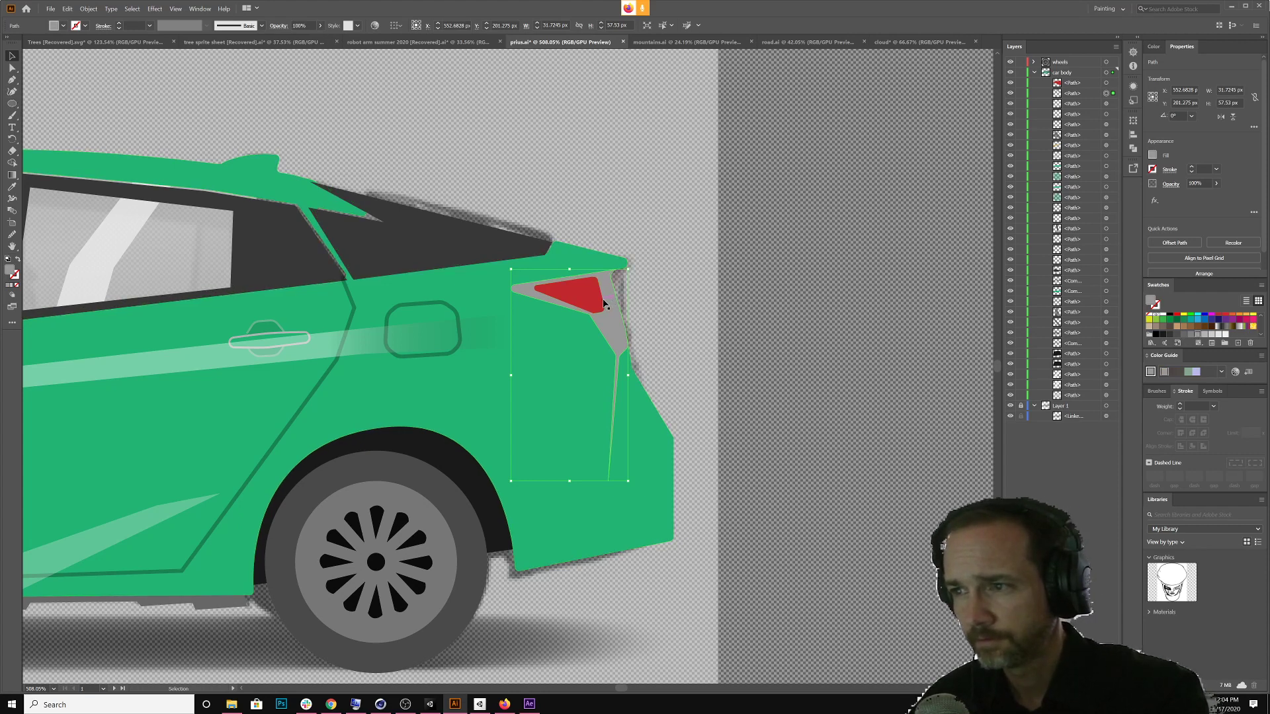
scroll(506, 421, "down", 3)
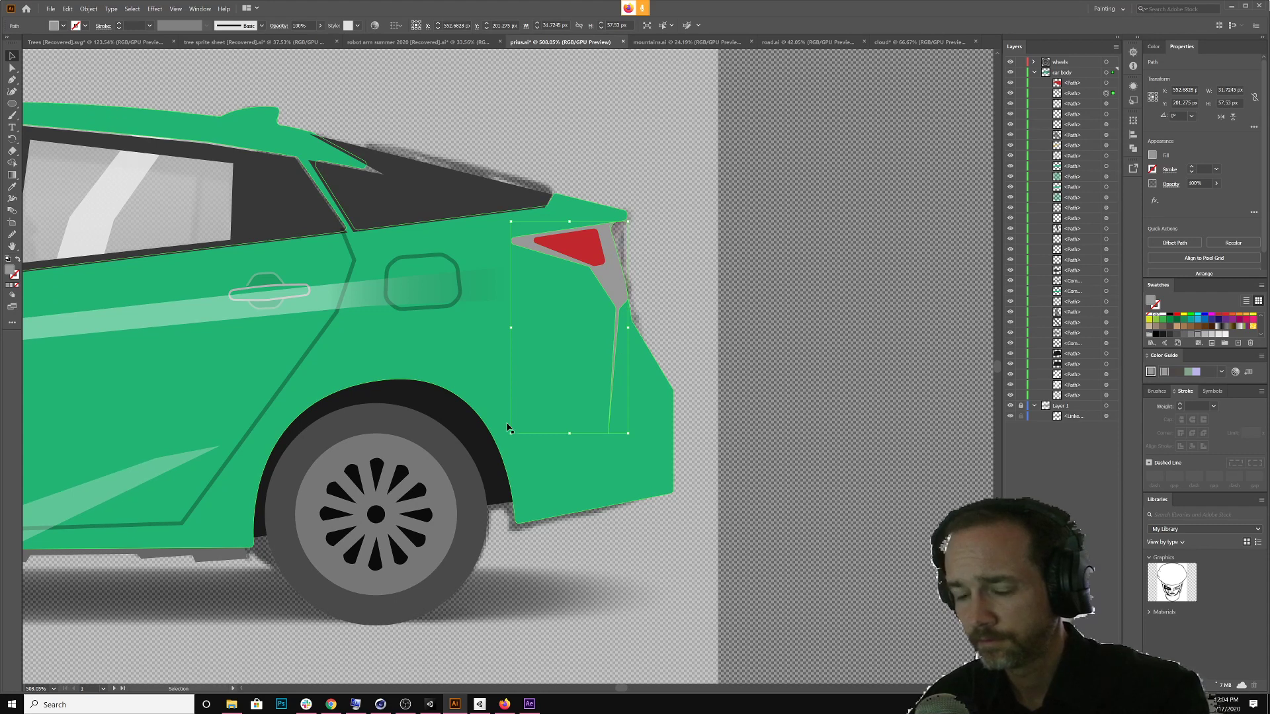
key("z")
left_click_drag(518, 411, 470, 487)
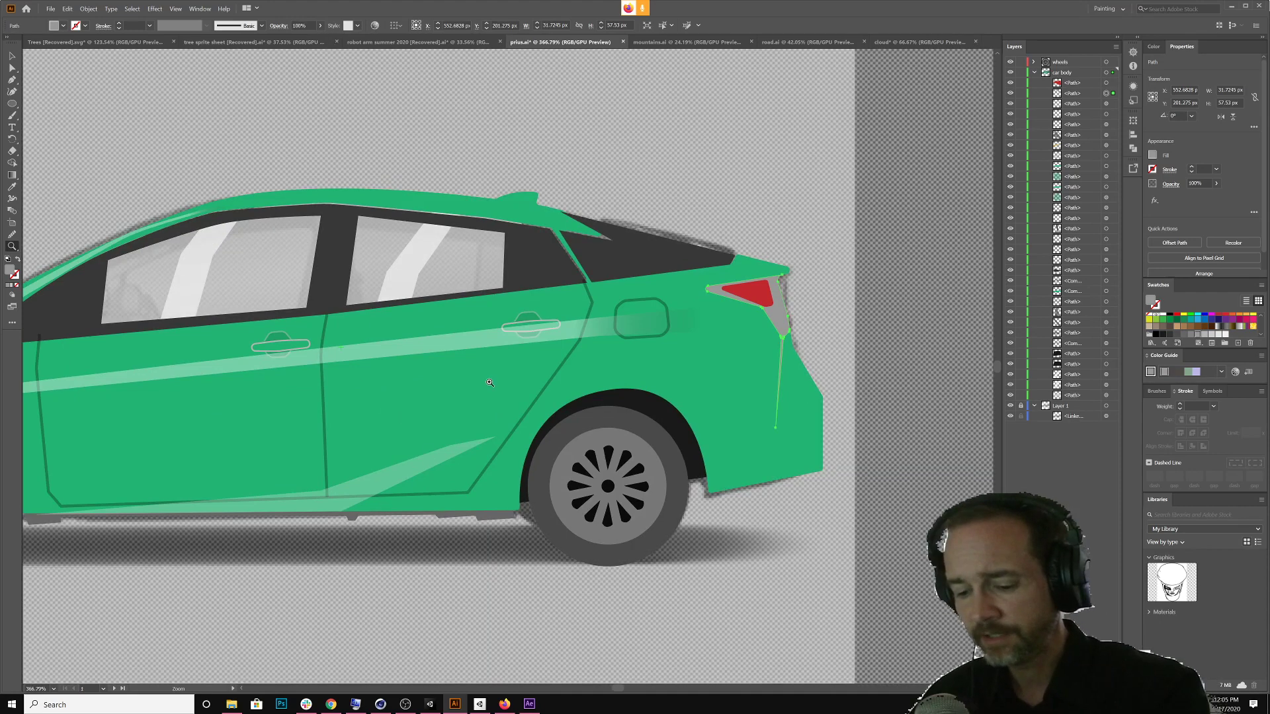
left_click_drag(489, 382, 348, 368)
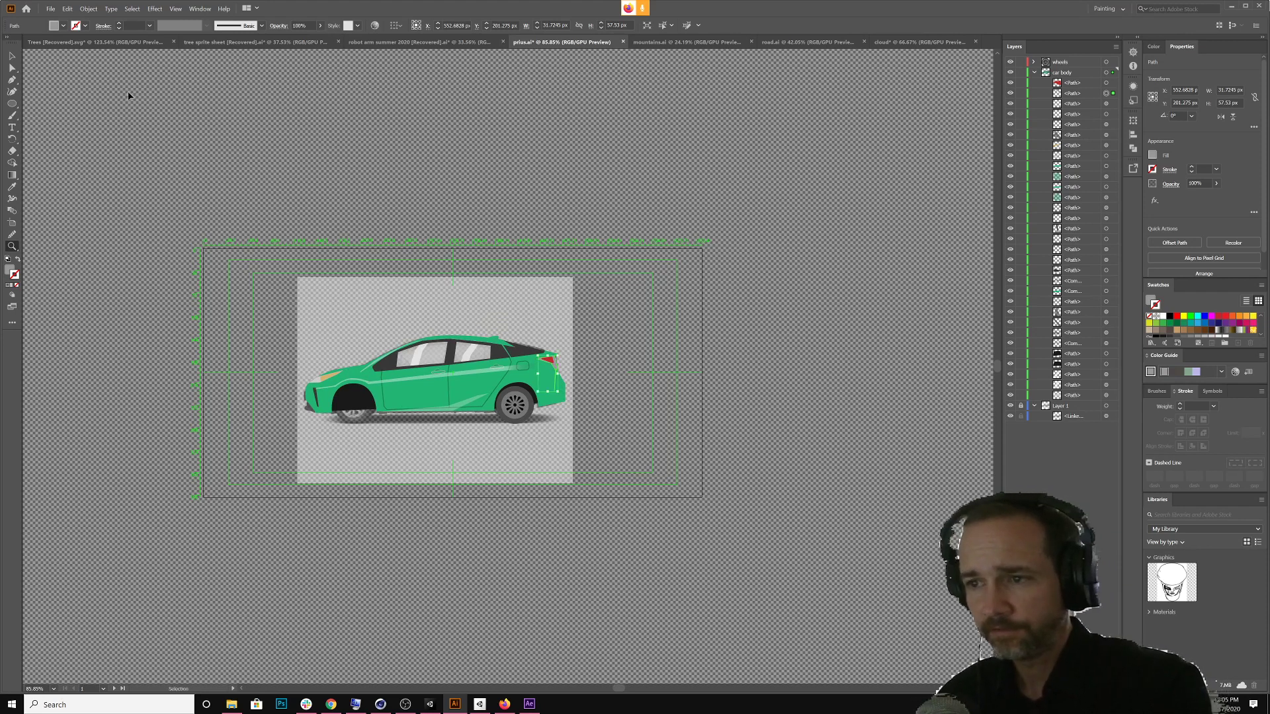
key("ctrl+s")
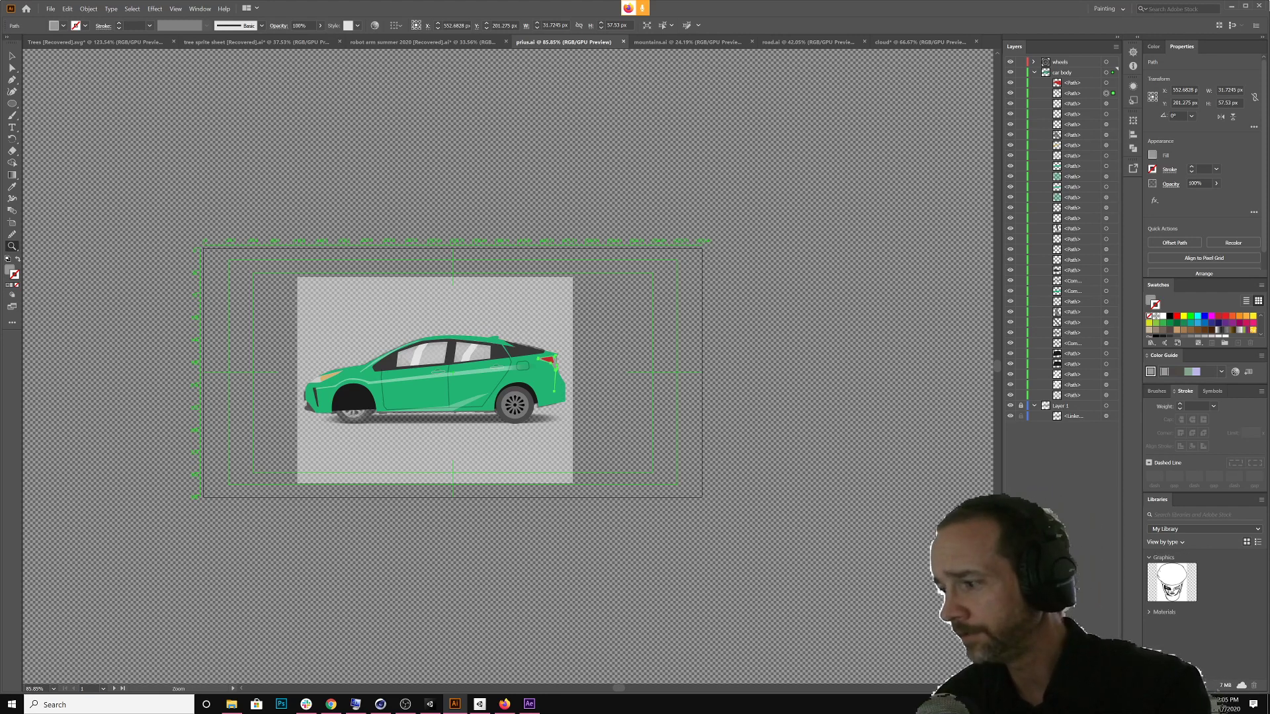
Add a new layer and draw a flat ellipse about 381 px wide and 22 px high under the car
key("ctrl+l")
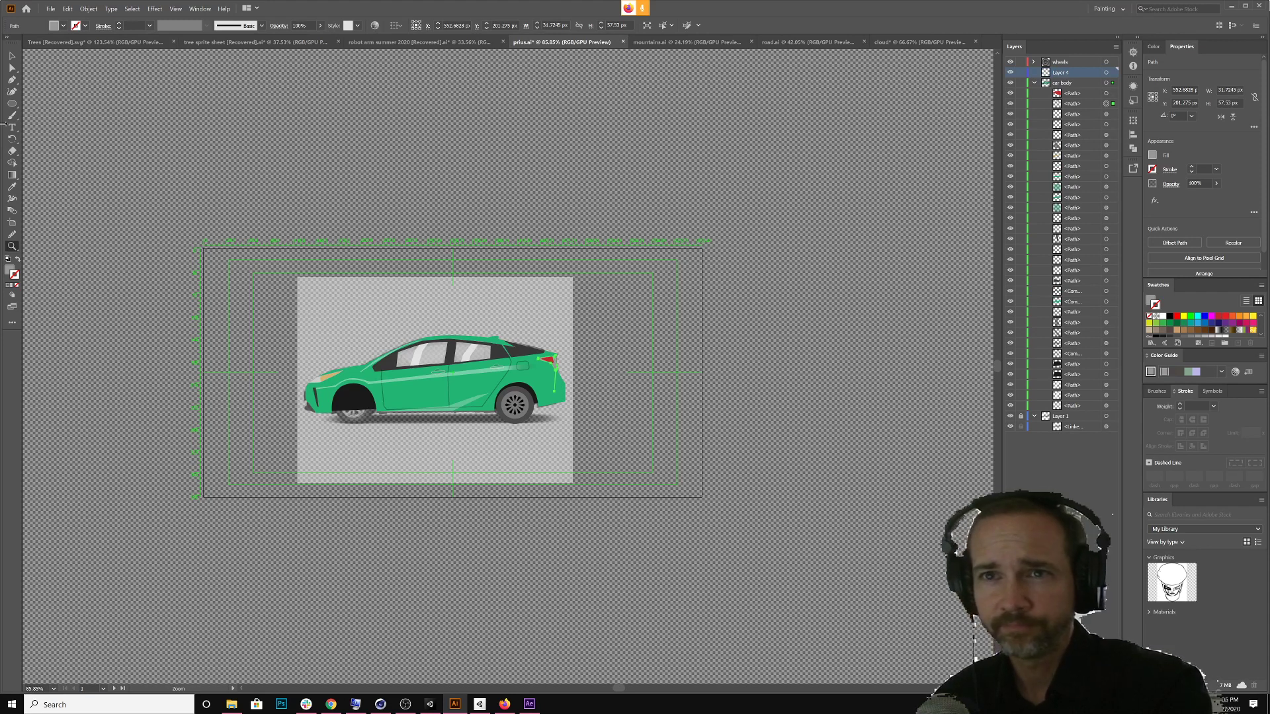
left_click_drag(13, 106, 49, 117)
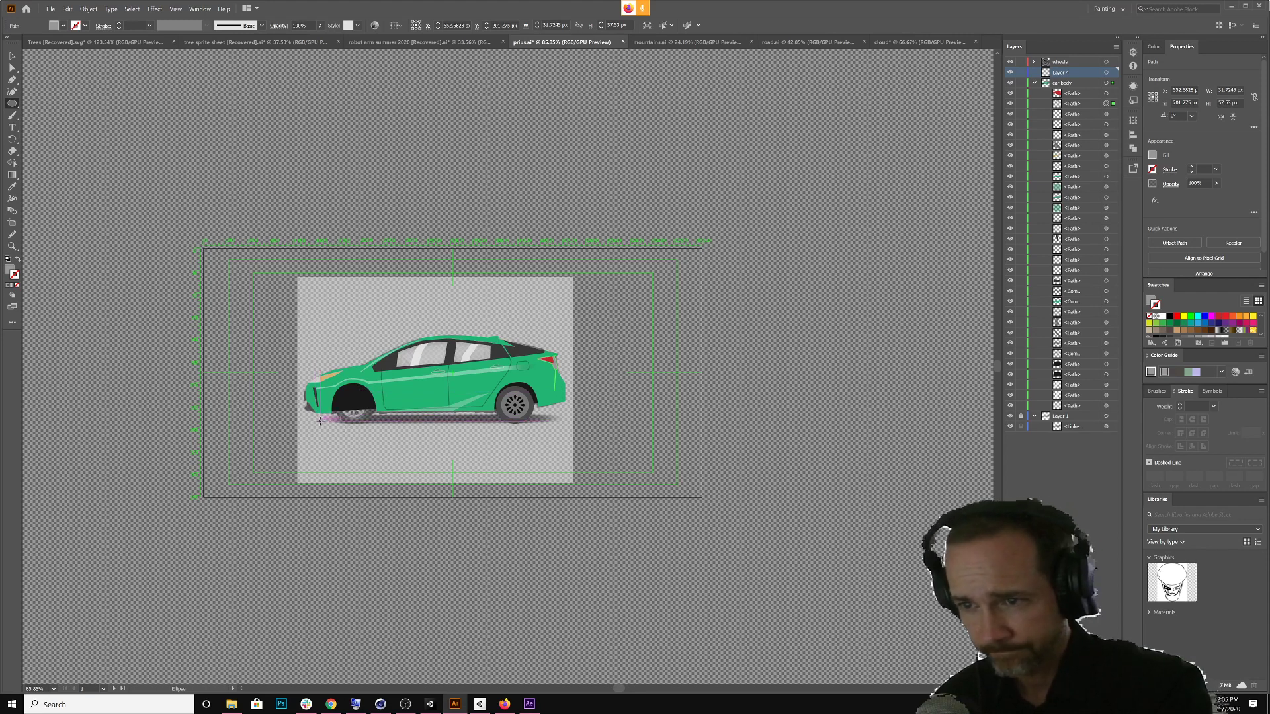
left_click_drag(345, 423, 564, 414)
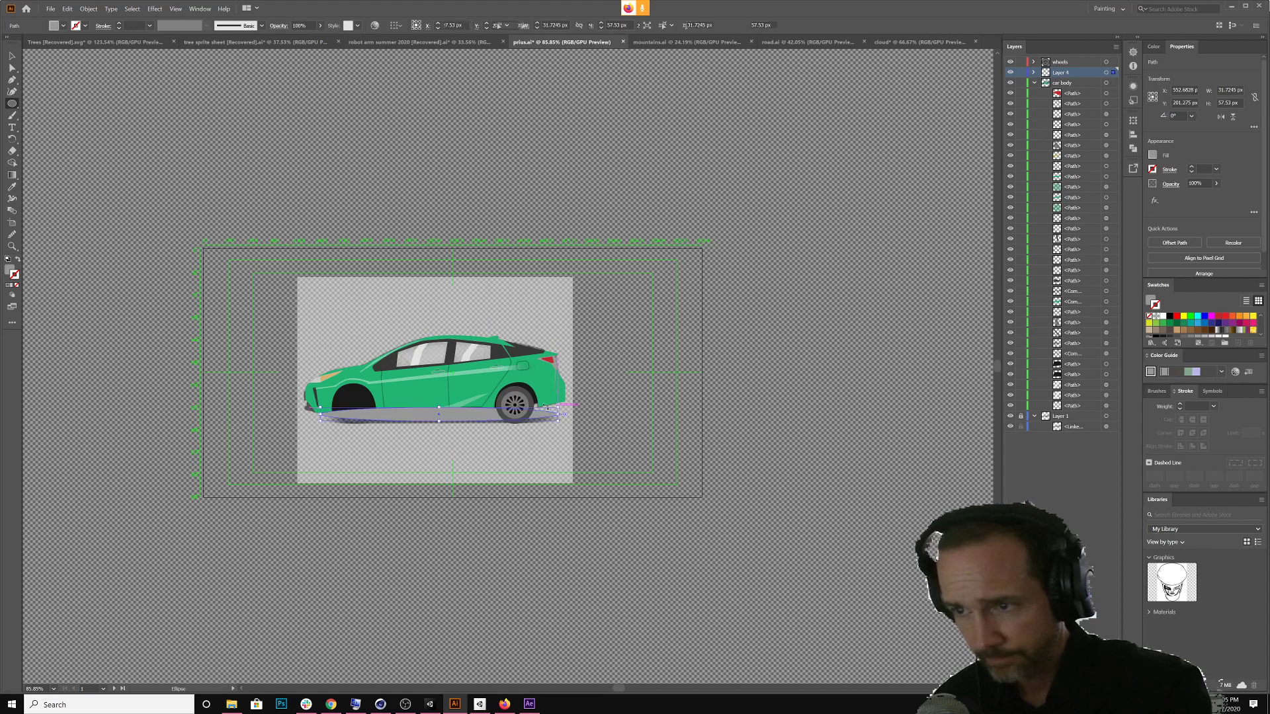
Shift the ellipse slightly down to the wheels' ground line and move its layer to the bottom of the car body layer
key("v")
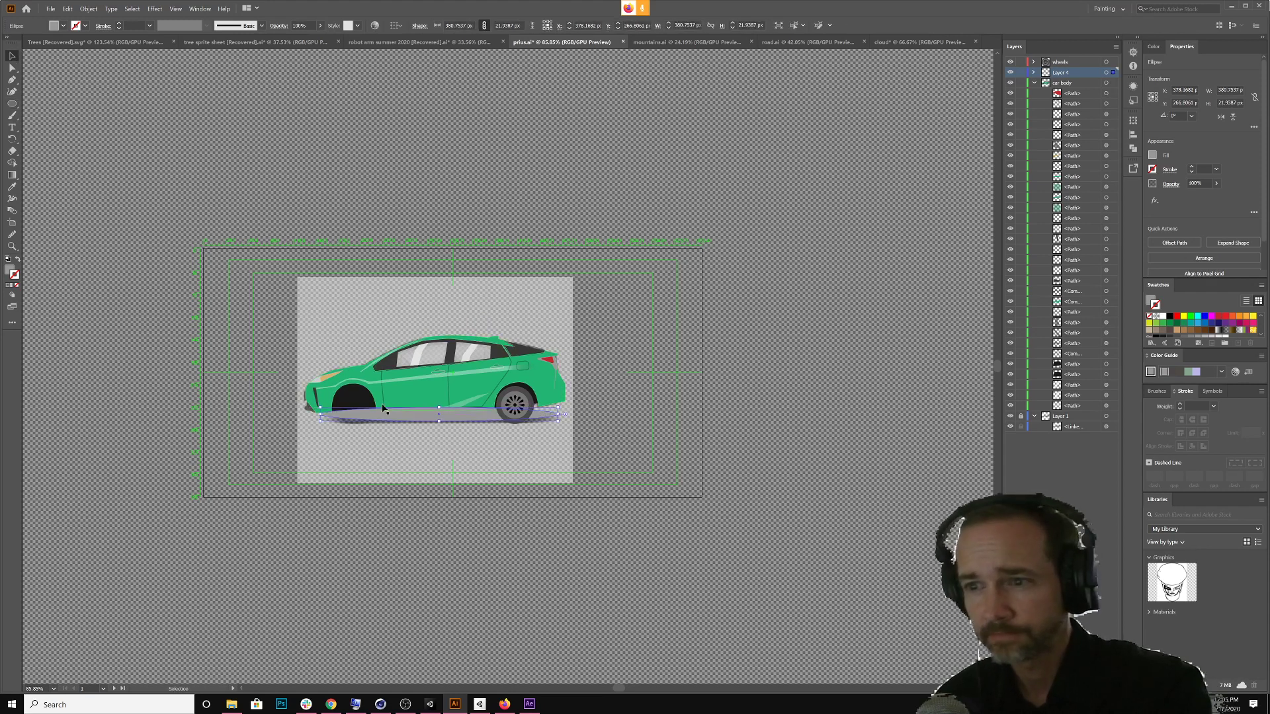
left_click_drag(409, 419, 409, 423)
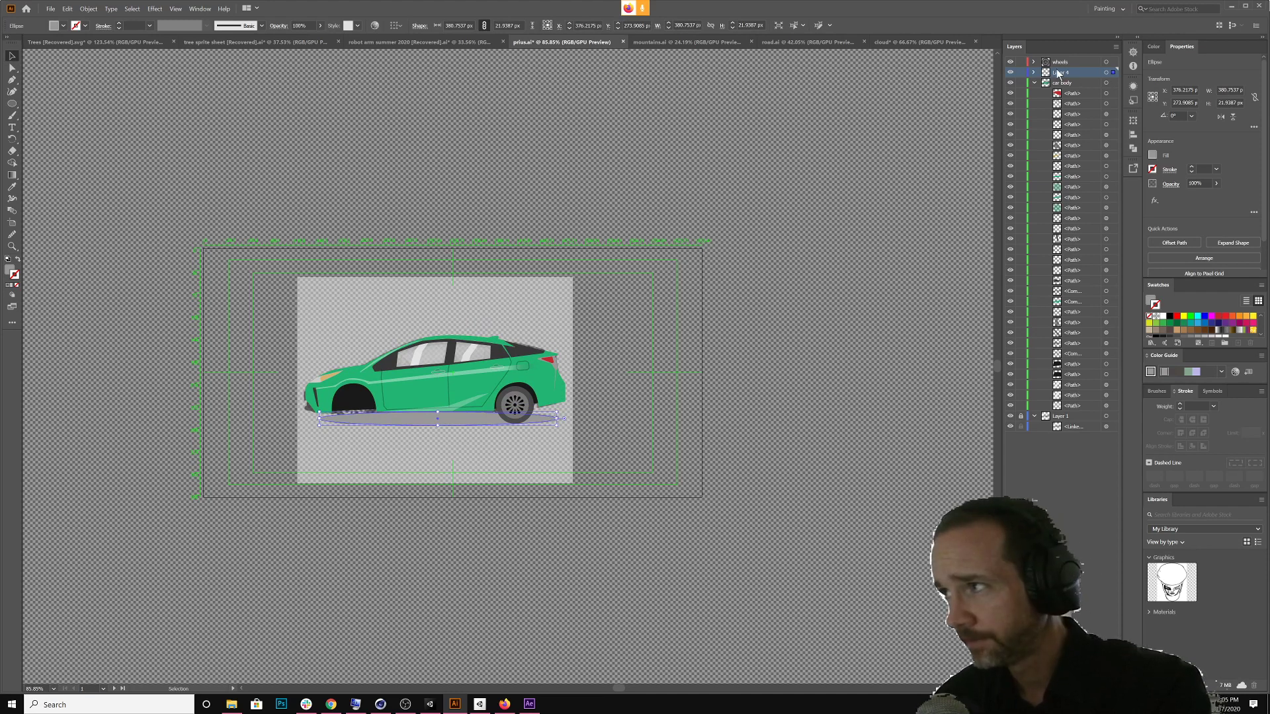
left_click_drag(1058, 74, 1077, 412)
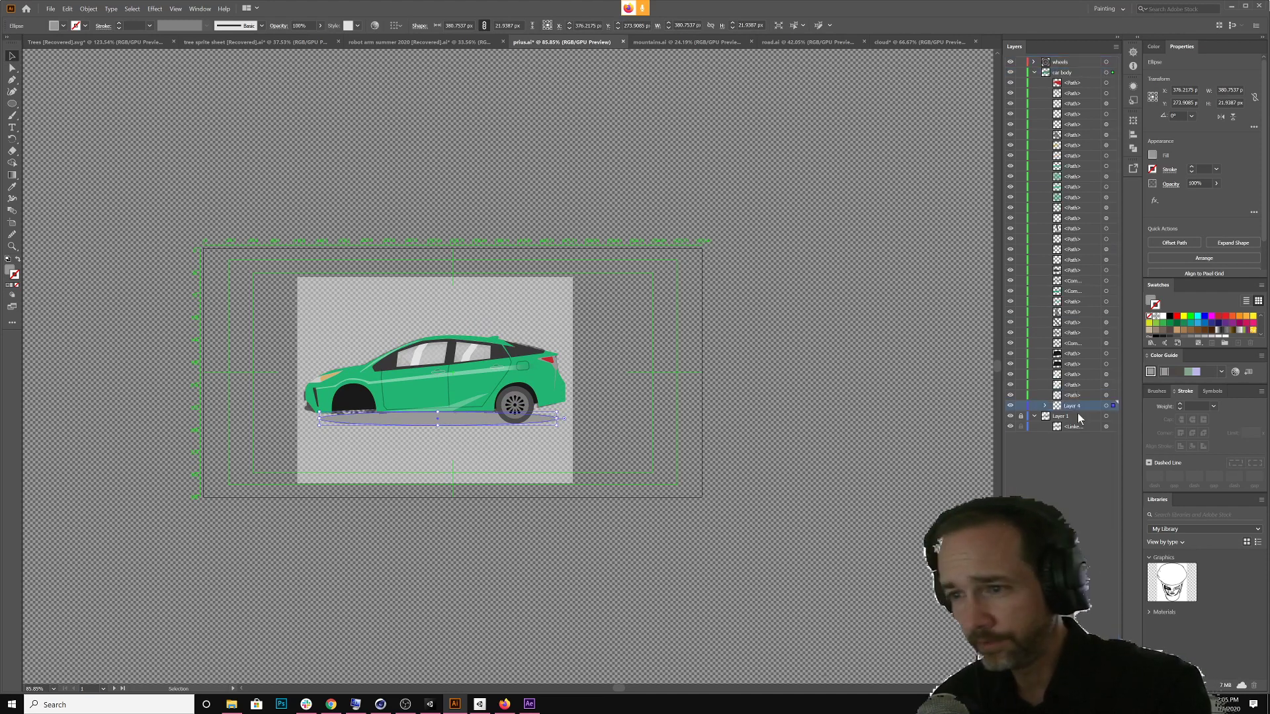
Fill the ellipse under the car with the White, Black gradient swatch and remove its stroke
left_click(12, 174)
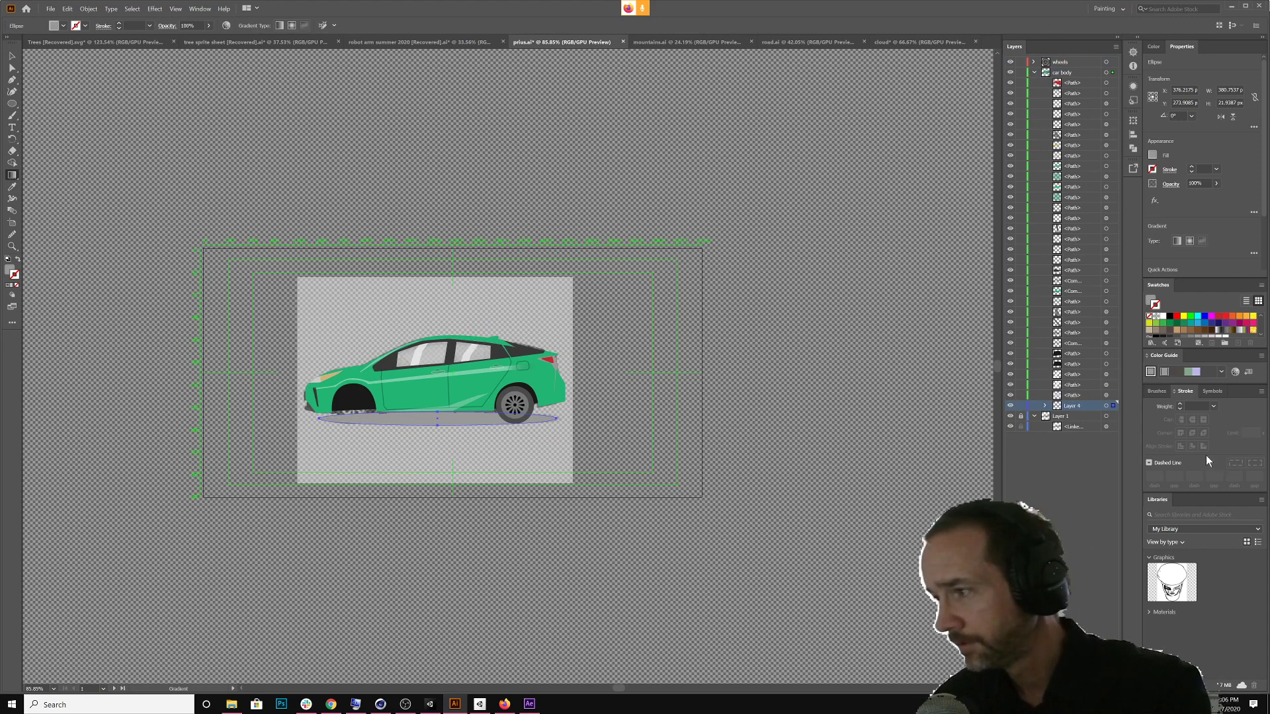
left_click(1044, 406)
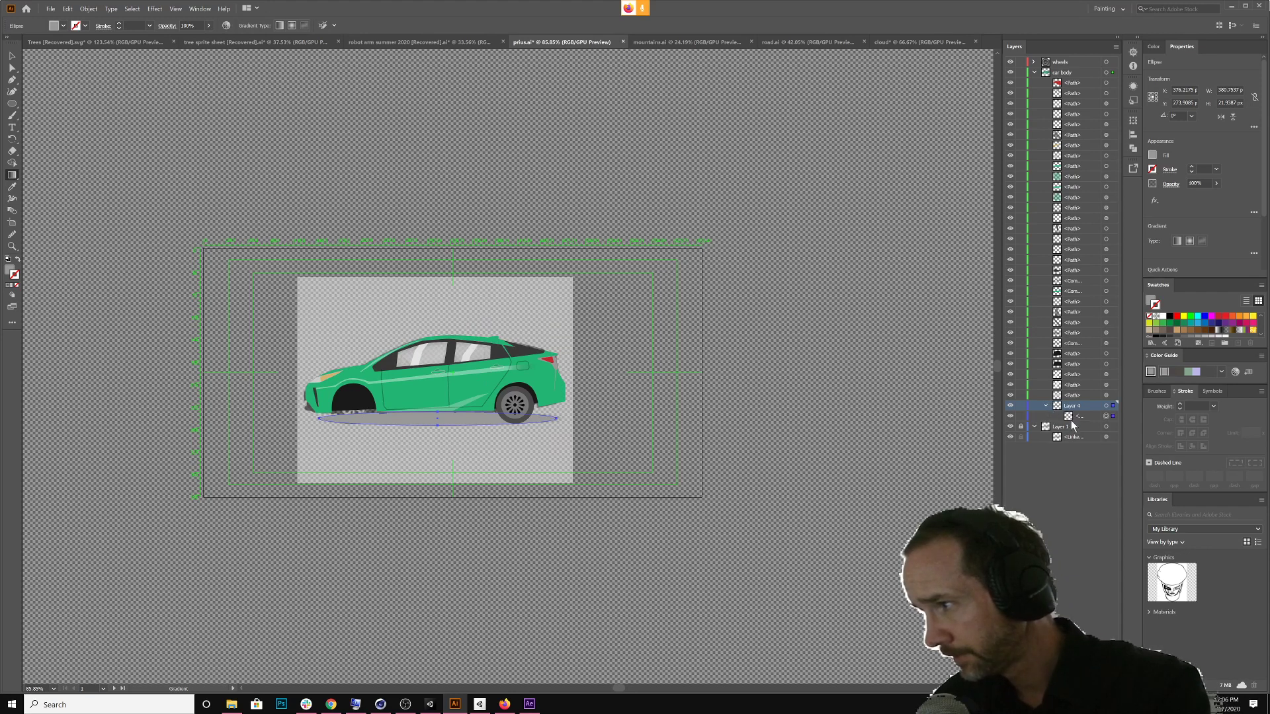
left_click(1070, 416)
key("v")
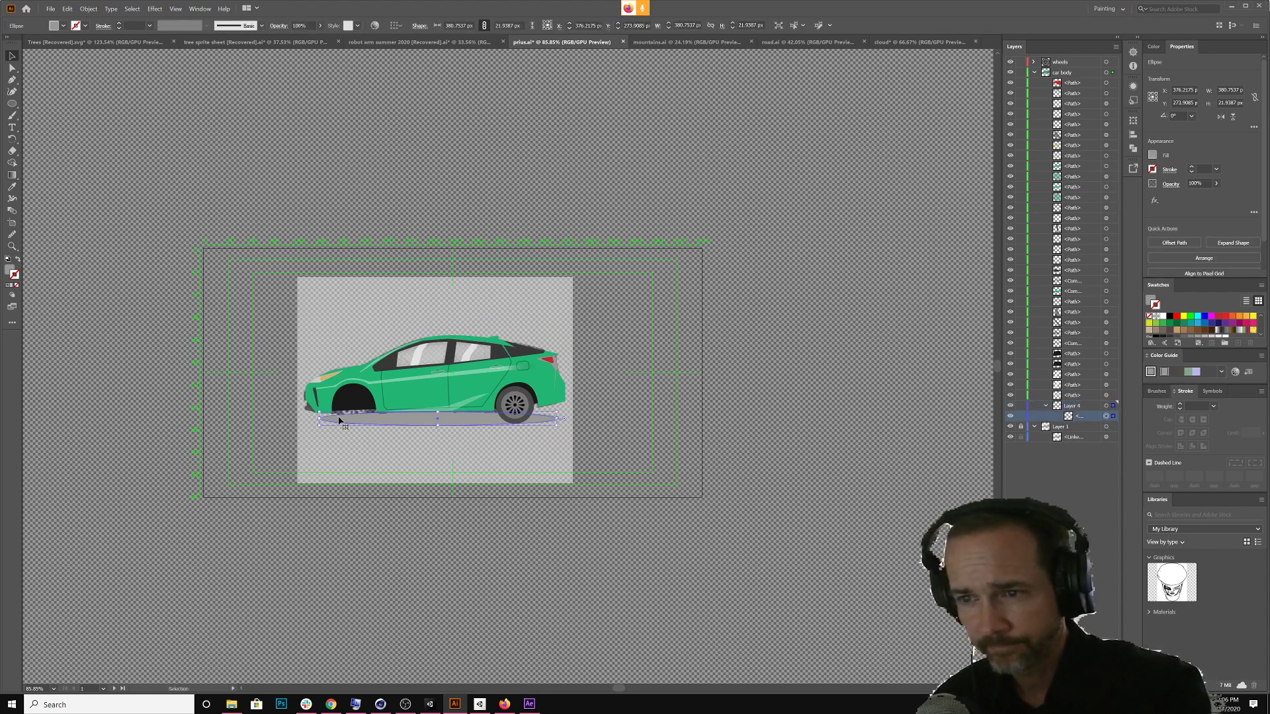
key("g")
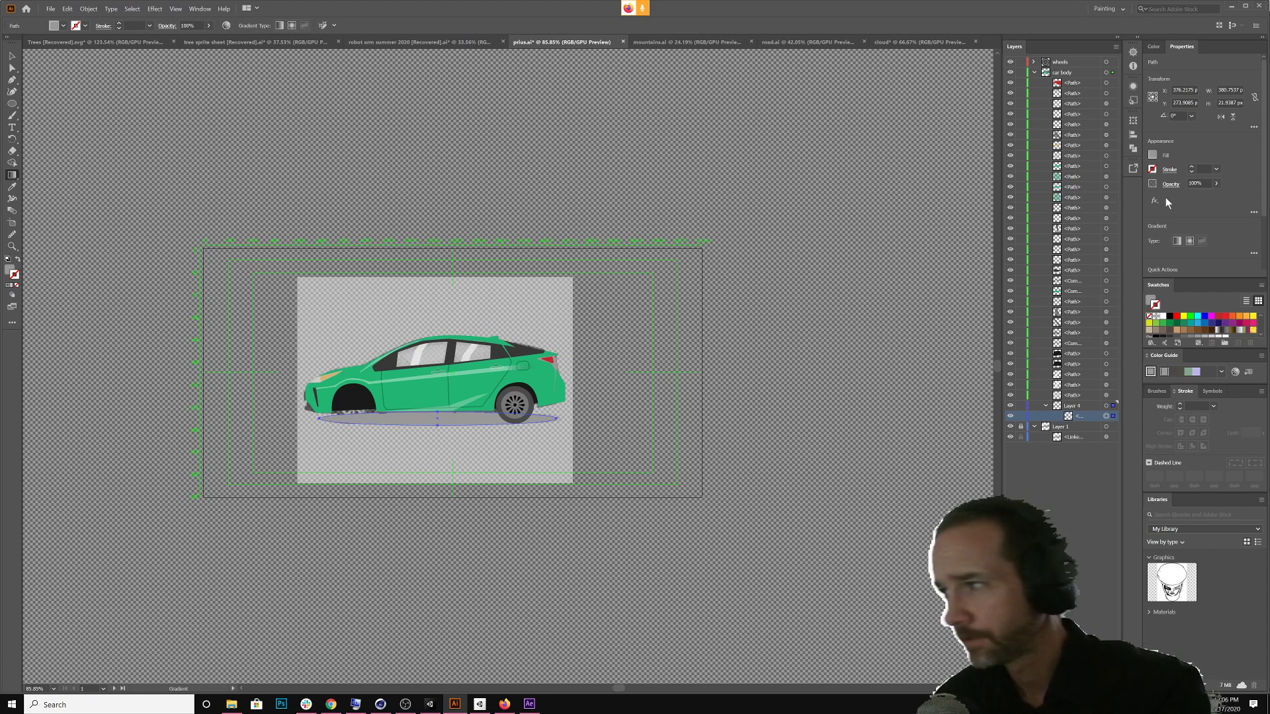
scroll(1157, 332, "down", 2)
scroll(1195, 324, "up", 2)
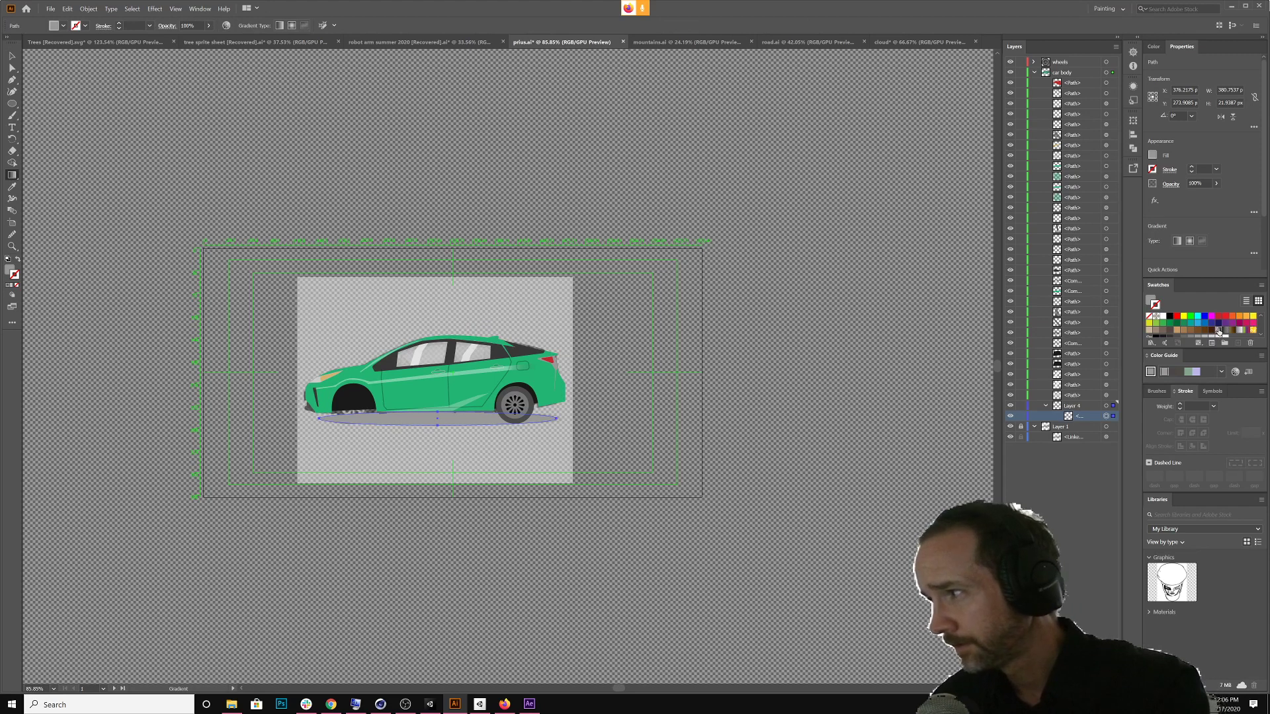
left_click(1218, 330)
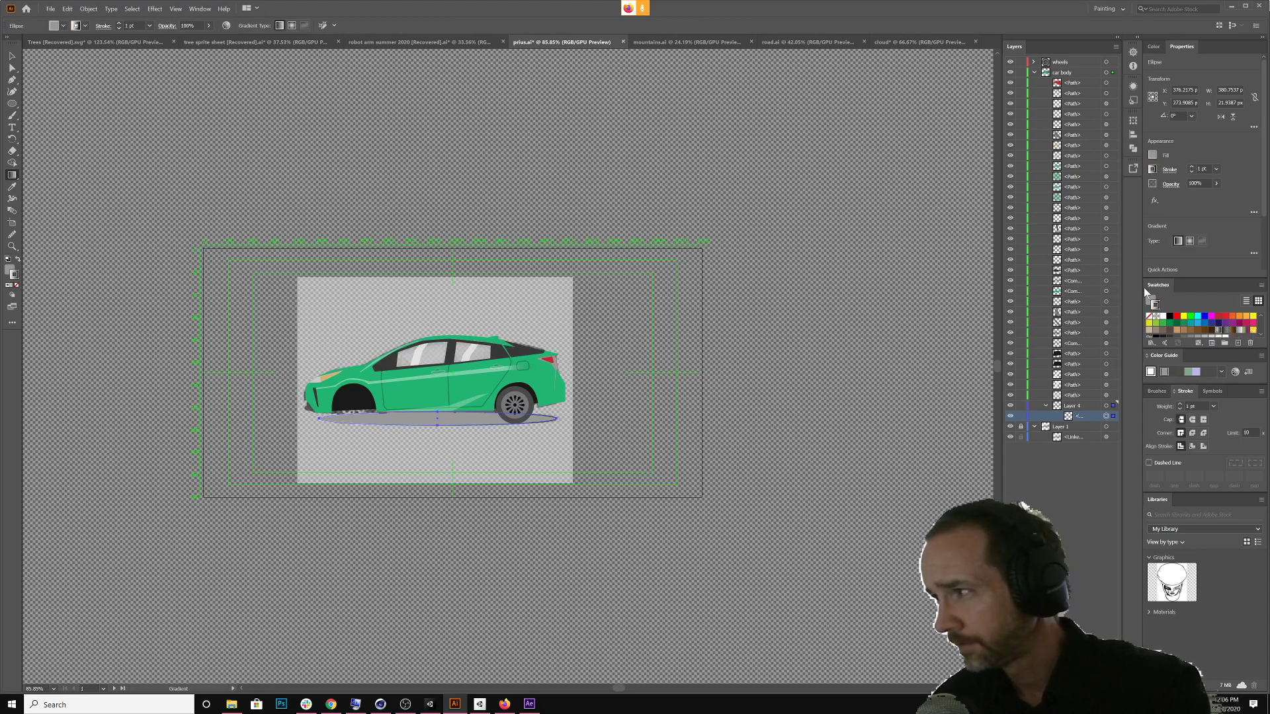
left_click(1154, 303)
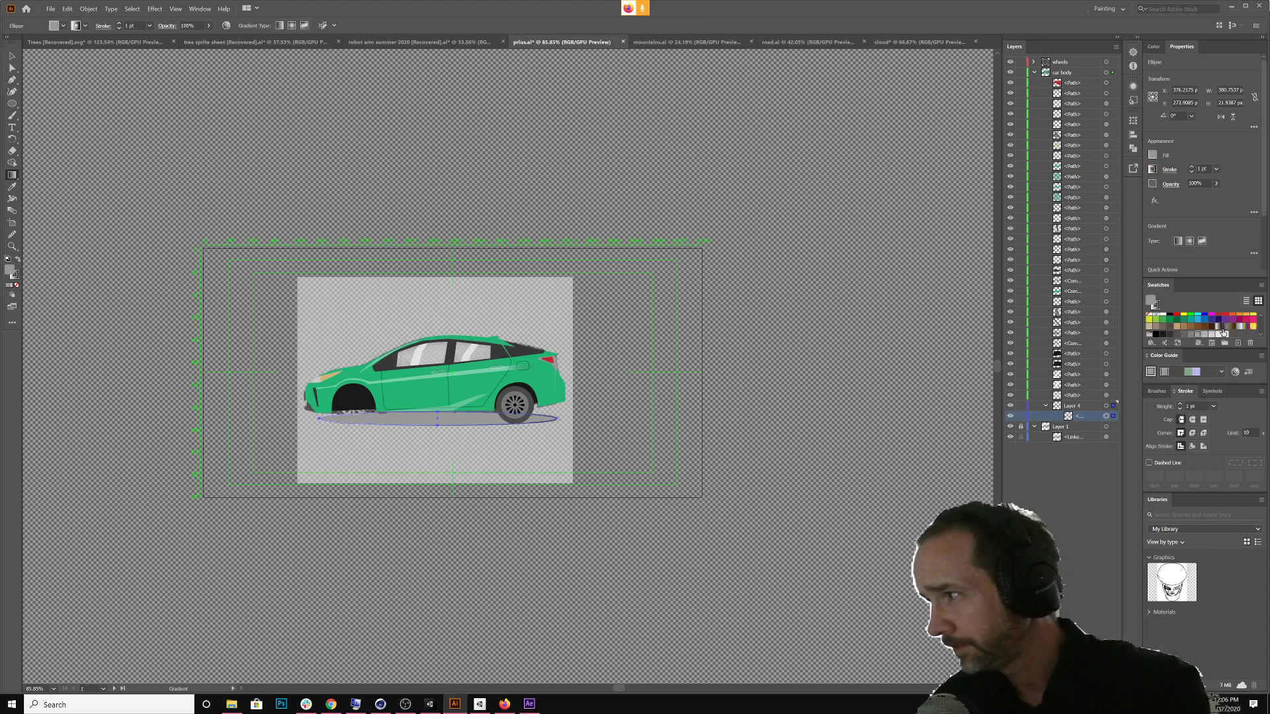
left_click(1218, 329)
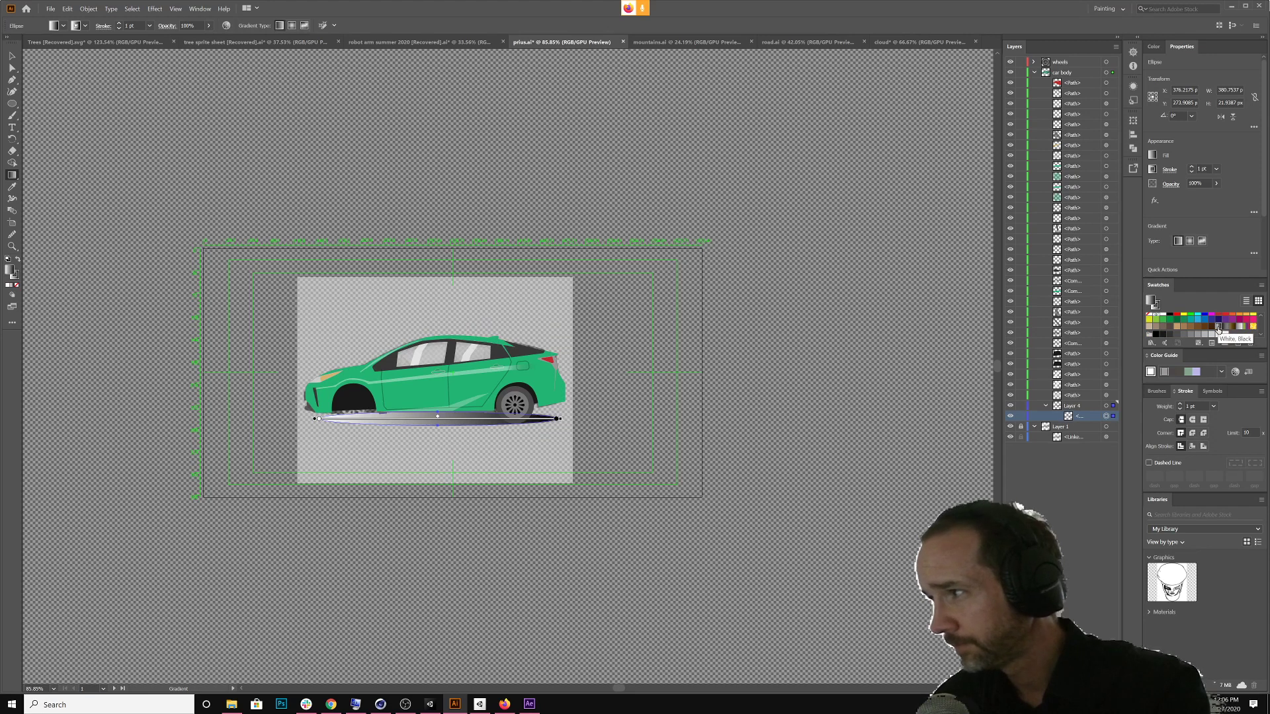
left_click(1157, 304)
left_click(1150, 317)
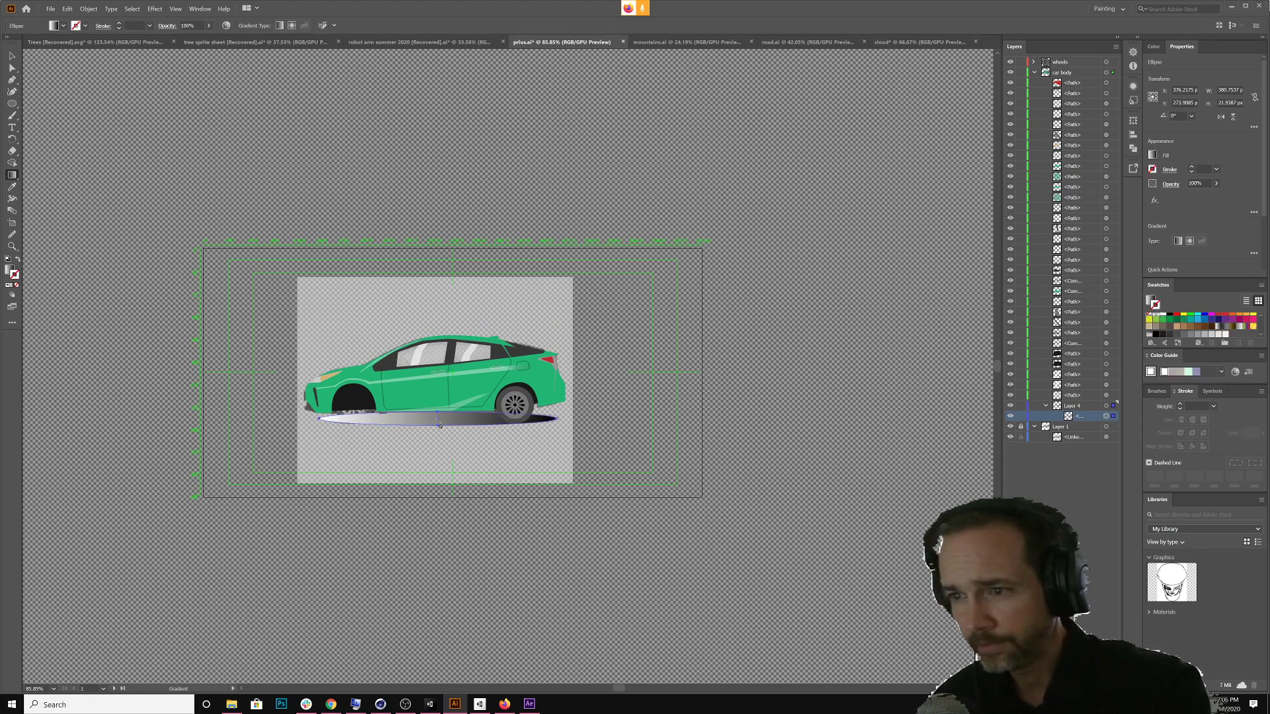
Isolate the ellipse and try a different colour for a stop of its stroke gradient
left_click(12, 55)
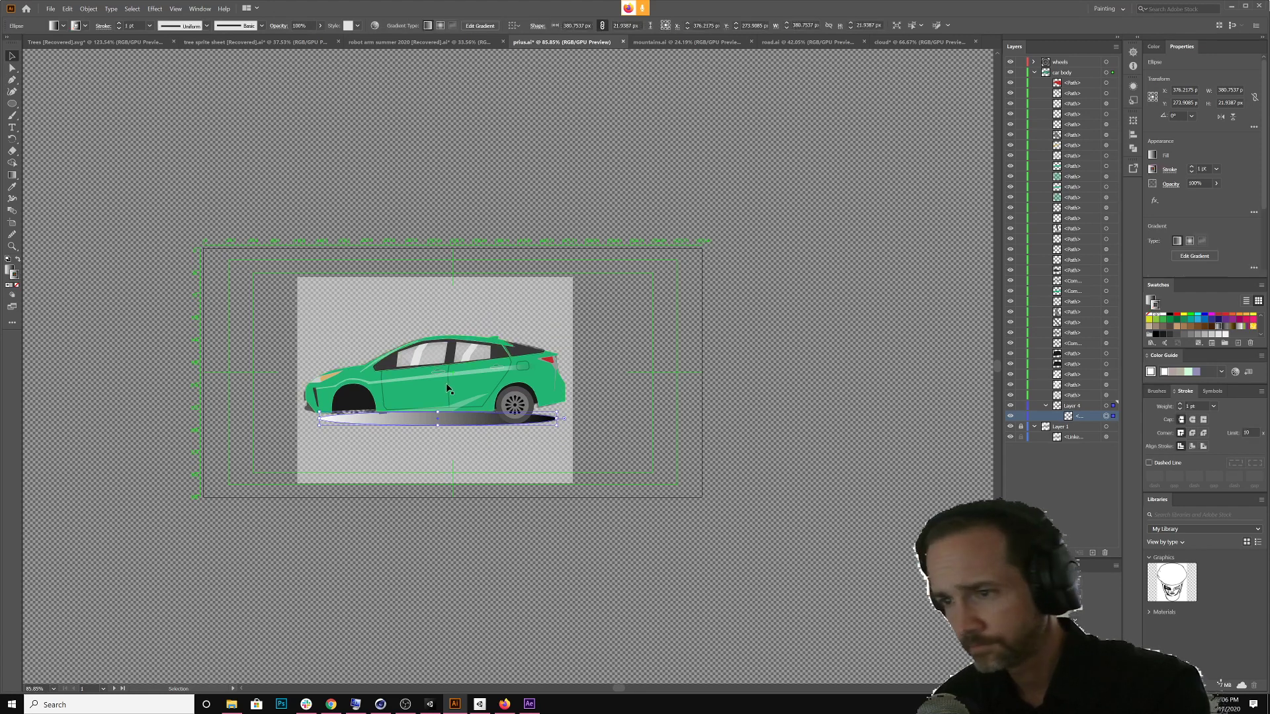
double_click(446, 420)
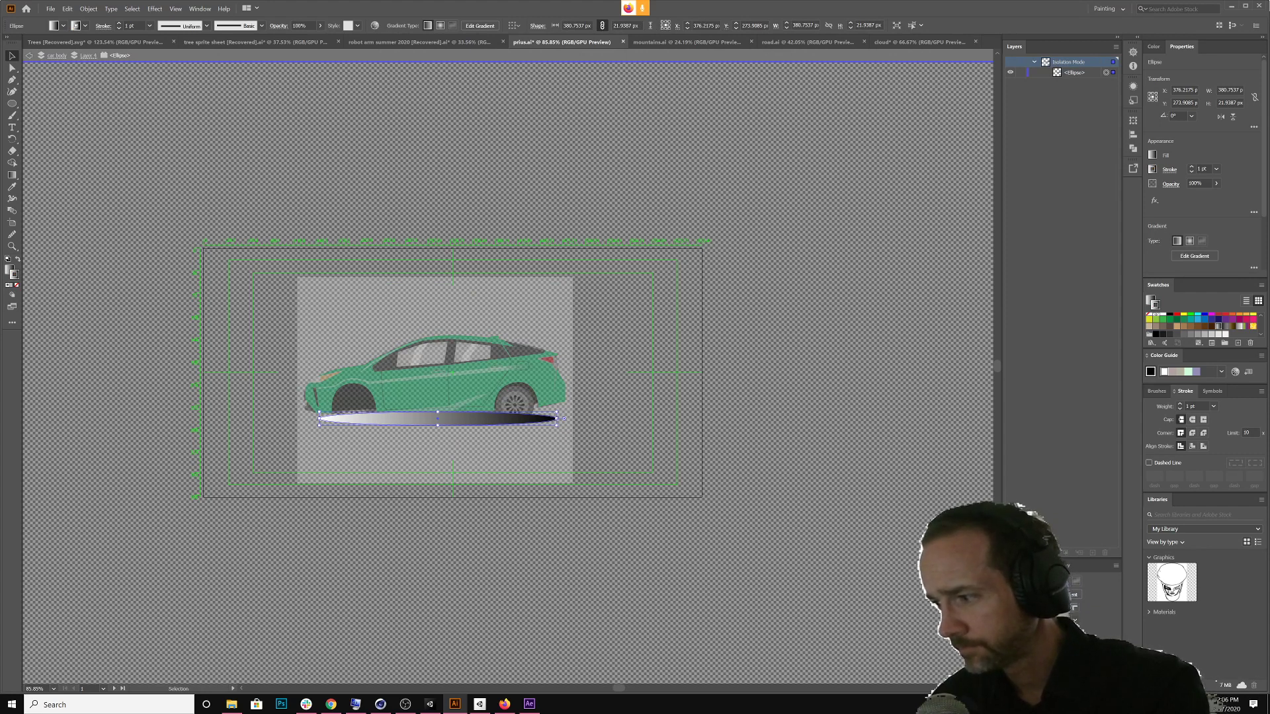
key("x")
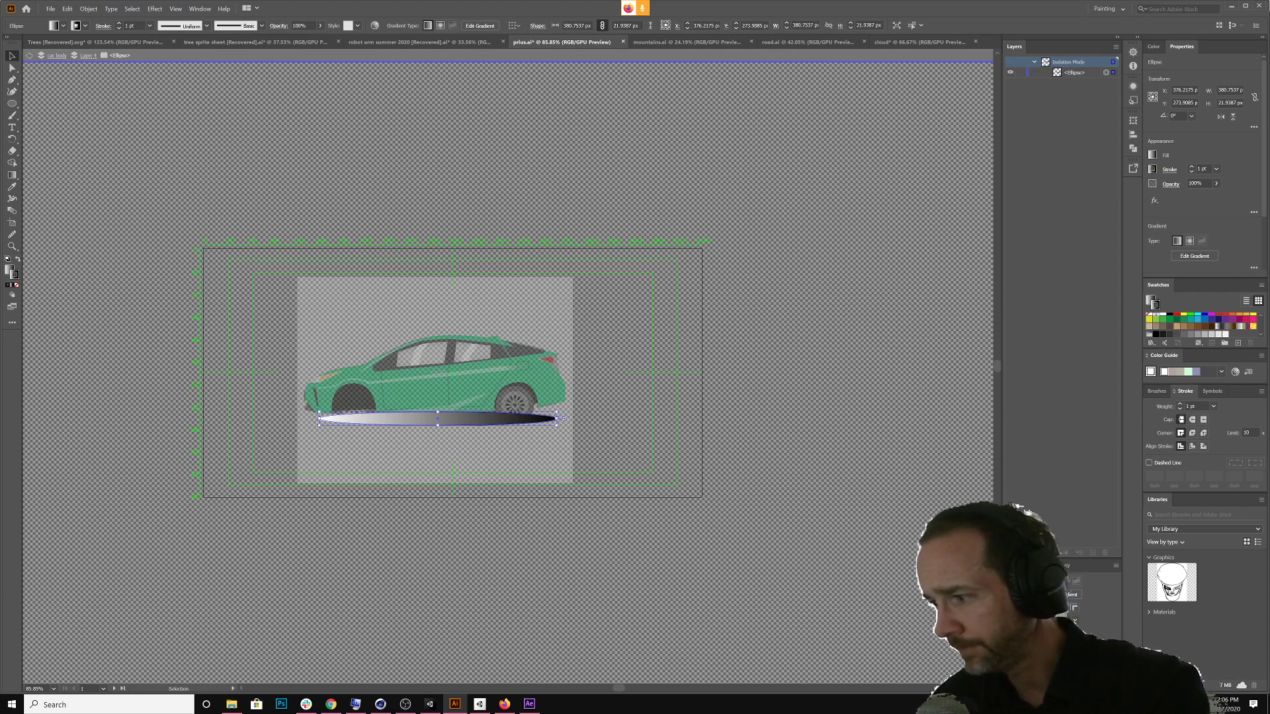
double_click(1084, 645)
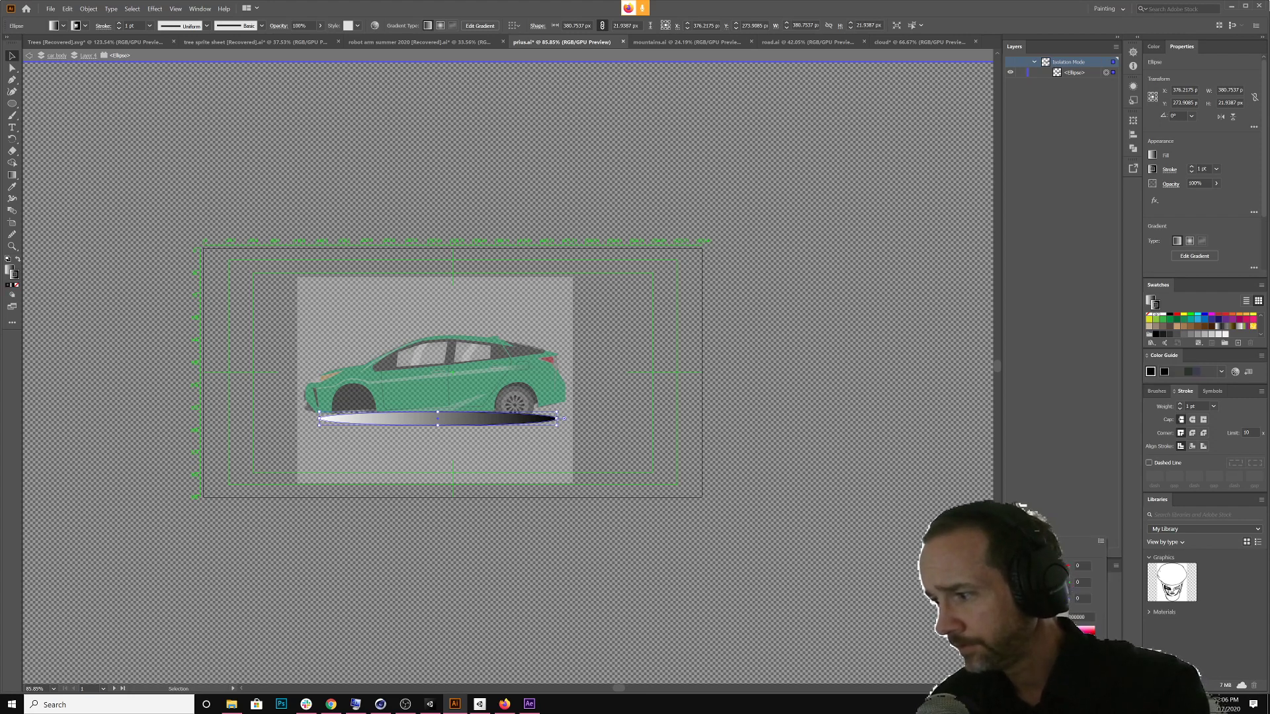
left_click(1078, 628)
key("Escape")
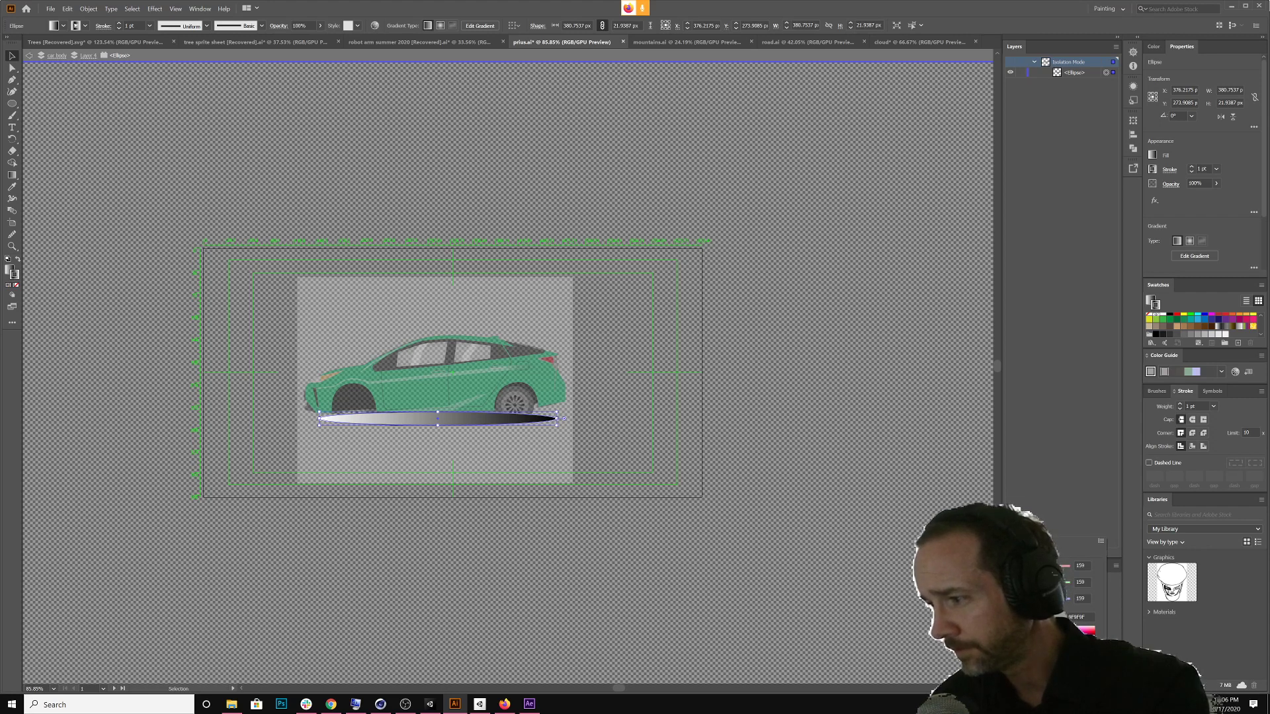
Set the opacity of the ellipse's selected stroke gradient stop to 30% and switch to editing its fill gradient
left_click(1117, 627)
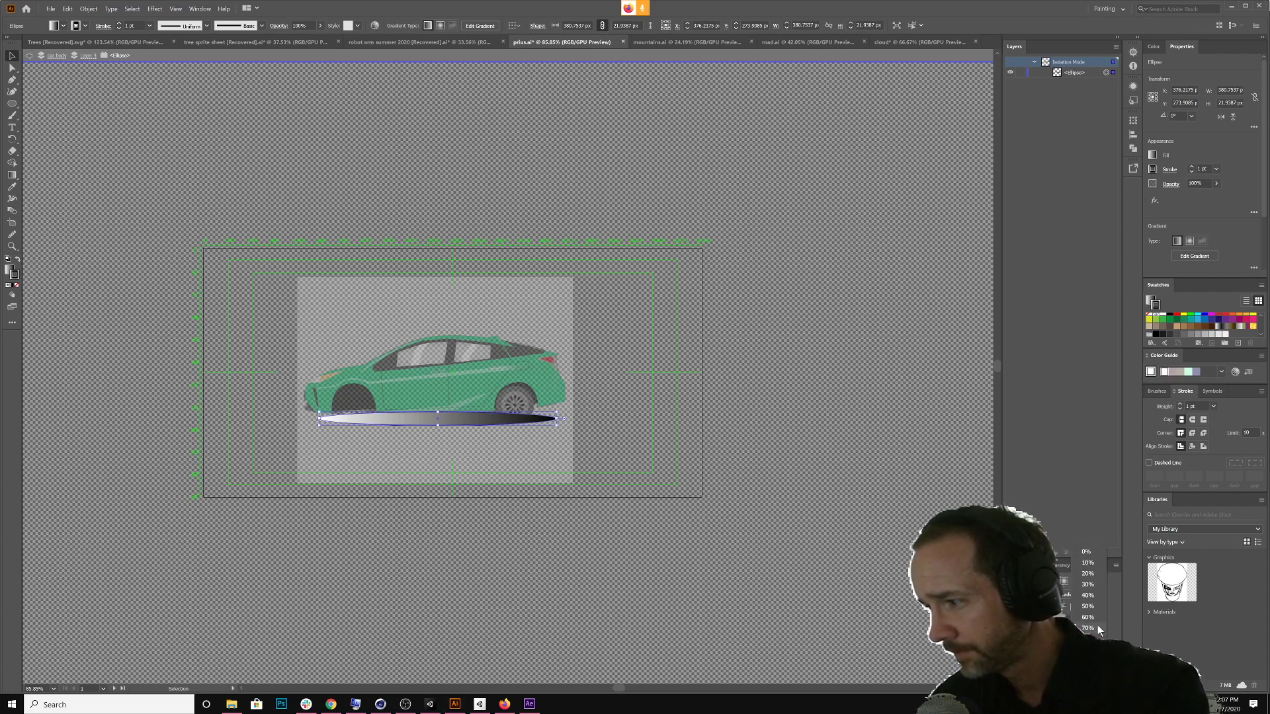
left_click(1091, 586)
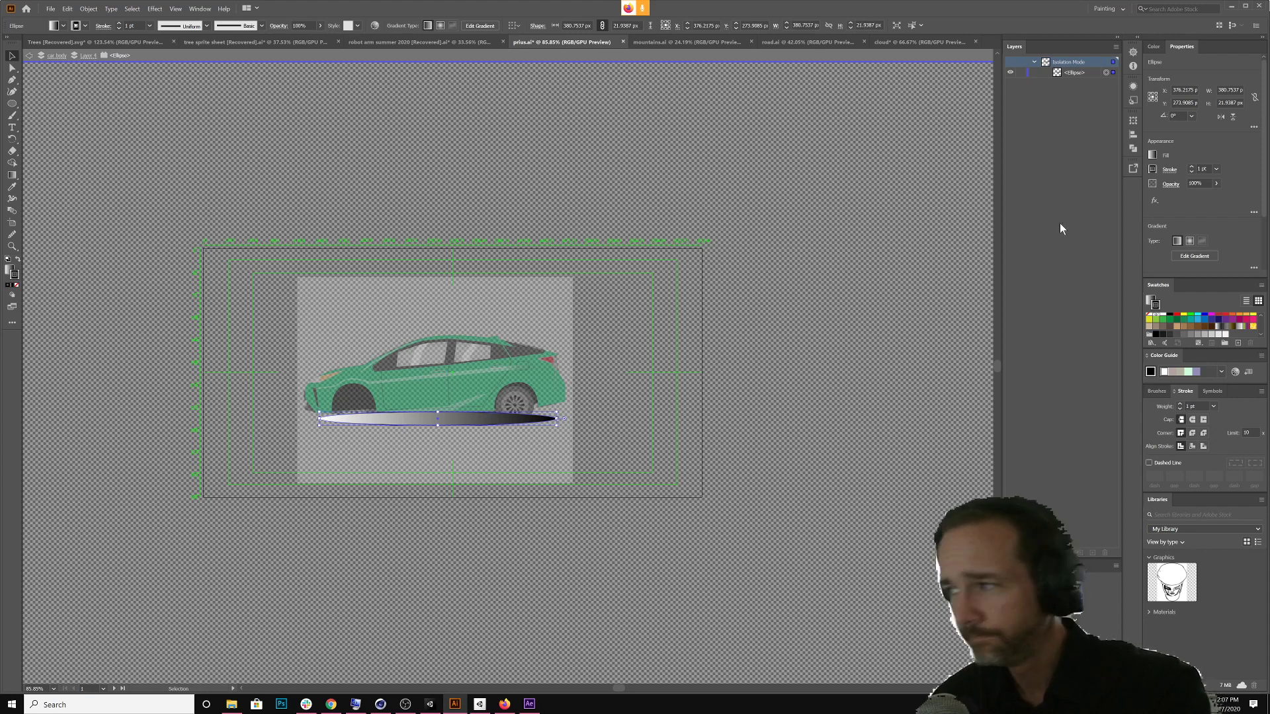
left_click(1148, 300)
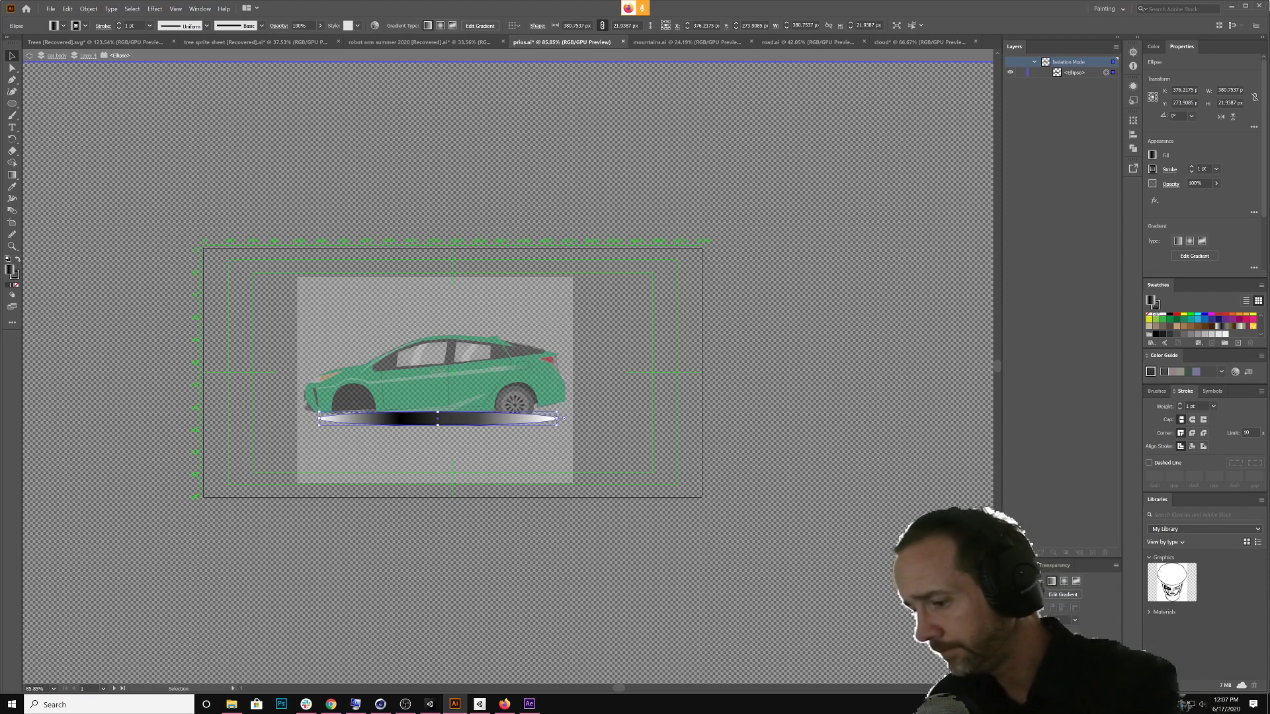
Rework the ellipse's fill gradient to a black middle with white ends, and set an end stop's opacity to 30%
key("Delete")
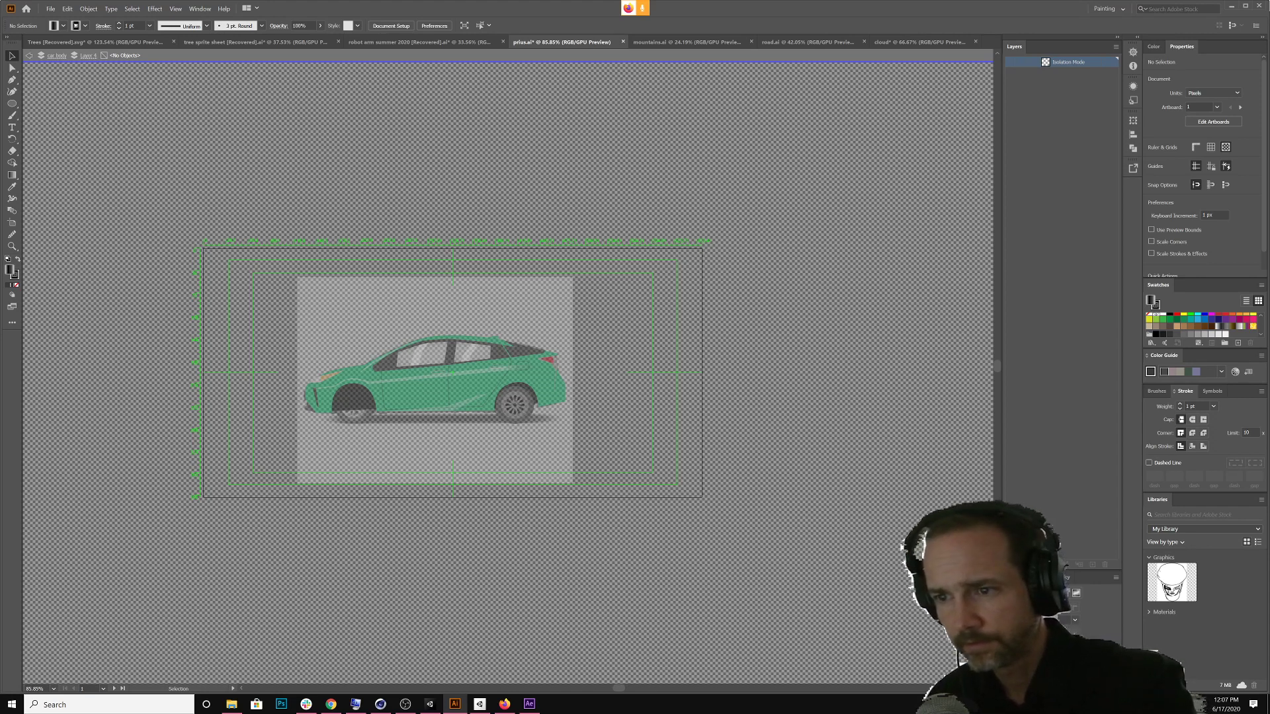
key("ctrl+z")
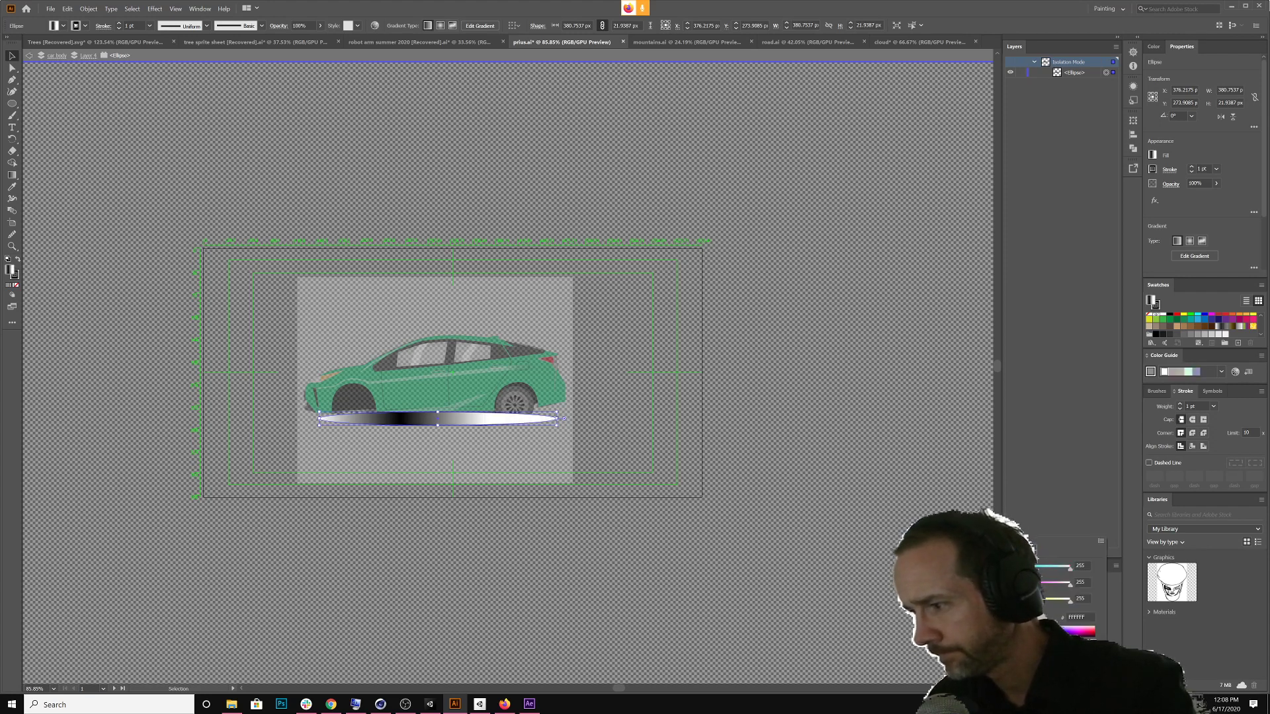
key("Escape")
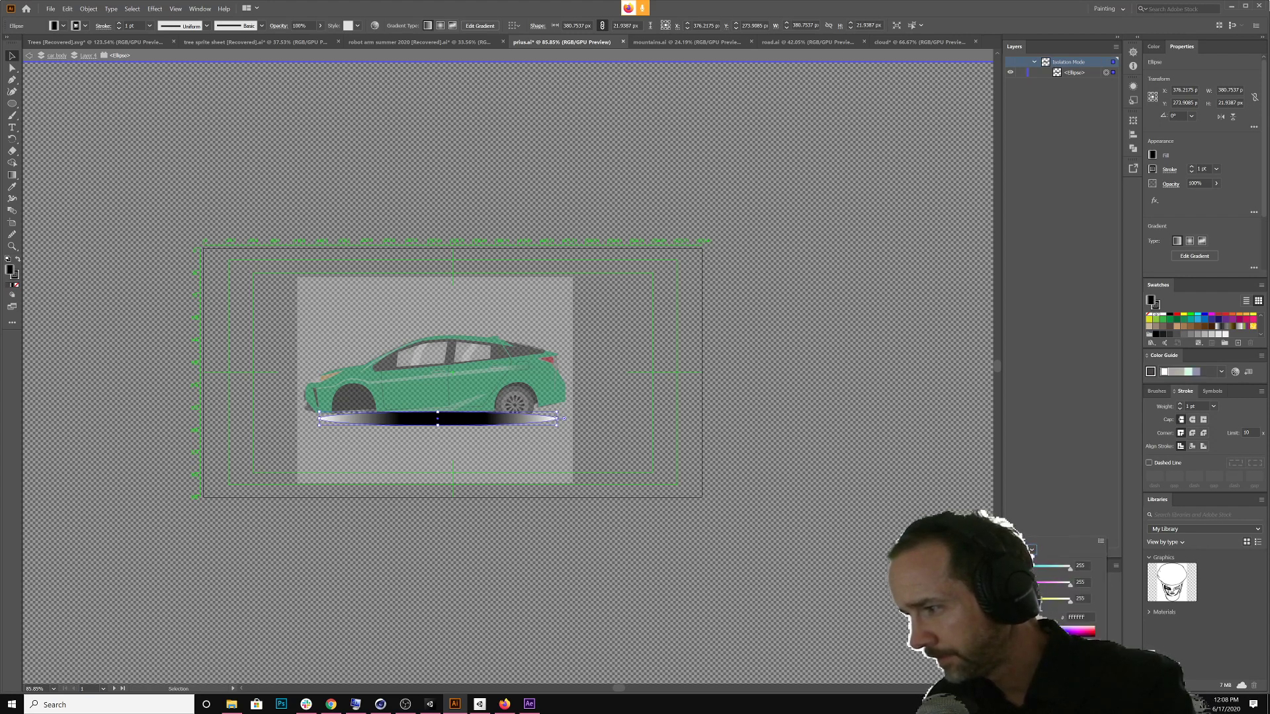
key("Escape")
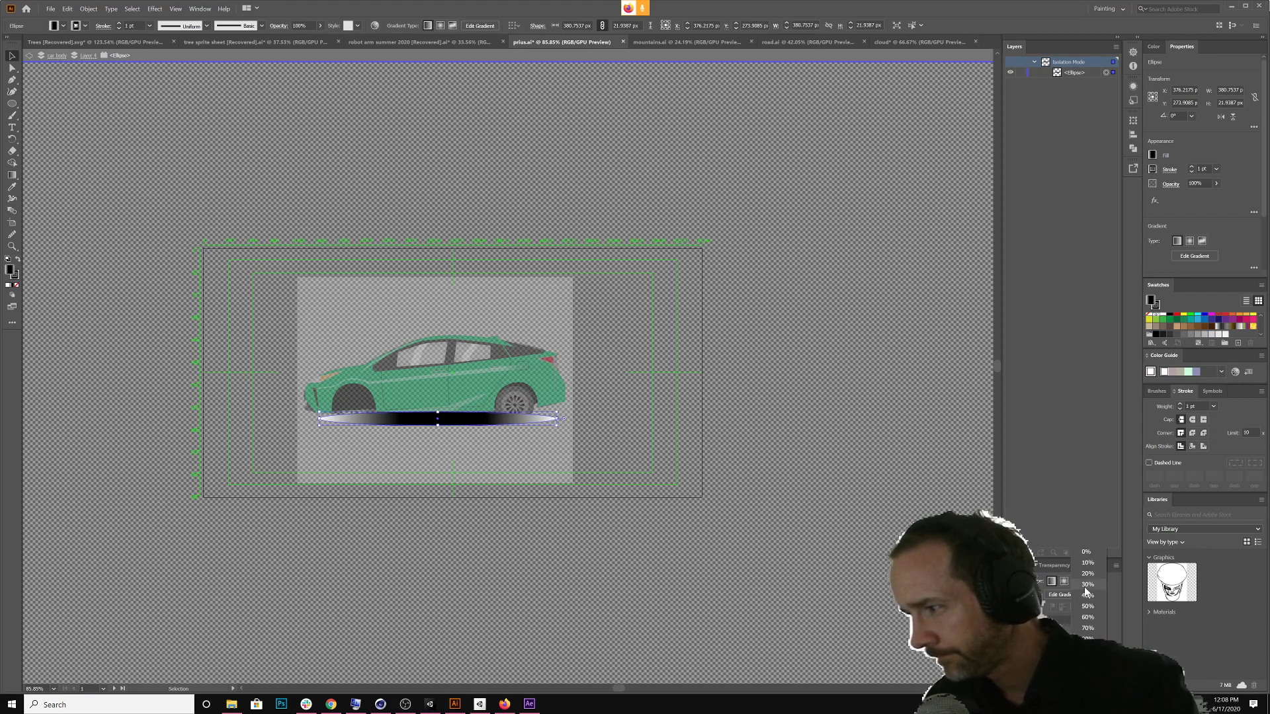
left_click(1085, 588)
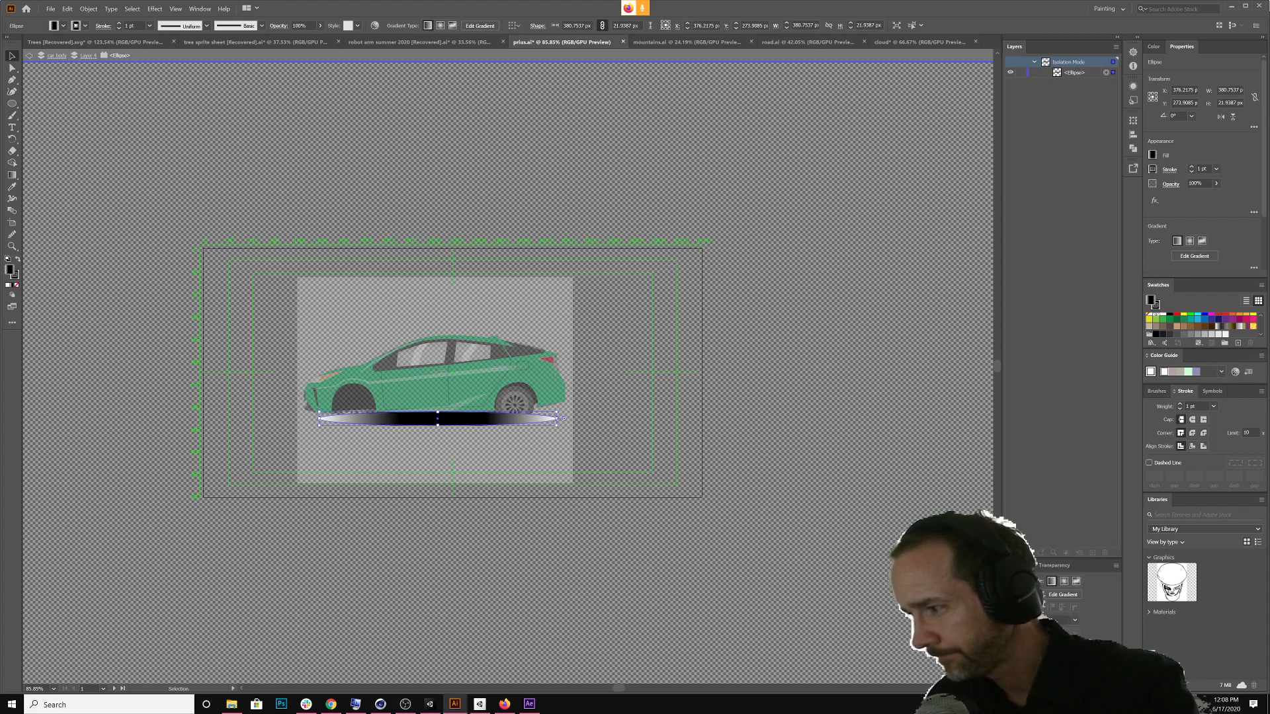
left_click(1074, 619)
left_click(1088, 587)
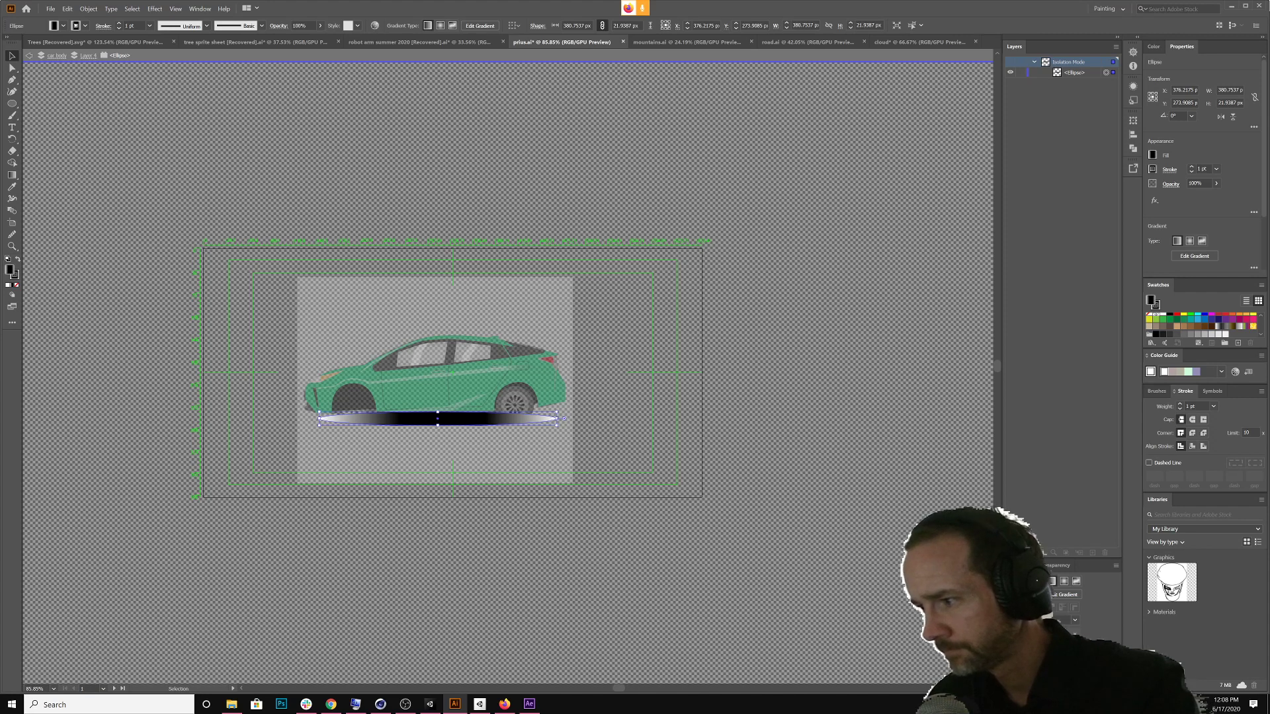
Exit isolation mode completely to return to the full car artwork
left_click(28, 56)
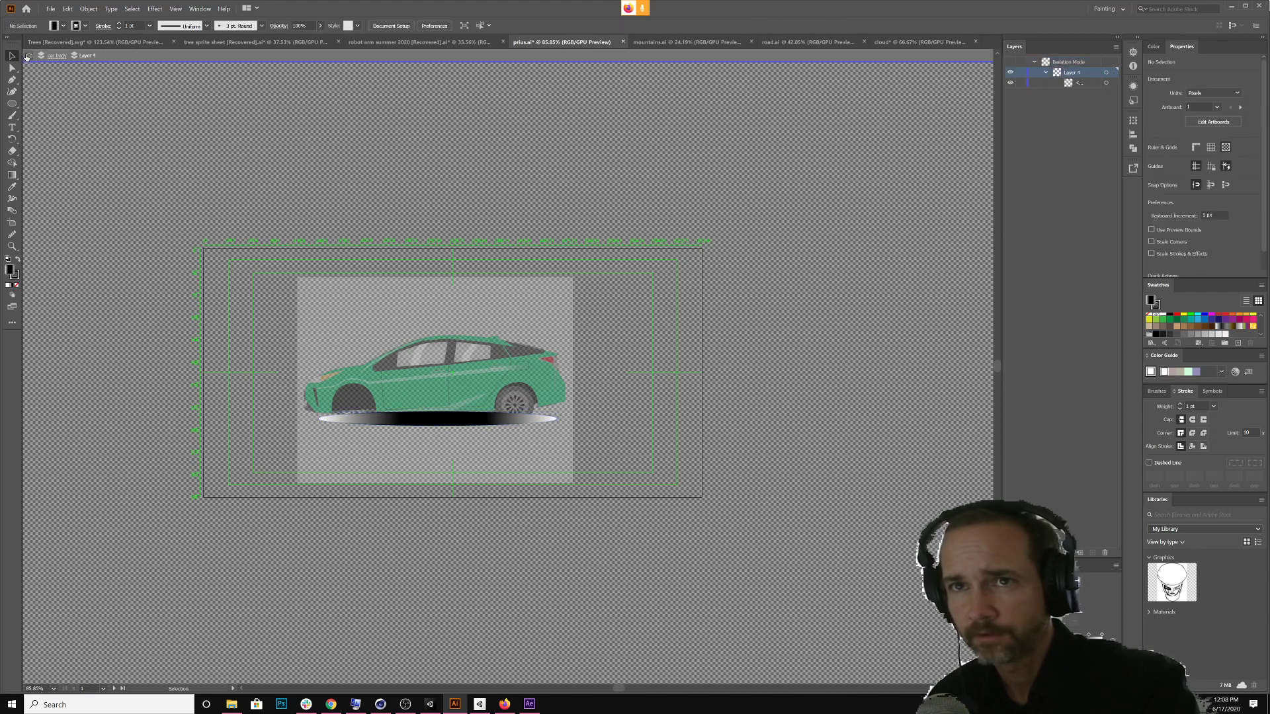
left_click(28, 56)
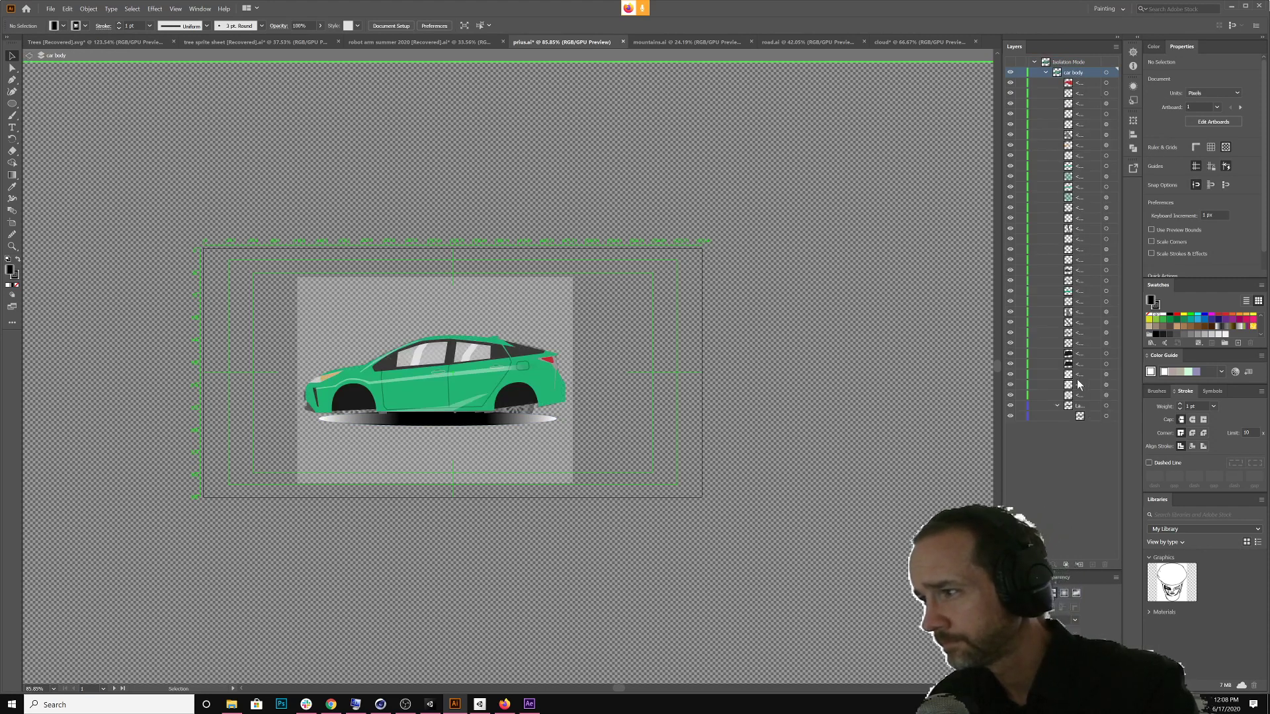
left_click(28, 55)
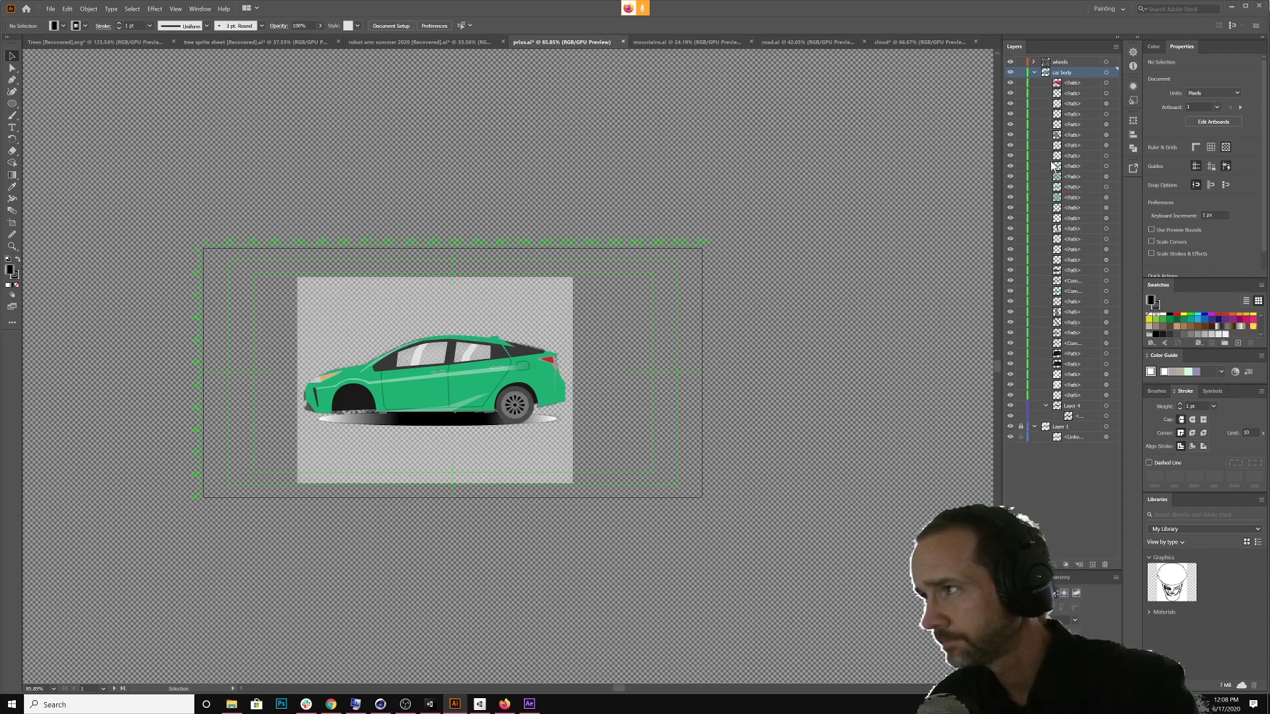
Select the shadow ellipse's layer and briefly hide it to compare with the shadow in the reference photo
left_click(1077, 407)
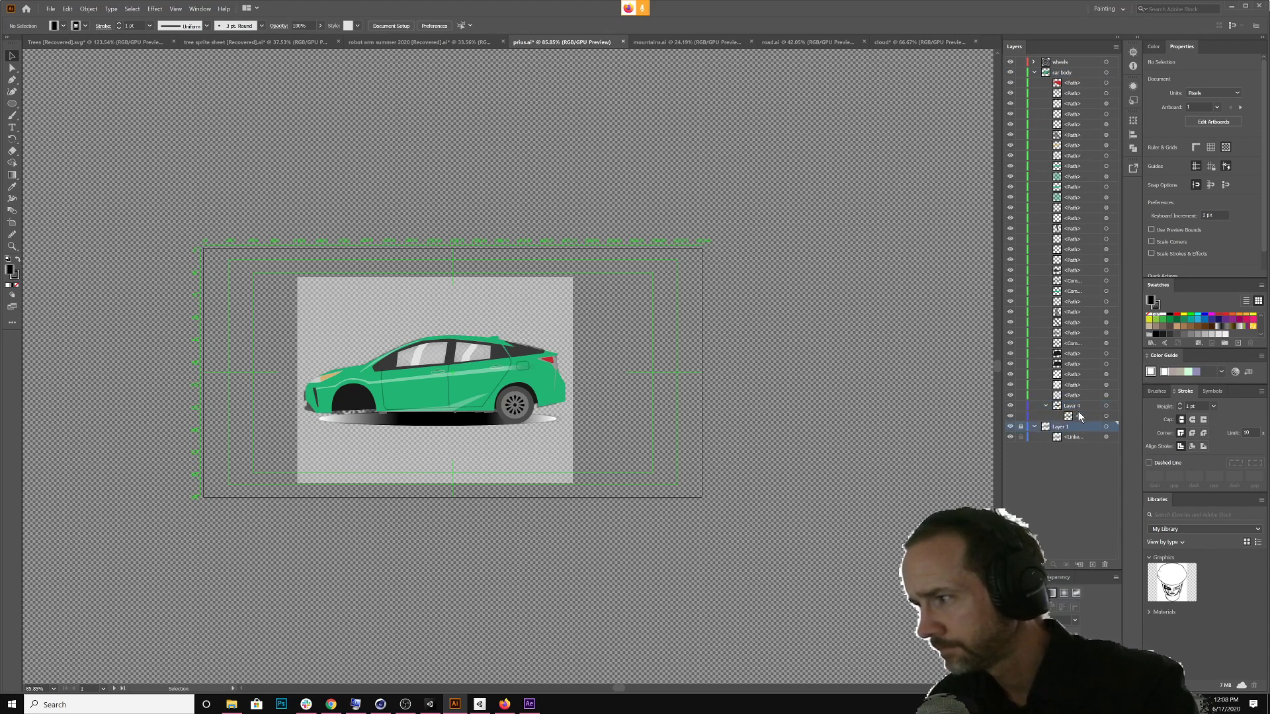
left_click(1010, 405)
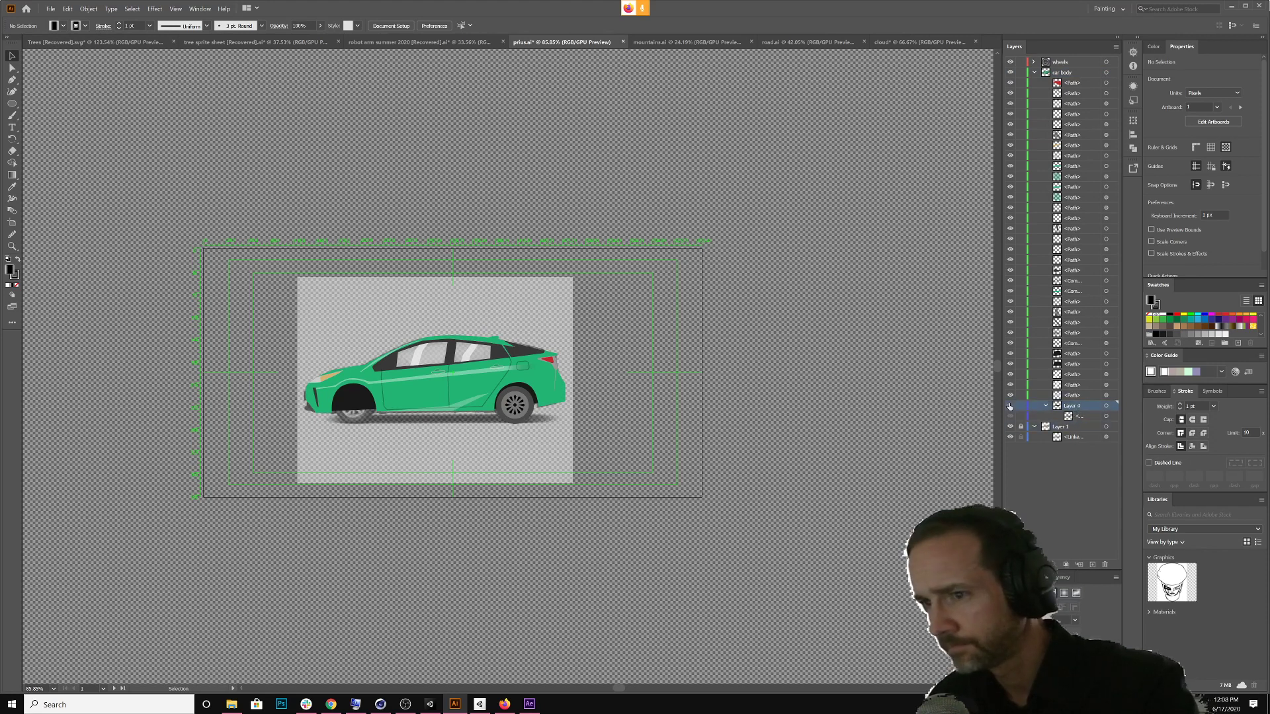
left_click(1010, 405)
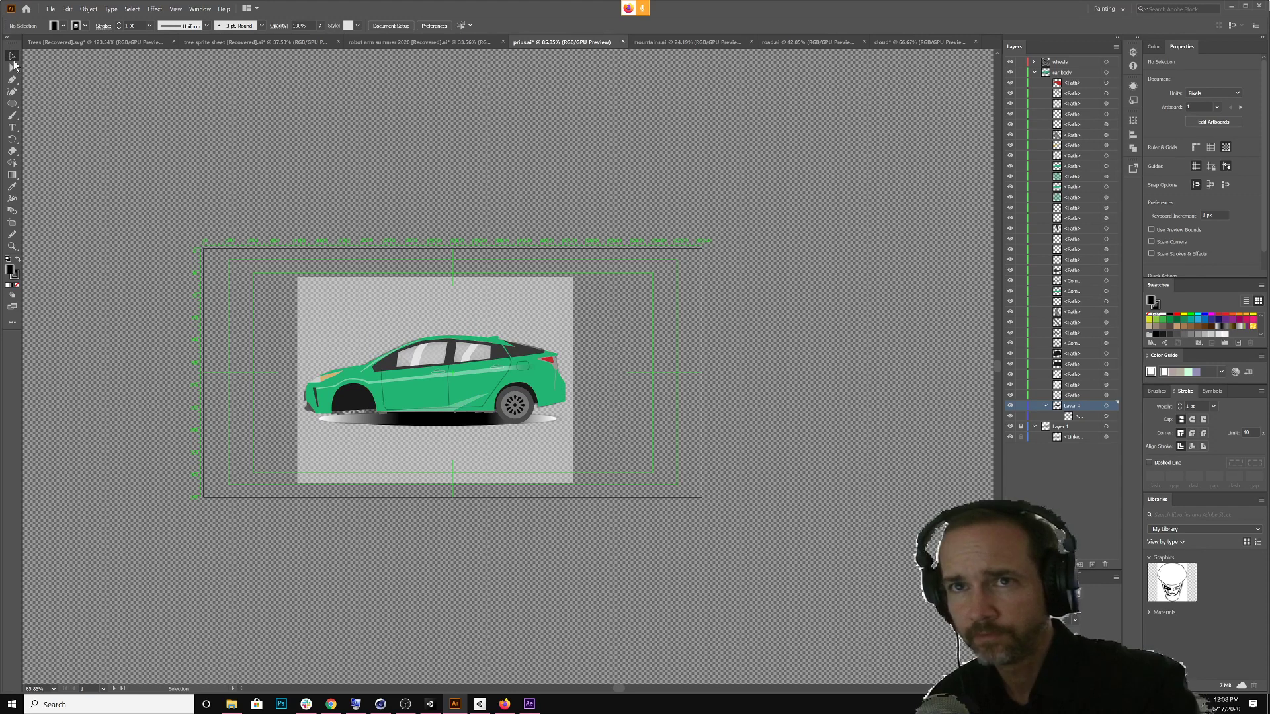
Select the shadow ellipse under the car and lower its overall opacity to 44%
left_click(424, 425)
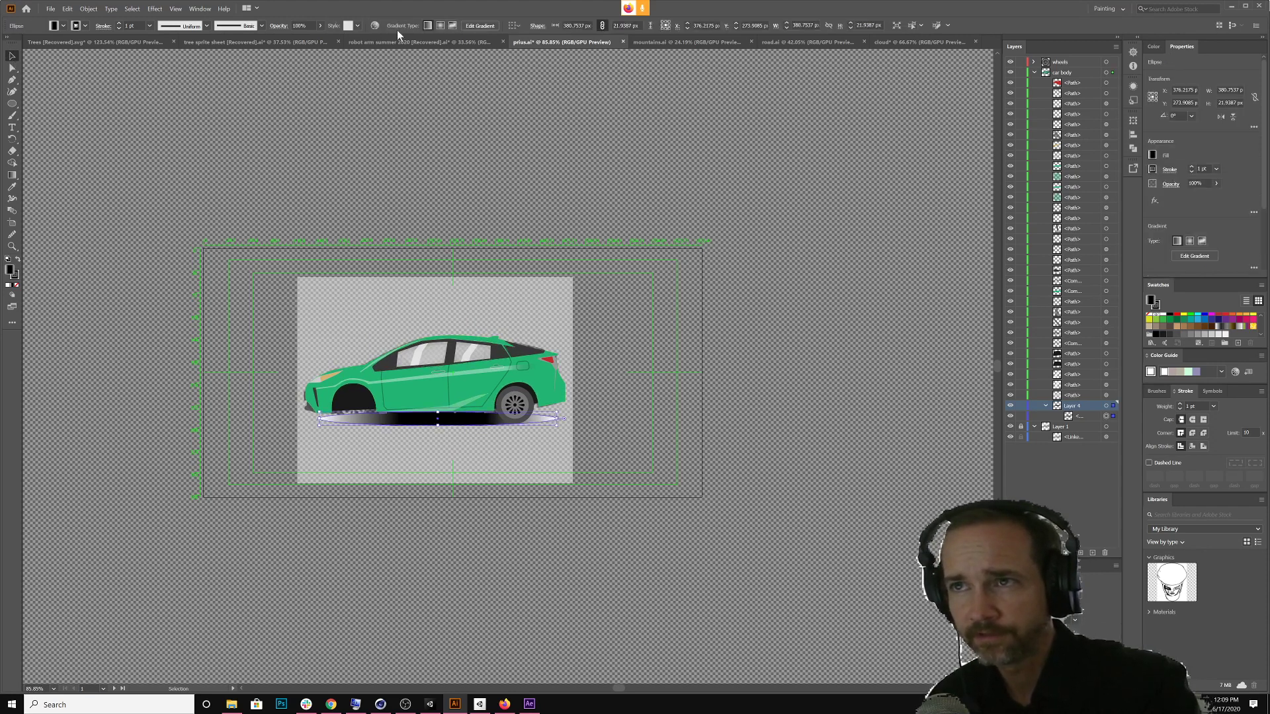
left_click(322, 25)
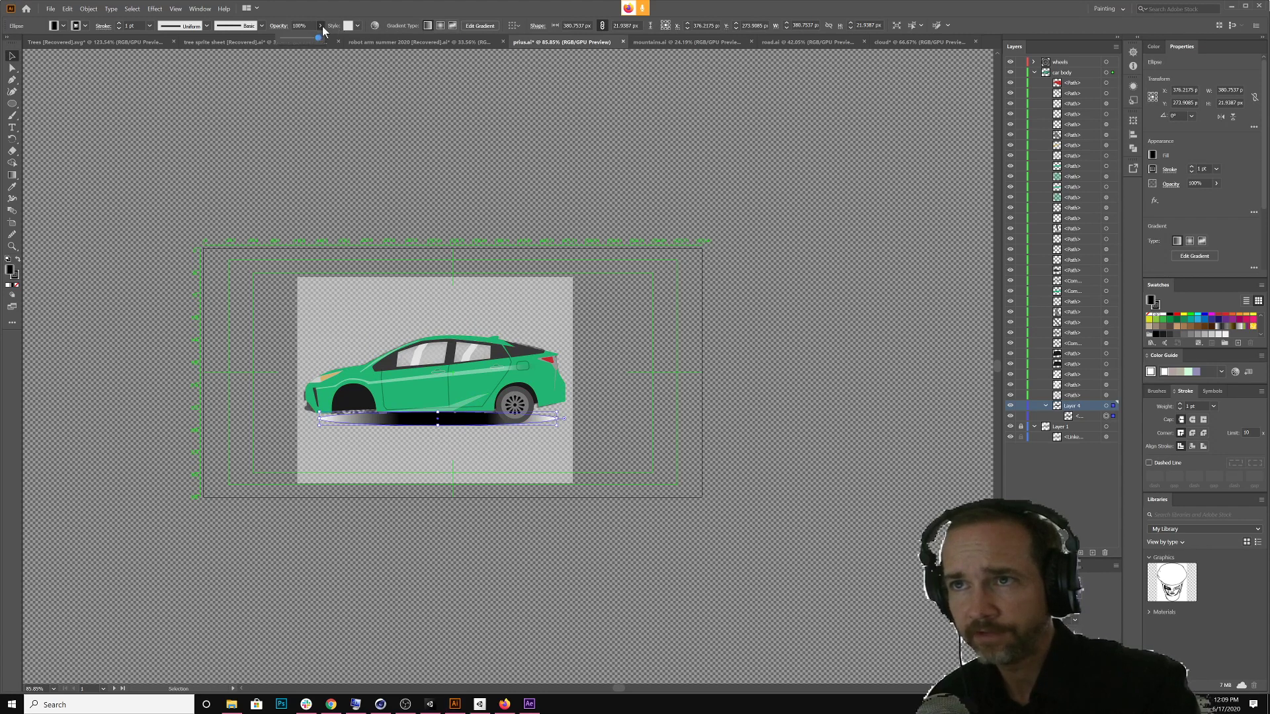
left_click_drag(318, 38, 294, 39)
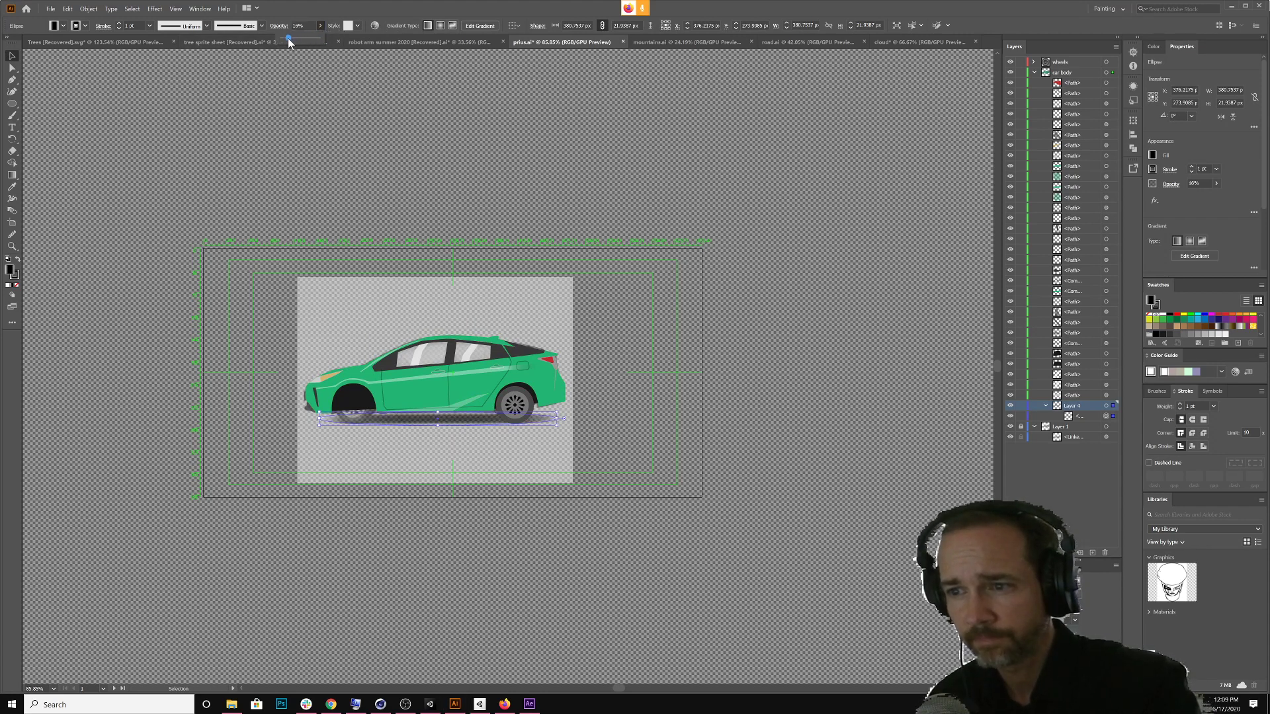
left_click_drag(298, 38, 297, 38)
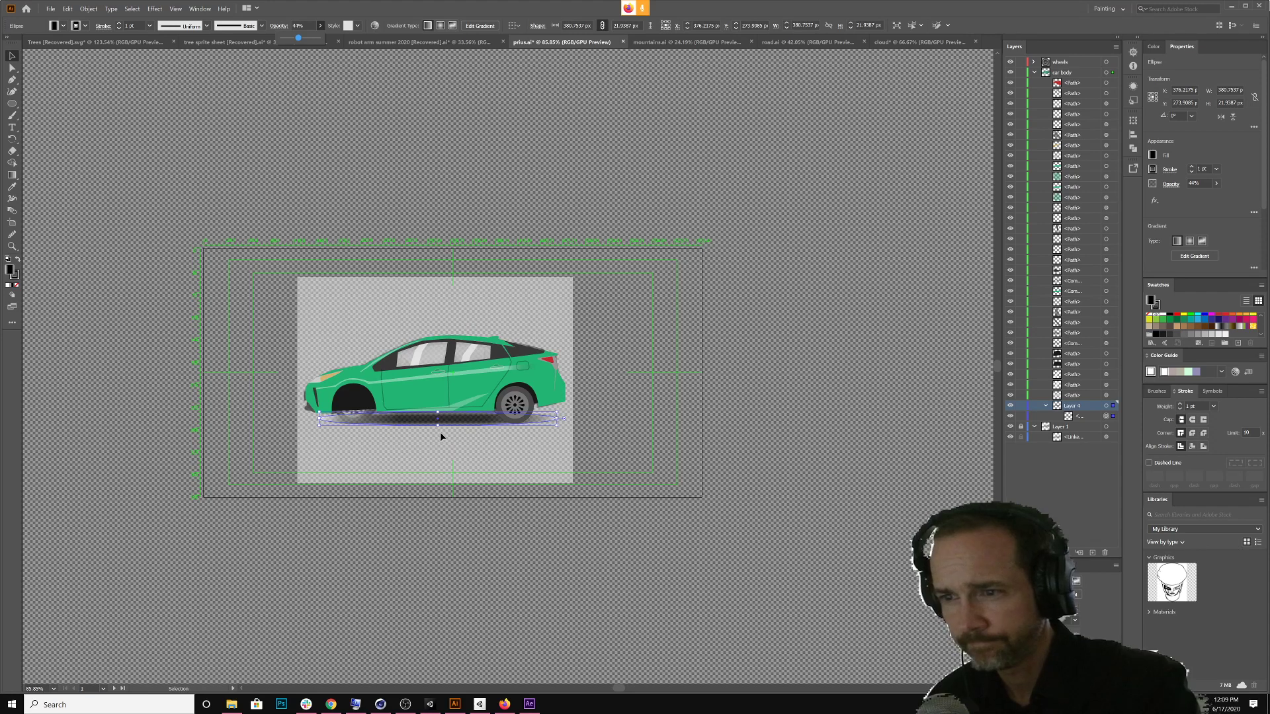
Stretch the shadow ellipse to about 45 px high and hide the reference photo's layer
mouse_move(439, 428)
left_mouse_down()
mouse_move(438, 442)
mouse_move(445, 425)
left_mouse_up()
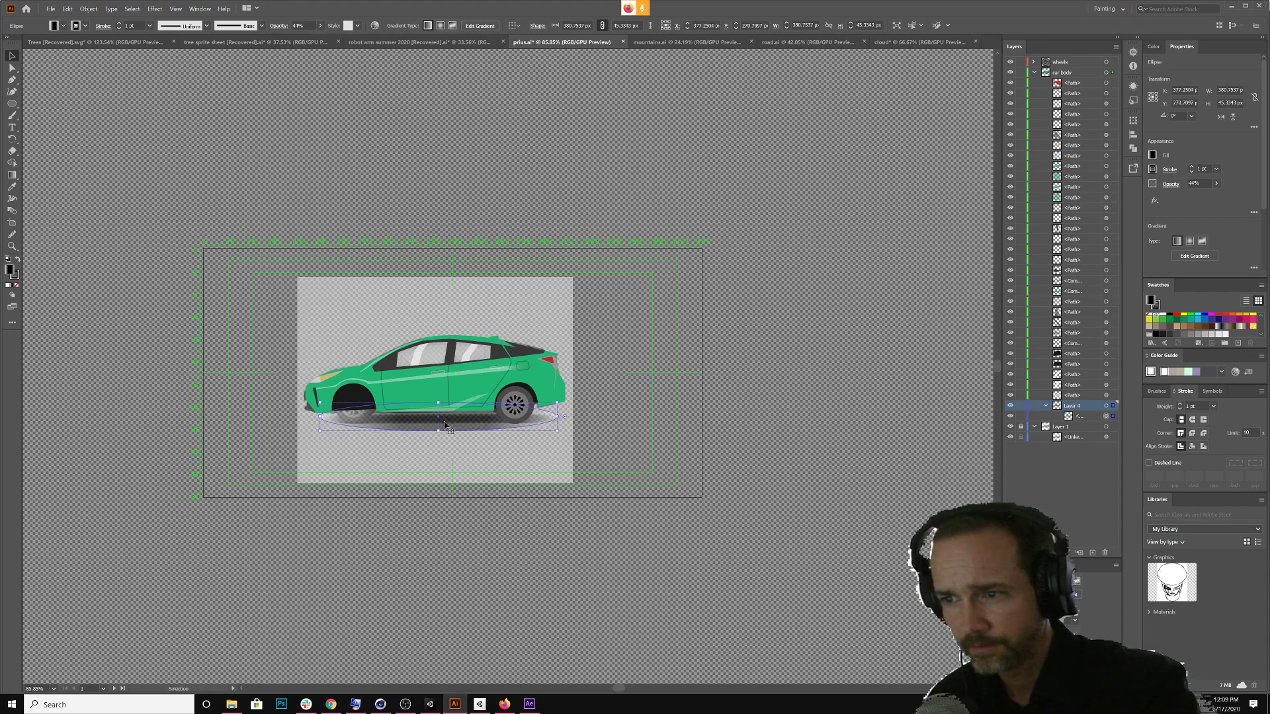
left_click(1011, 428)
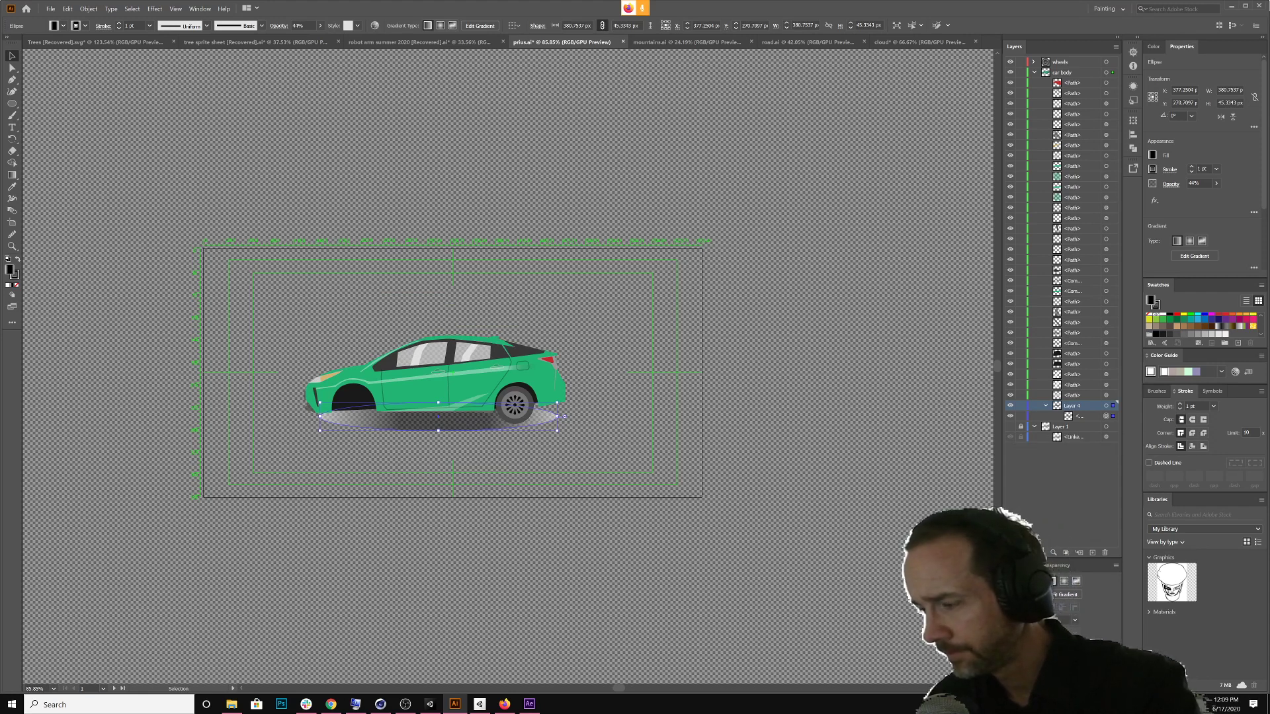
Set the opacity of the white stop at the front end of the shadow's fill gradient to 0%
double_click(1019, 651)
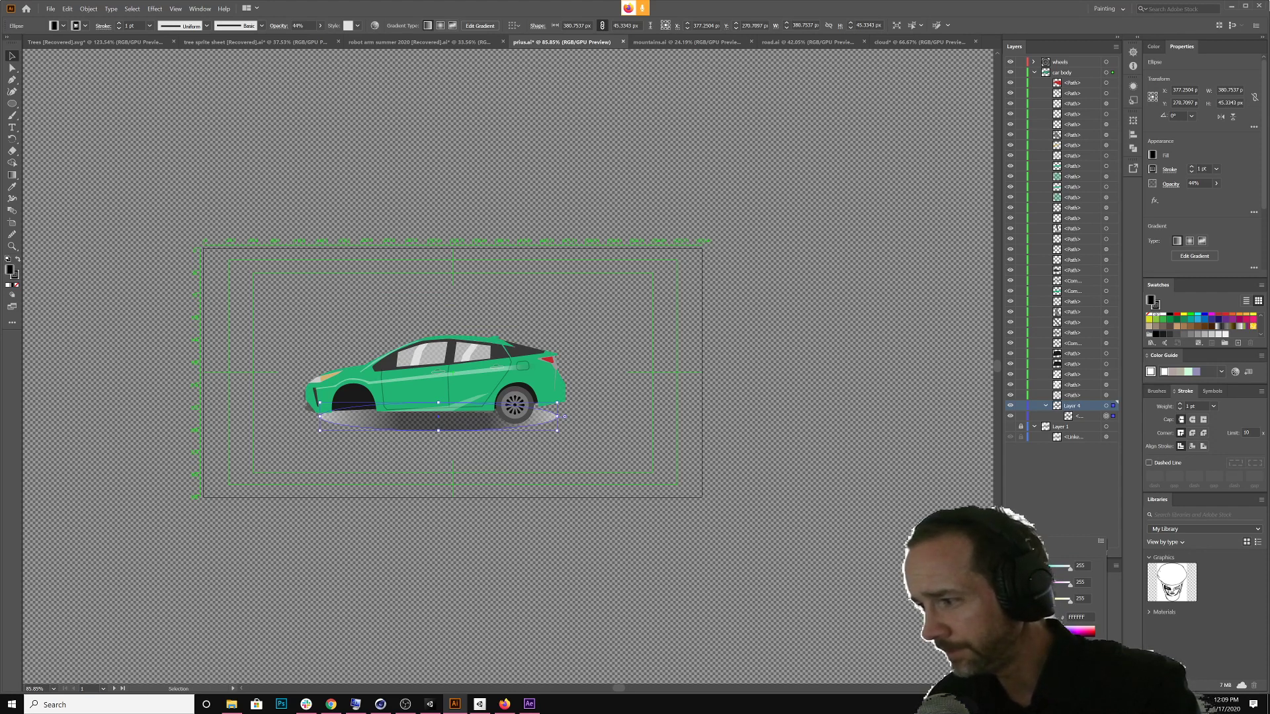
left_click(1098, 673)
left_click(1098, 673)
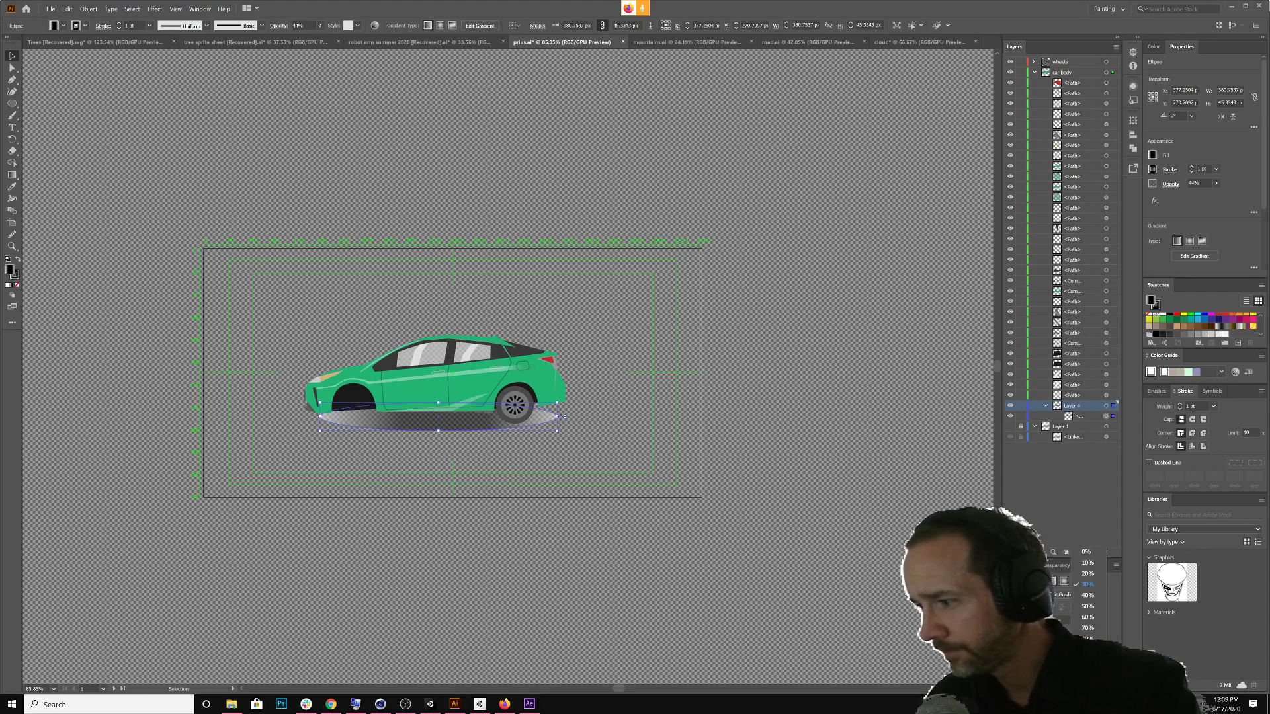
left_click(1085, 551)
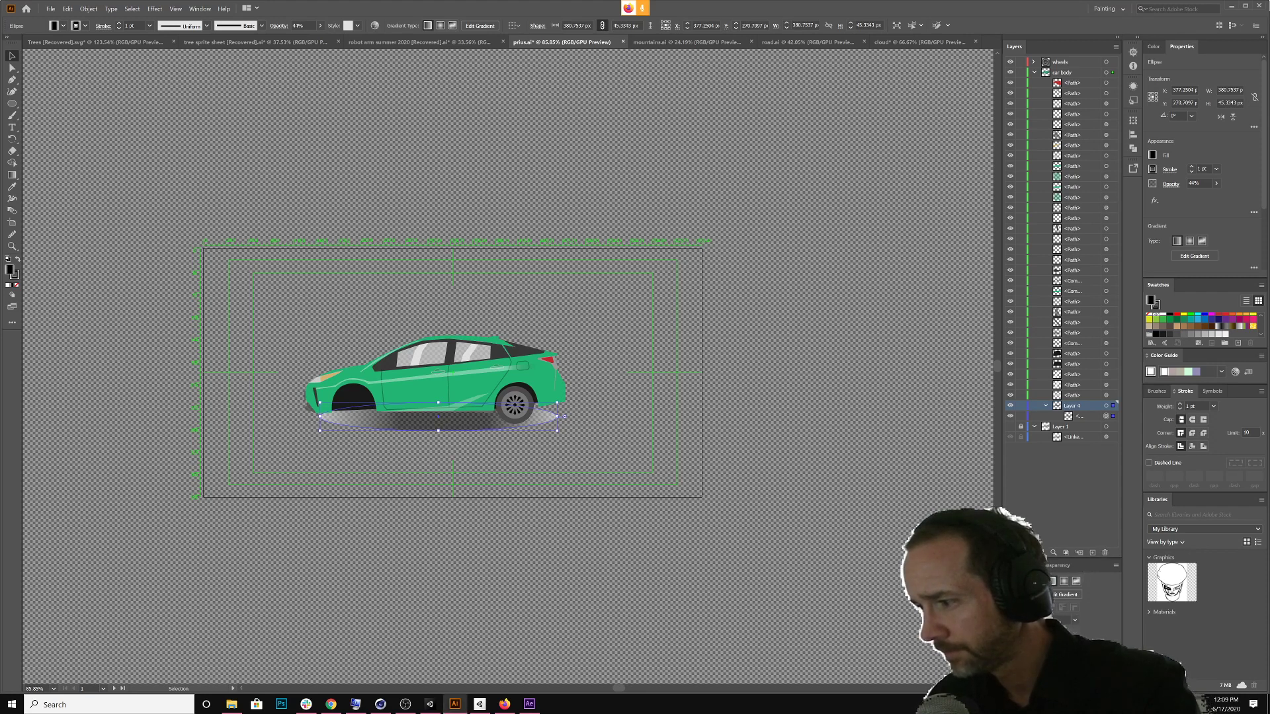
left_click(1098, 673)
left_click(1089, 549)
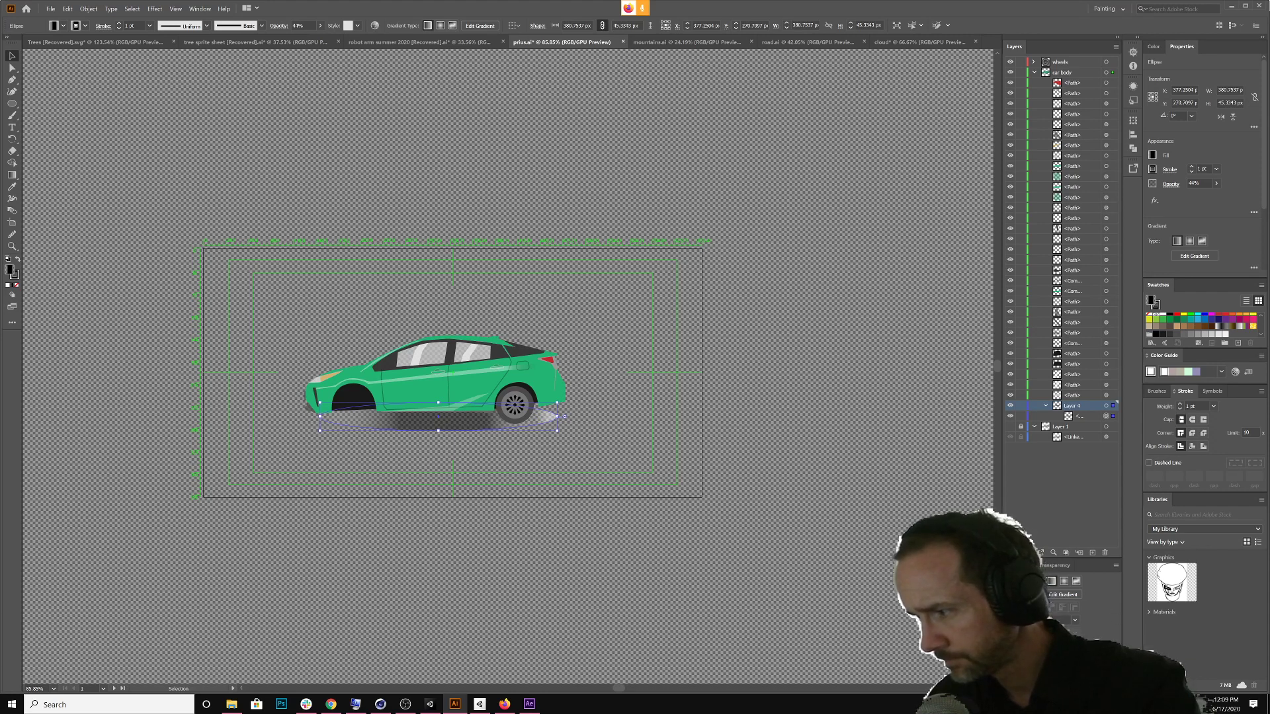
Edit the shadow's gradient on the artwork, moving its two black stops outward to sit beneath the front and rear wheels
left_click(1064, 595)
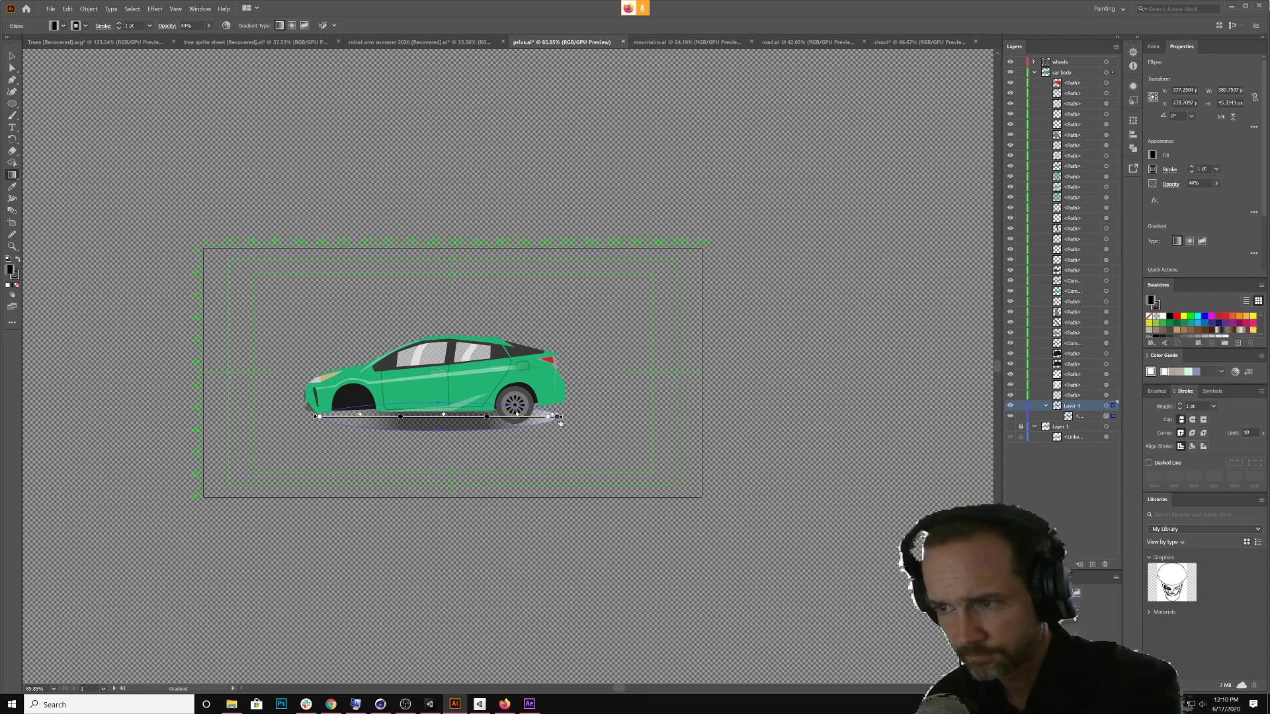
left_click(557, 418)
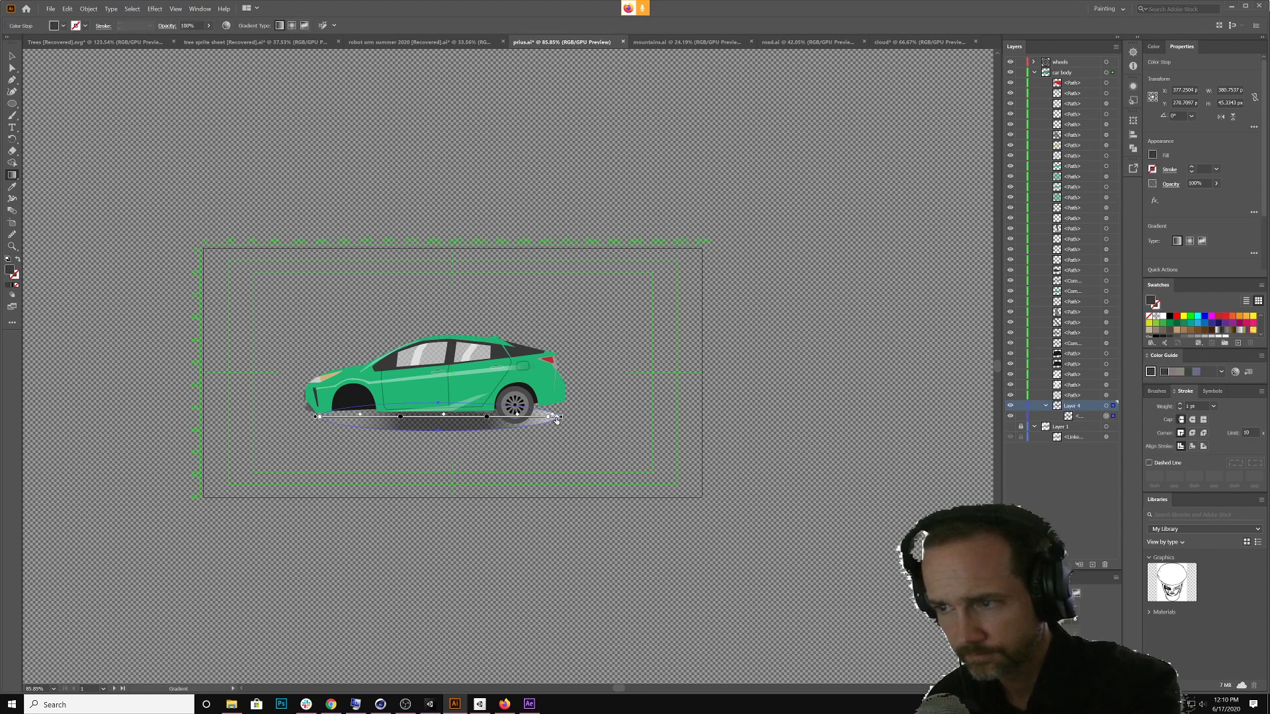
key("ctrl+z")
left_click(554, 417)
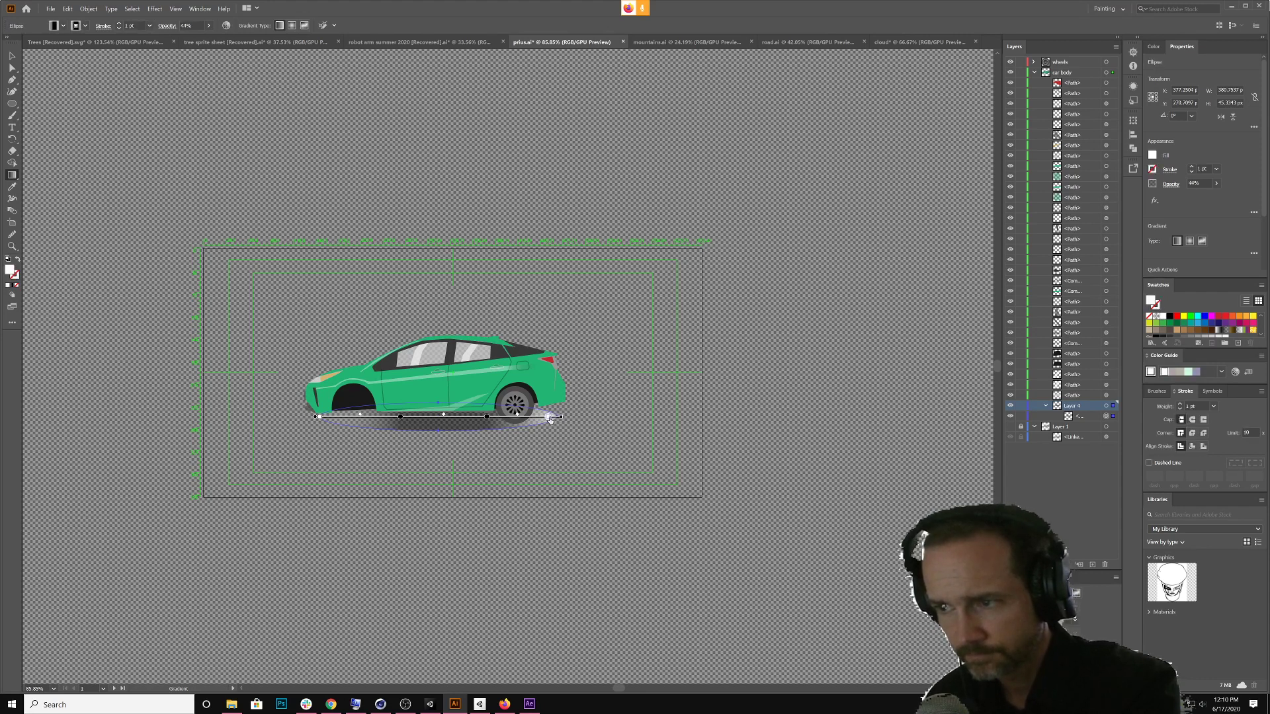
left_click_drag(486, 418, 518, 431)
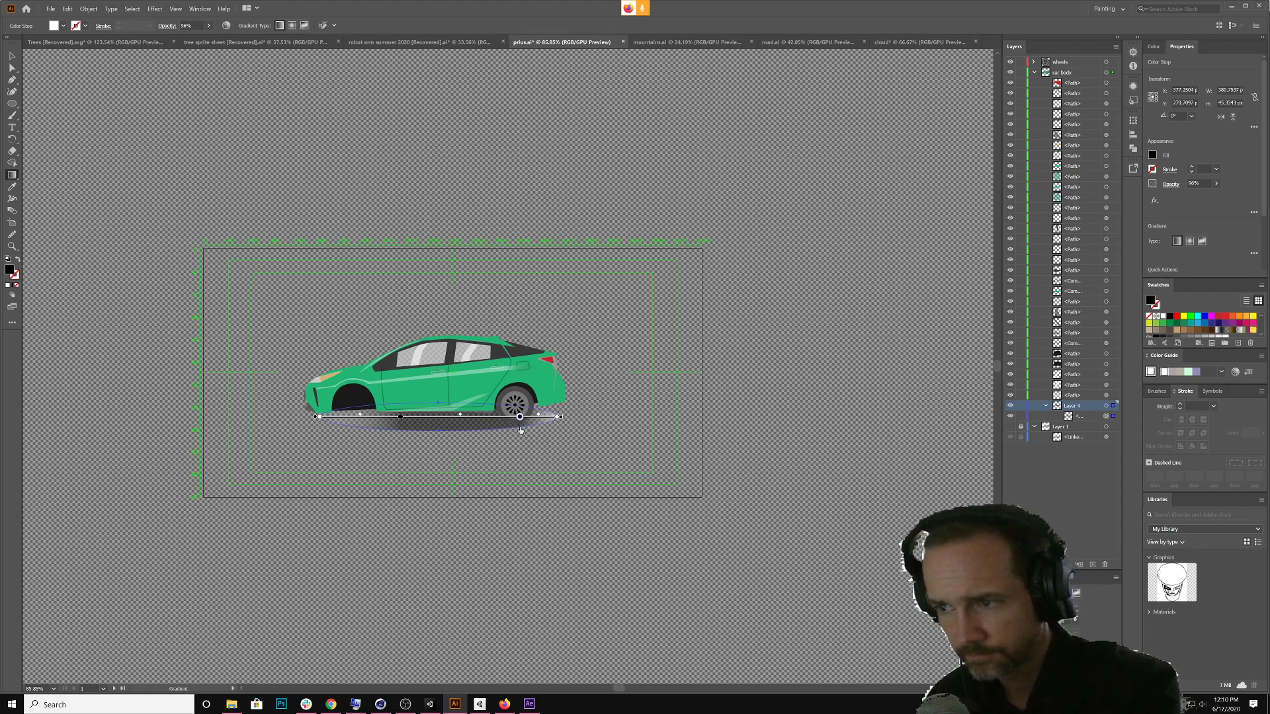
left_click_drag(400, 416, 356, 420)
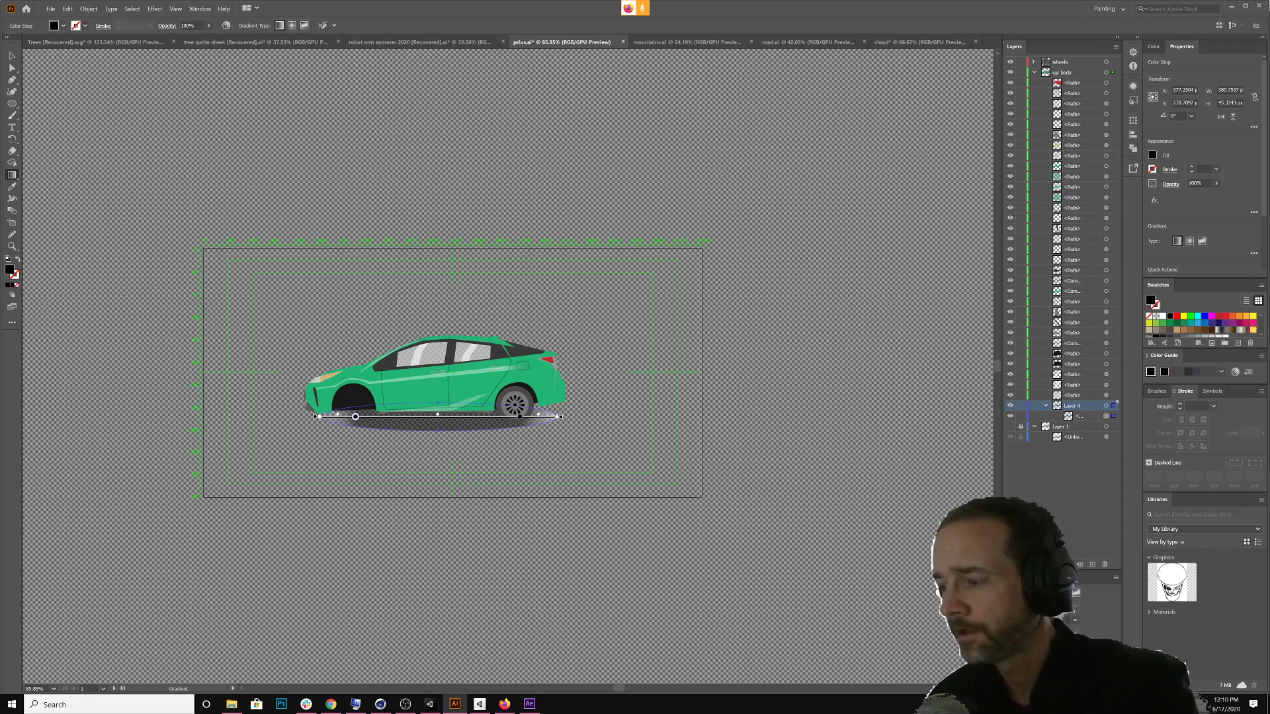
key("v")
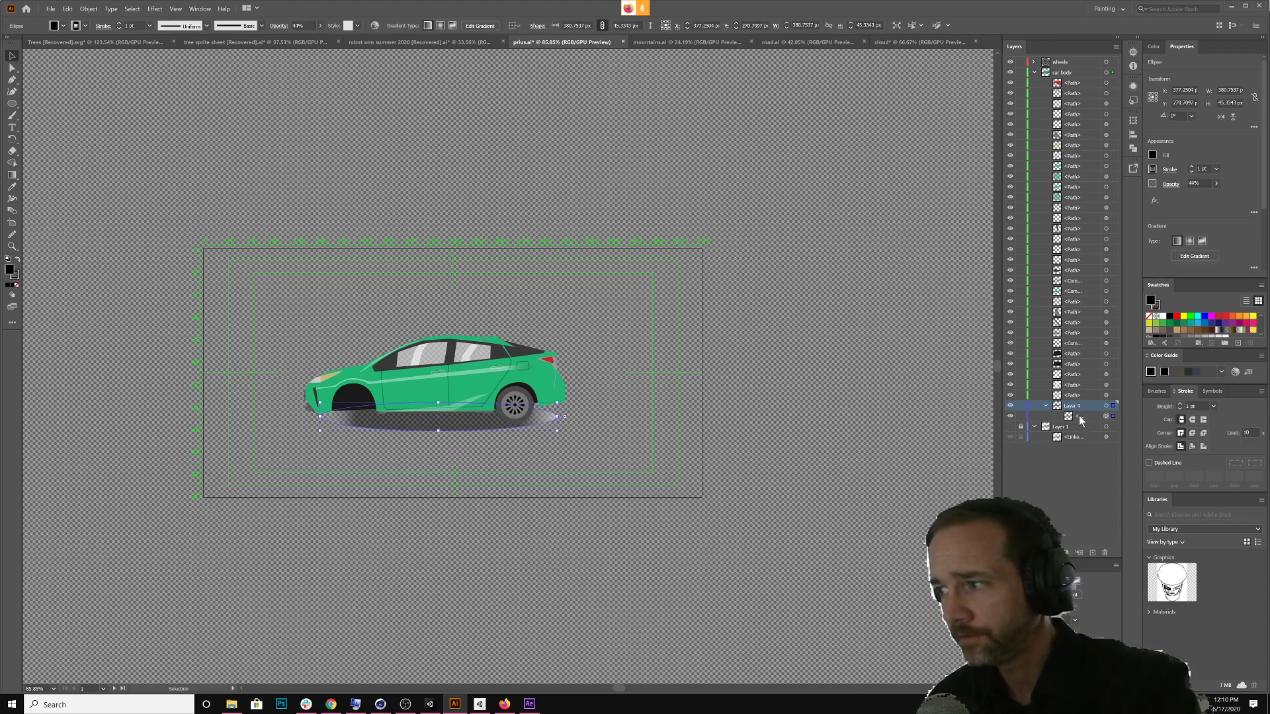
Add an empty sublayer inside the car body layer, collapse that layer, and add a new top-level layer above it
left_click(1092, 552)
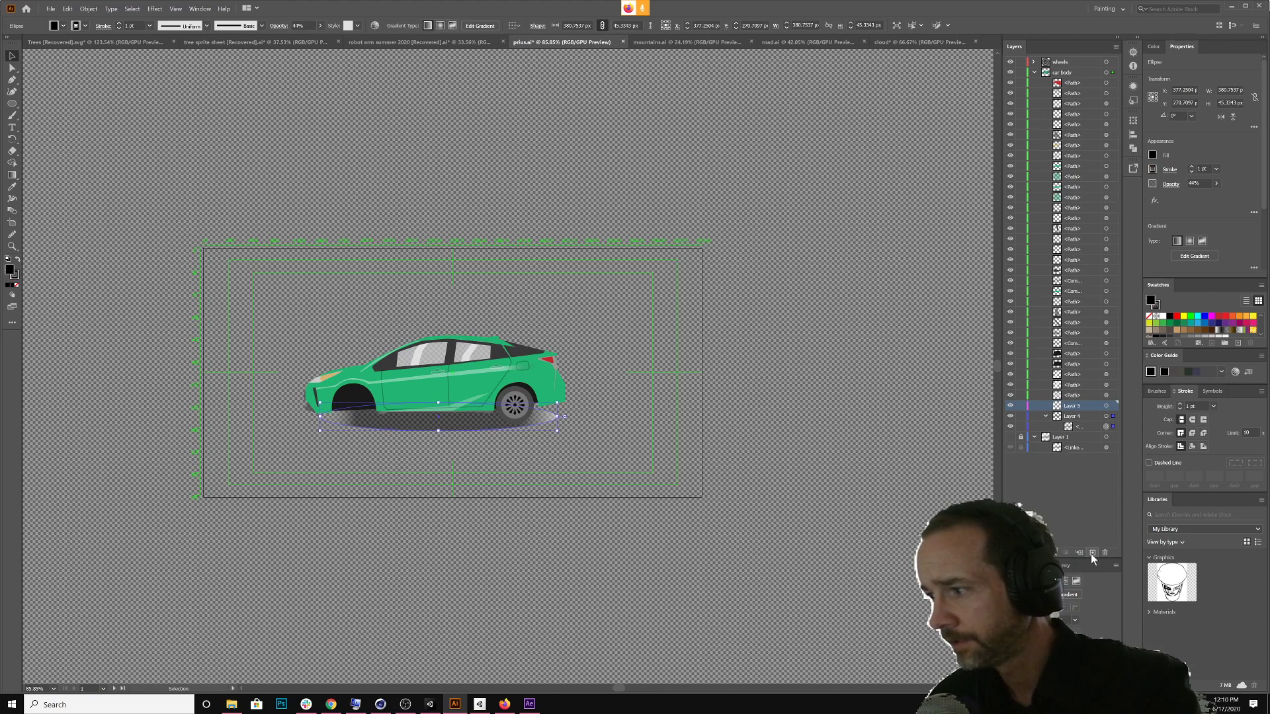
left_click(1070, 416)
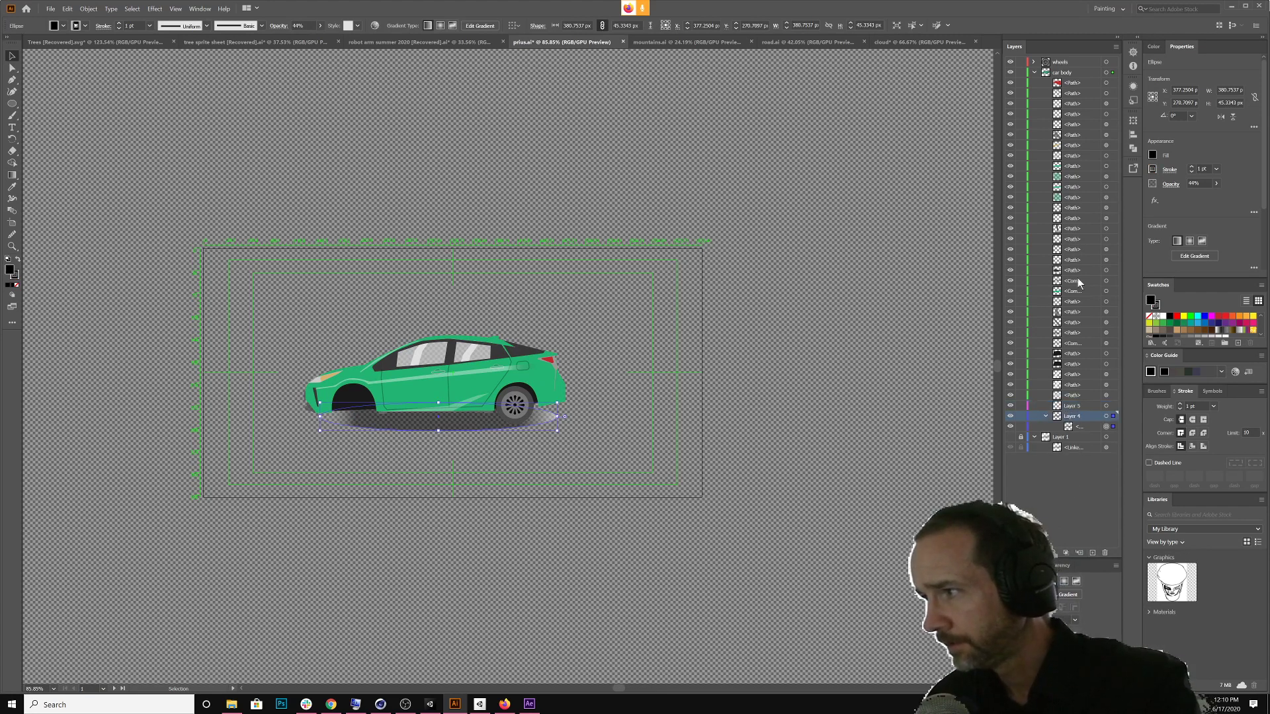
left_click(1035, 73)
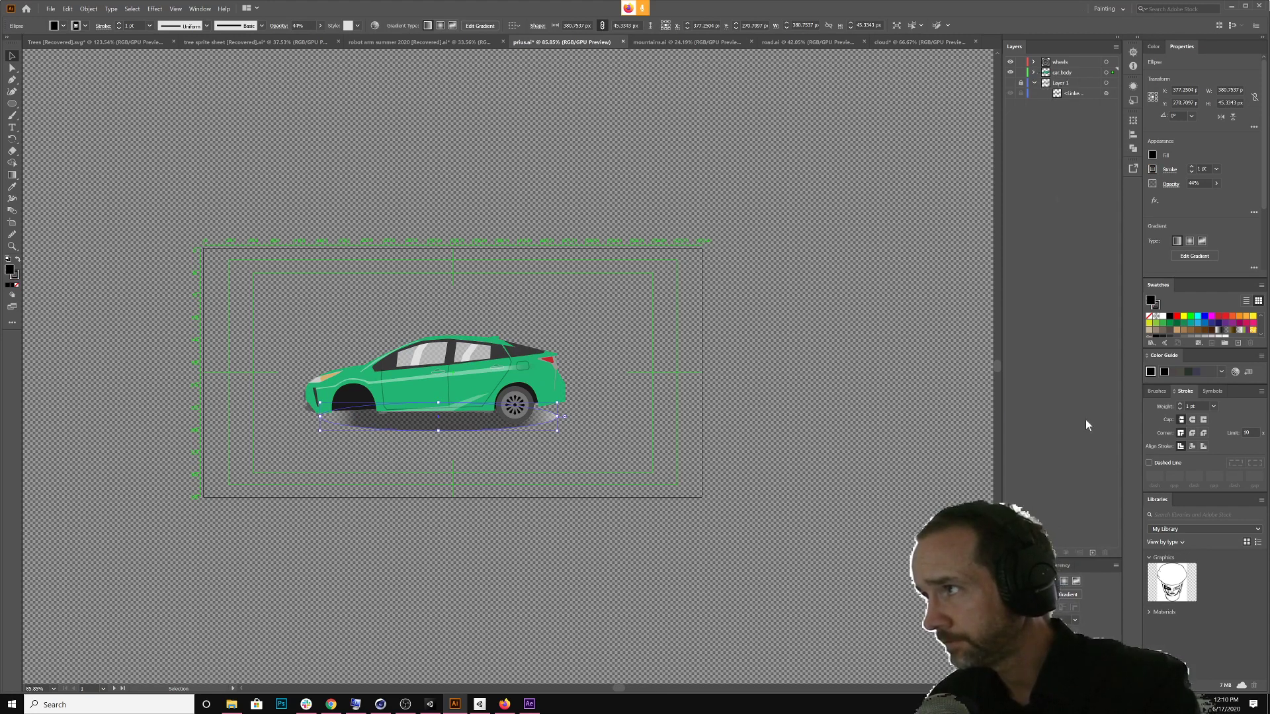
left_click(1093, 553)
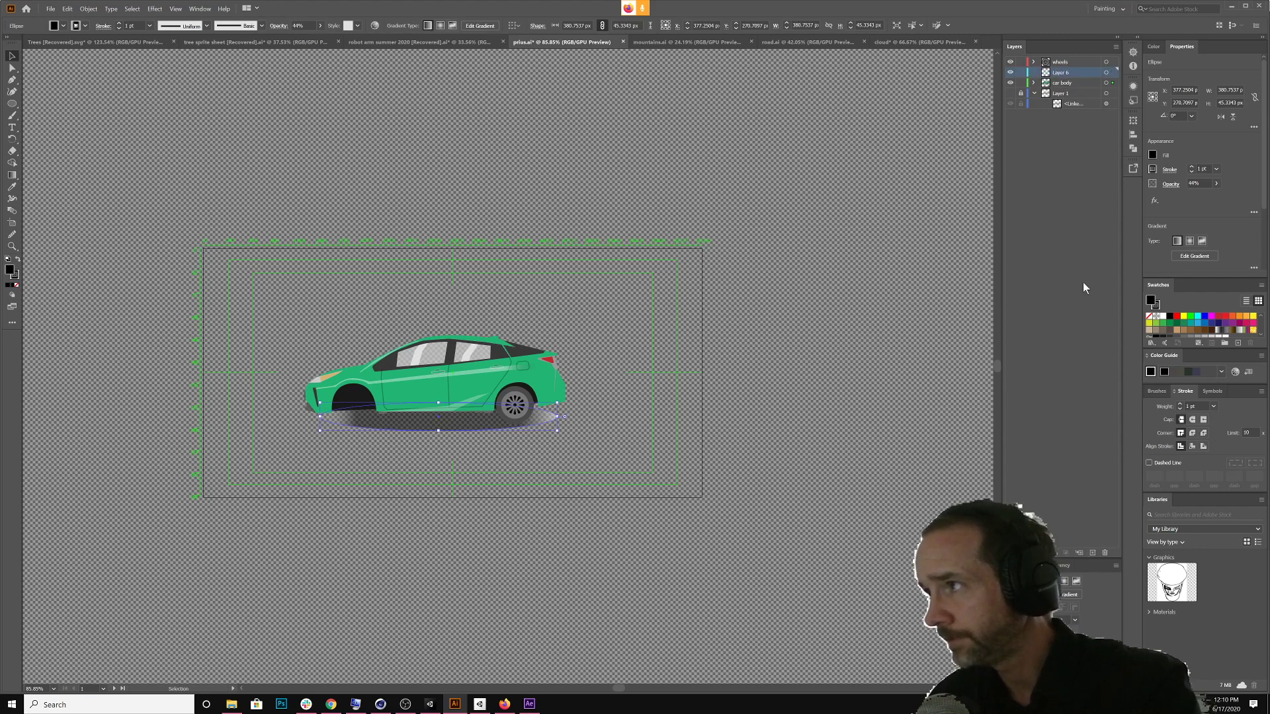
Rename the new layer above the car body layer as "shadow"
double_click(1061, 73)
type("s")
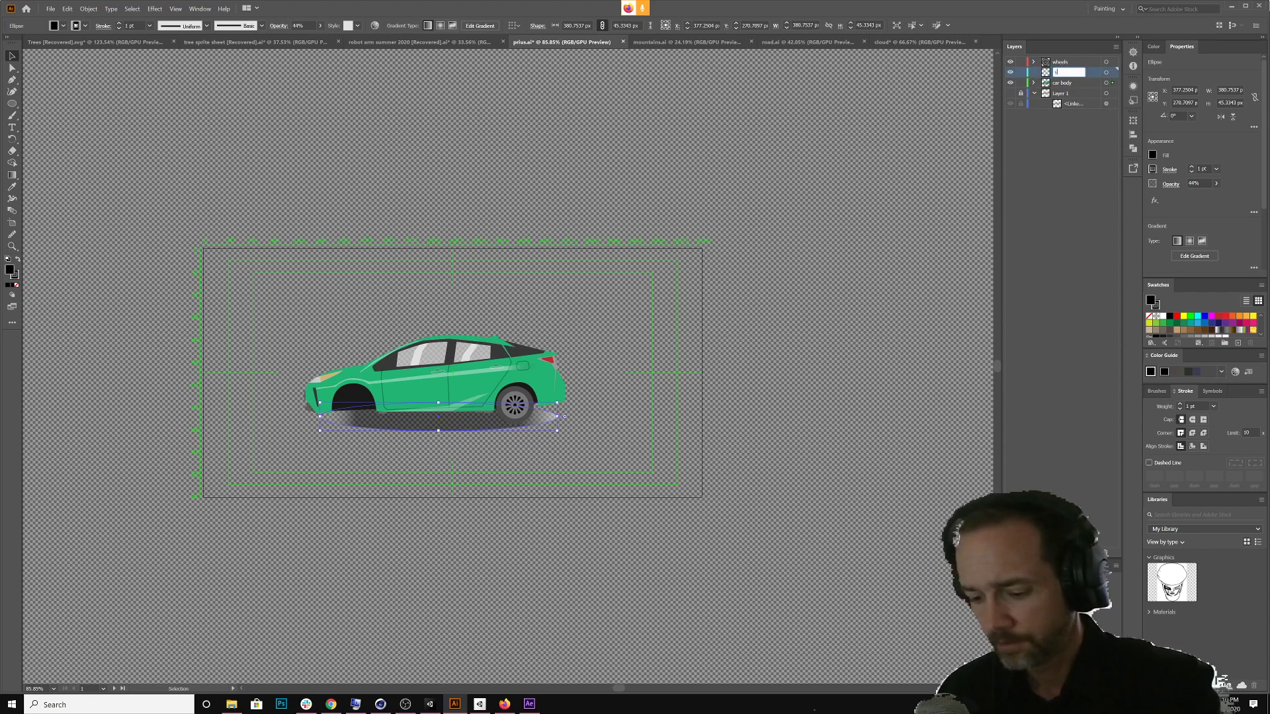
type("hadow")
key("Return")
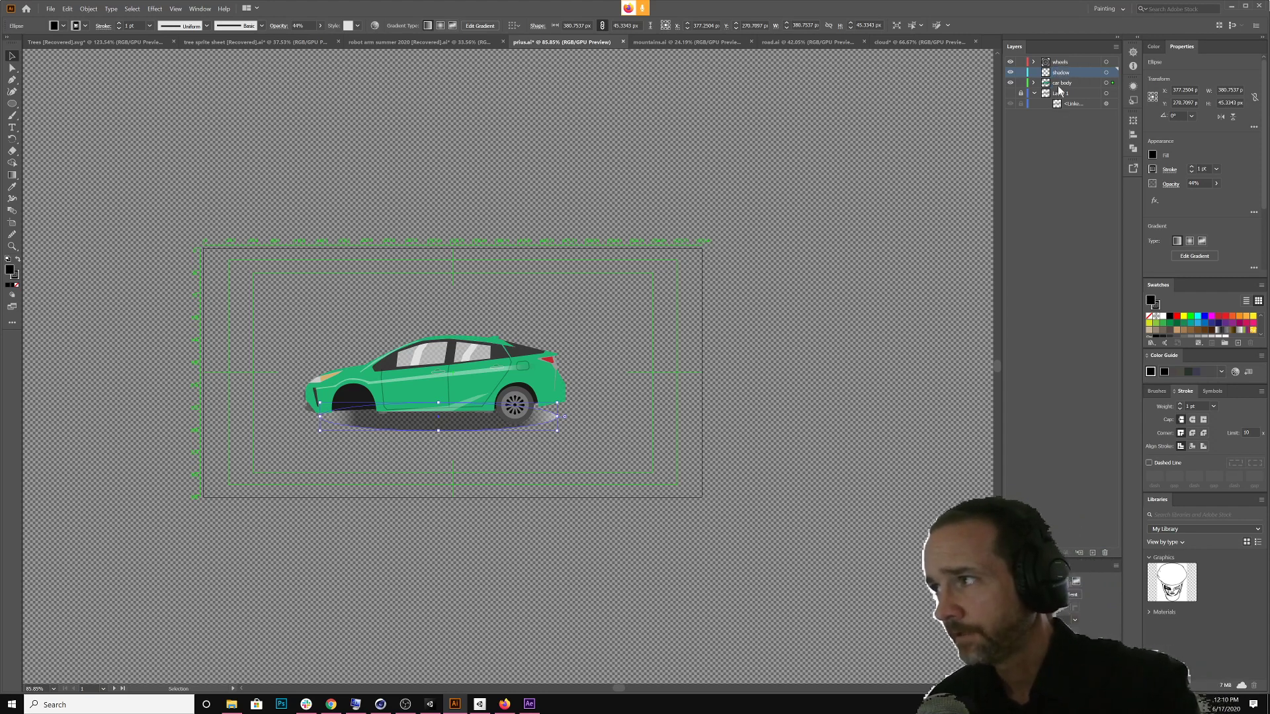
Add a new layer directly above the car body layer and name it "car body color"
left_click(1035, 82)
left_click(1034, 82)
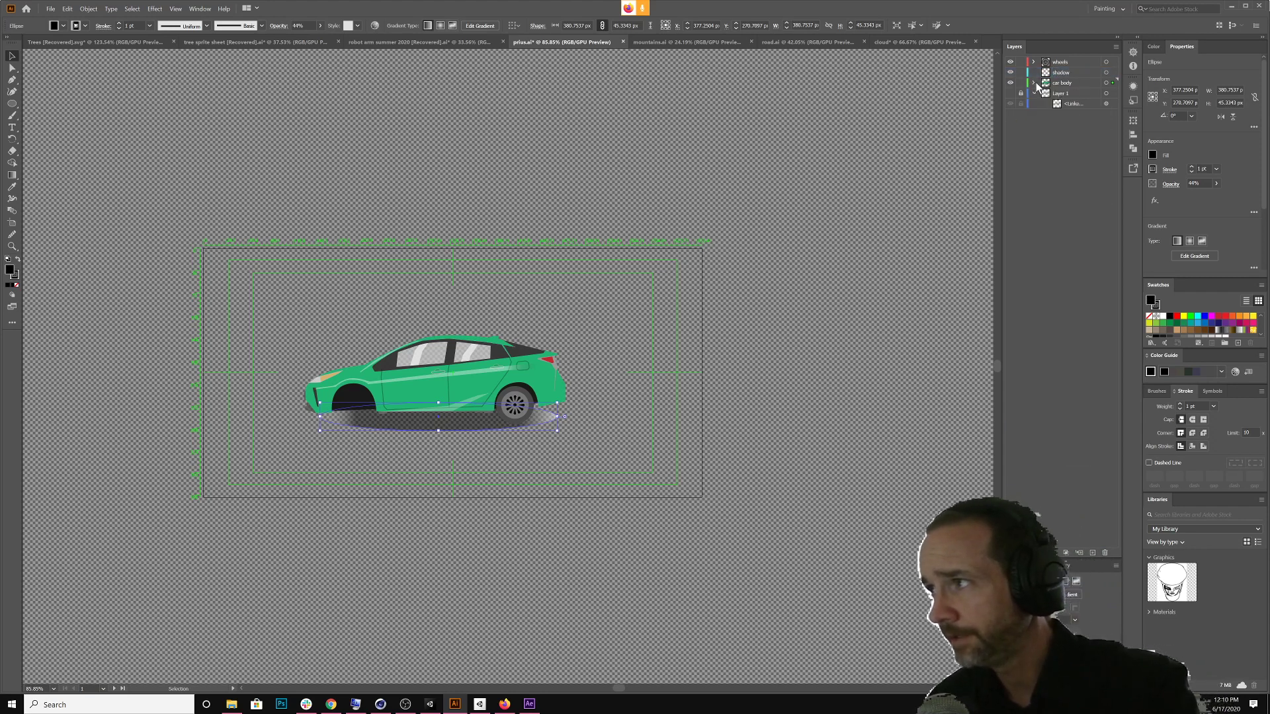
left_click(1092, 552)
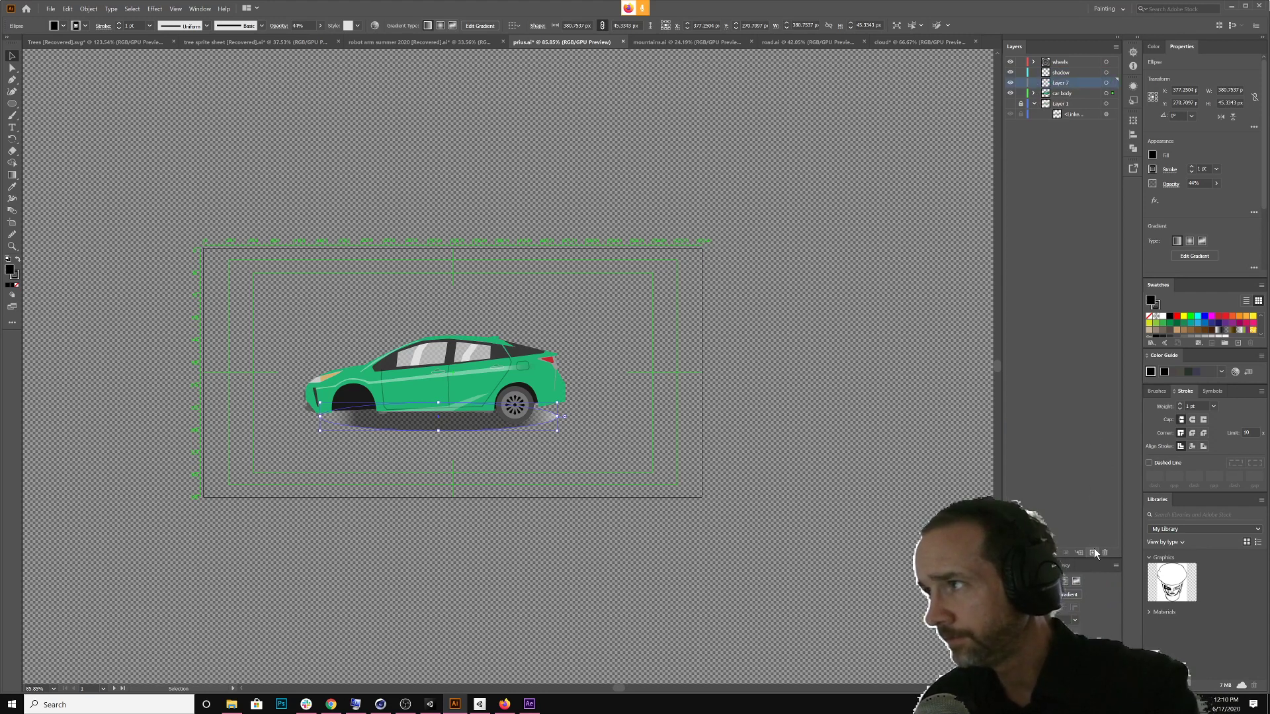
double_click(1063, 82)
type("c")
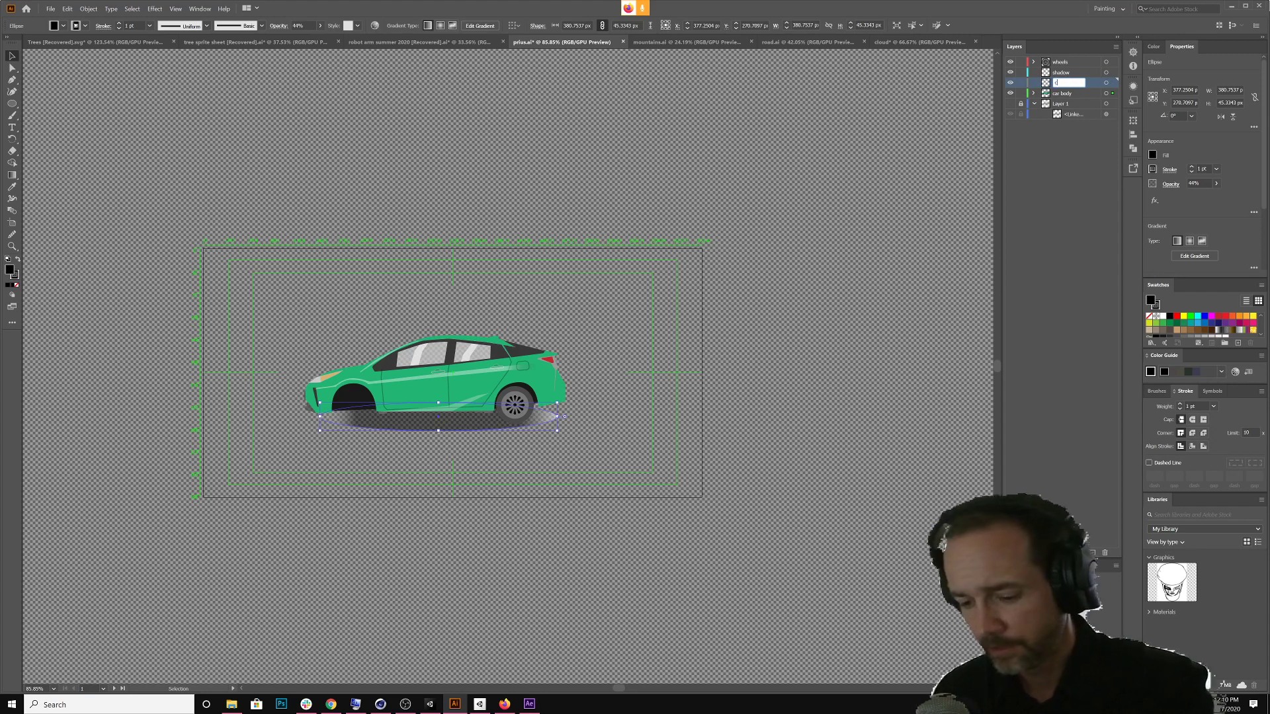
type("ar body c")
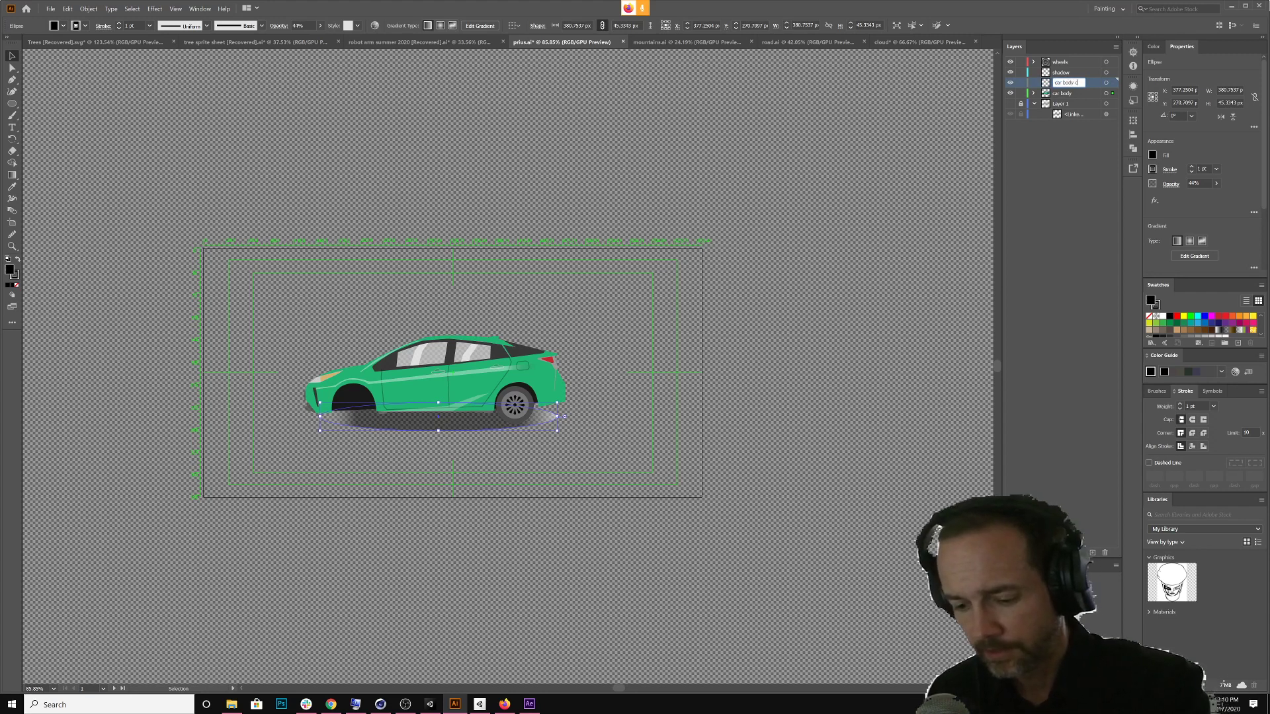
type("olor")
key("Return")
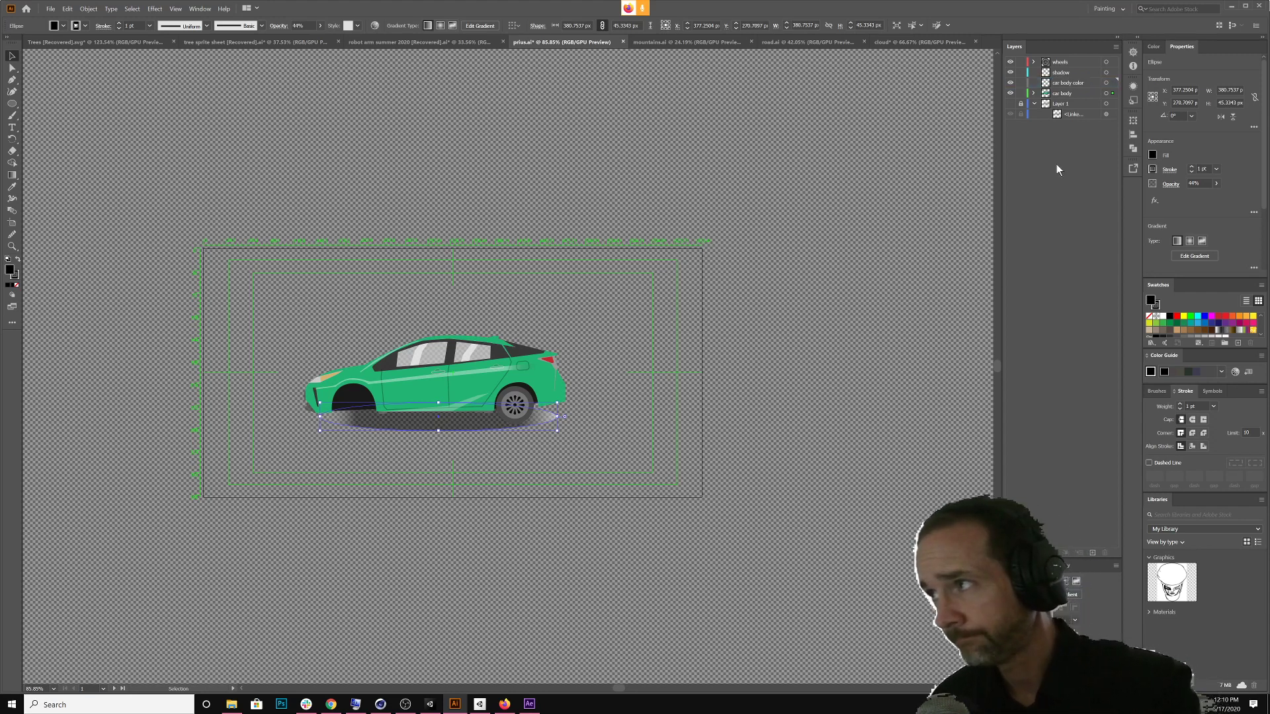
Identify the green body shape in the car body layer by toggling its visibility, and move it into the car body color layer
left_click(1033, 93)
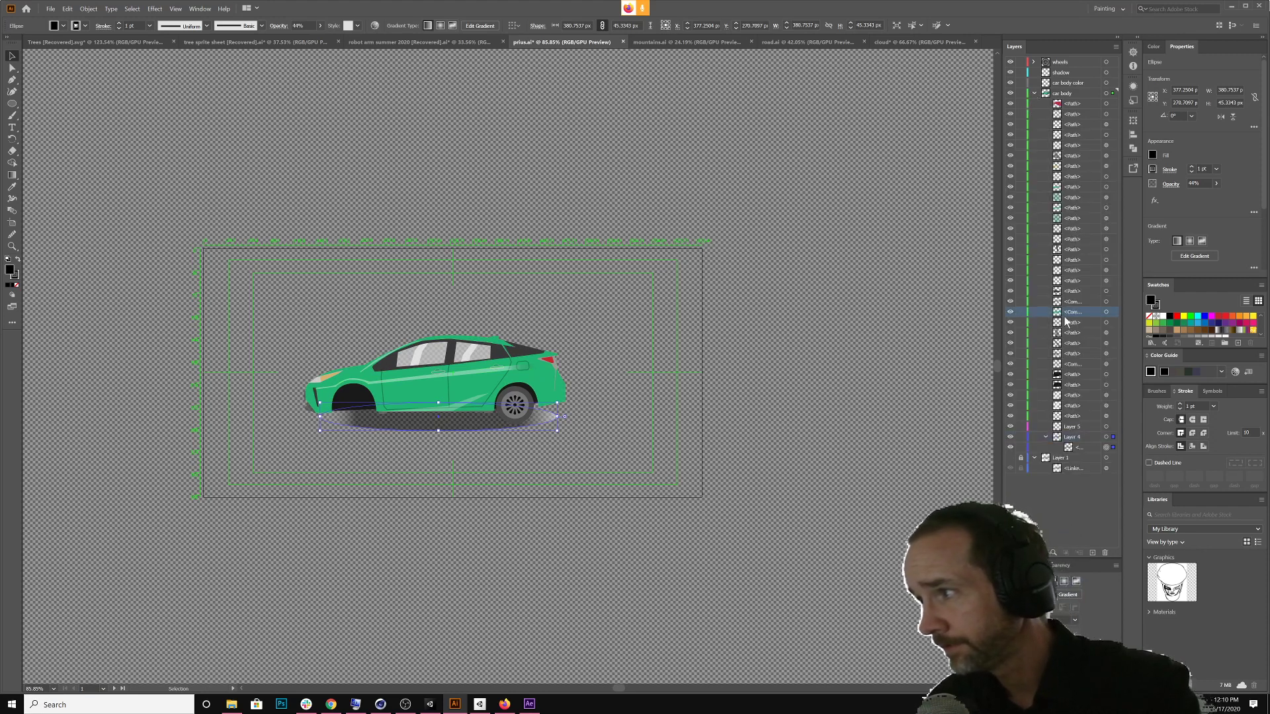
left_click(1009, 313)
left_click(1009, 314)
left_click(1009, 314)
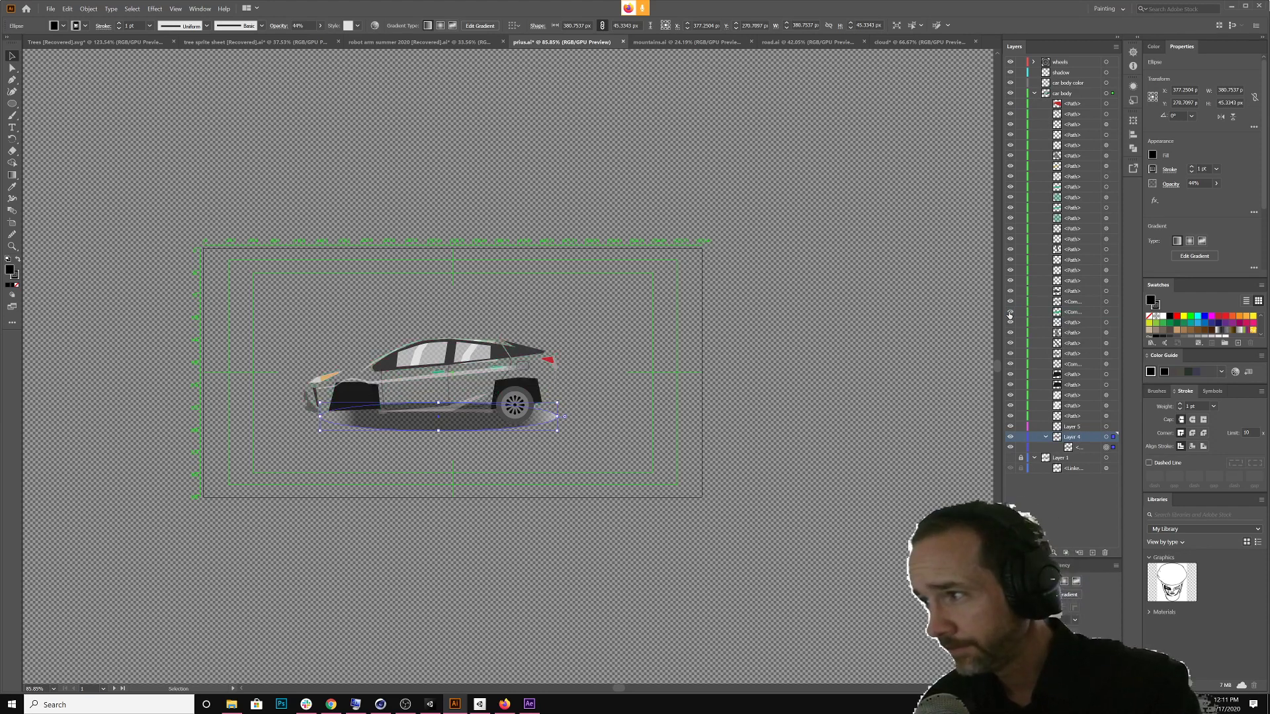
left_click(1009, 313)
left_click(1009, 314)
left_click(1009, 314)
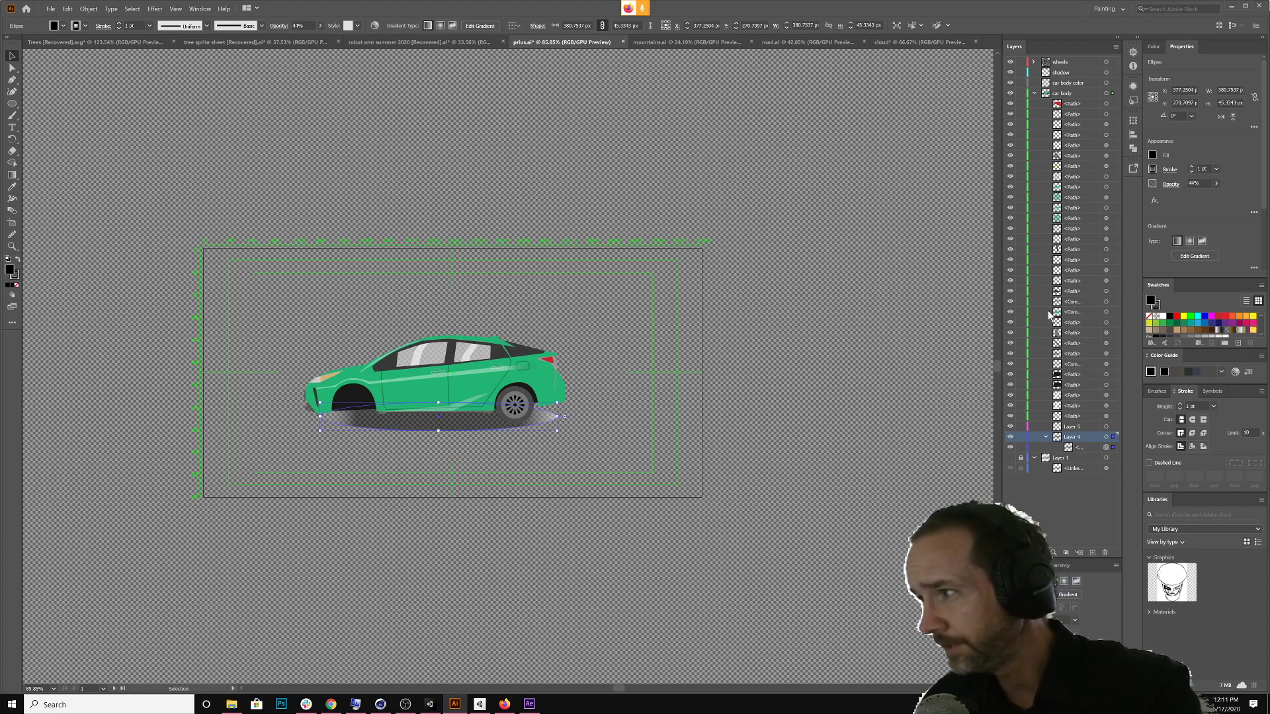
left_click(1010, 312)
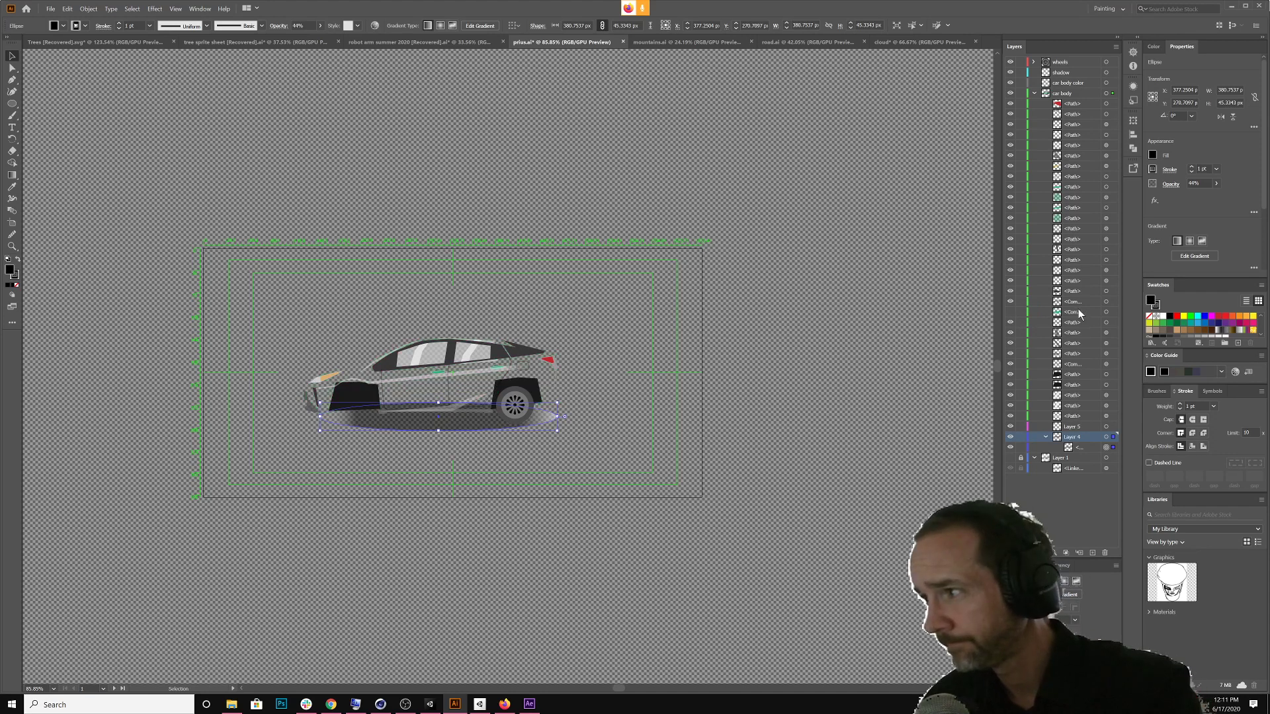
left_click_drag(1078, 311, 1069, 82)
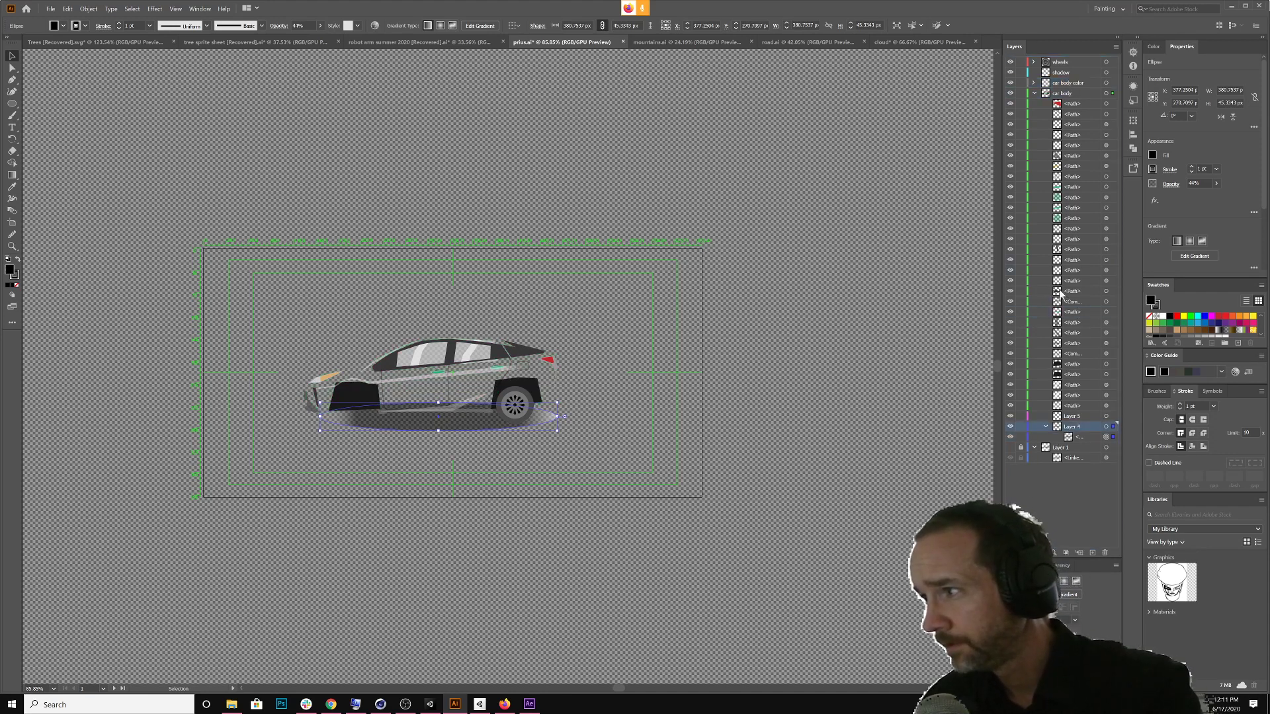
Move the four small green door-handle paths from the car body layer into the car body color layer
left_click(1065, 219)
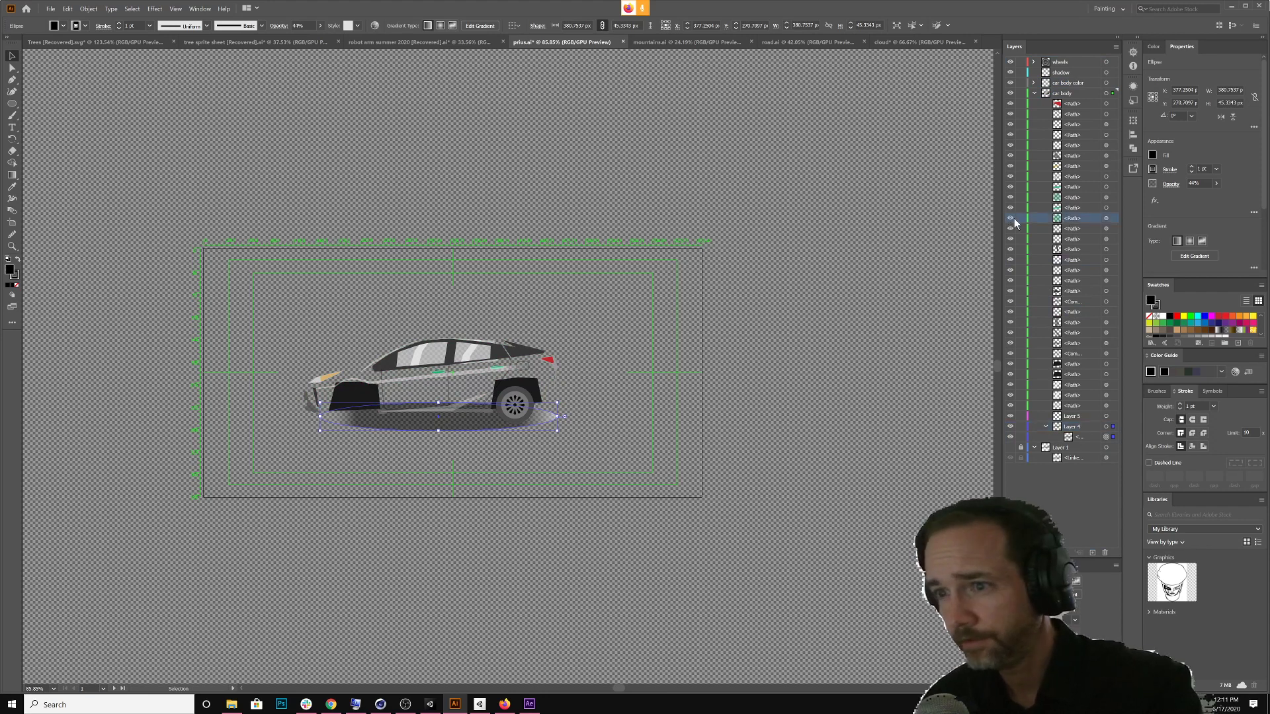
left_click(1012, 219)
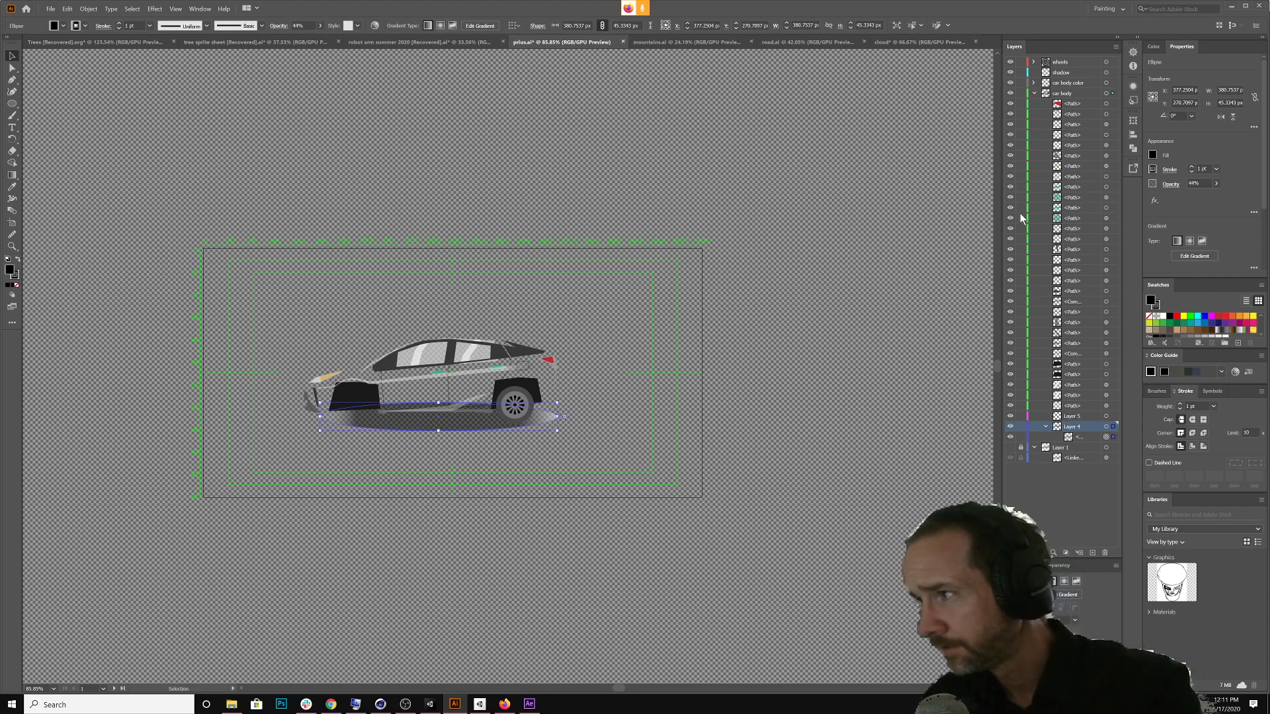
left_click(1083, 190)
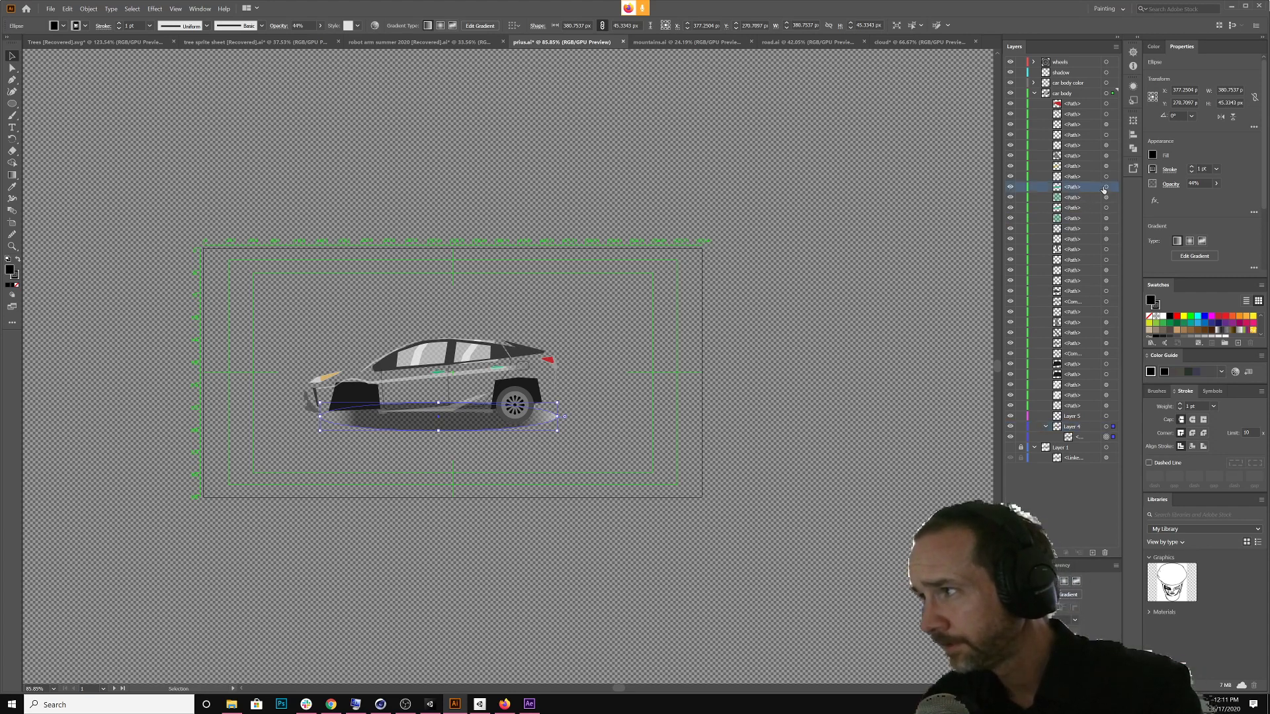
left_click(1106, 190)
left_click(1082, 198, "shift")
left_click(1082, 206, "shift")
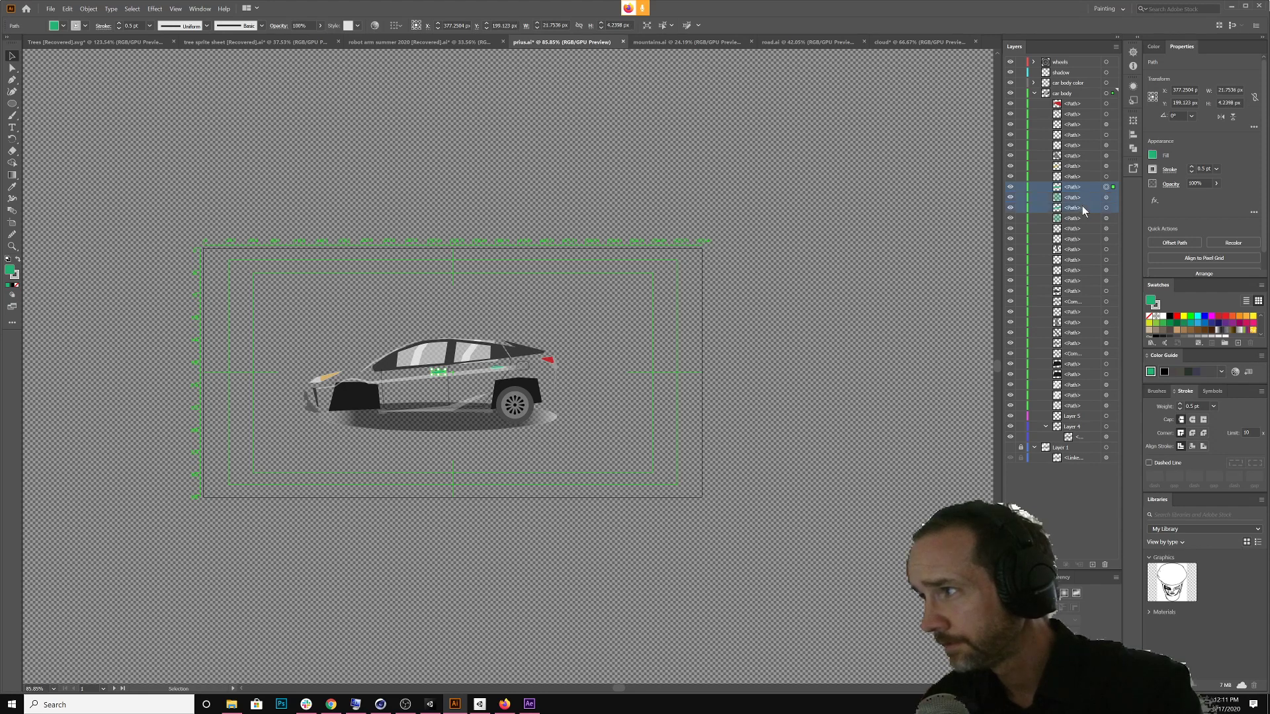
left_click(1079, 220, "shift")
left_click_drag(1076, 192, 1076, 88)
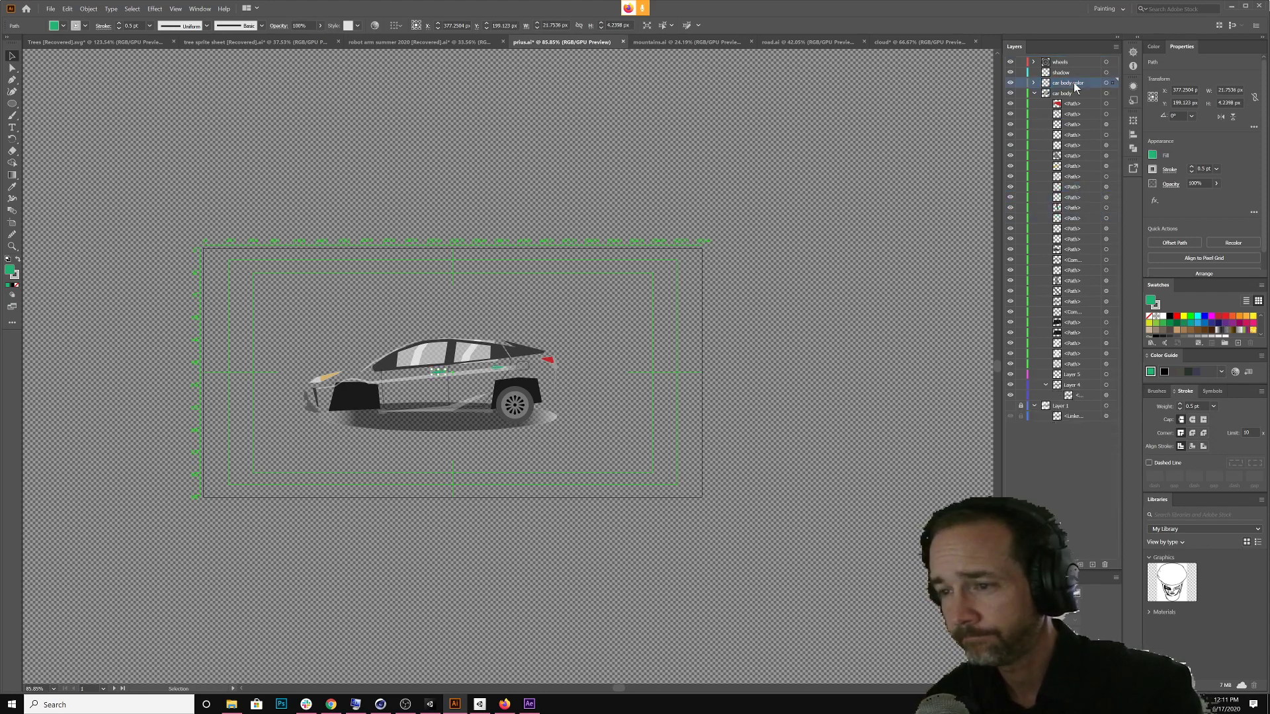
Expand the car body color layer and switch its visibility off and on to show the hidden green body shape again
left_click(1011, 84)
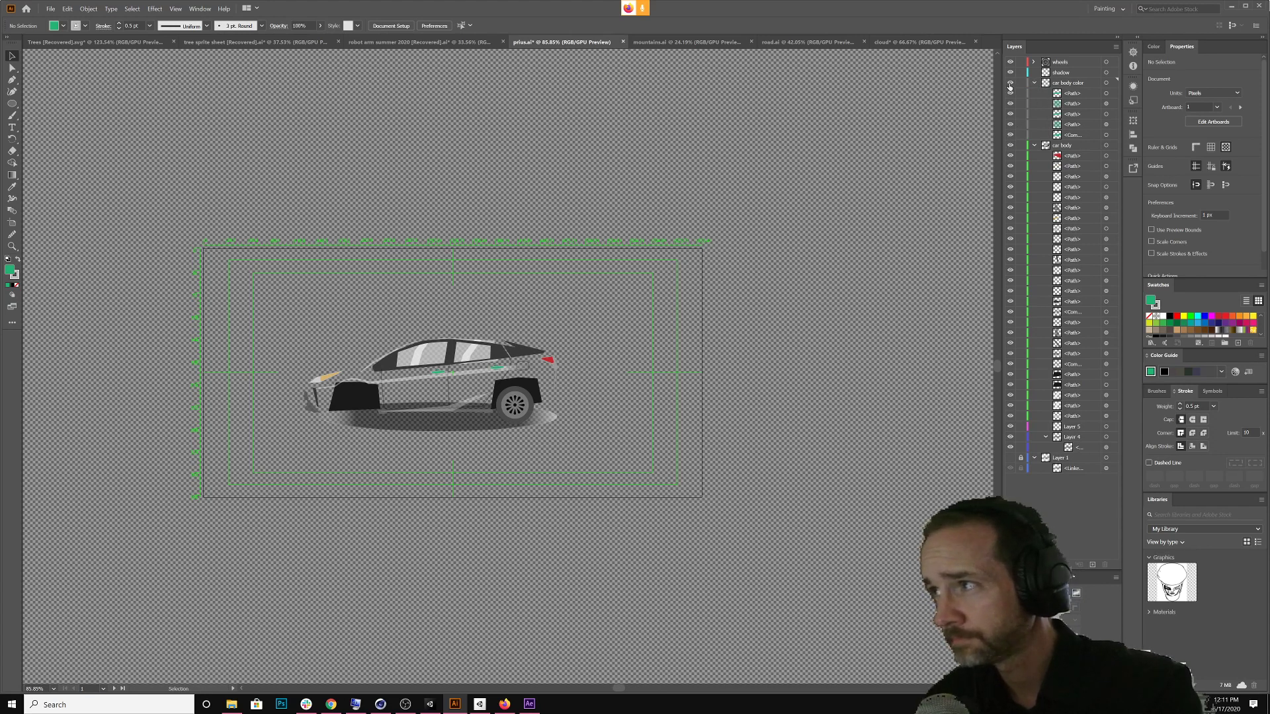
left_click(1010, 83)
left_click(1011, 83)
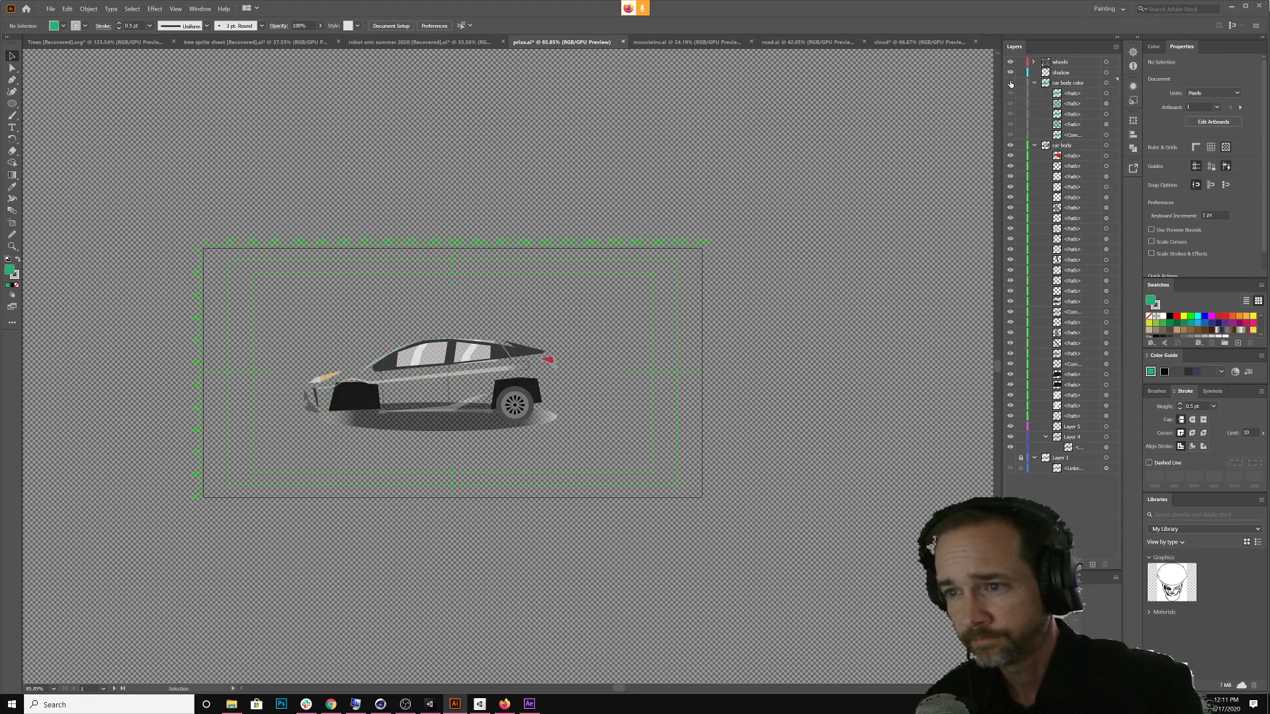
left_click(1010, 83)
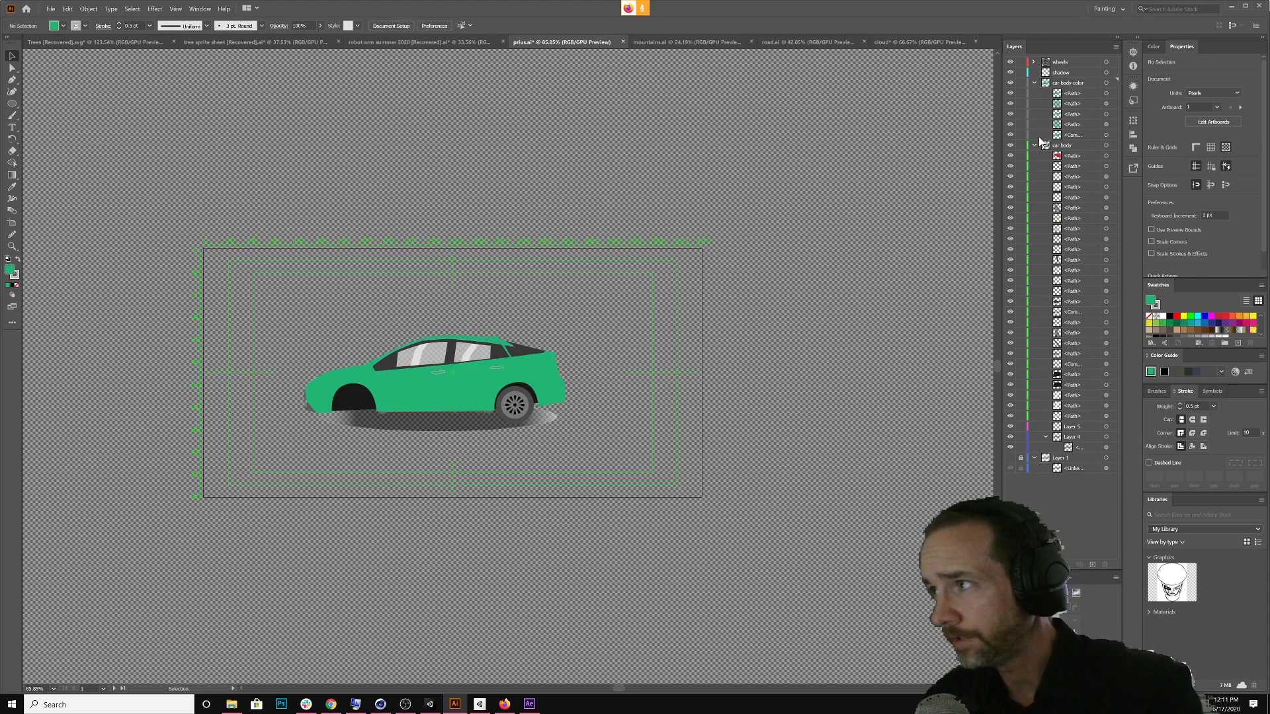
Collapse the car body and car body color layers and move car body color beneath car body
left_click(1034, 145)
left_click(1034, 84)
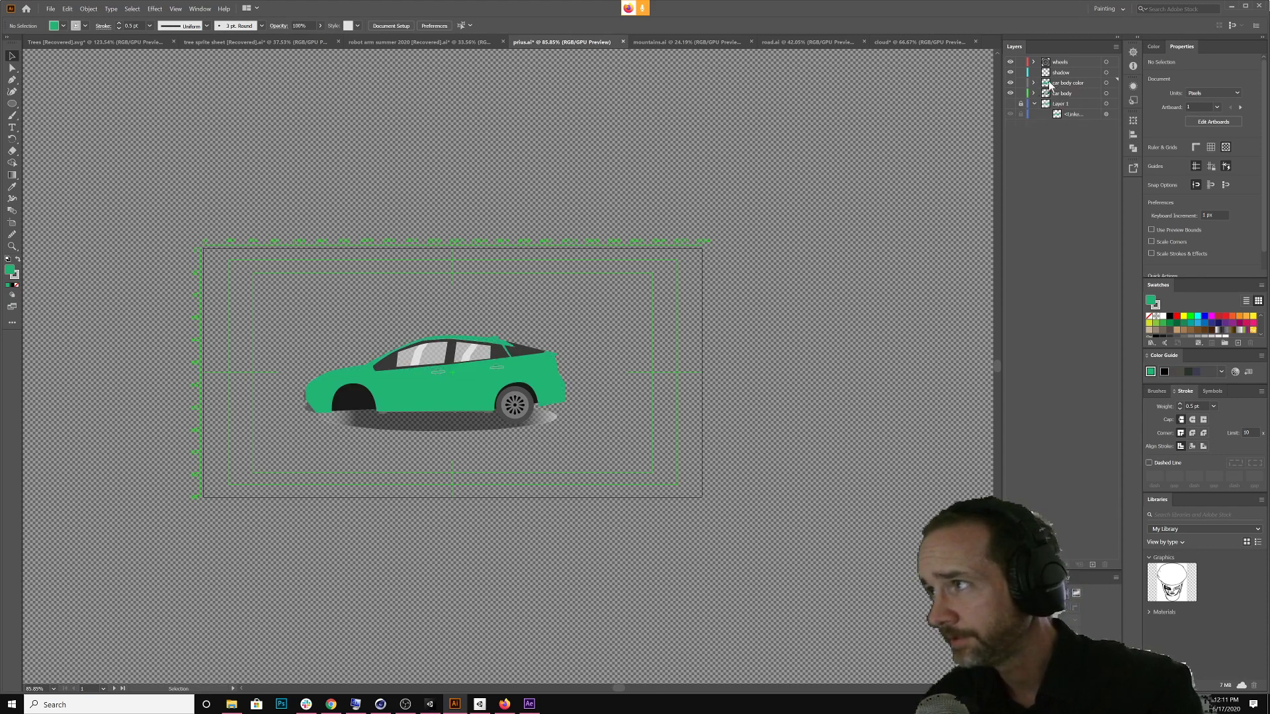
left_click_drag(1065, 86, 1066, 99)
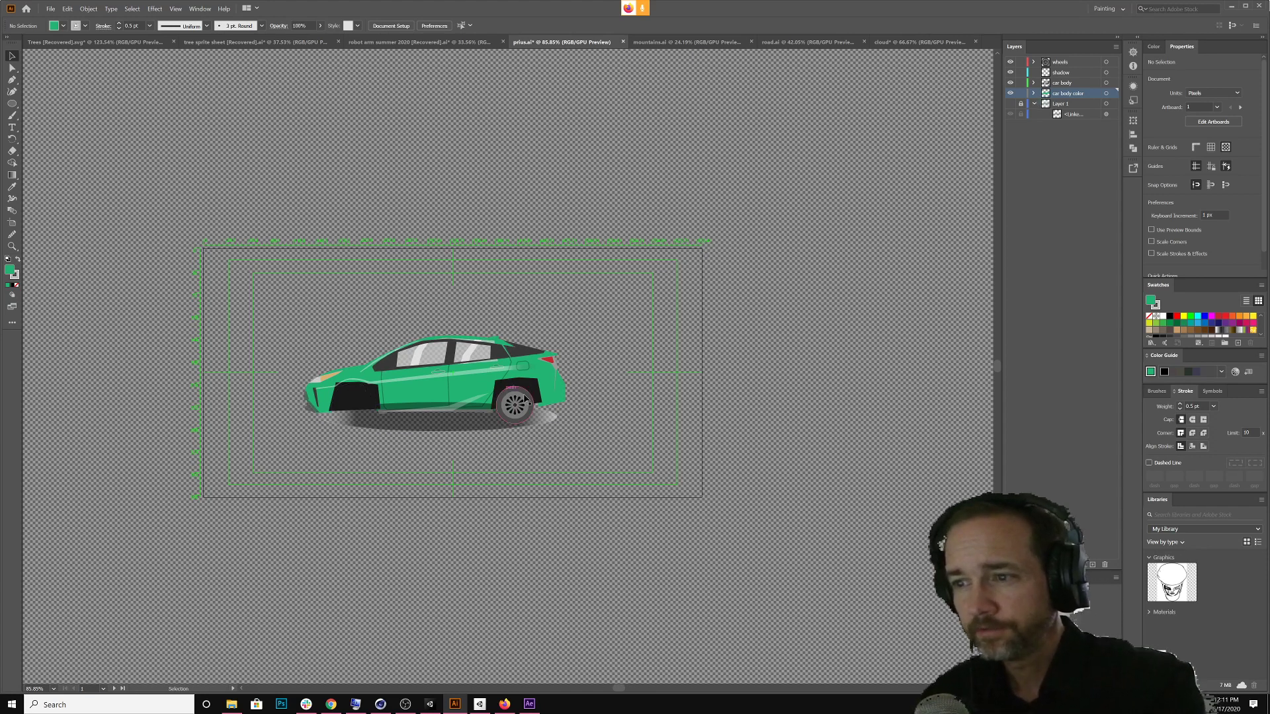
Move the two black wheel-well paths out of the car body layer to the end of the car body color layer, beneath the green body
left_click(1033, 93)
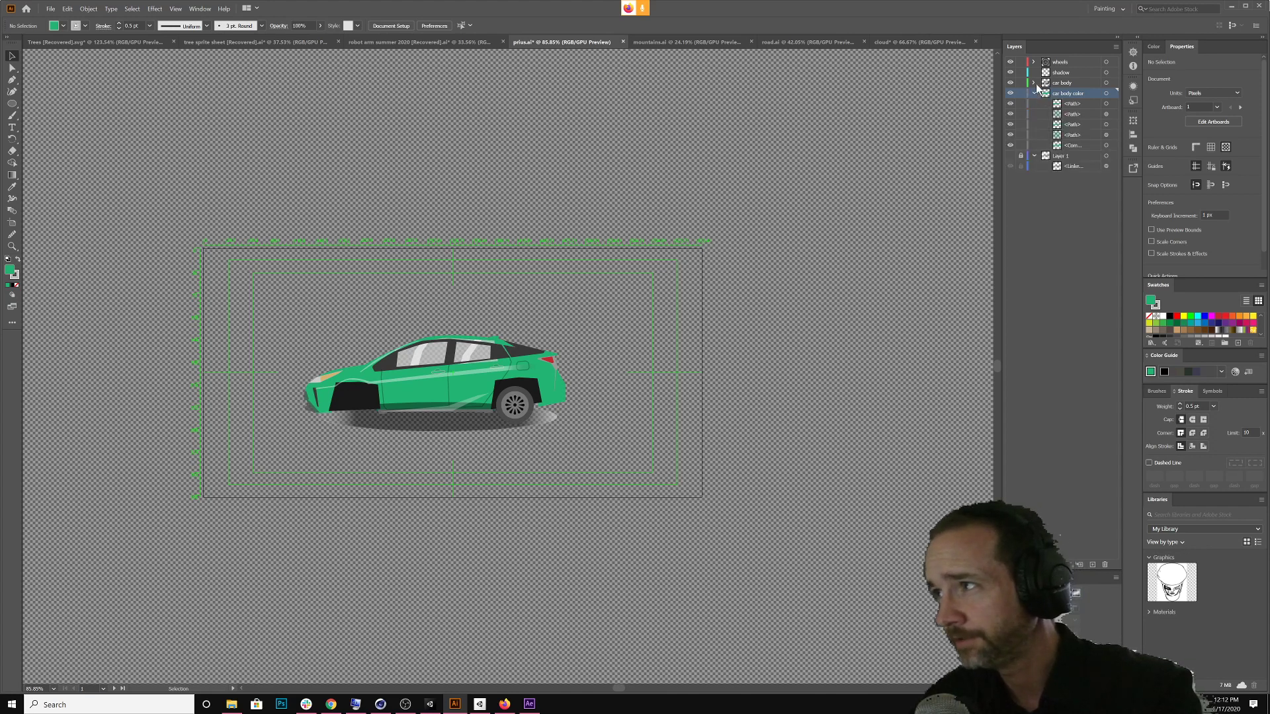
left_click(1034, 83)
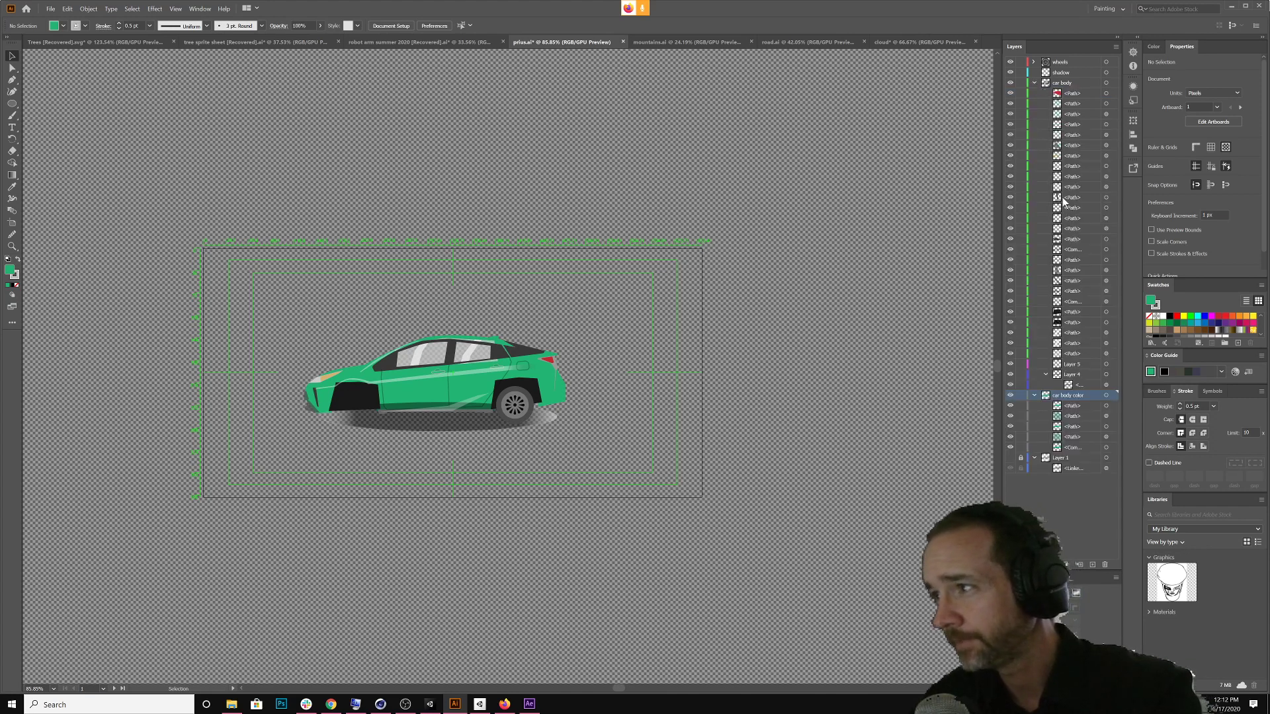
left_click(1082, 314)
left_click(1083, 320, "shift")
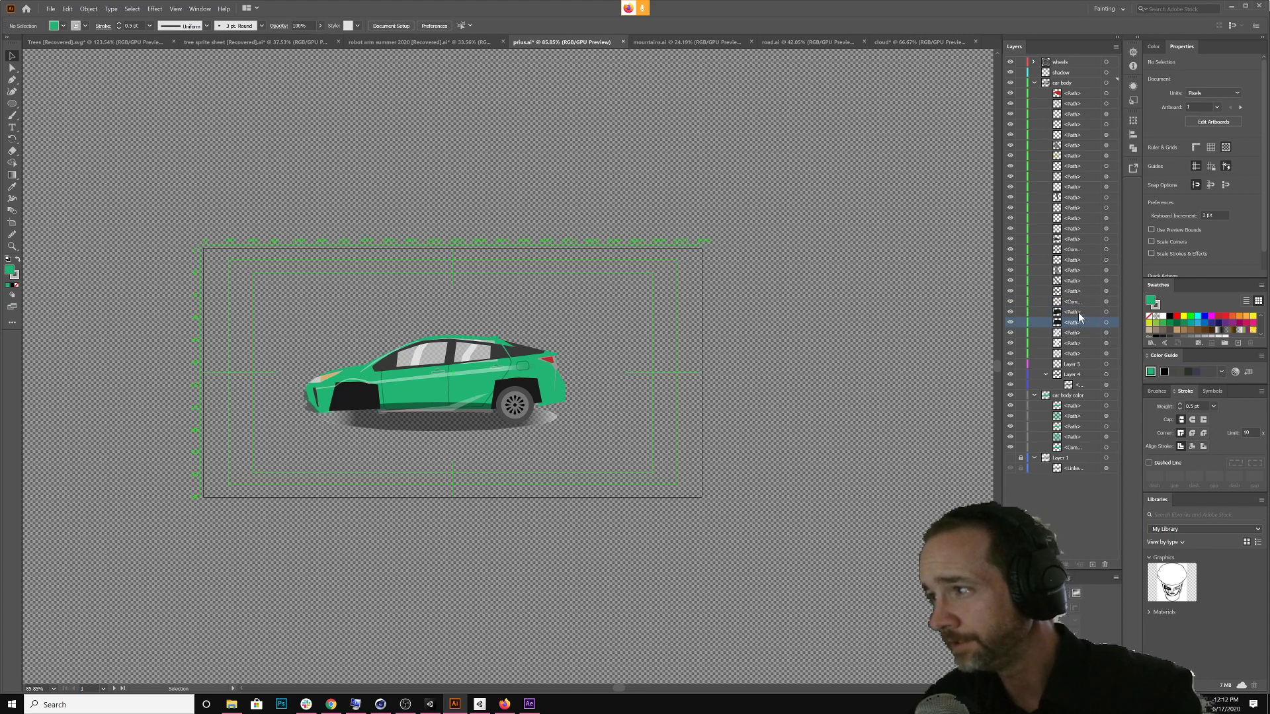
left_click_drag(1080, 316, 1077, 392)
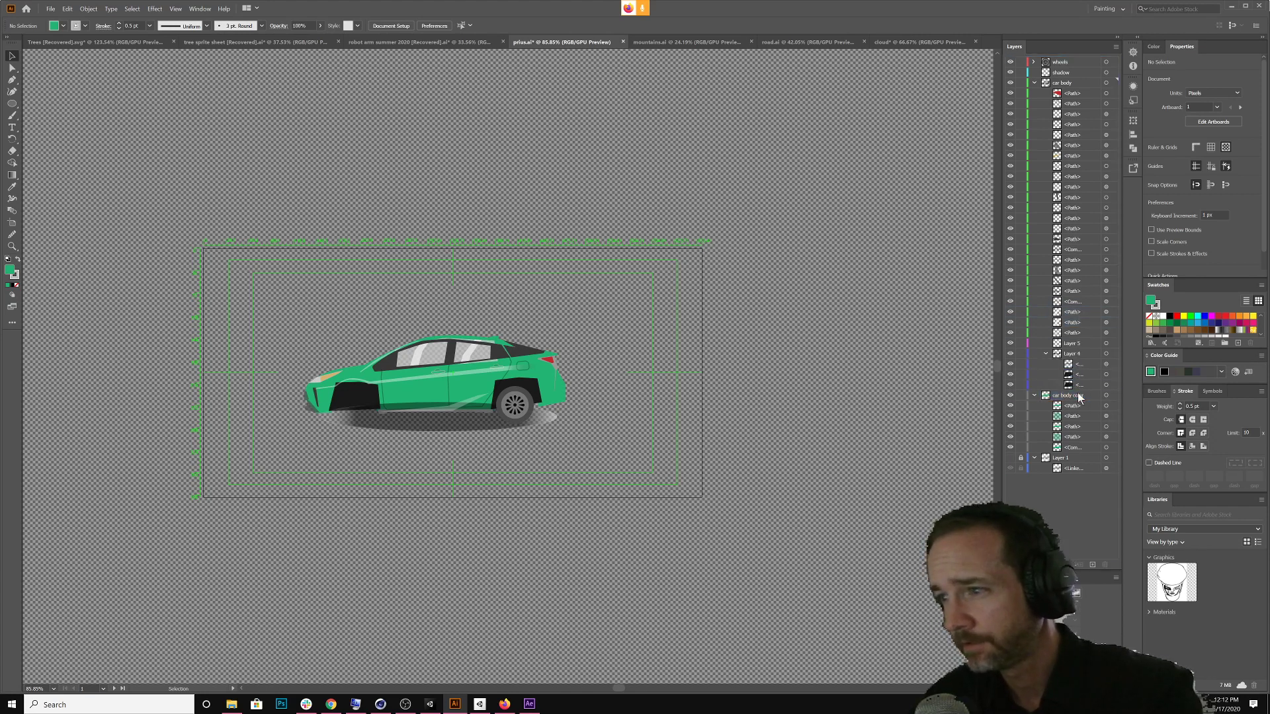
left_click(1080, 375)
left_click(1082, 384, "shift")
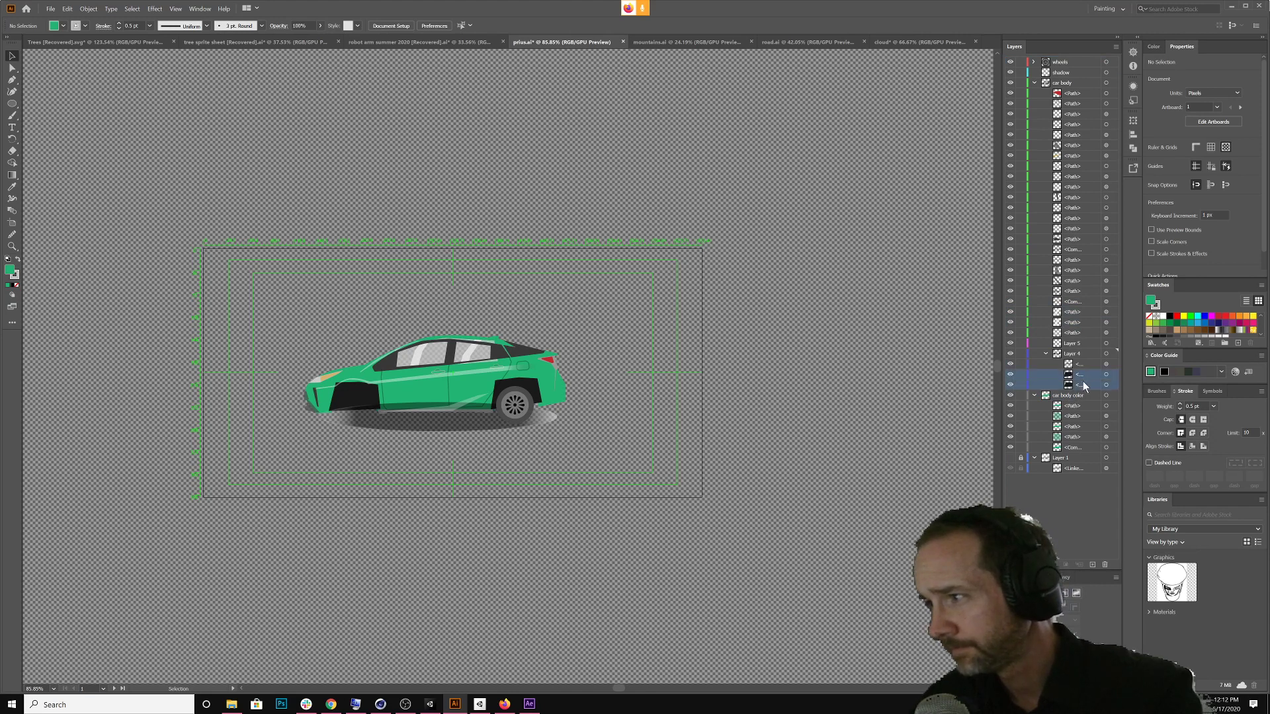
left_click_drag(1082, 386, 1075, 448)
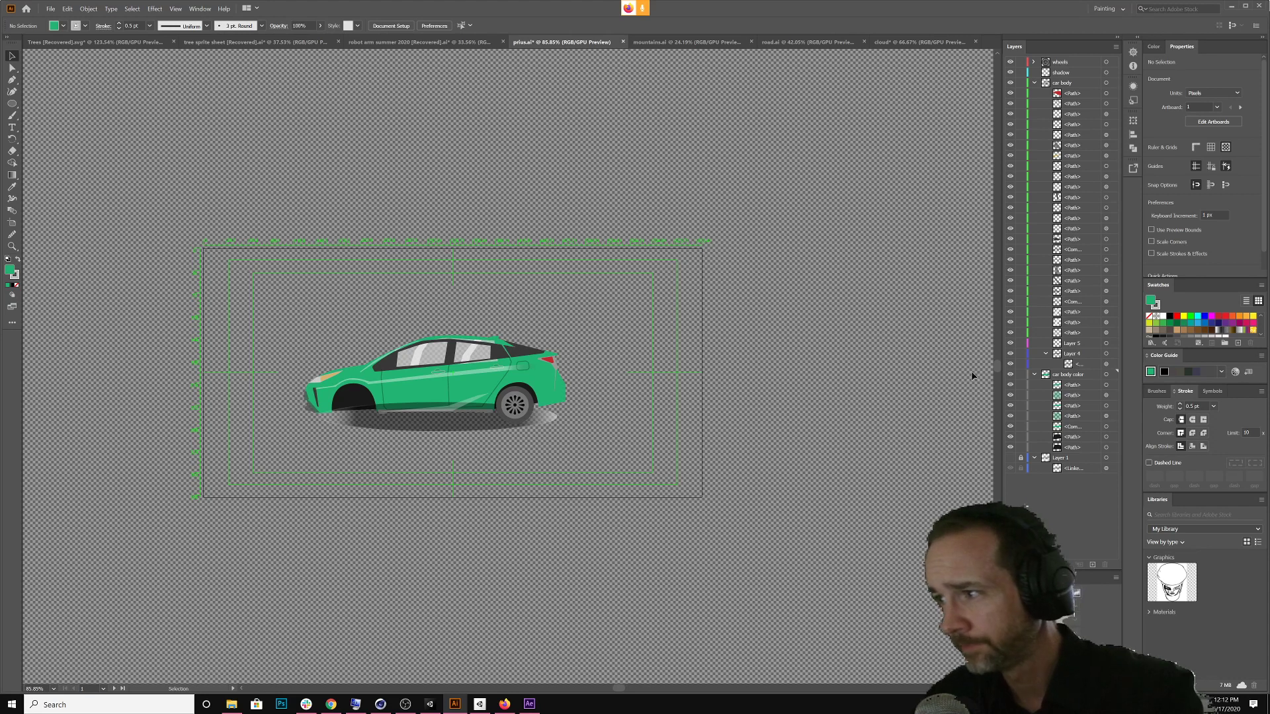
Toggle the car body color layer's visibility repeatedly to check which parts of the car it contains
left_click(1009, 375)
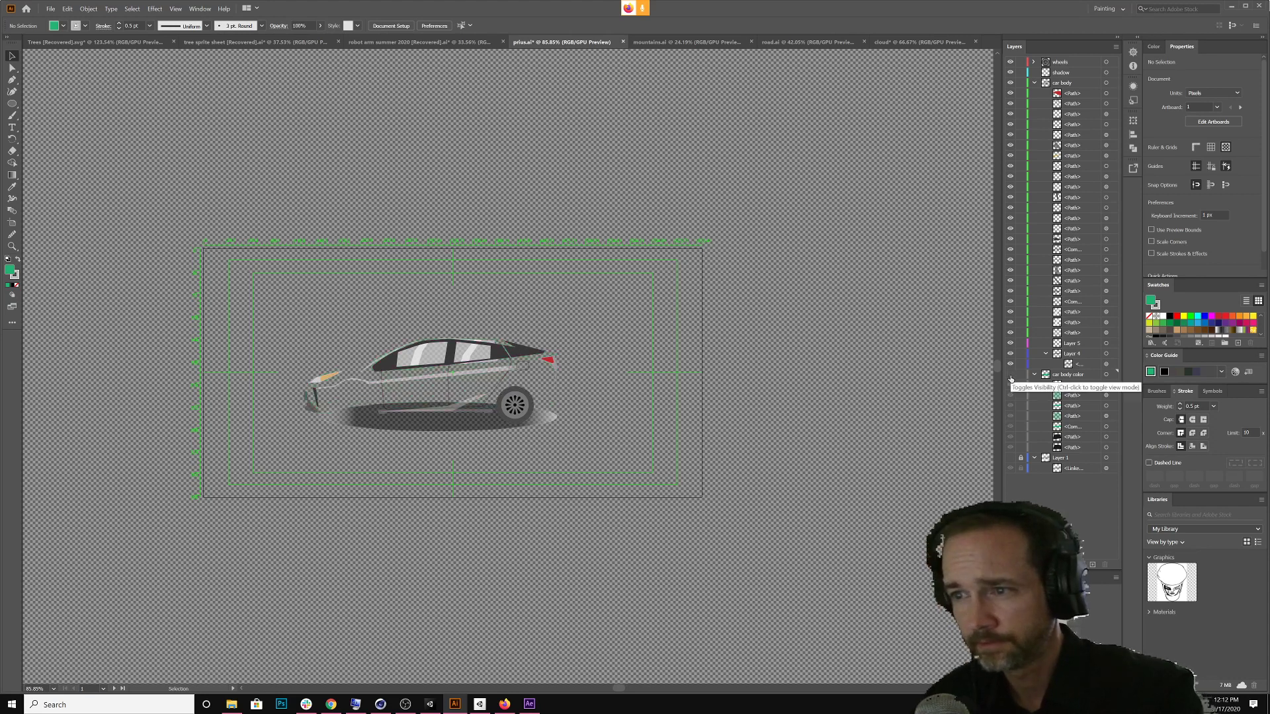
left_click(1009, 375)
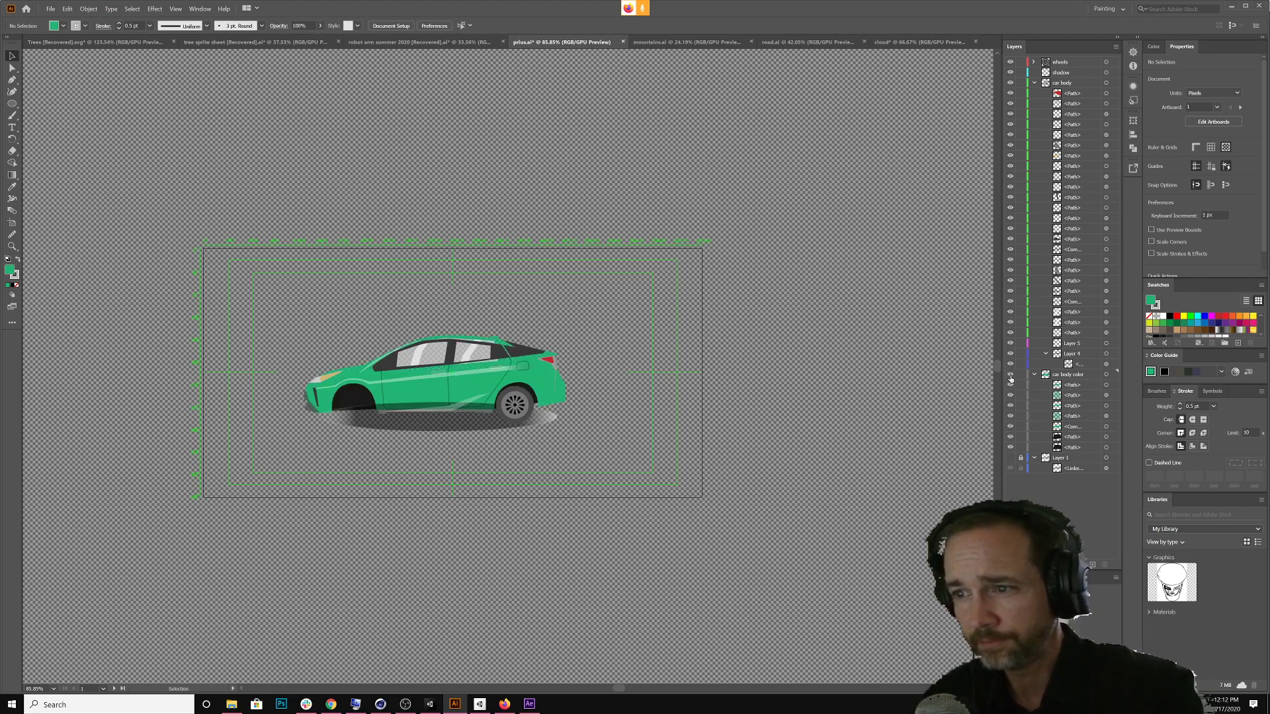
left_click(1009, 375)
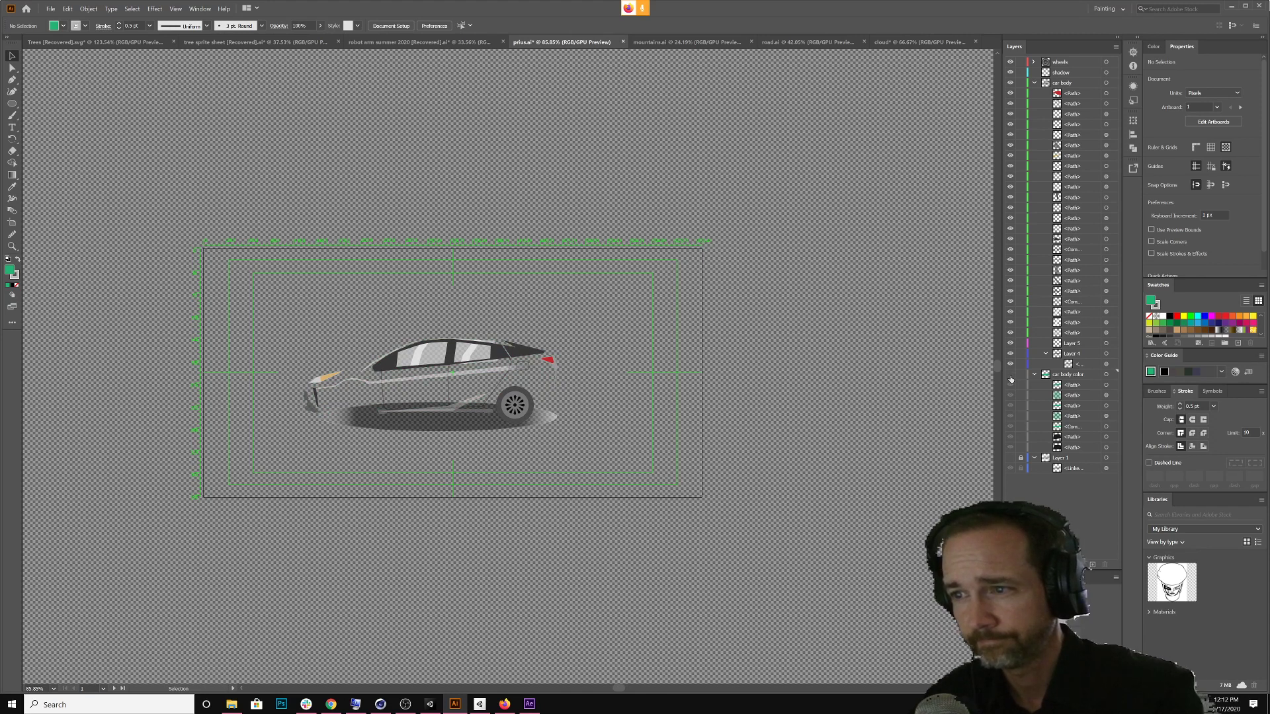
left_click(1010, 375)
left_click(1010, 375)
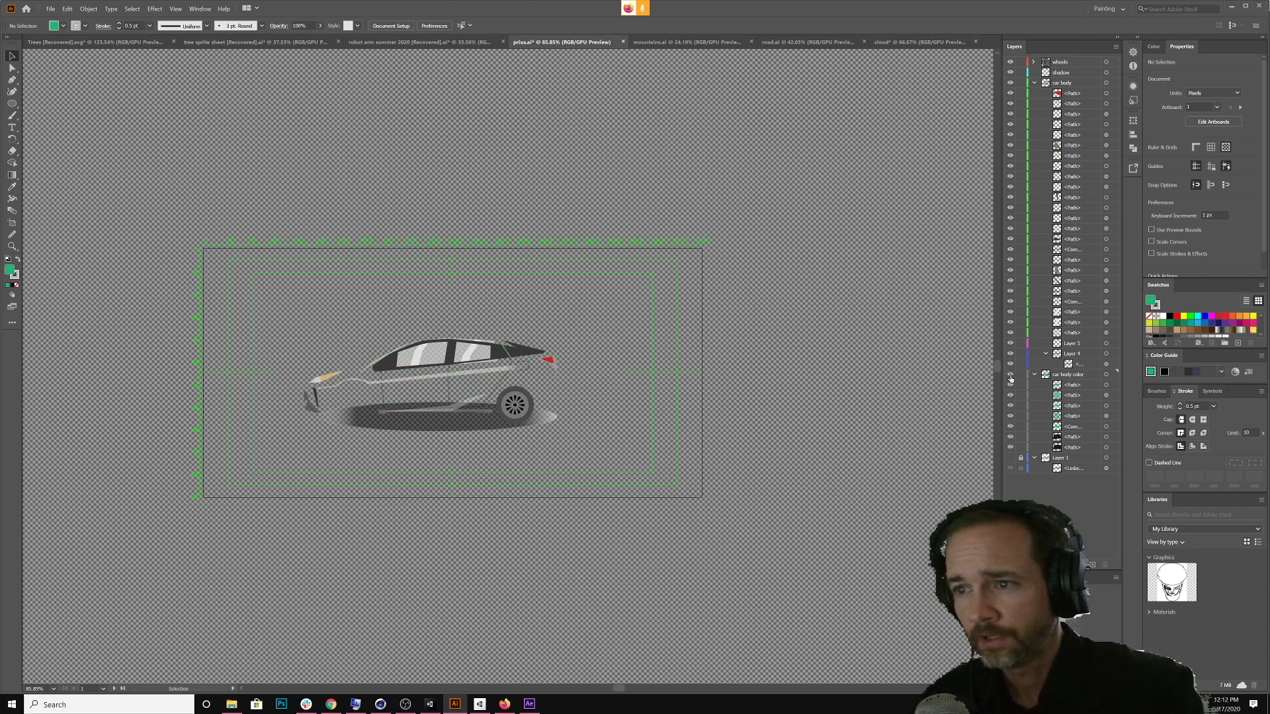
left_click(1010, 374)
left_click(1010, 375)
left_click(1009, 375)
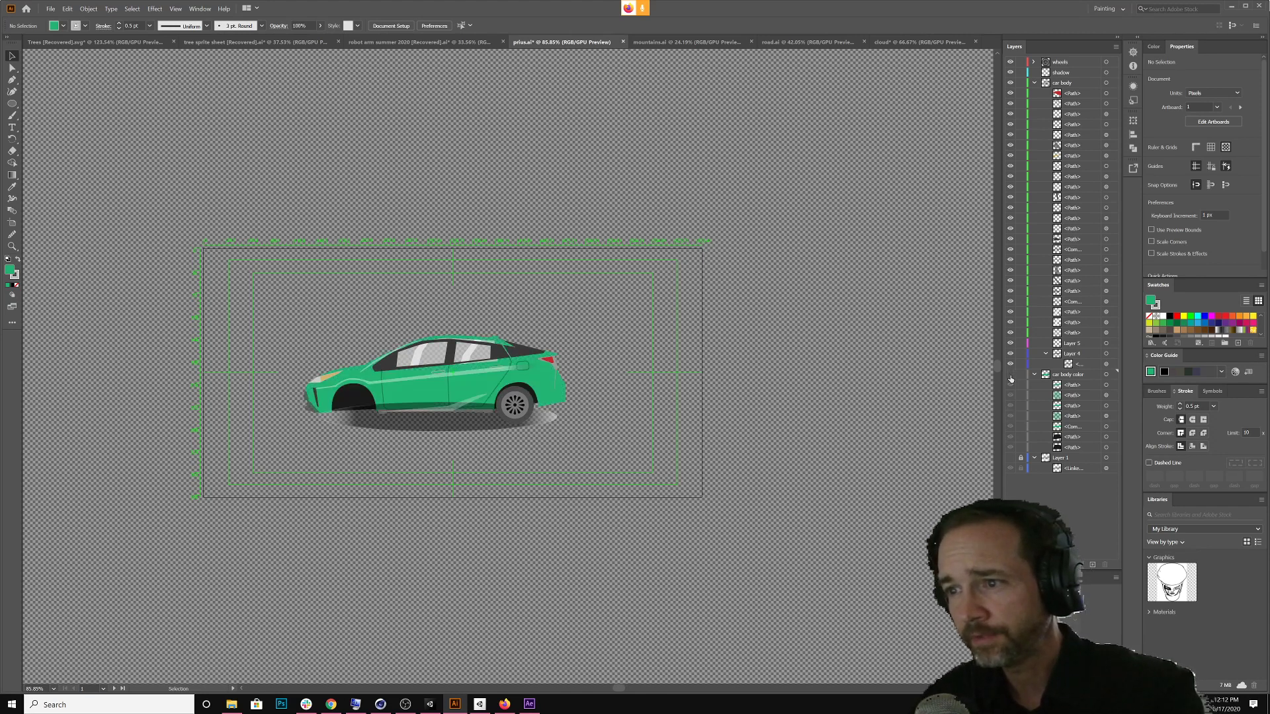
left_click(1010, 374)
left_click(1010, 375)
left_click(1009, 375)
left_click(1009, 375)
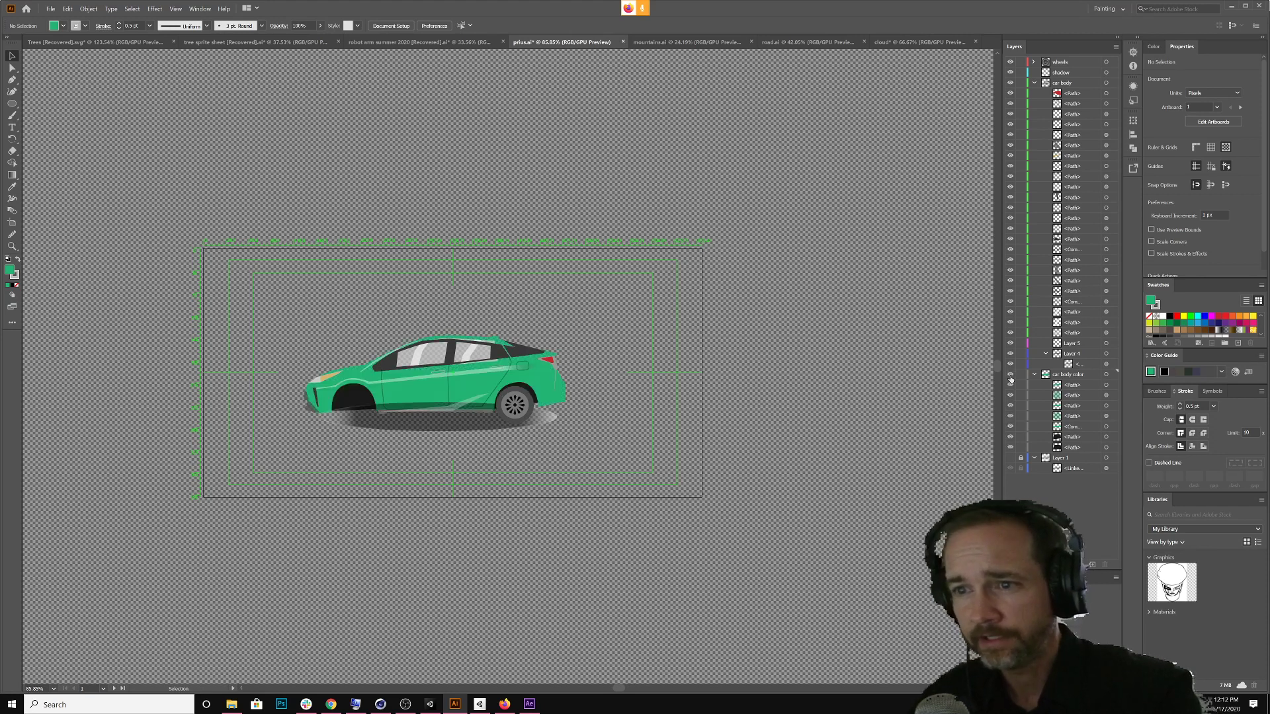
left_click(1010, 375)
left_click(1009, 375)
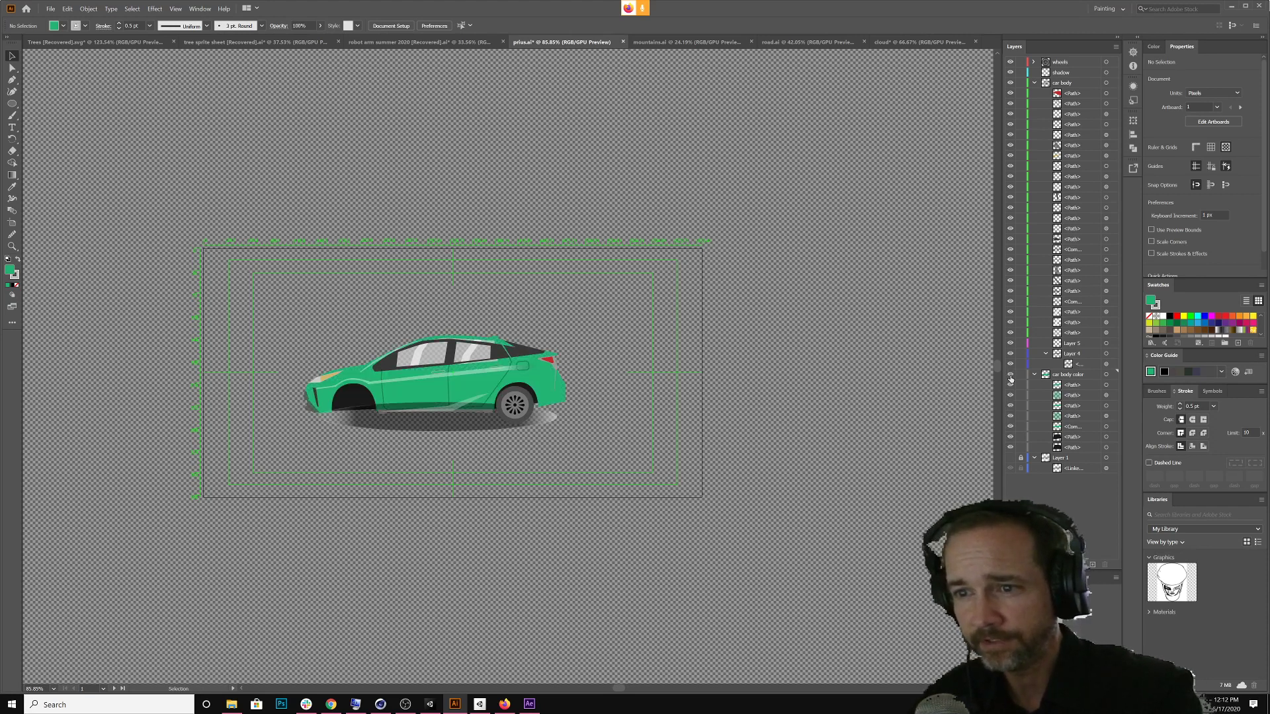
Select the five green body shapes in the car body color layer and fill them with white
left_click(1010, 375)
left_click(1010, 375)
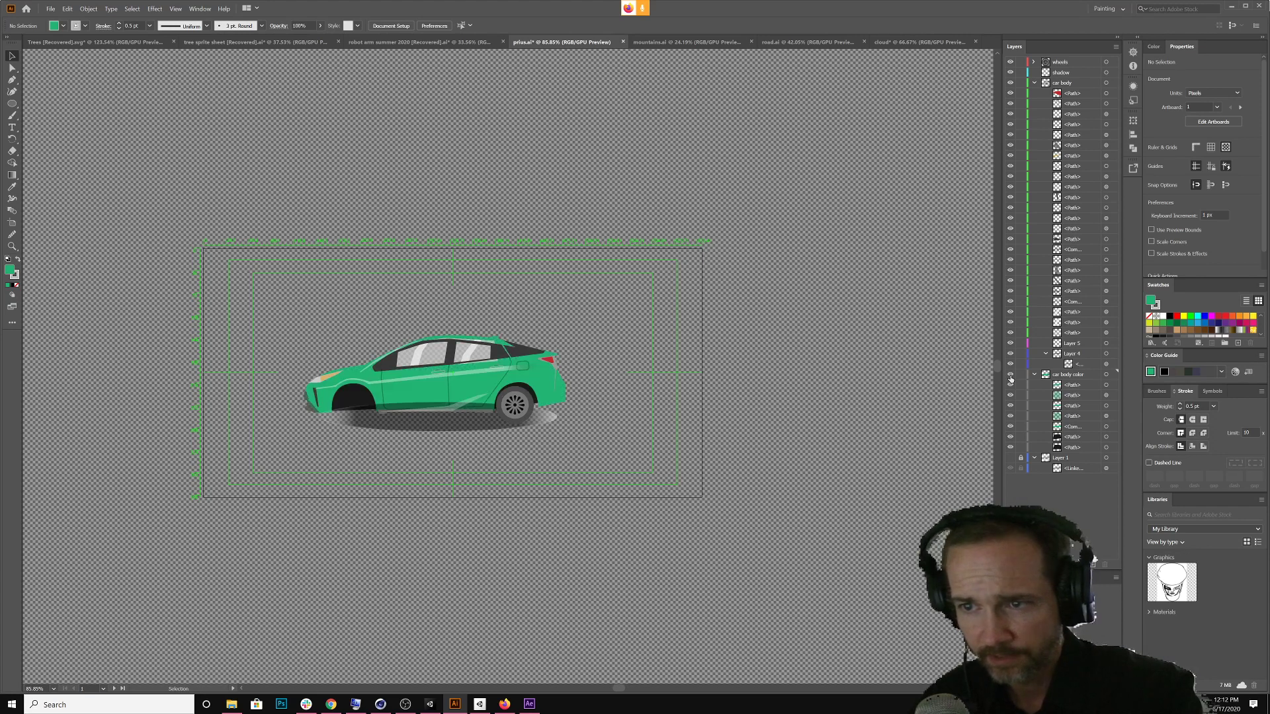
left_click(1064, 386)
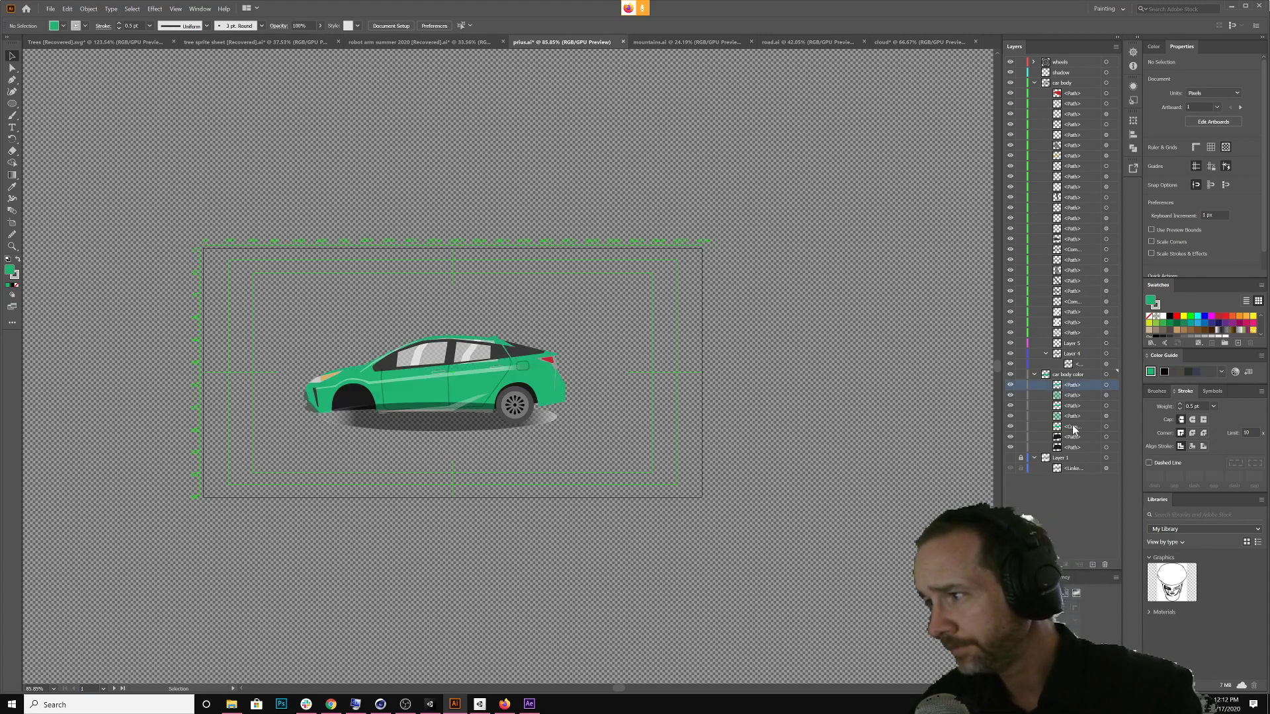
left_click(1107, 385)
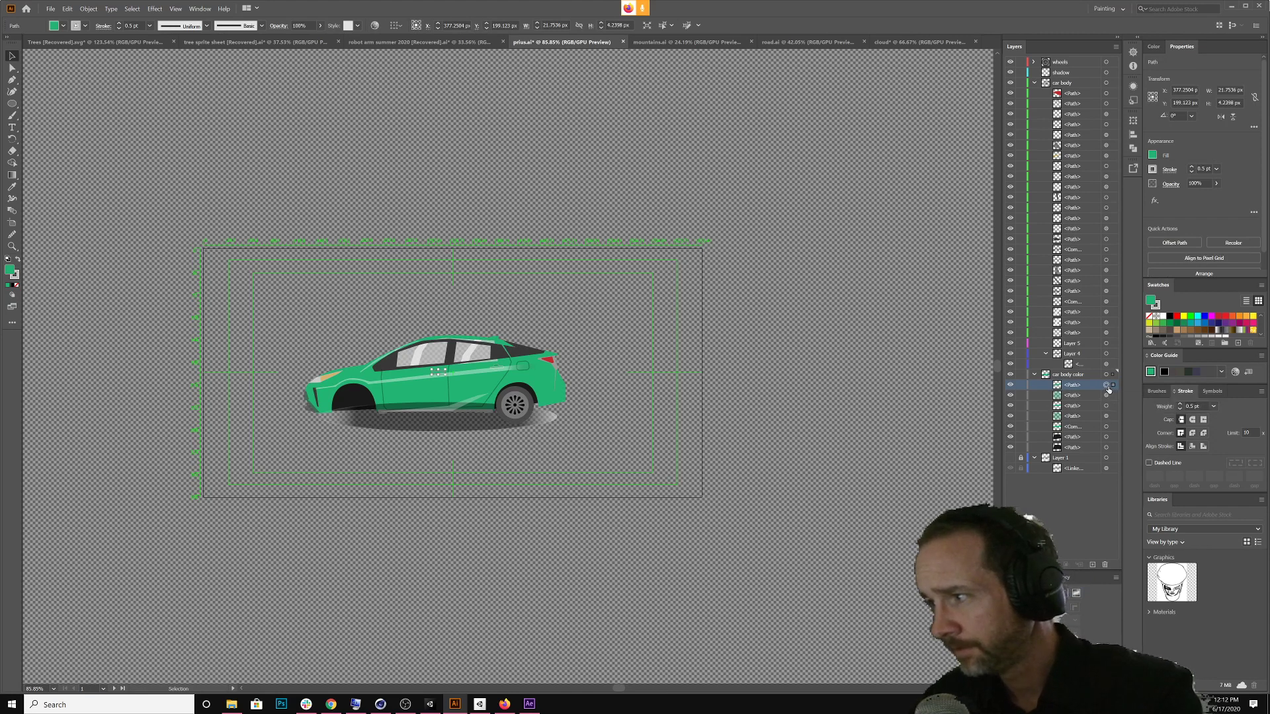
left_click(1105, 396, "shift")
left_click(1105, 405, "shift")
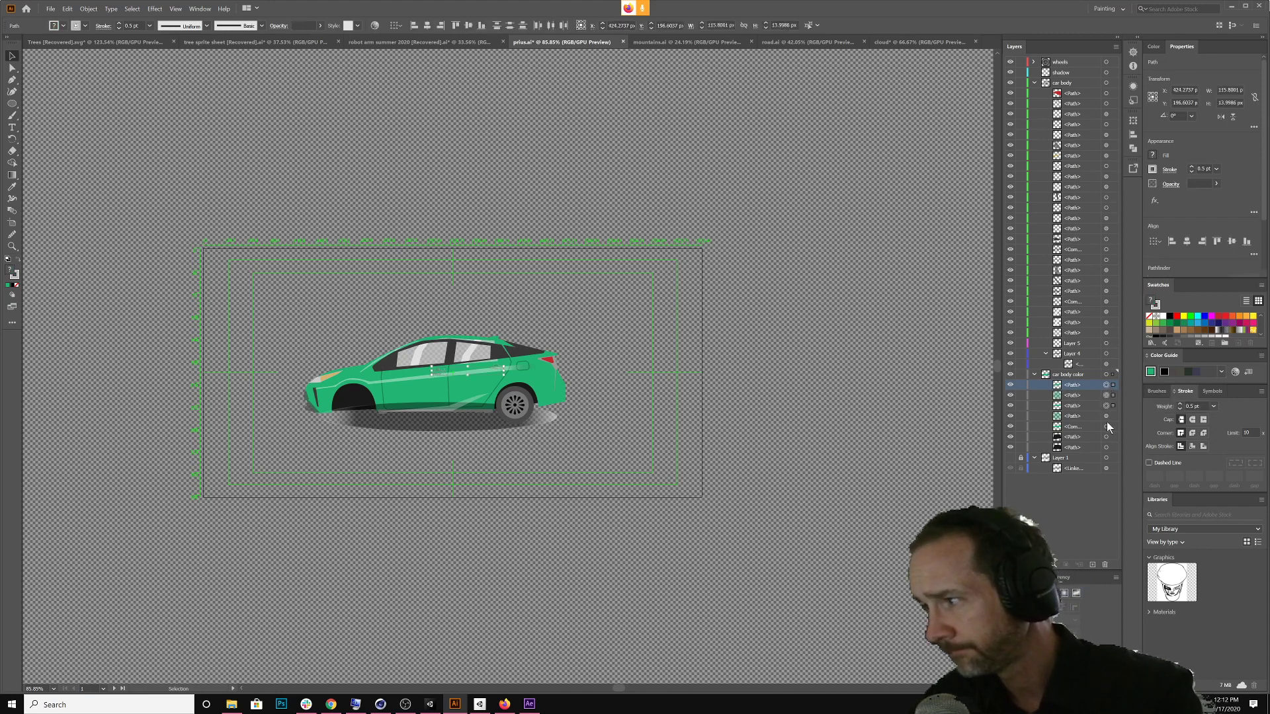
left_click(1106, 416)
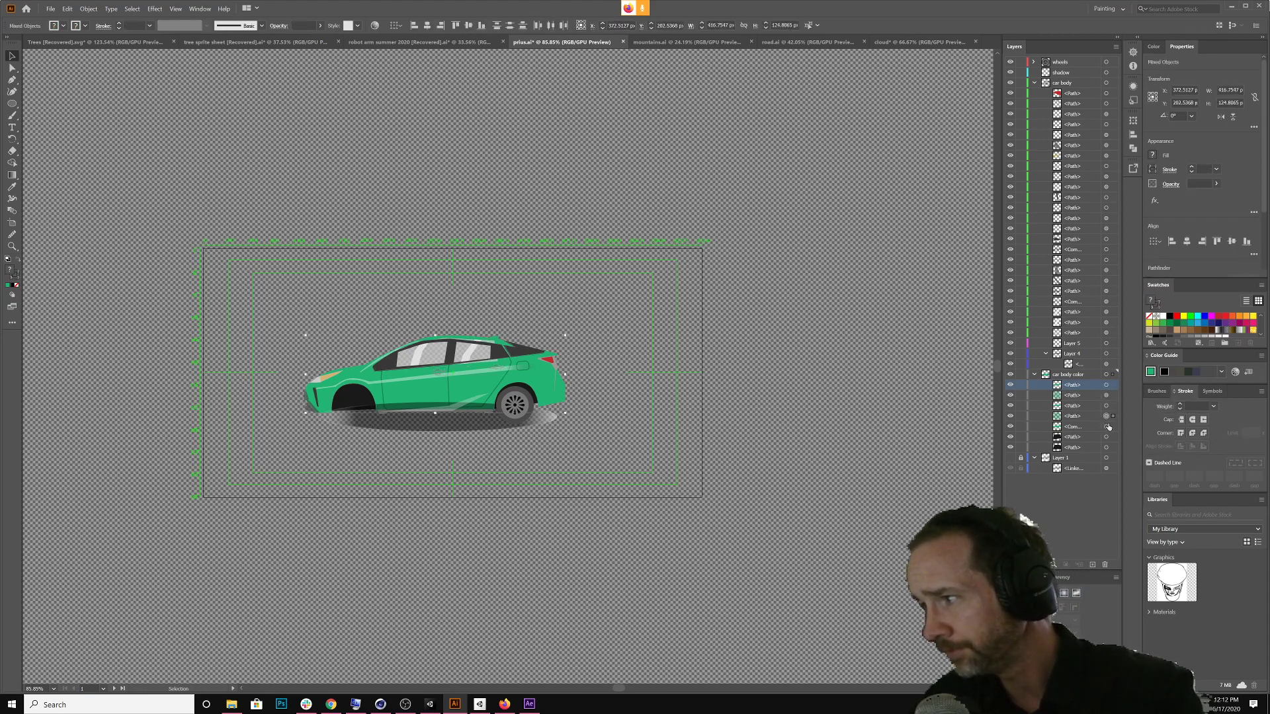
left_click(1105, 426, "shift")
left_click(1105, 405, "shift")
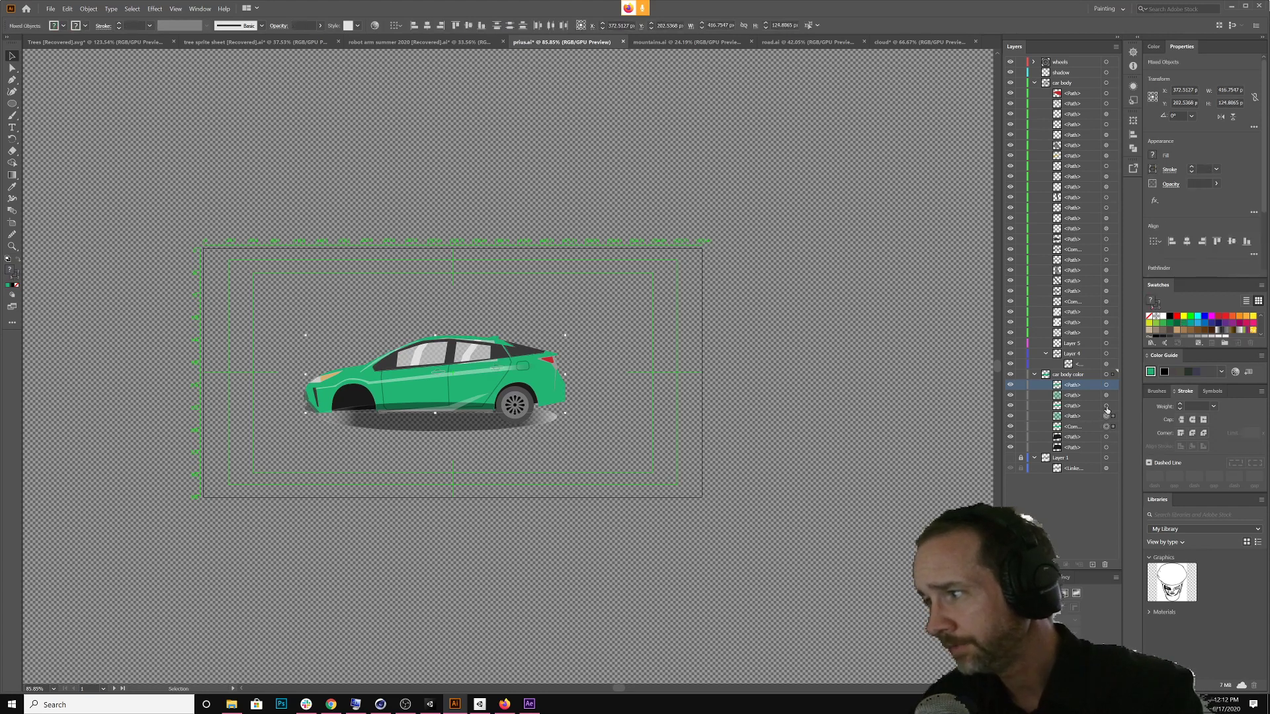
left_click(1106, 395, "shift")
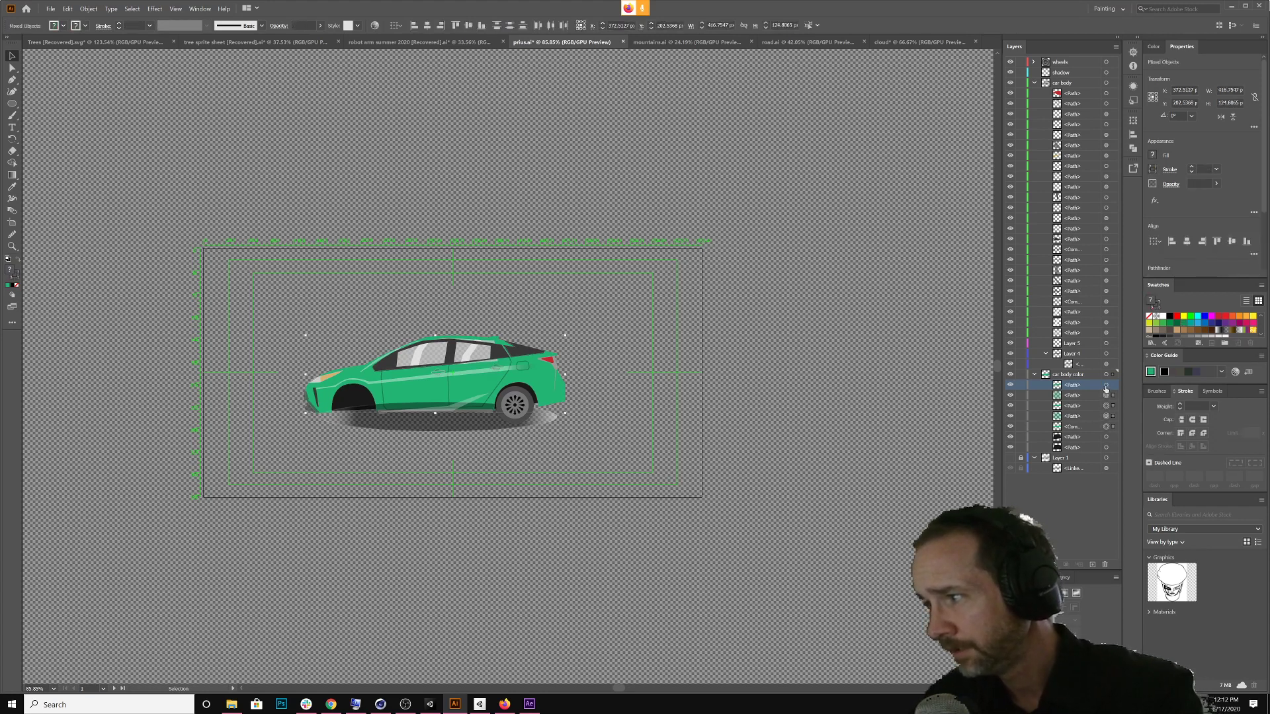
left_click(1105, 386, "shift")
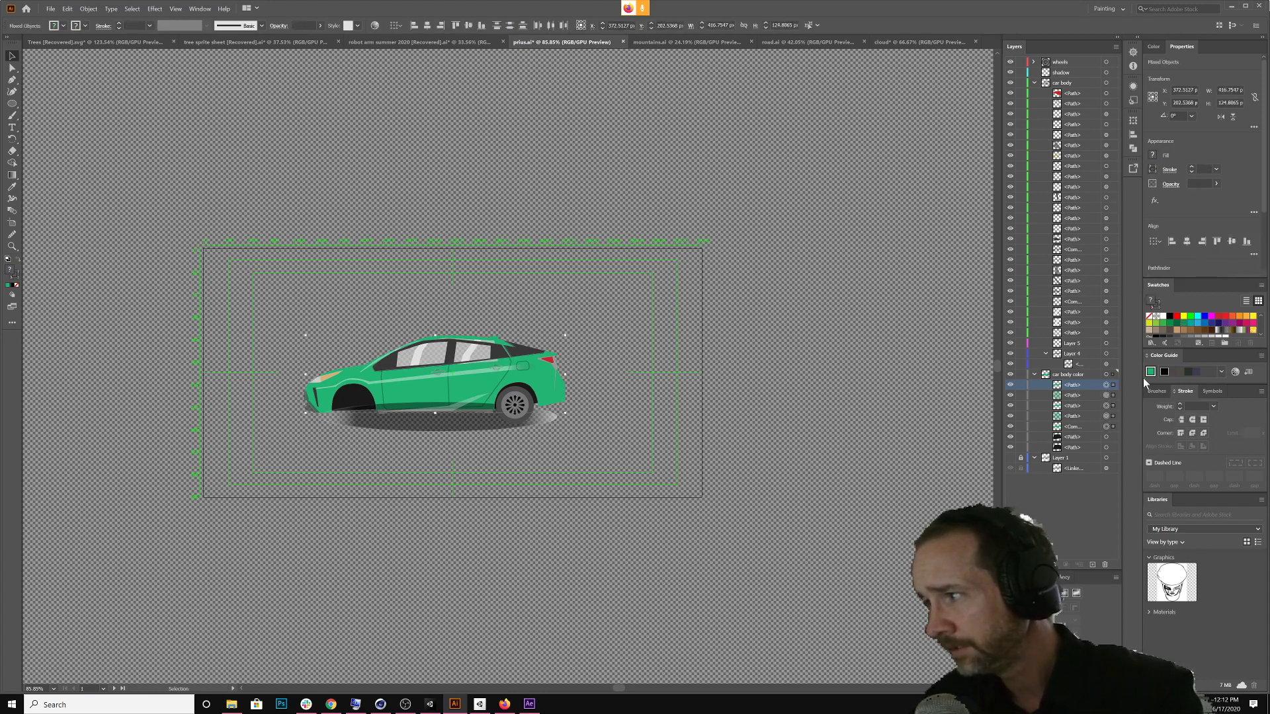
left_click(1161, 317)
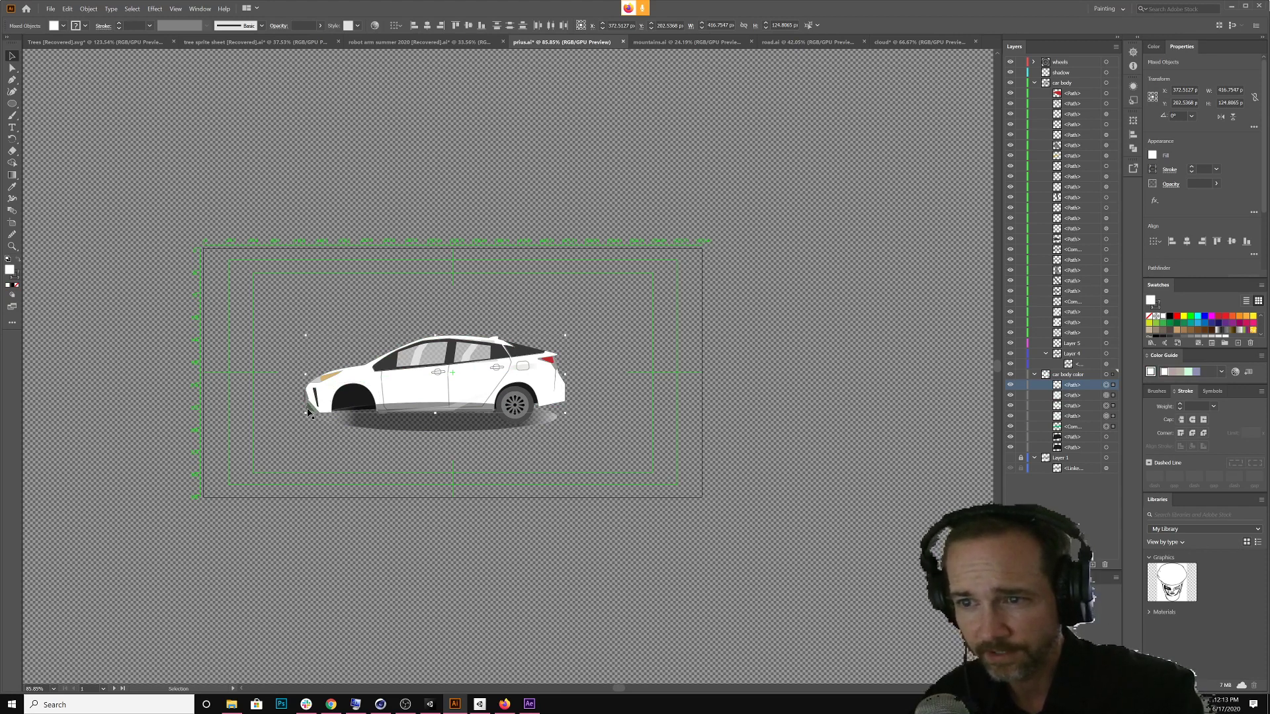
Move the two dark front bumper paths from the car body layer into car body color, directly beneath the white body compound path
key("z")
left_click_drag(307, 413, 332, 404)
left_click(14, 55)
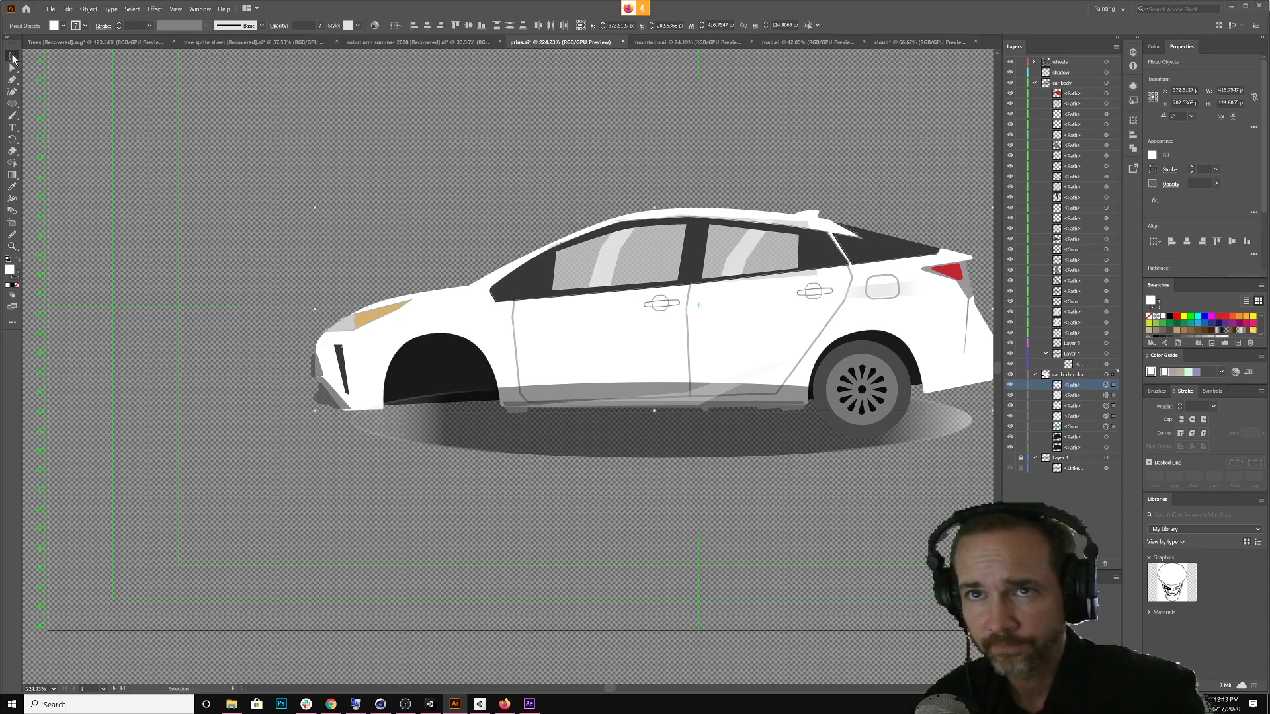
left_click(326, 398)
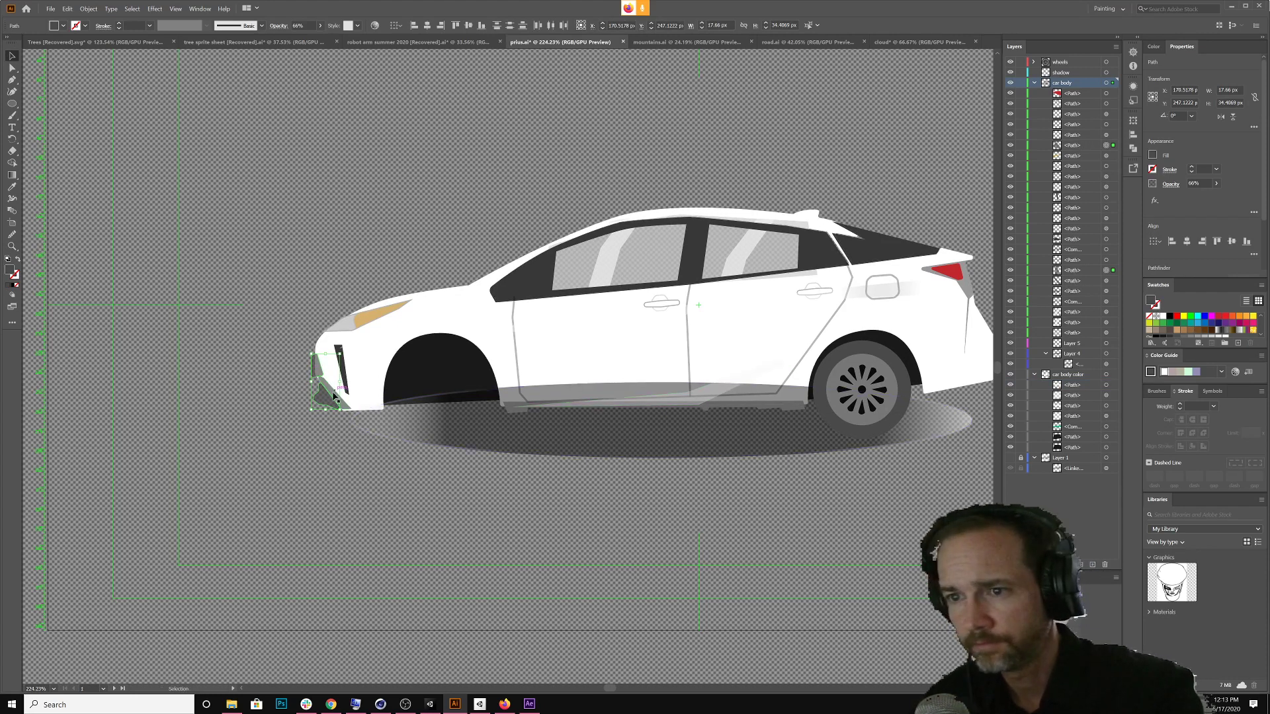
left_click_drag(336, 400, 1074, 377)
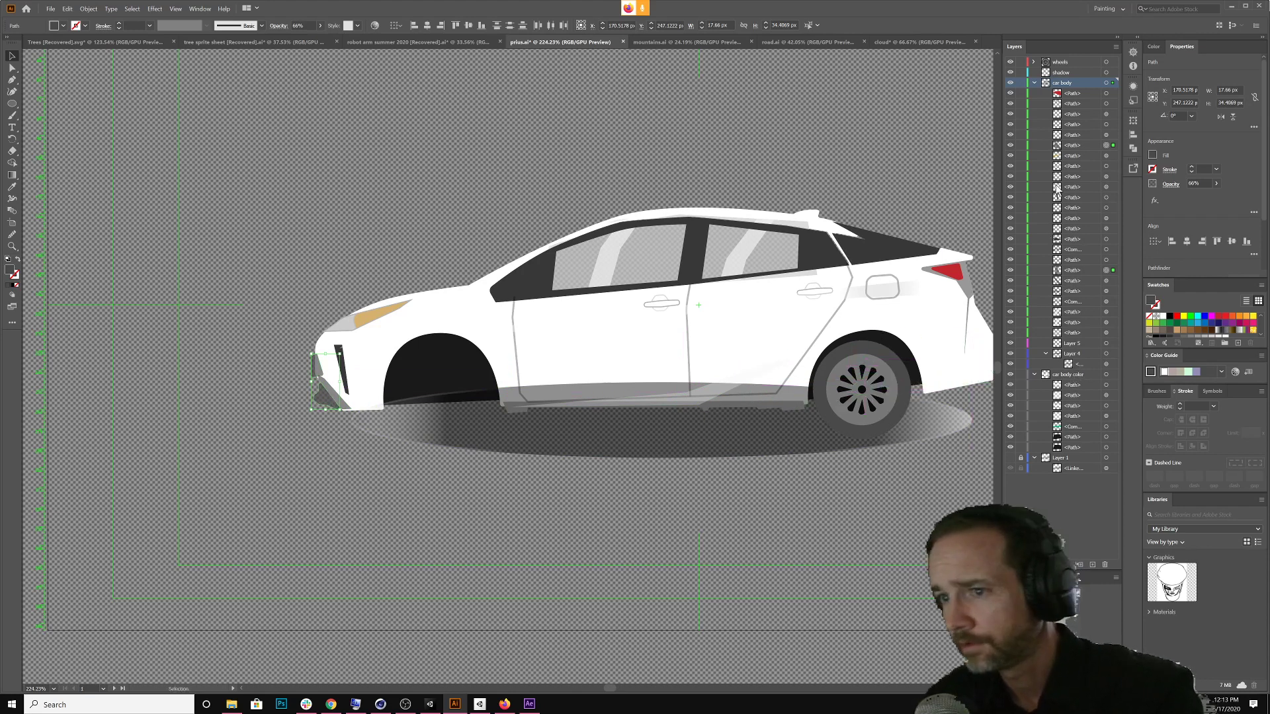
left_click(1076, 145)
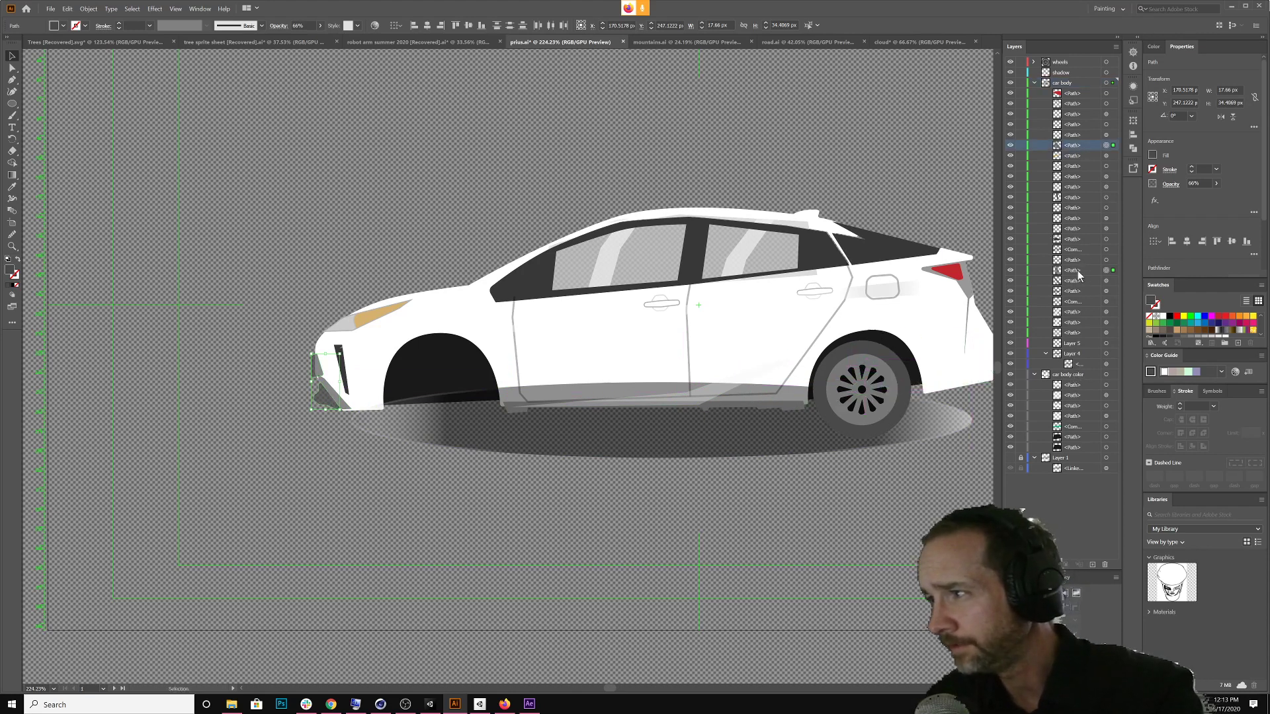
left_click(1077, 271, "ctrl")
left_click_drag(1077, 271, 1075, 433)
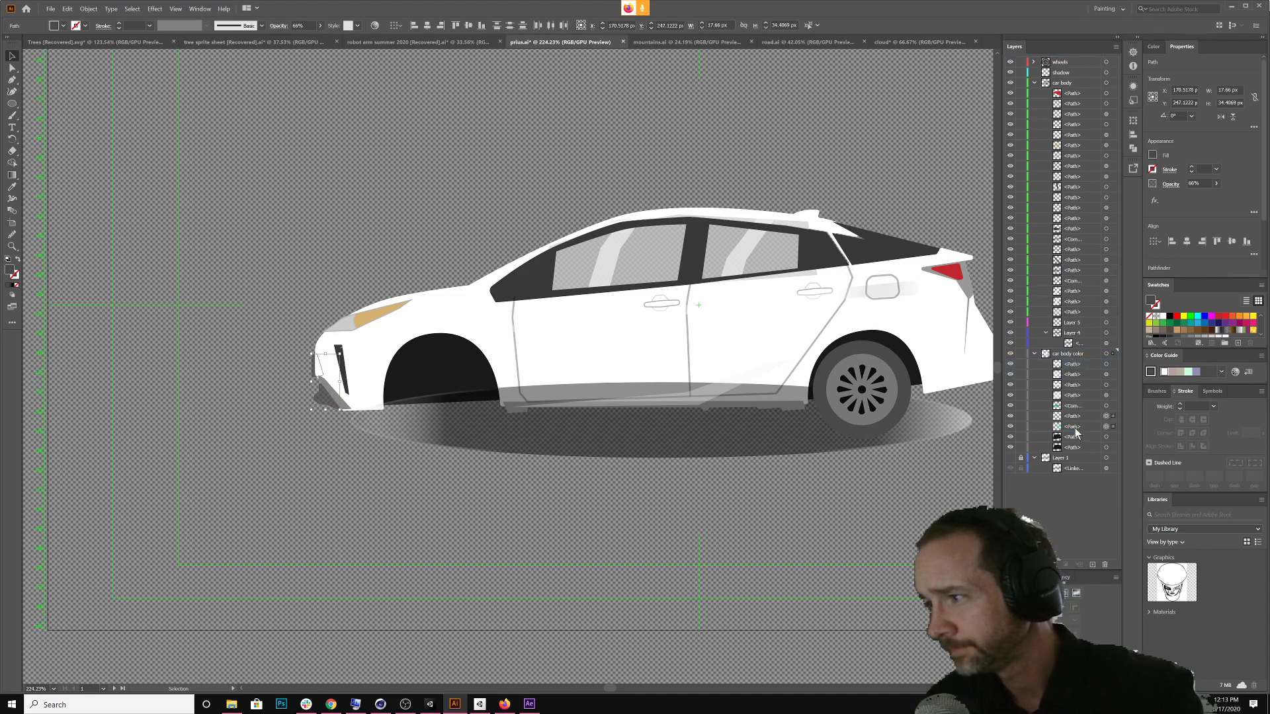
Toggle the main body shape's visibility to check what lies beneath it, and delete the leftover grey overlay on the front bumper
left_click(1010, 405)
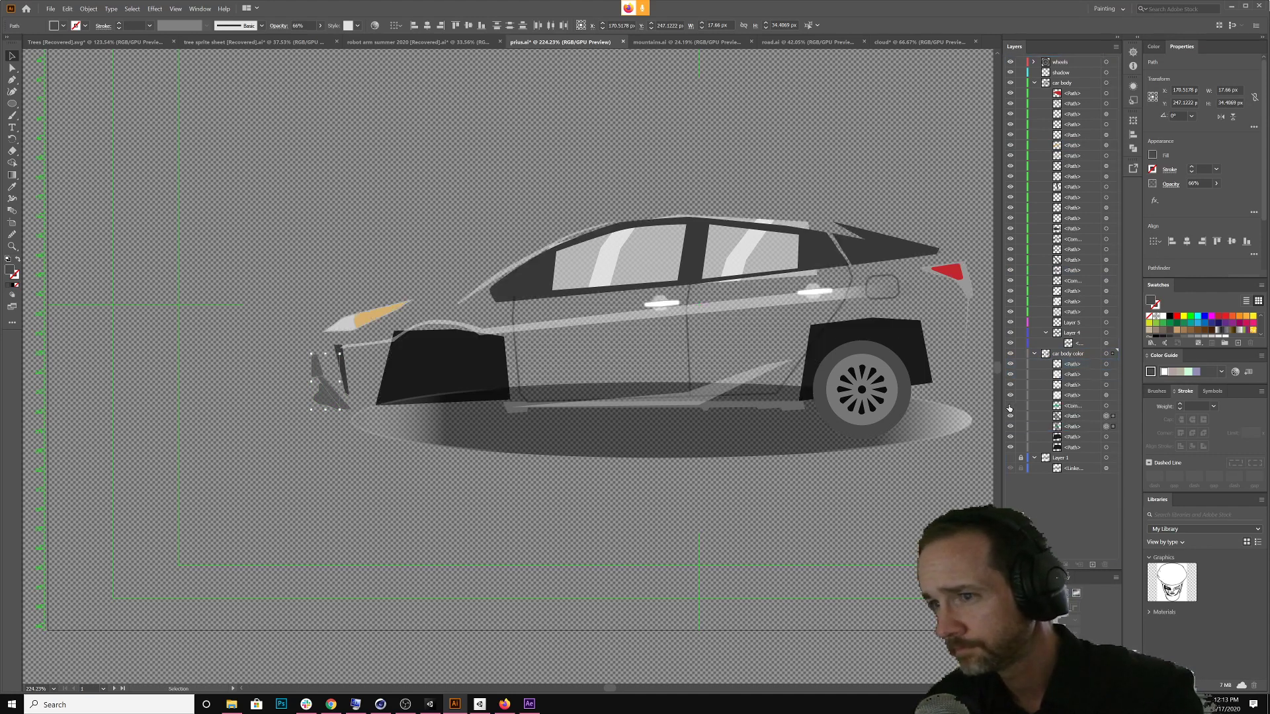
left_click(1010, 408)
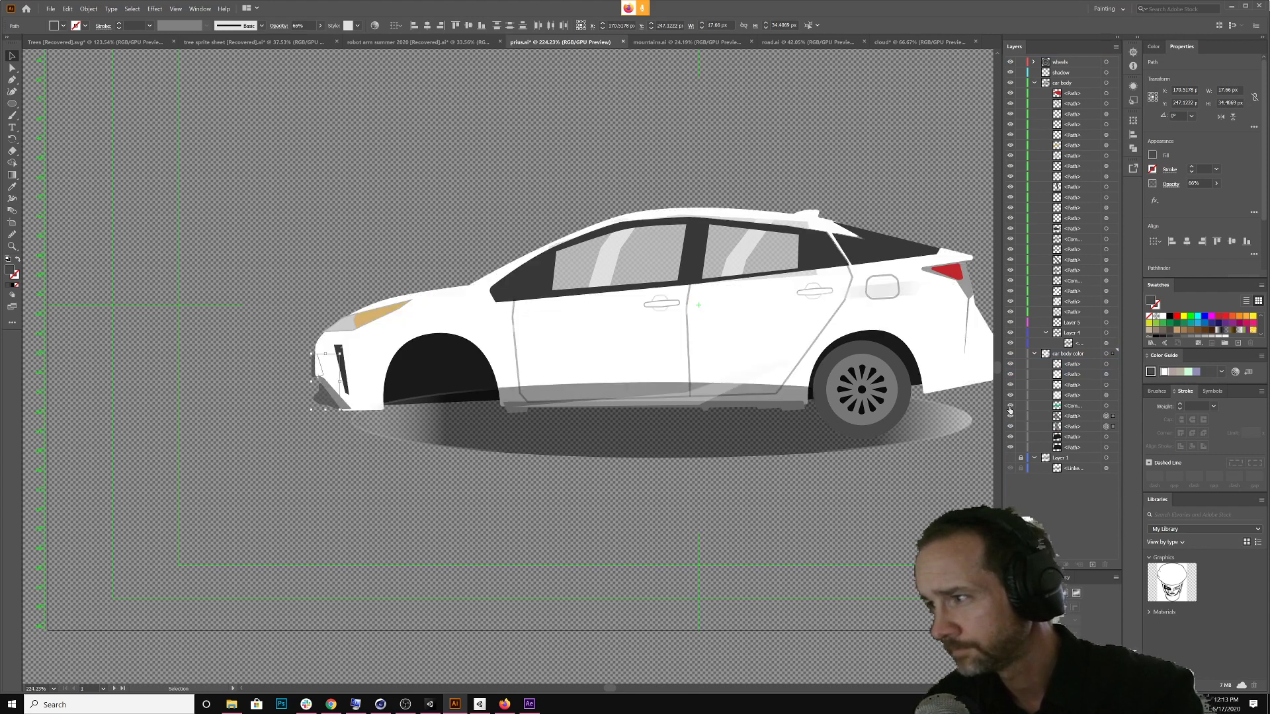
left_click(1087, 404)
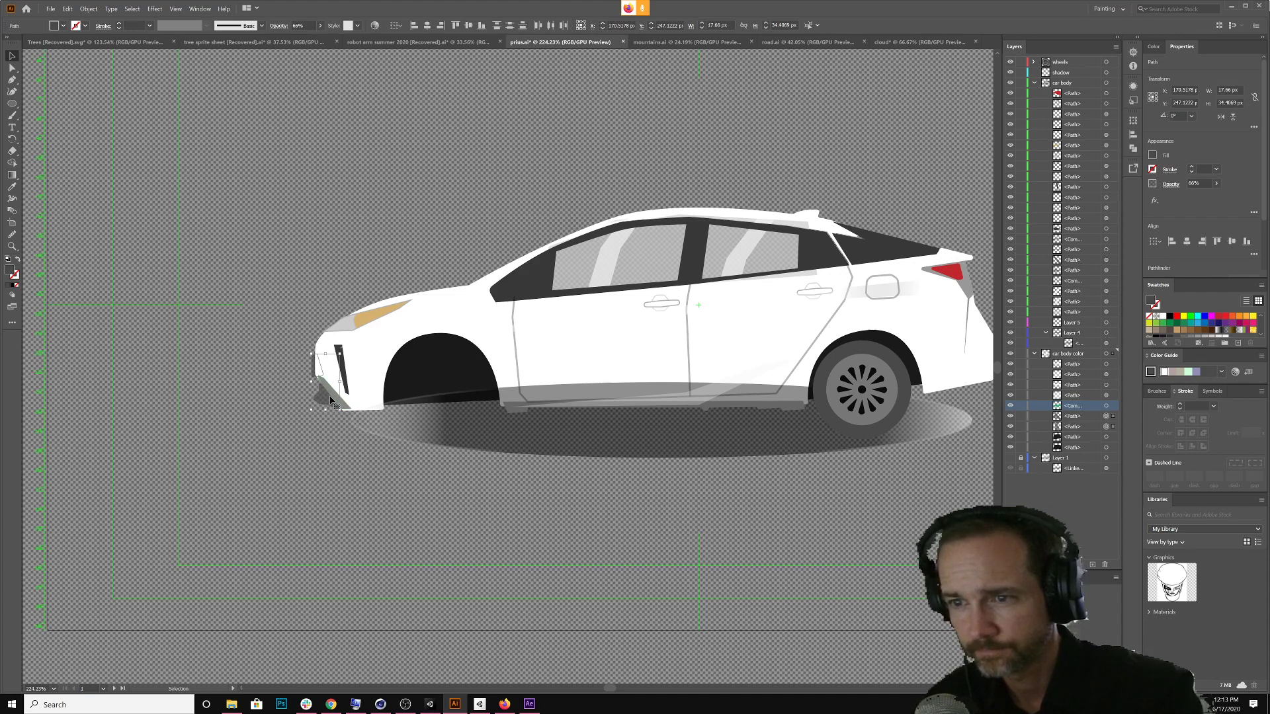
key("Delete")
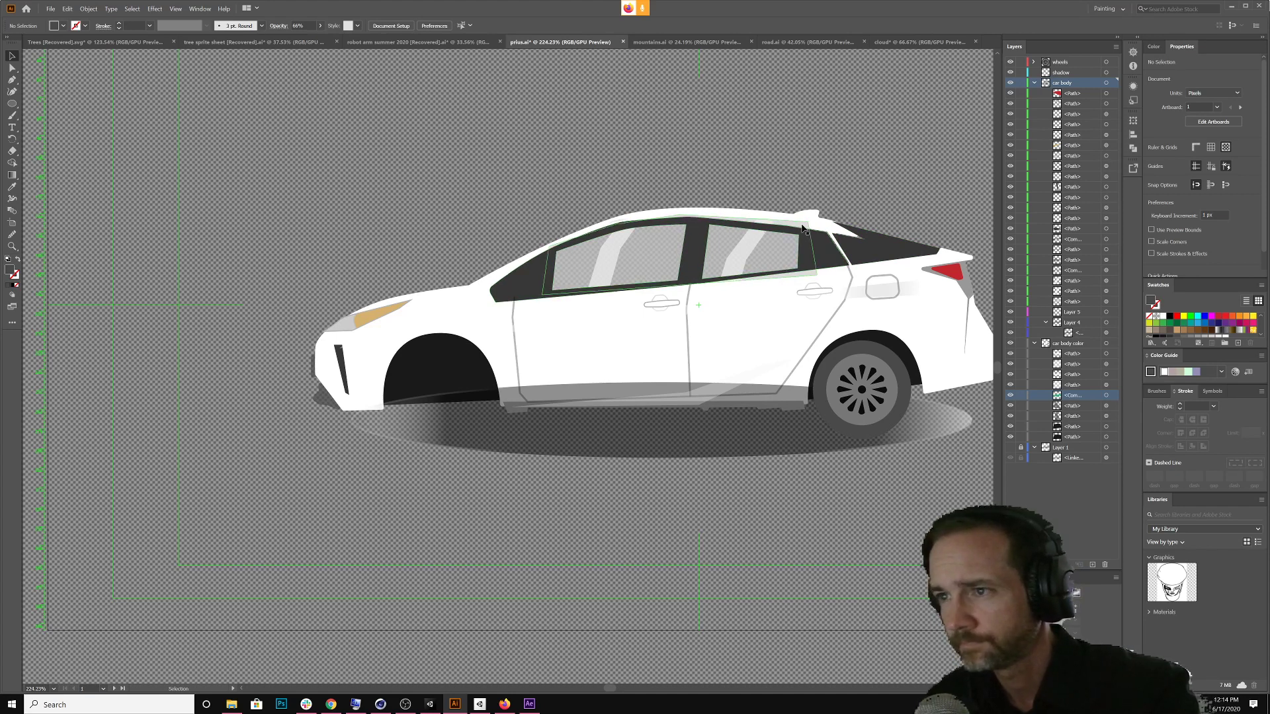
Hide the car body color layer to isolate the car's body details
scroll(803, 228, "up", 3)
scroll(806, 234, "down", 2)
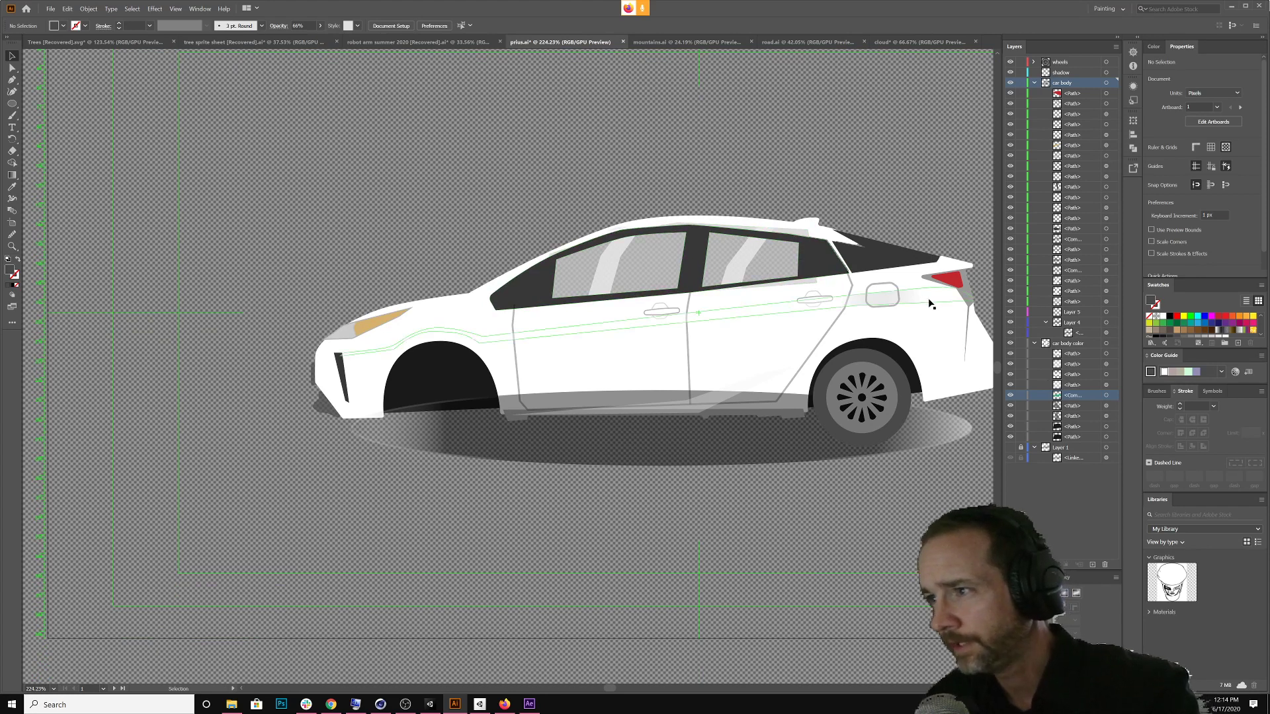
left_click(1011, 343)
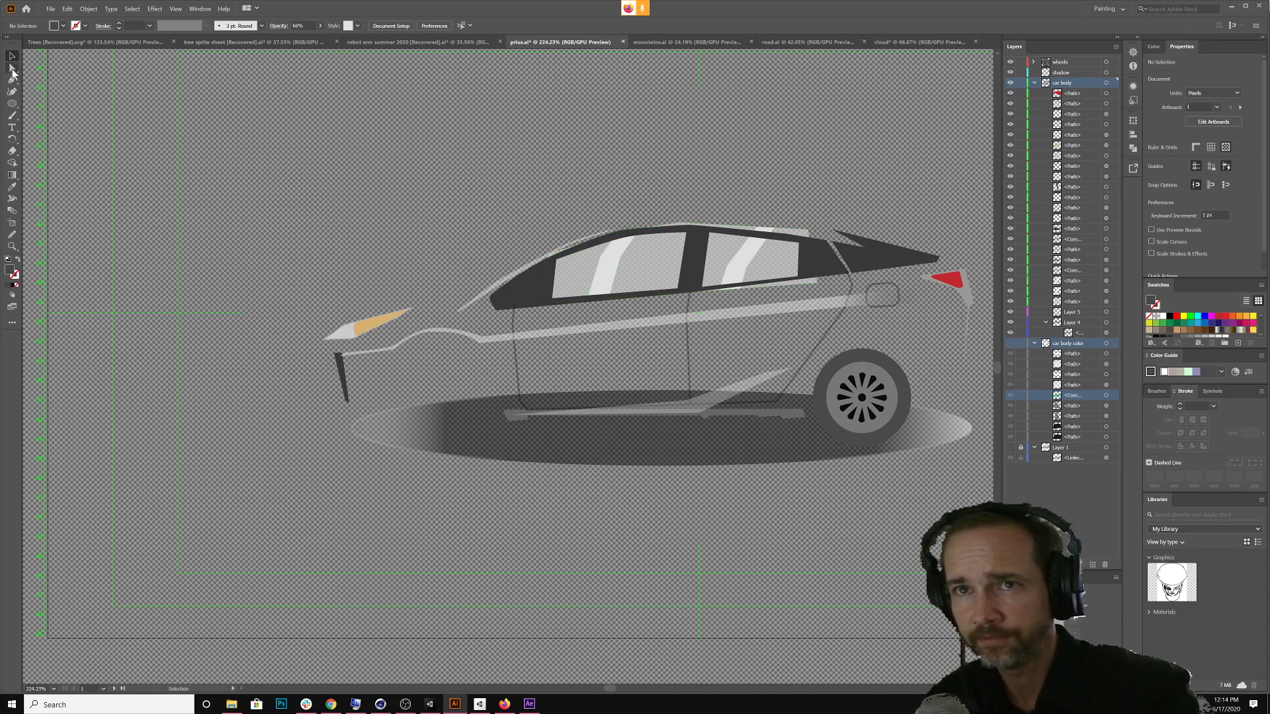
Select the window and roof shapes and use Shape Builder to remove the glass overhang above and below the rear window
left_click_drag(558, 205, 777, 298)
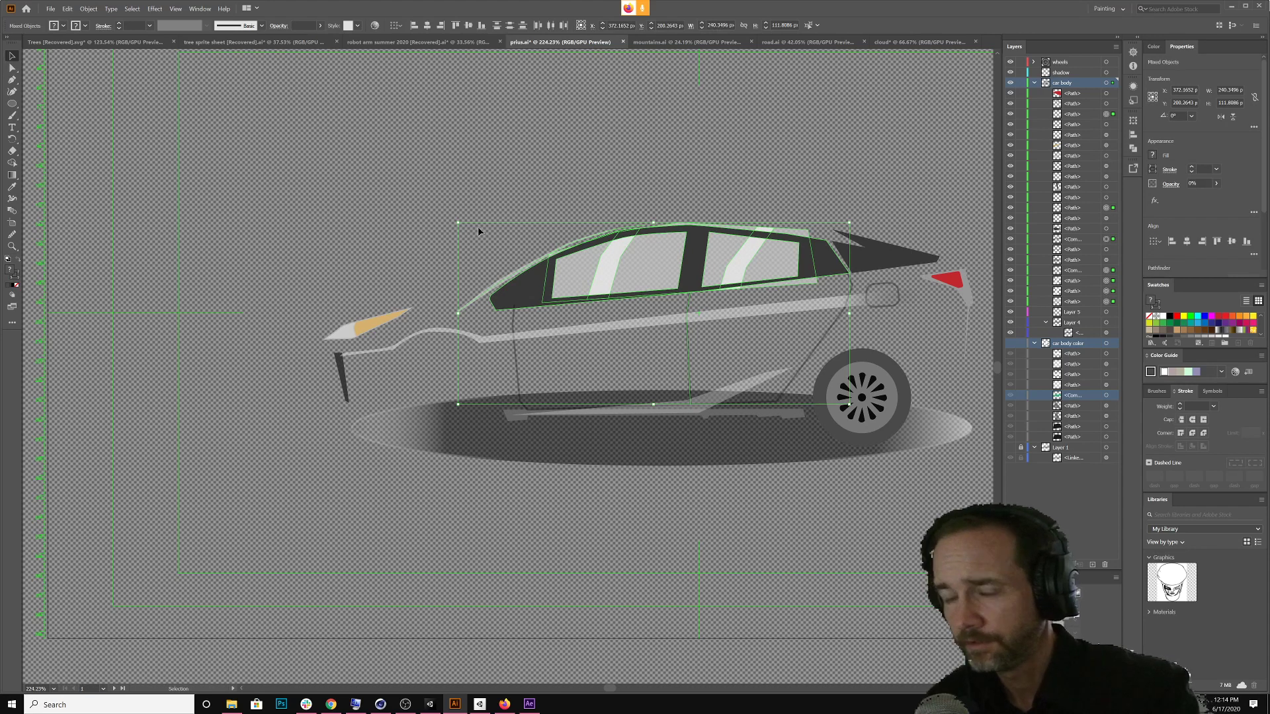
key("shift+m")
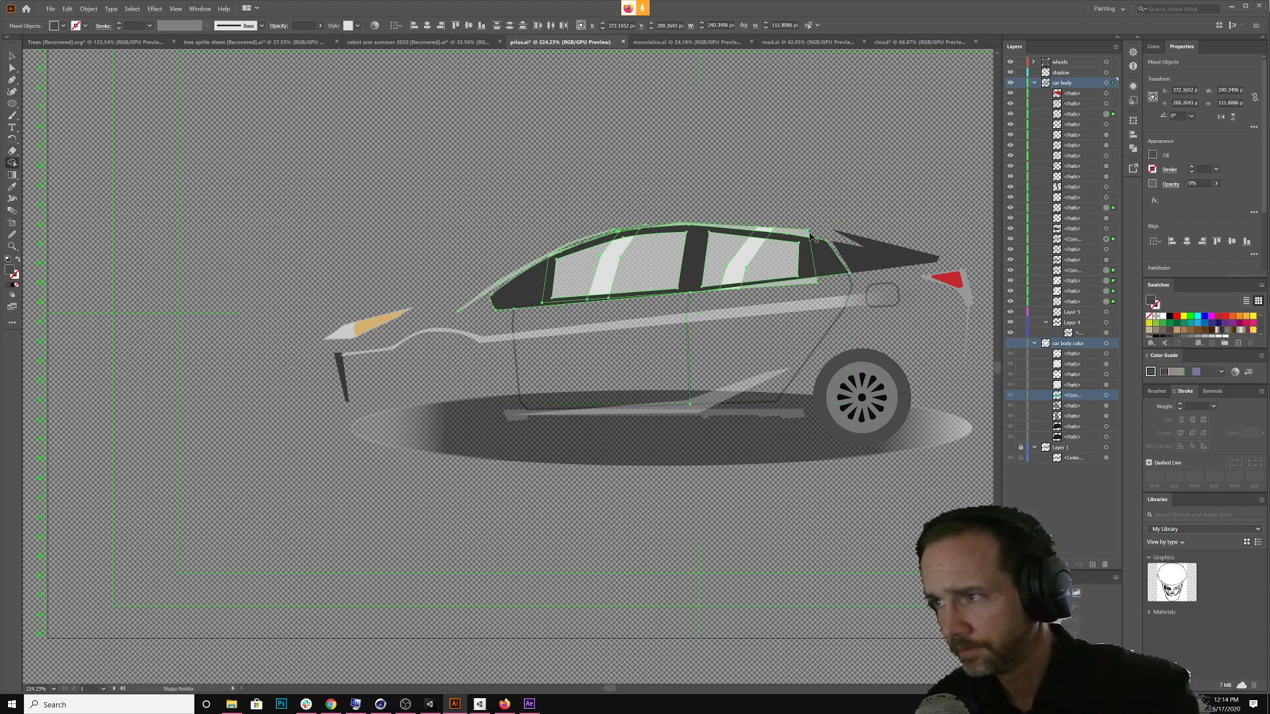
scroll(794, 241, "up", 2)
scroll(794, 241, "down", 2)
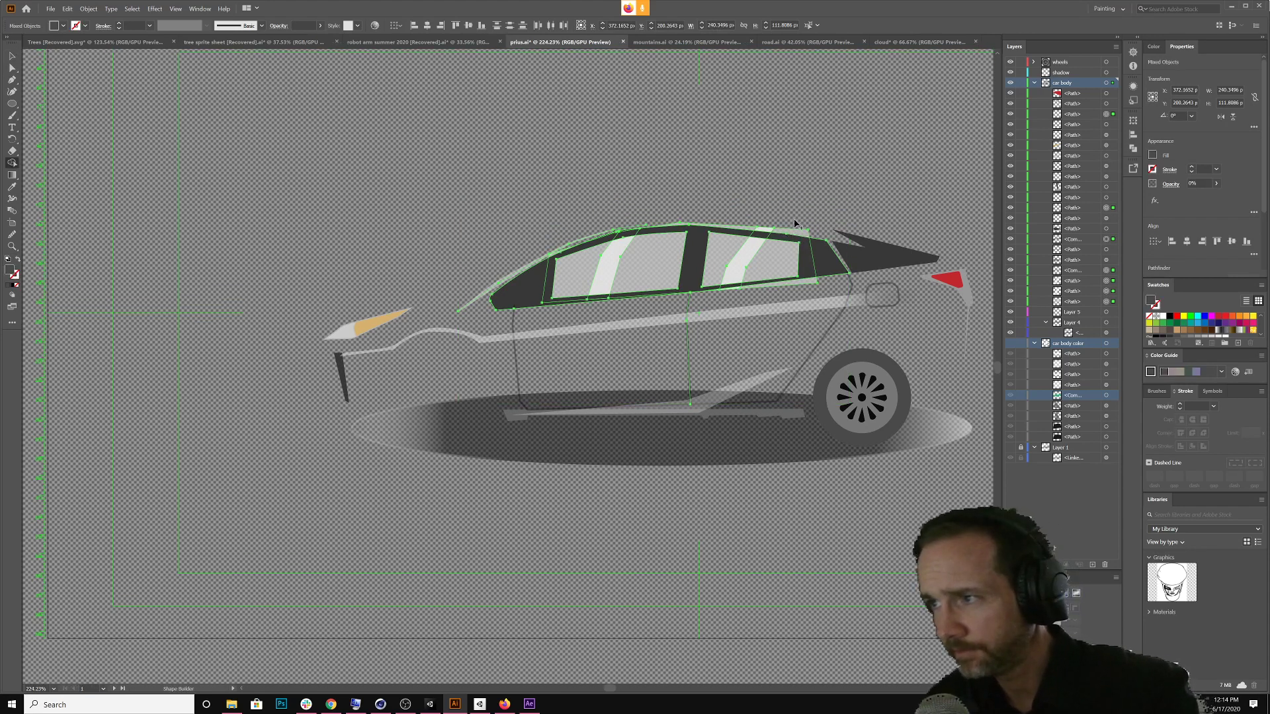
left_click(751, 232)
key("v")
key("shift+m")
left_click(754, 231)
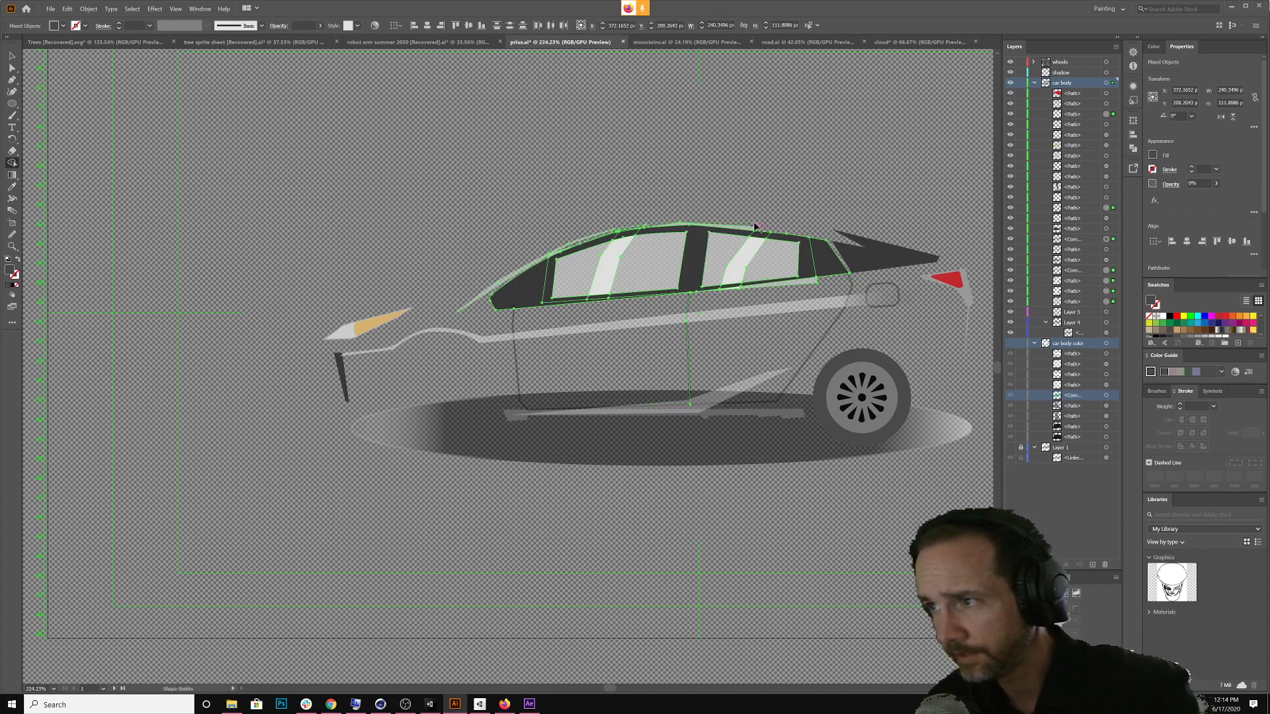
left_click(756, 228, "alt")
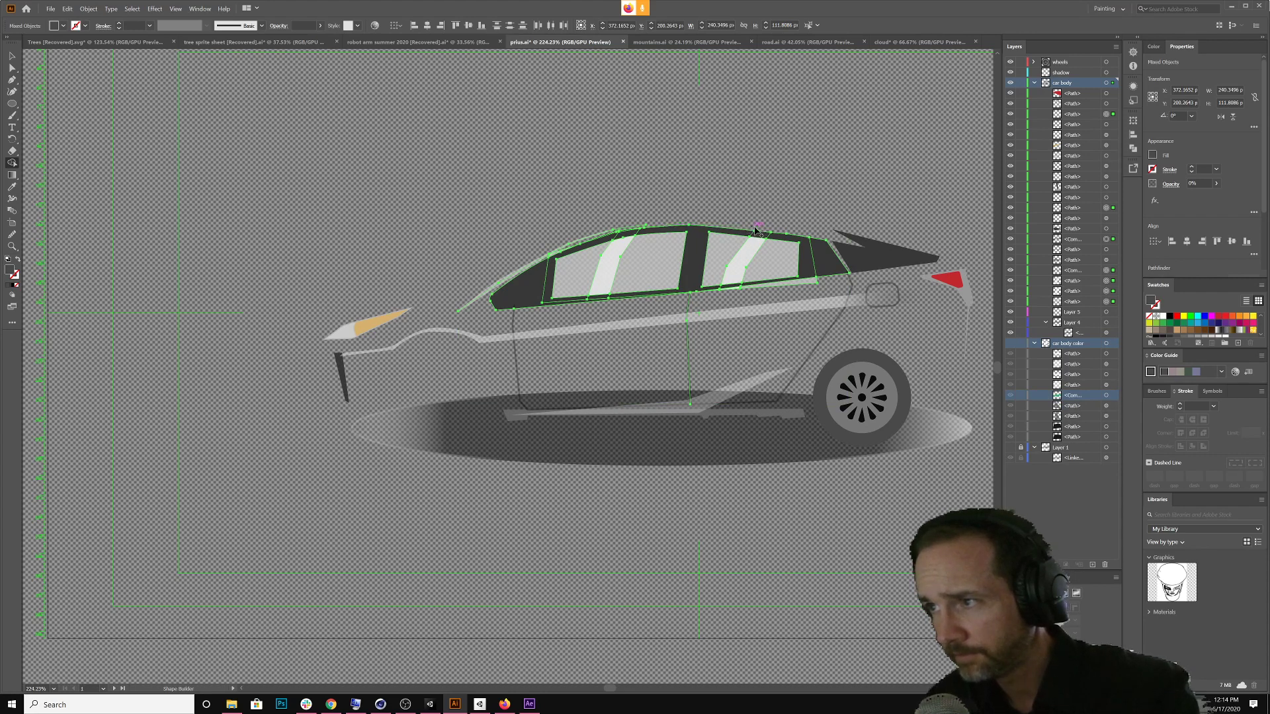
left_click(804, 286, "alt")
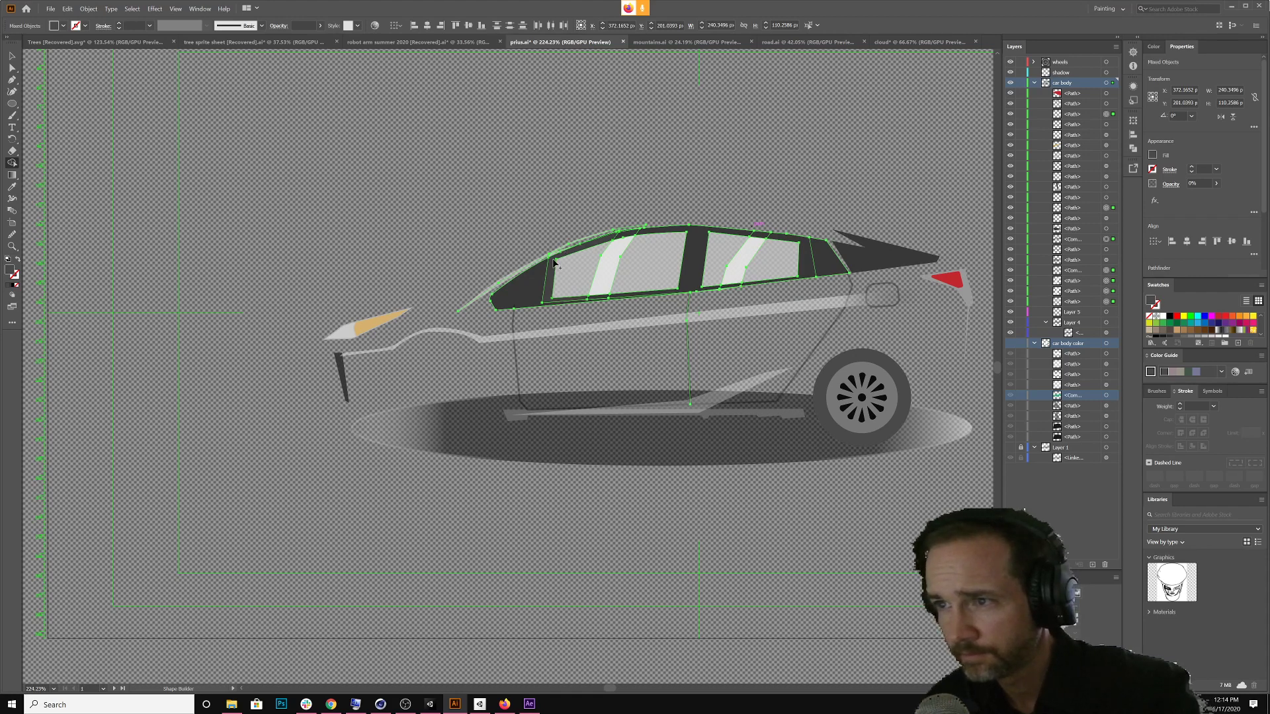
Remove the glass sliver overhanging the upper front corner of the front window with Shape Builder
key("z")
left_click_drag(544, 249, 632, 249)
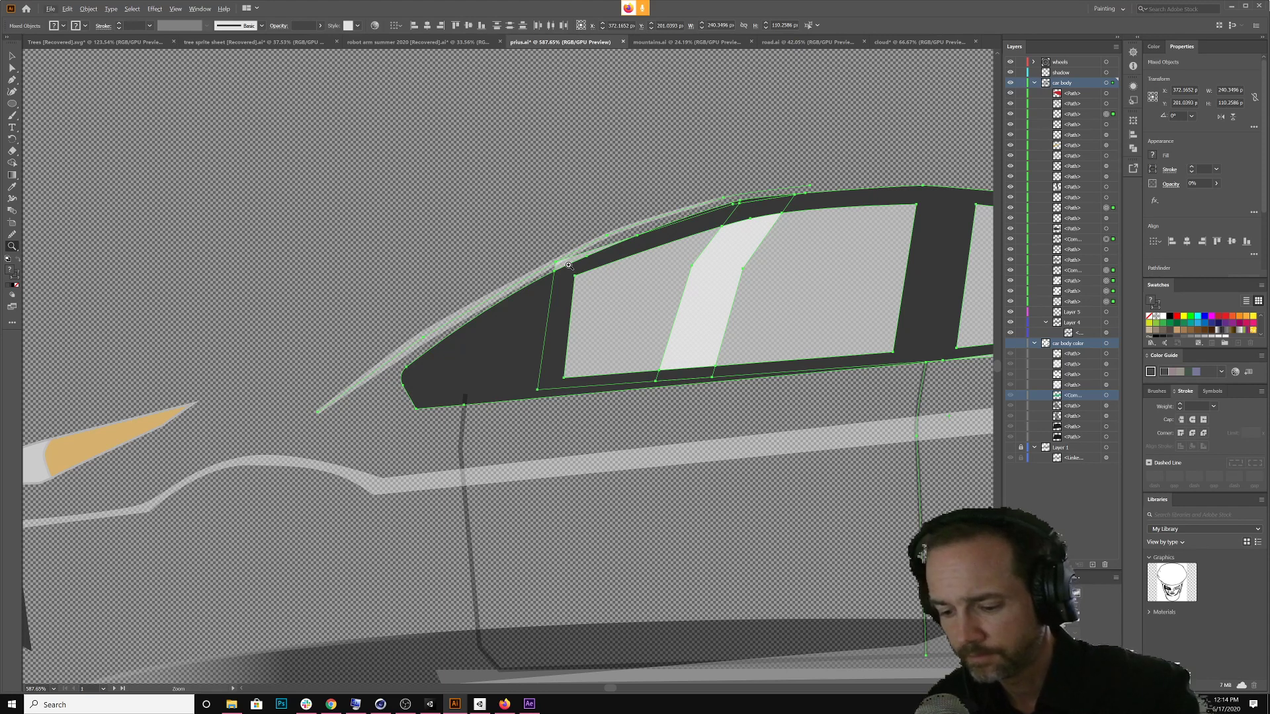
key("shift+m")
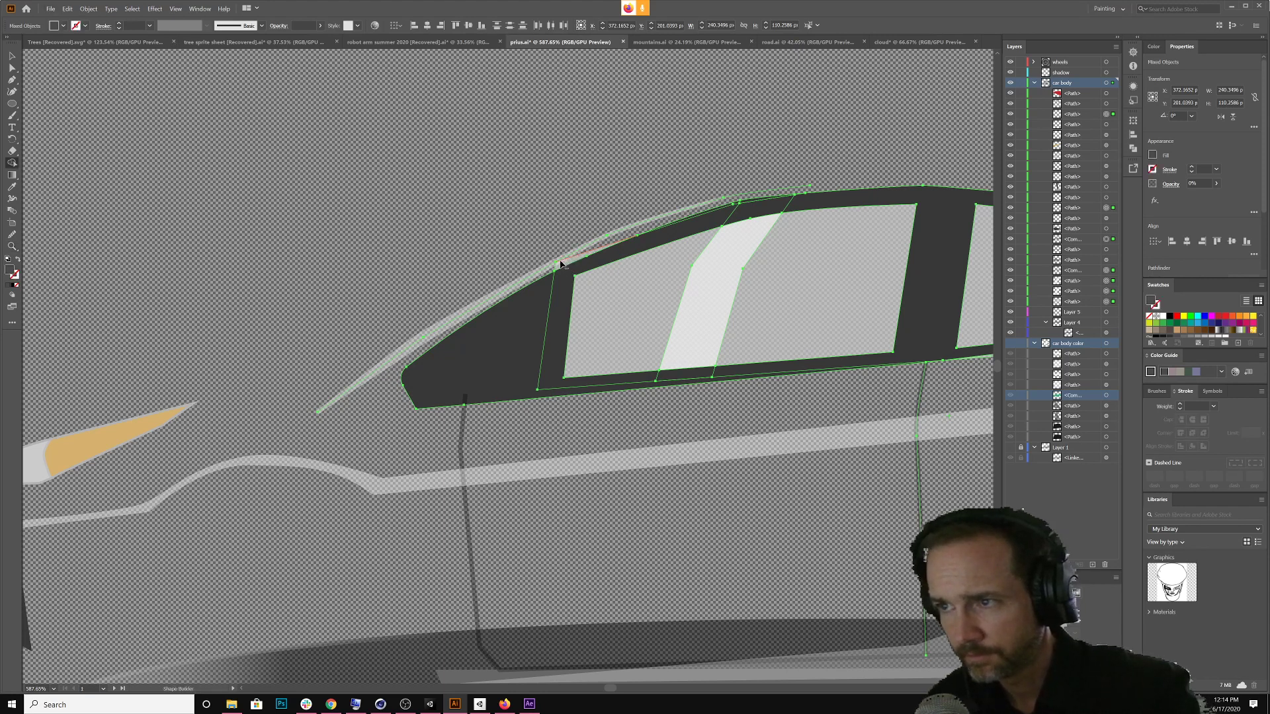
left_click(560, 266, "alt")
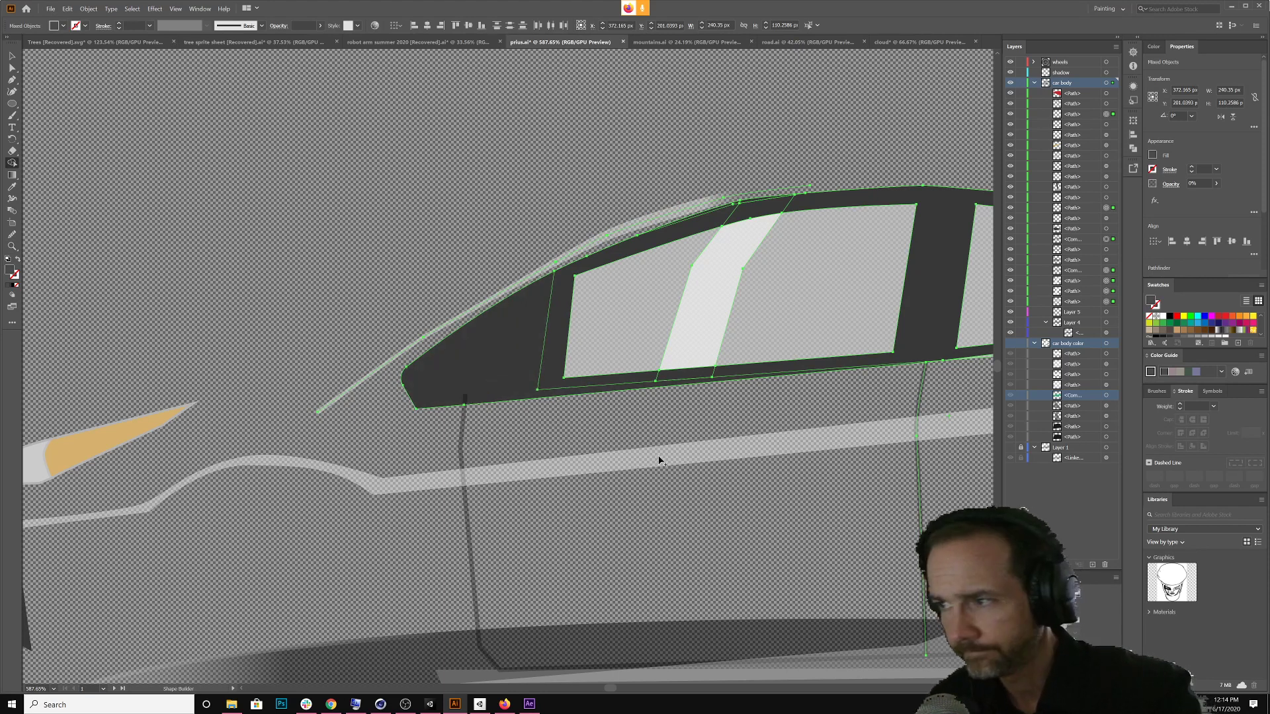
key("z")
left_click_drag(674, 451, 577, 450)
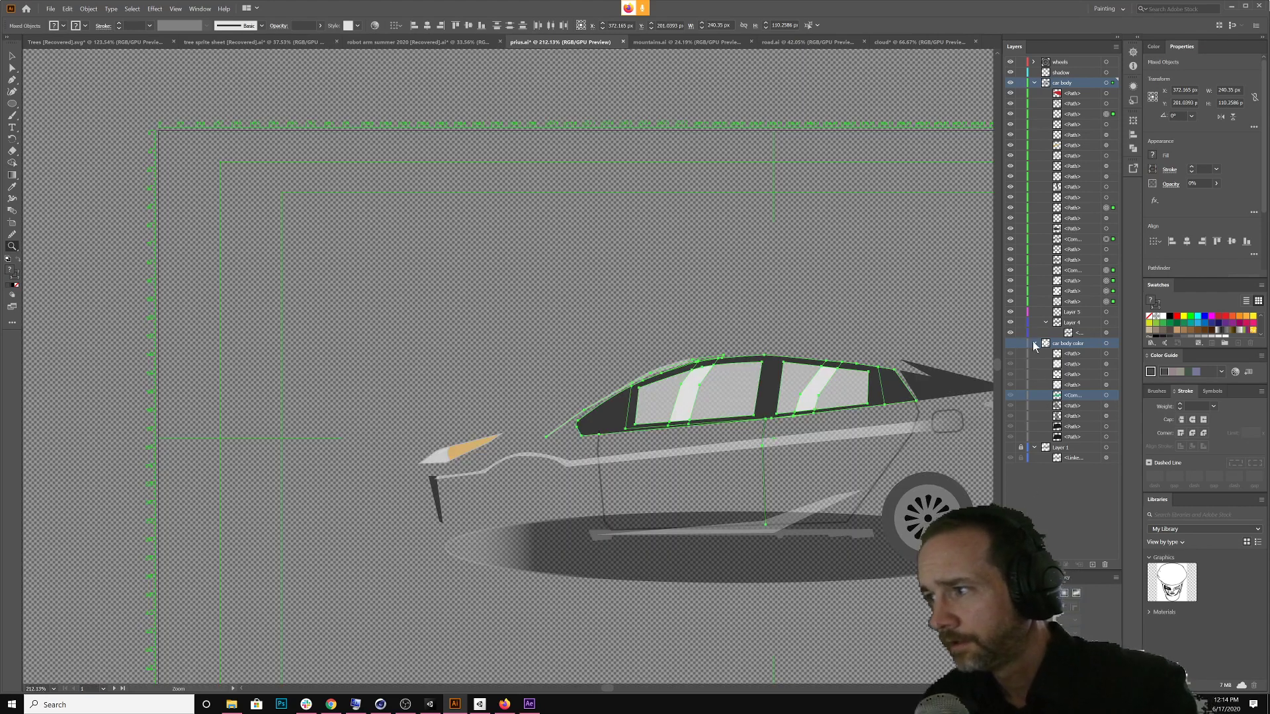
Collapse the car body color layer and Layer 1, and toggle car body color's visibility, leaving it shown
left_click(1035, 343)
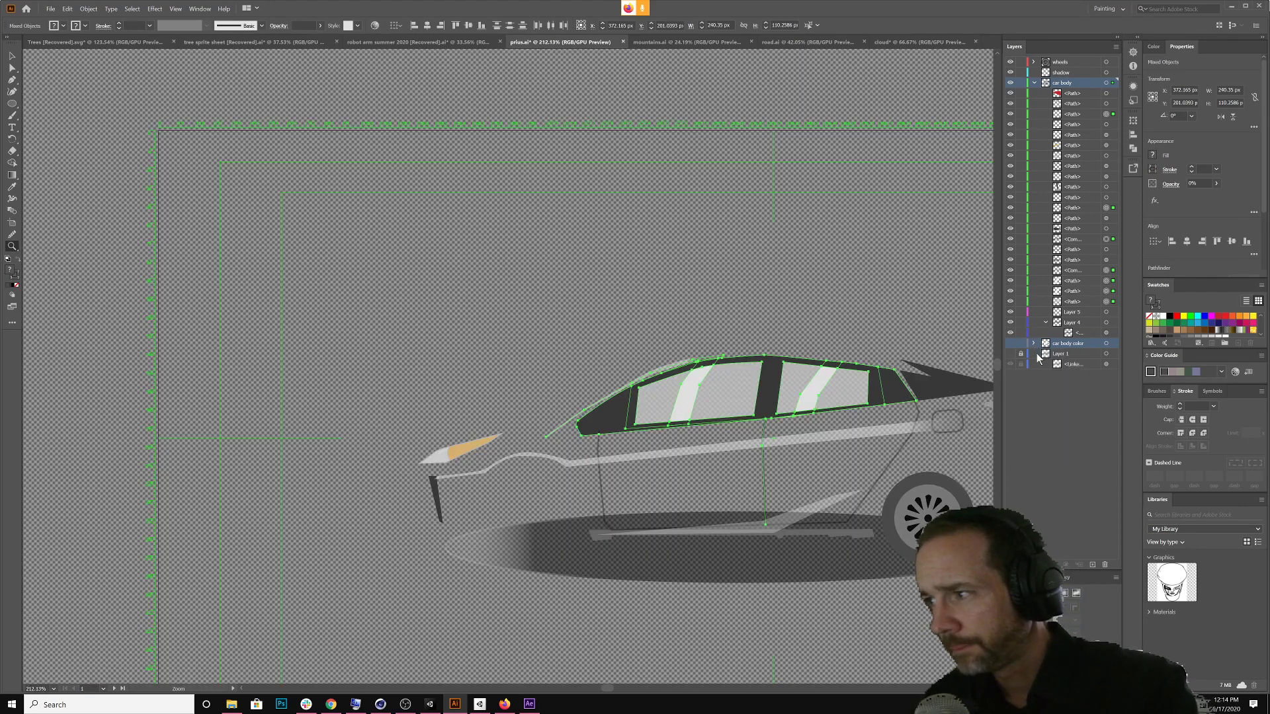
left_click(1035, 354)
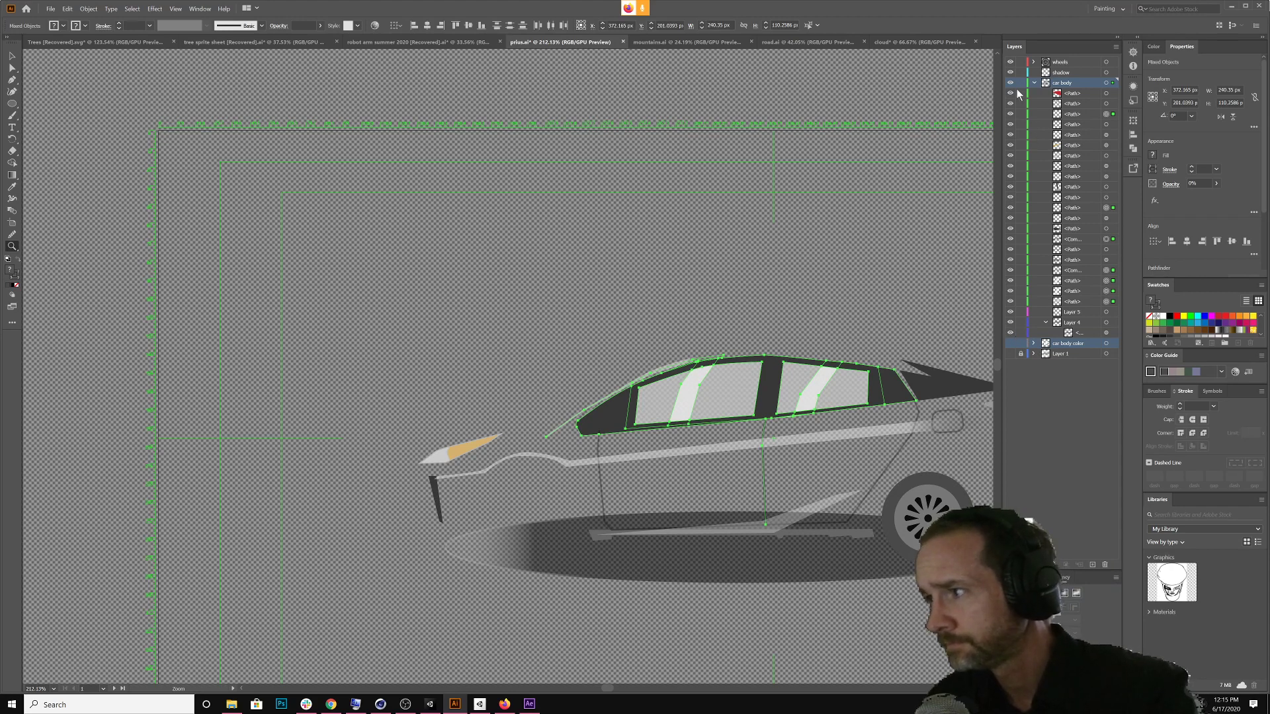
left_click(1010, 343)
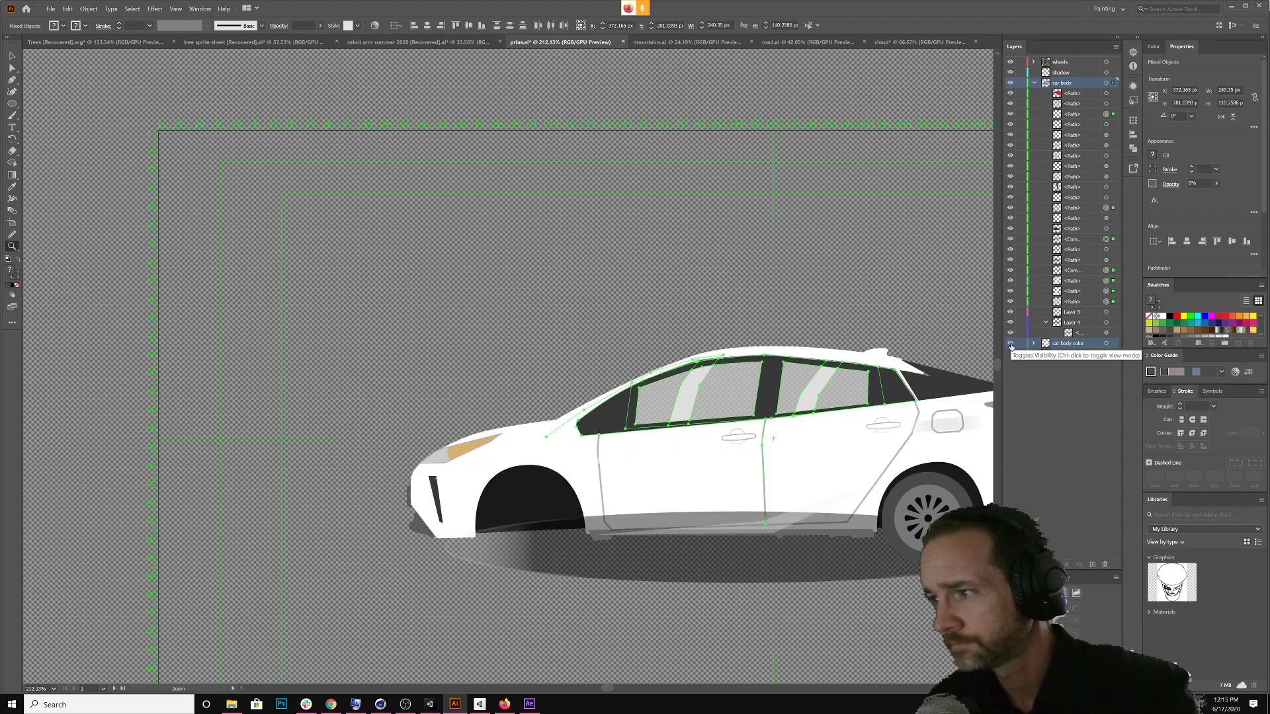
left_click(1010, 344)
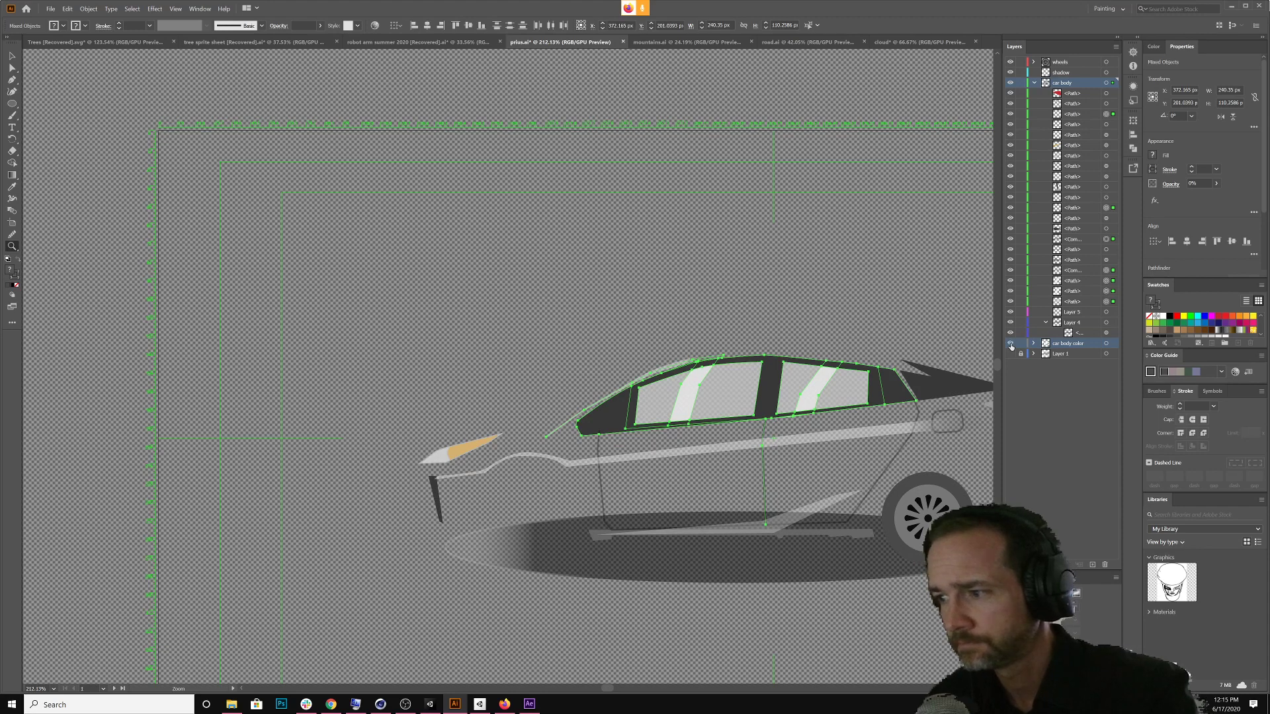
left_click(1010, 344)
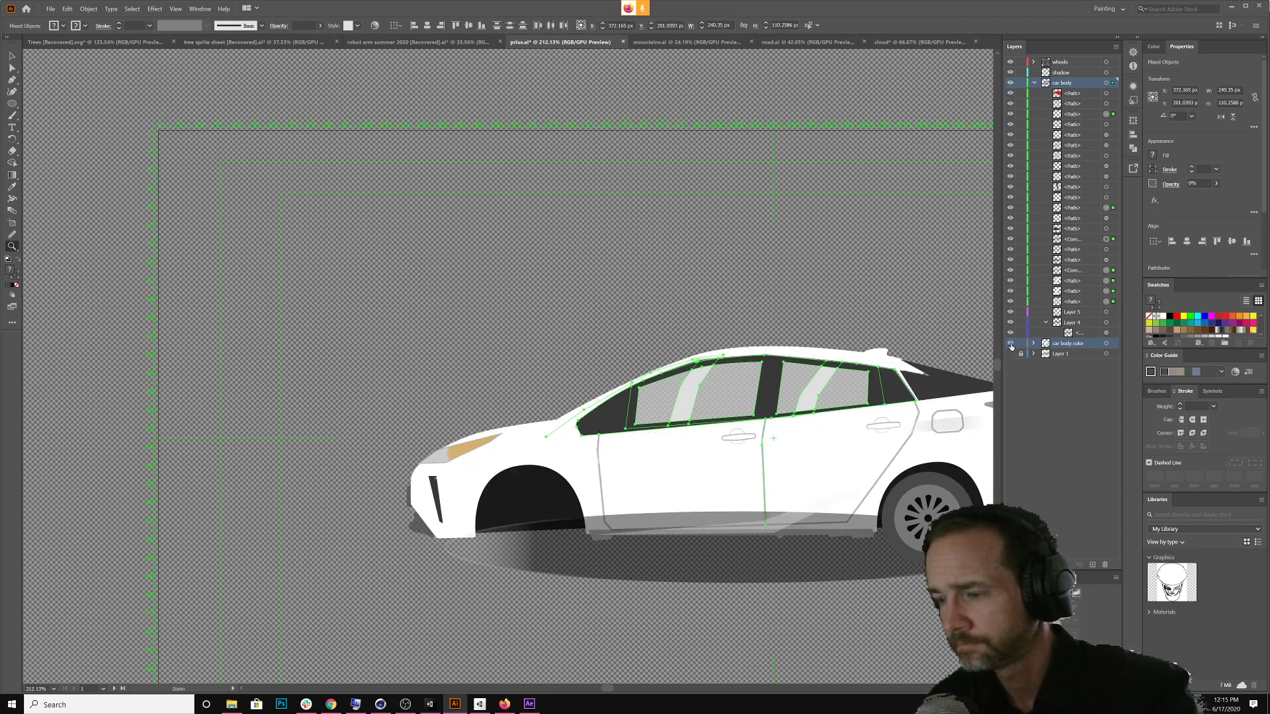
Toggle the car body color layer off and on, and set the ground shadow ellipse's stroke to none
left_click(1010, 344)
left_click(1010, 344)
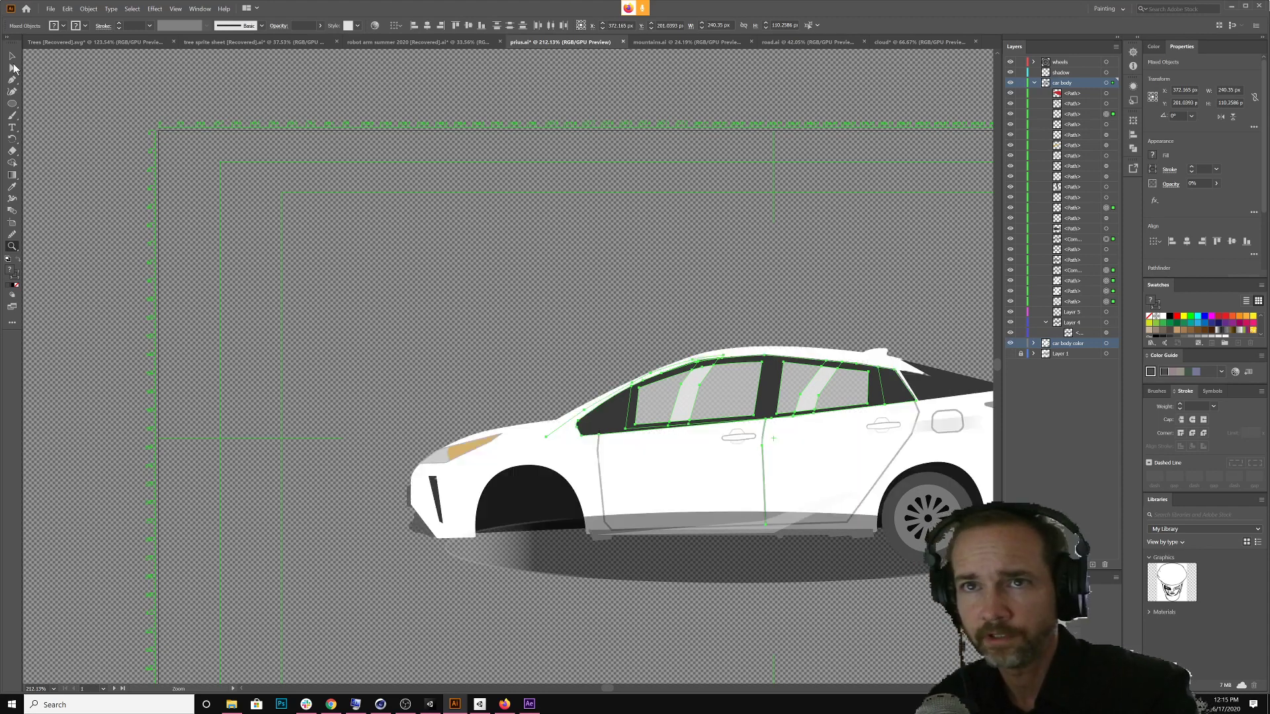
left_click(12, 56)
left_click(820, 559)
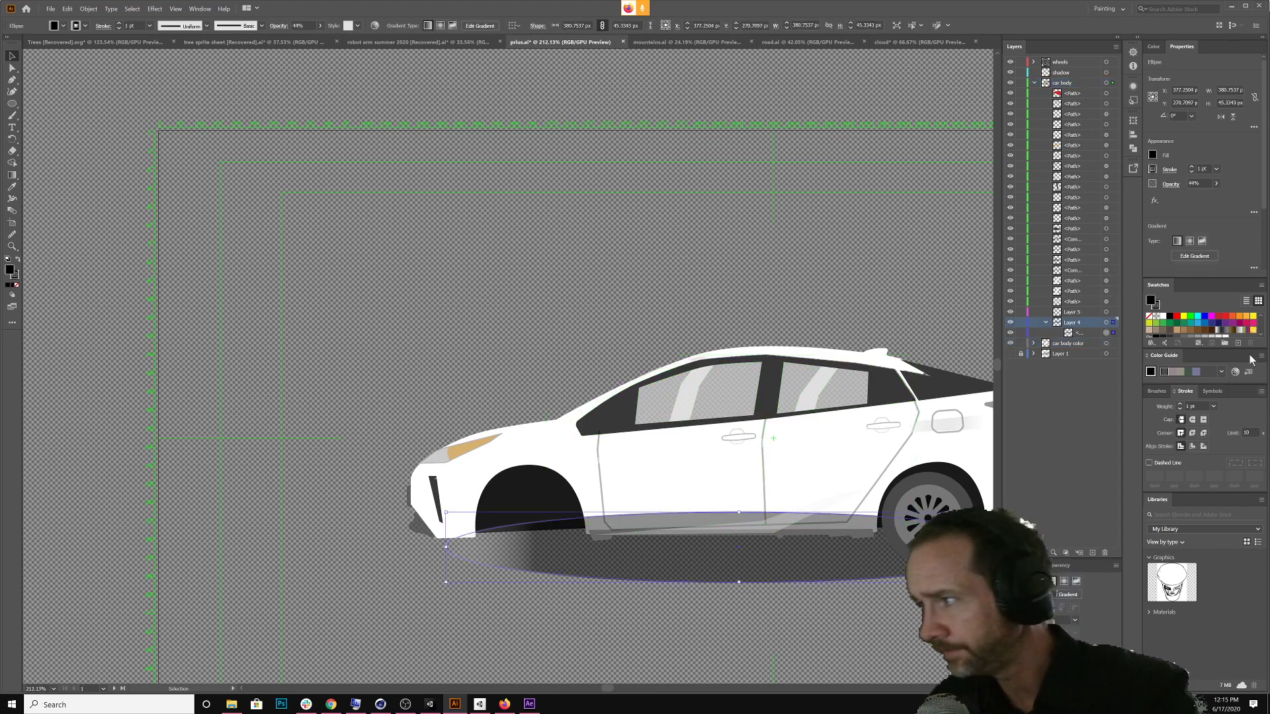
left_click(1149, 317)
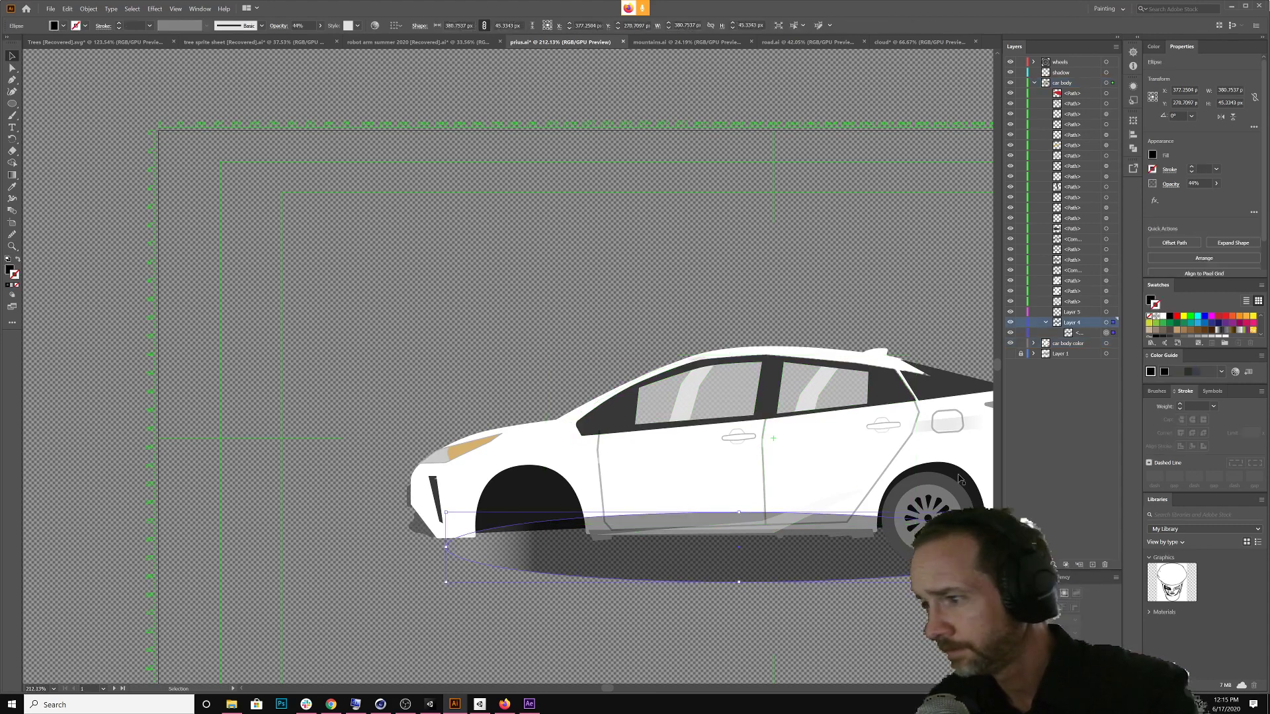
left_click(367, 424)
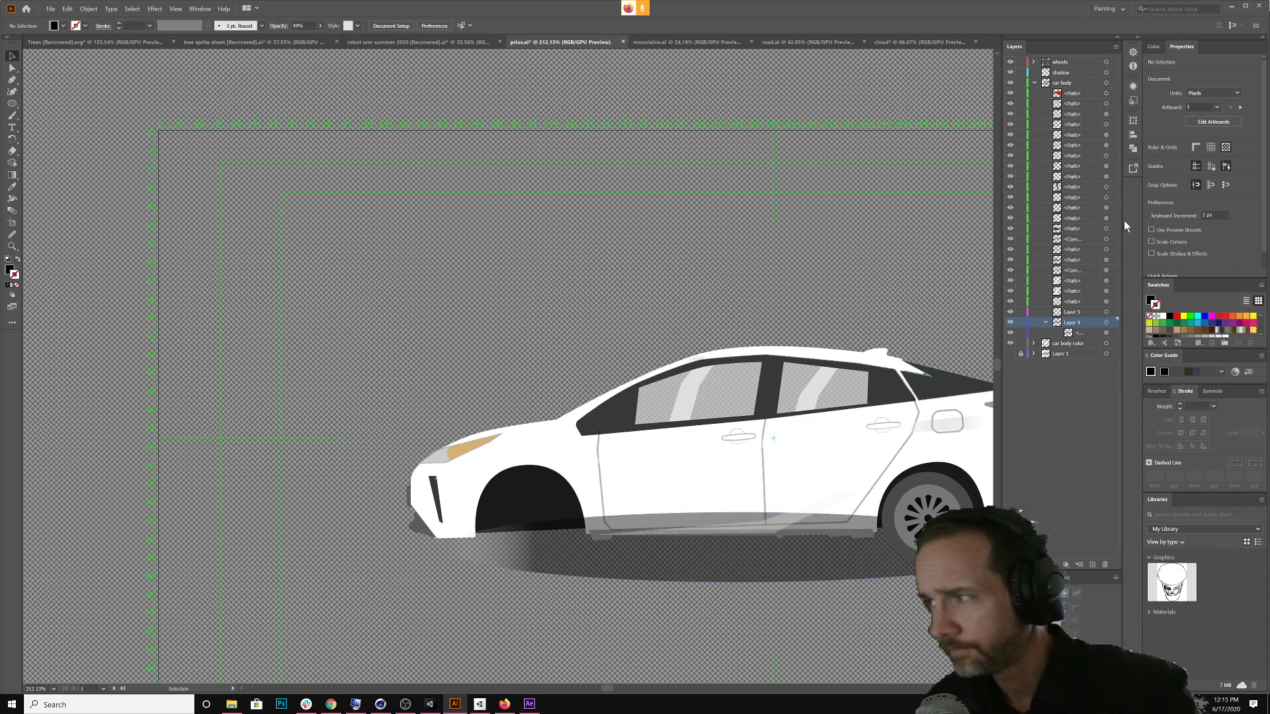
Move the underbody trim path between the wheels into the car body color layer, stacked below the white body's compound path
left_click(856, 541)
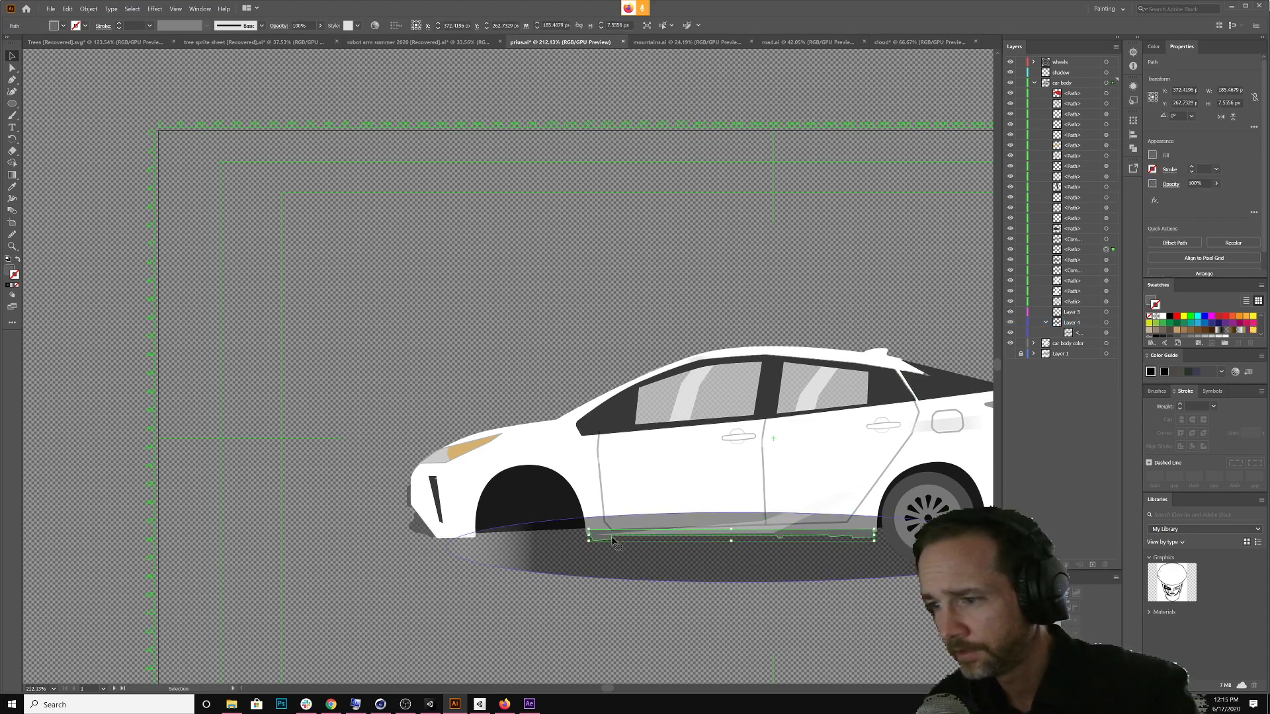
left_click(1069, 250)
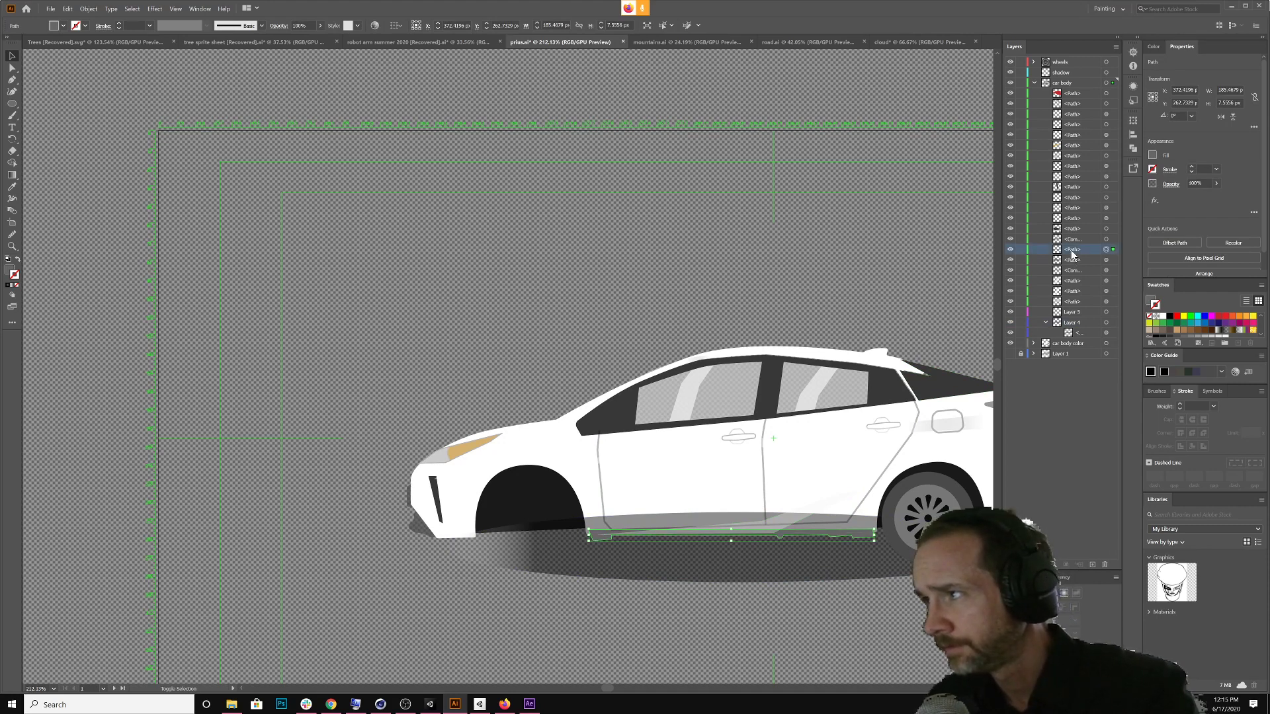
left_click_drag(1071, 253, 1065, 341)
left_click(1030, 332)
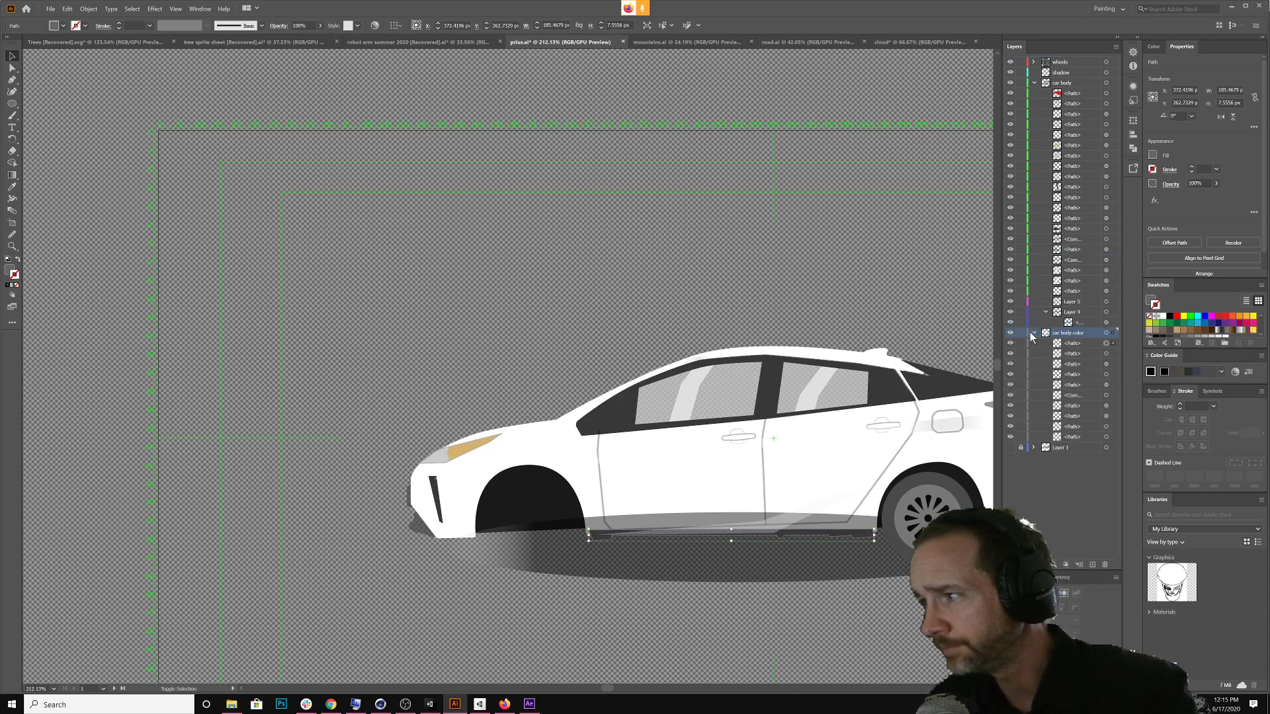
left_click(1081, 344)
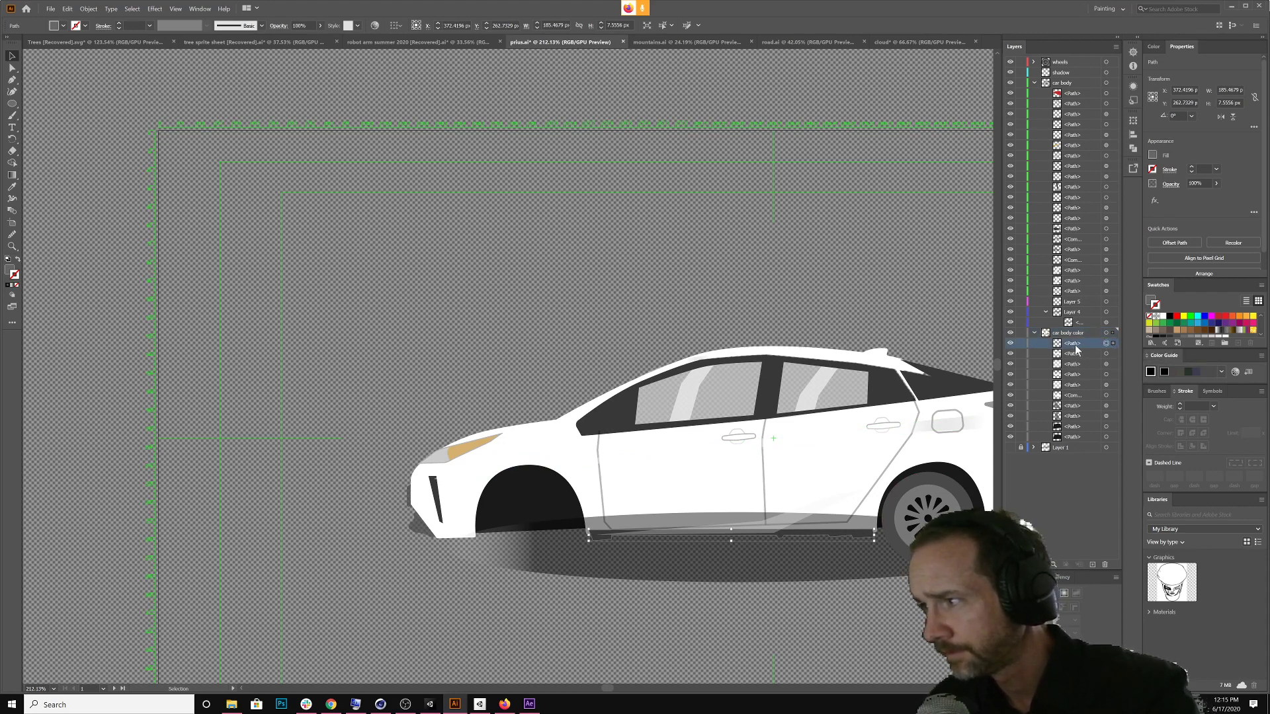
left_click_drag(1074, 343, 1081, 414)
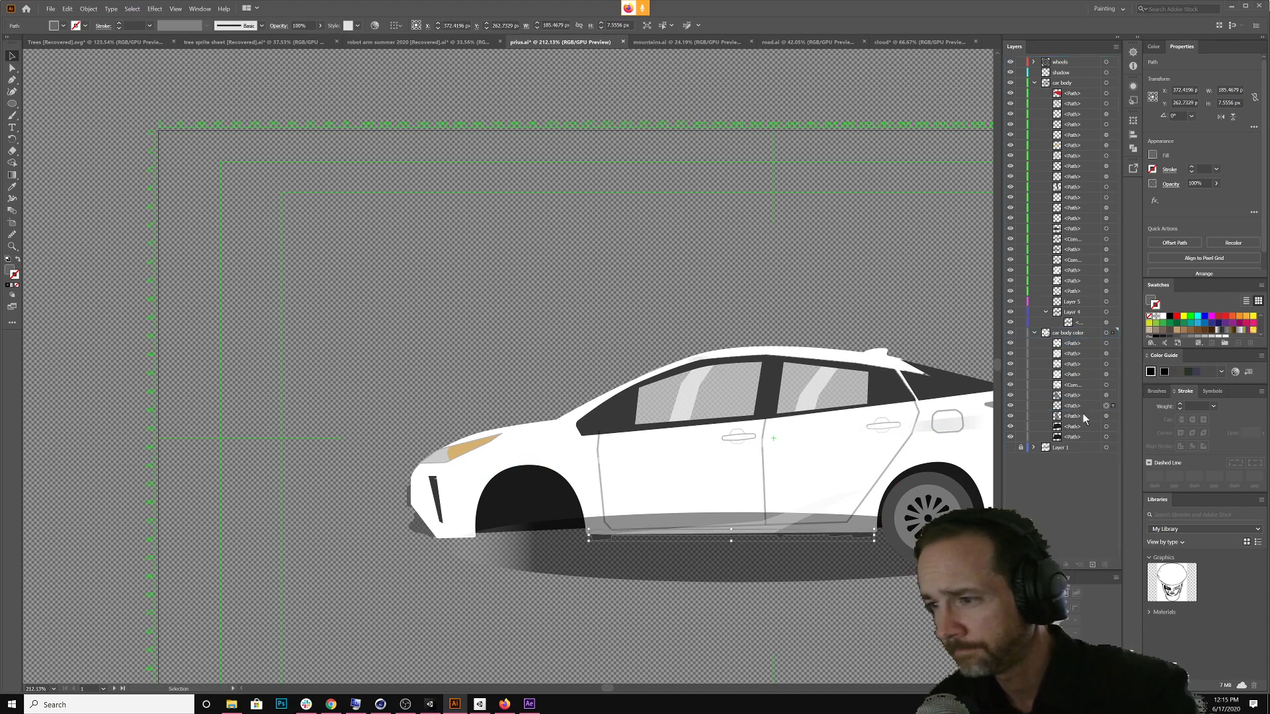
left_click(870, 603)
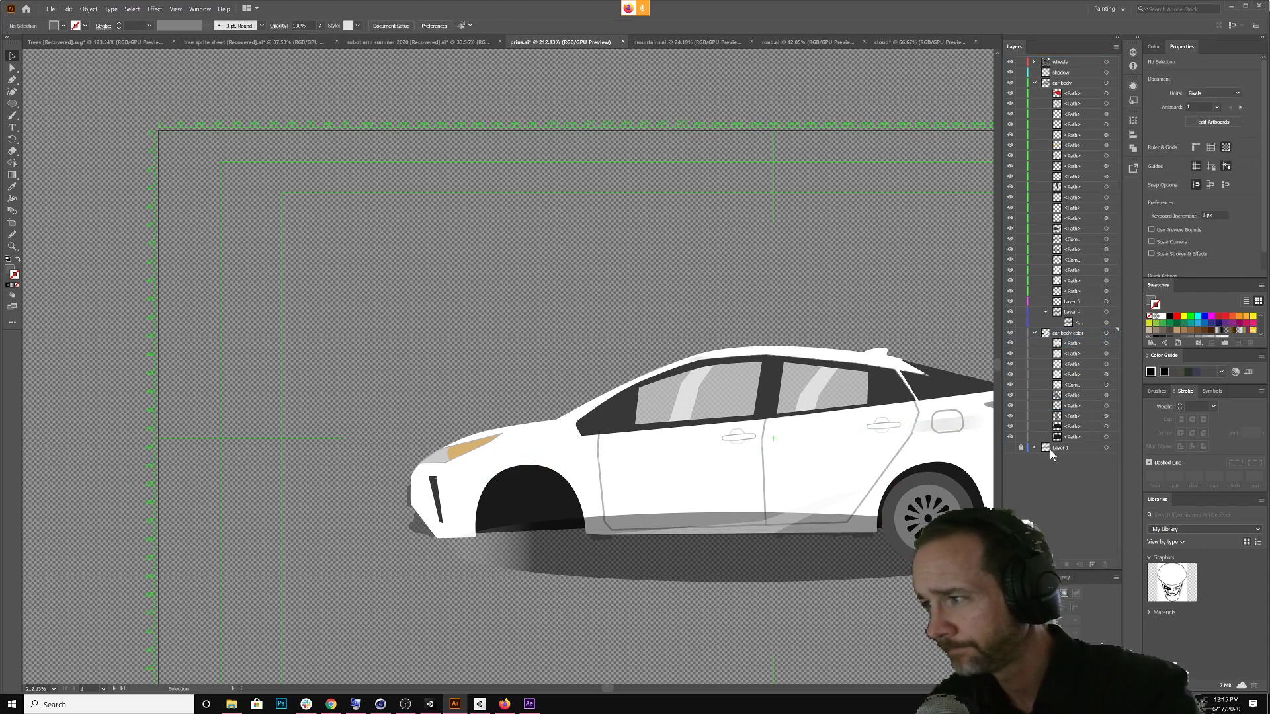
Move the shadow layer to the bottom of the layer stack, beneath Layer 1
left_click(1061, 75)
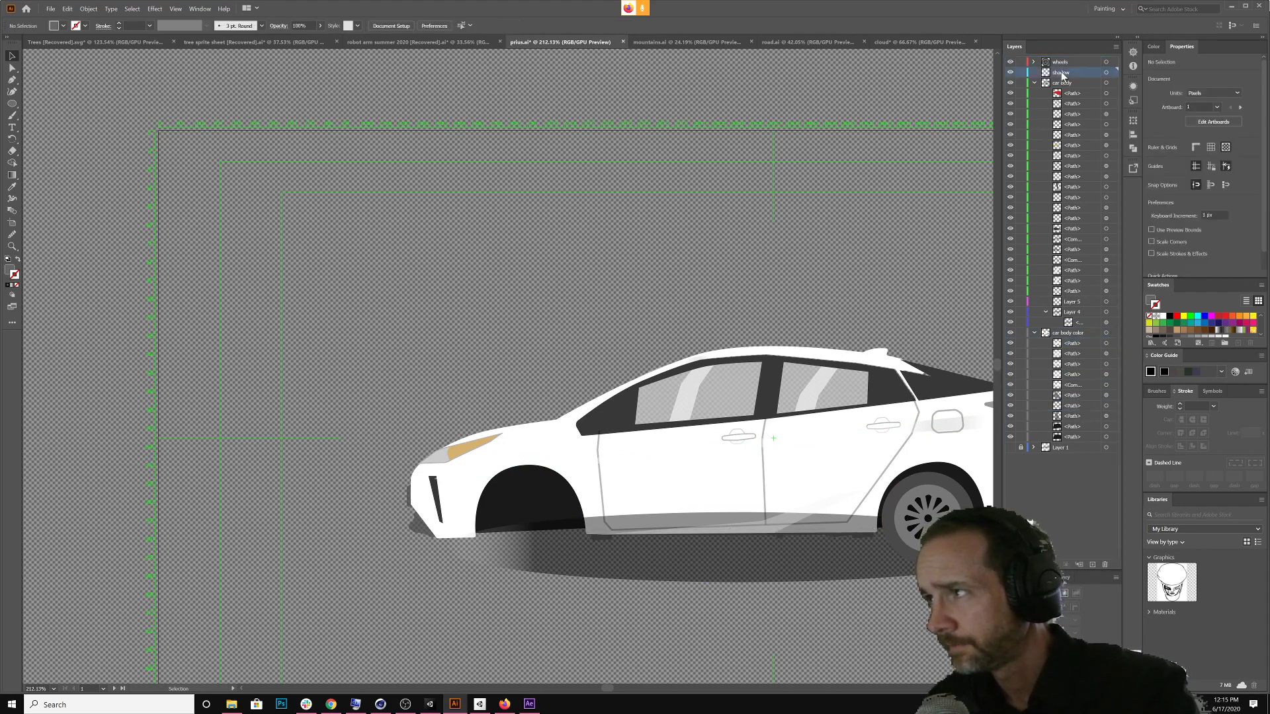
left_click_drag(1062, 74, 1070, 456)
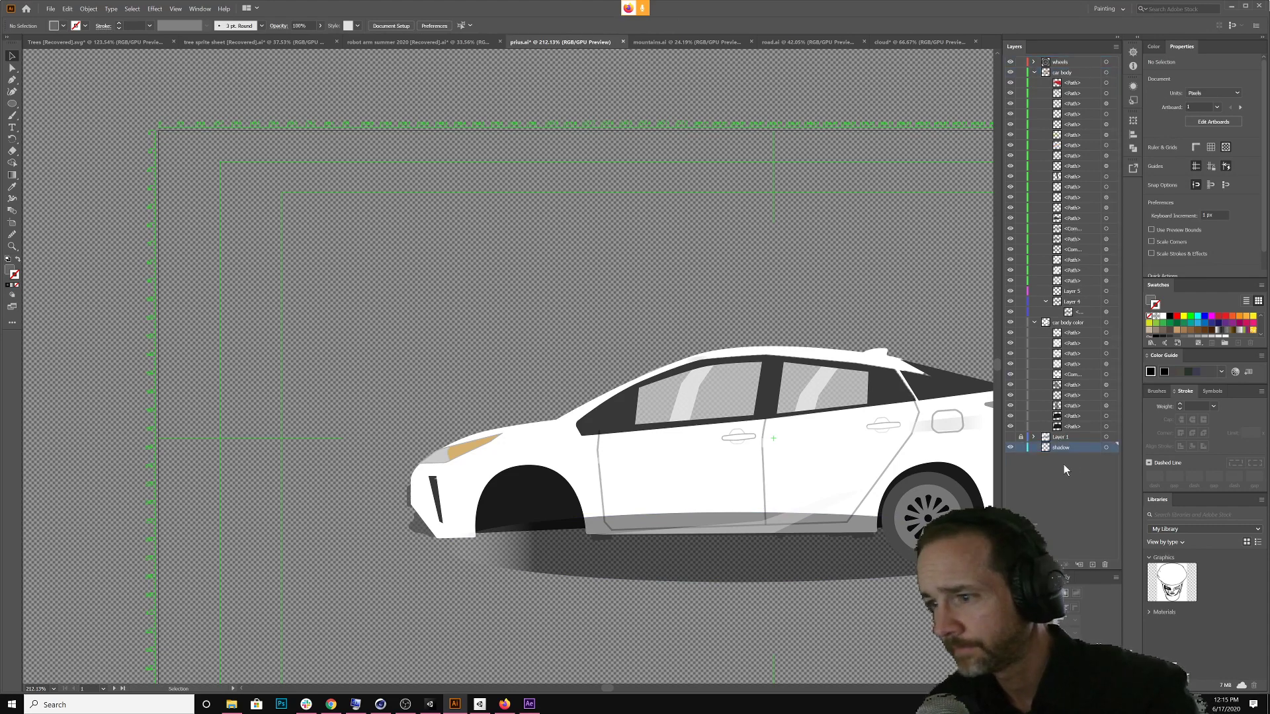
left_click(1058, 492)
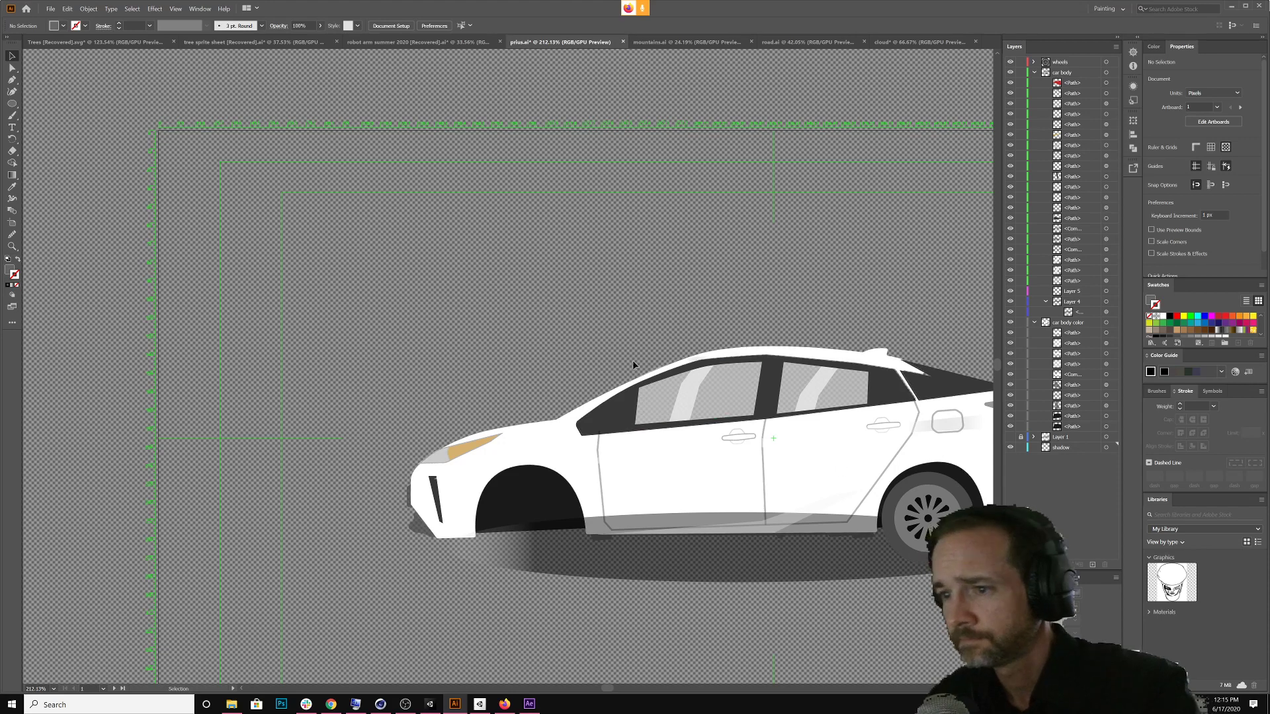
left_click(1106, 73)
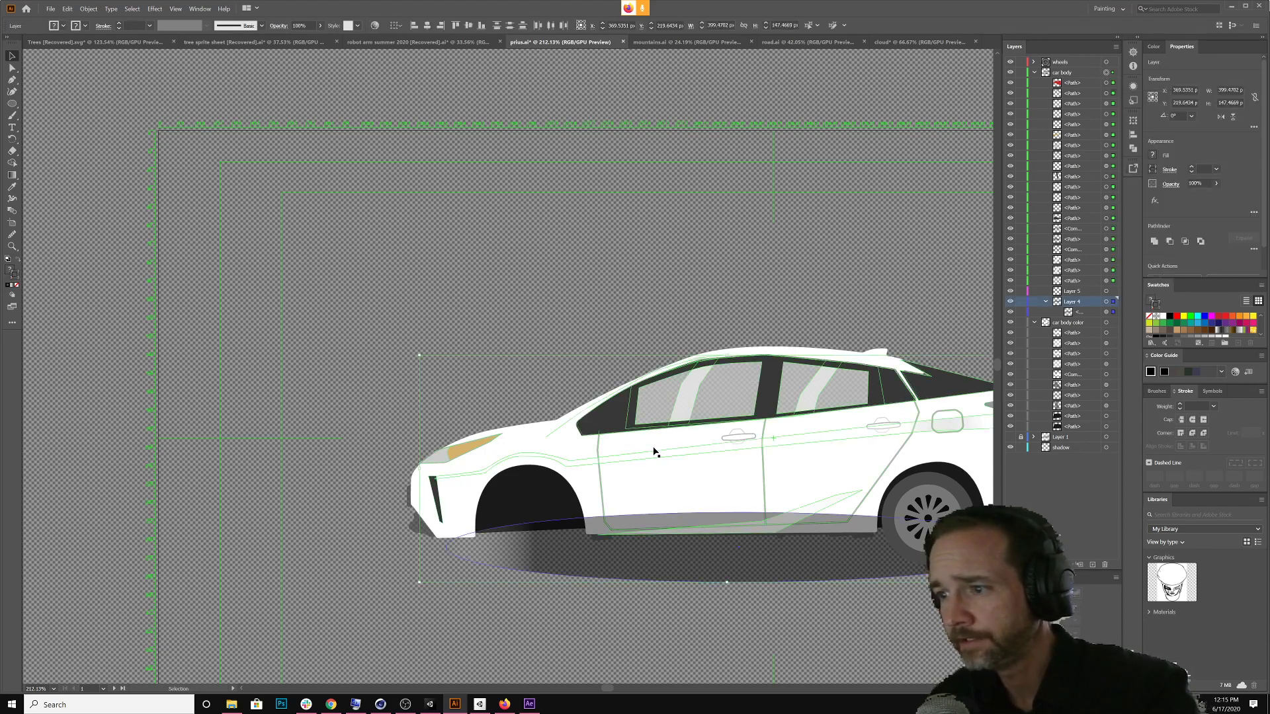
left_click_drag(516, 437, 287, 221)
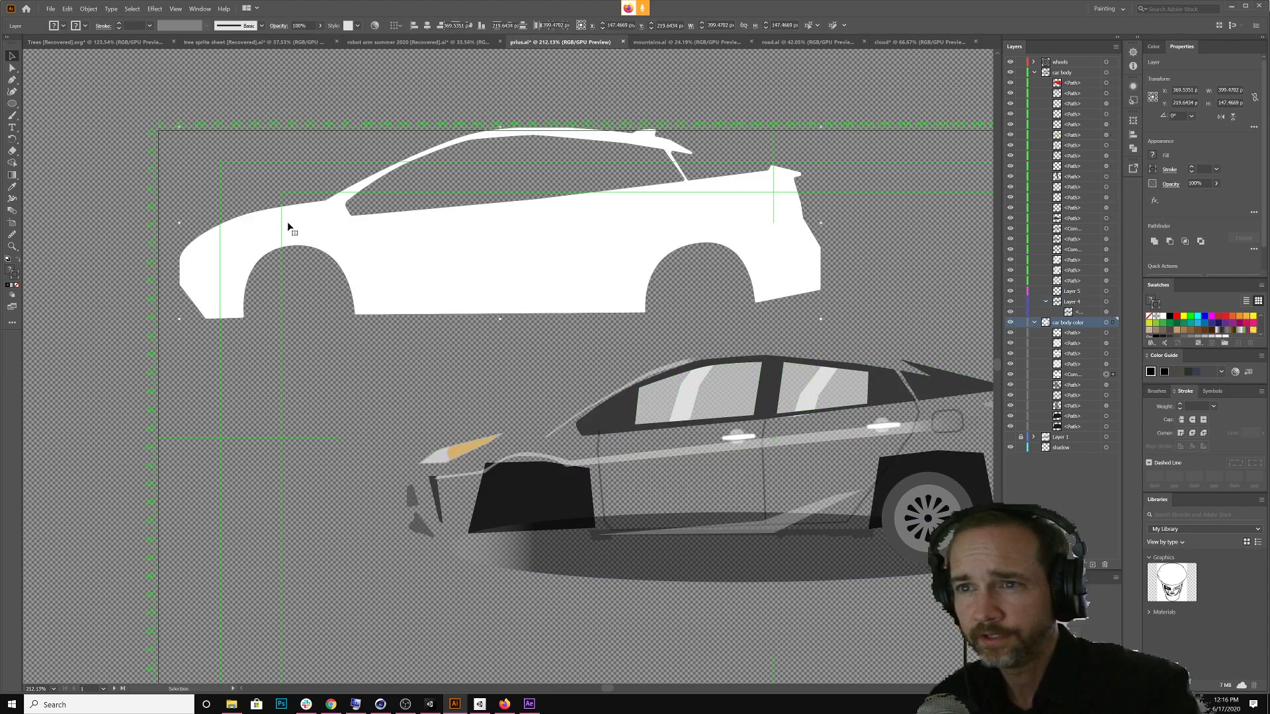
left_click_drag(423, 272, 410, 286)
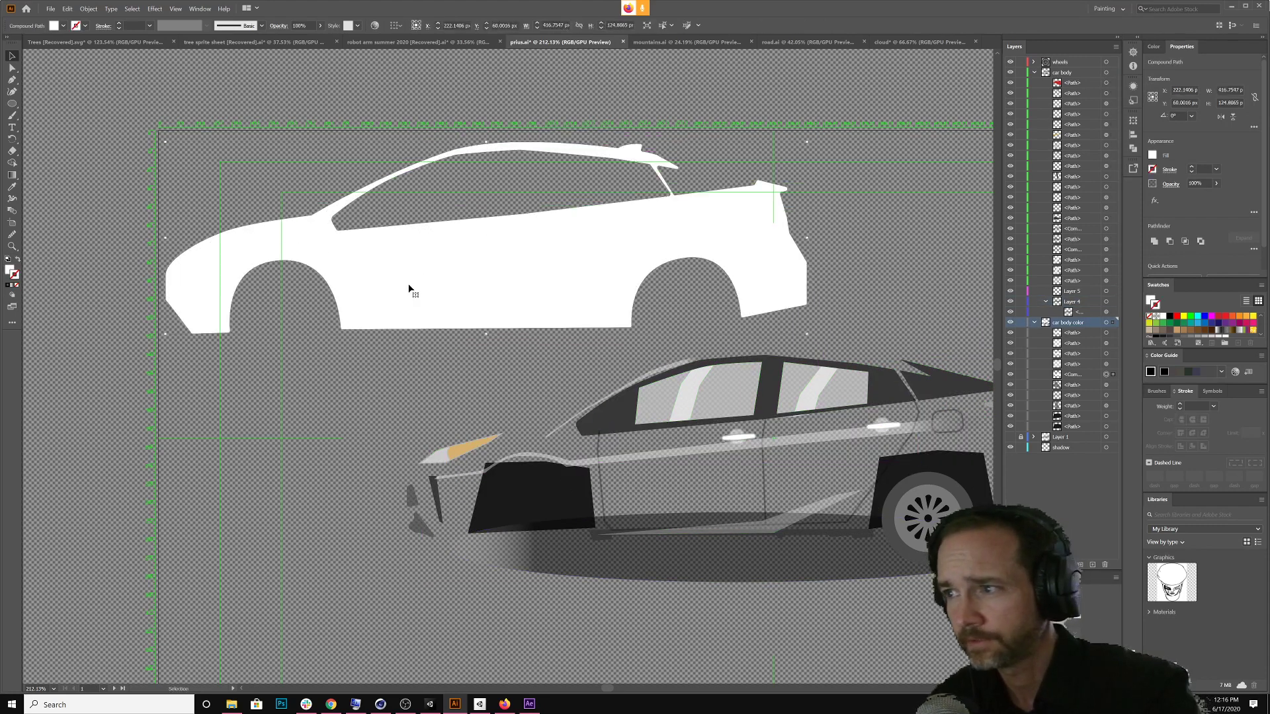
key("ctrl+z")
key("ctrl+z")
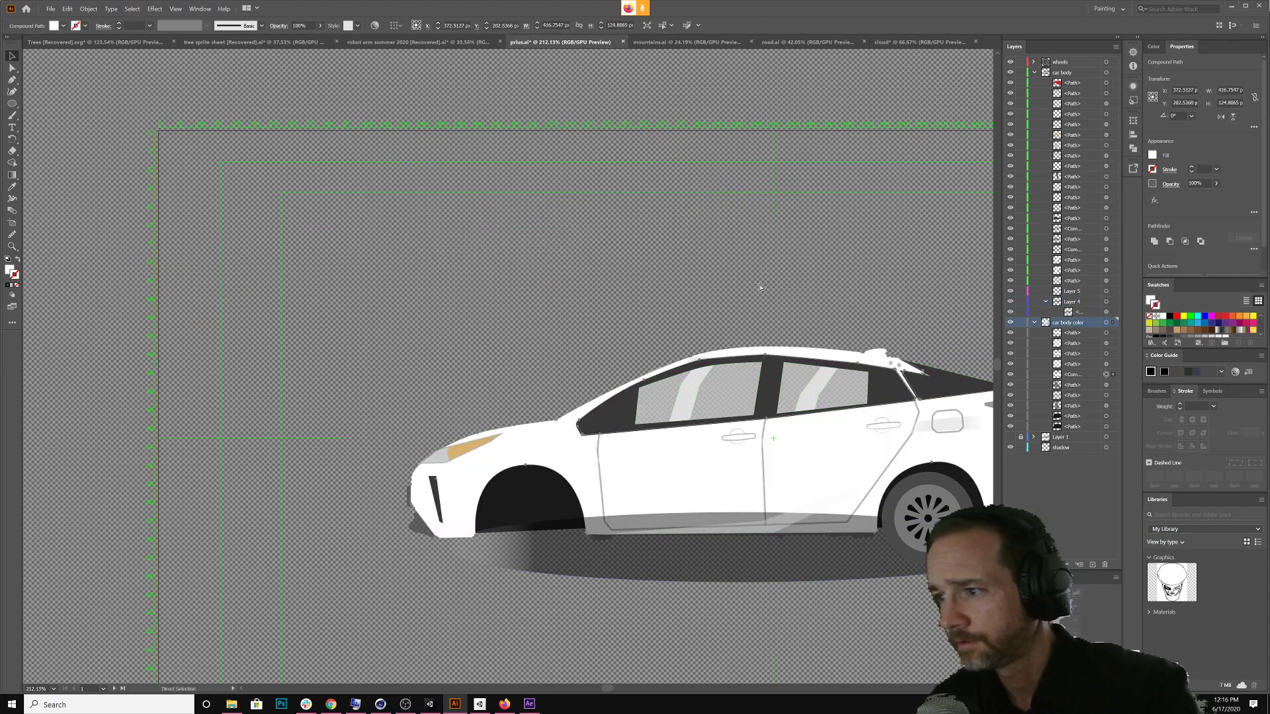
left_click(1082, 334)
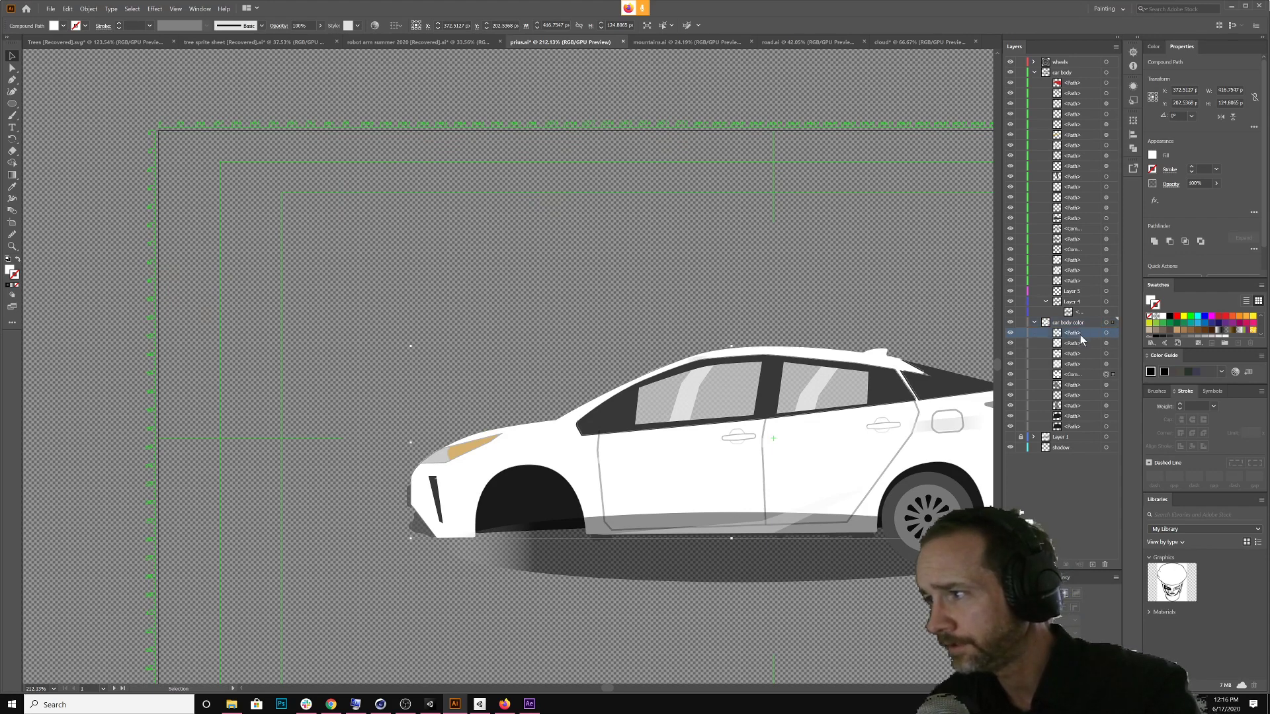
left_click(1081, 427, "shift")
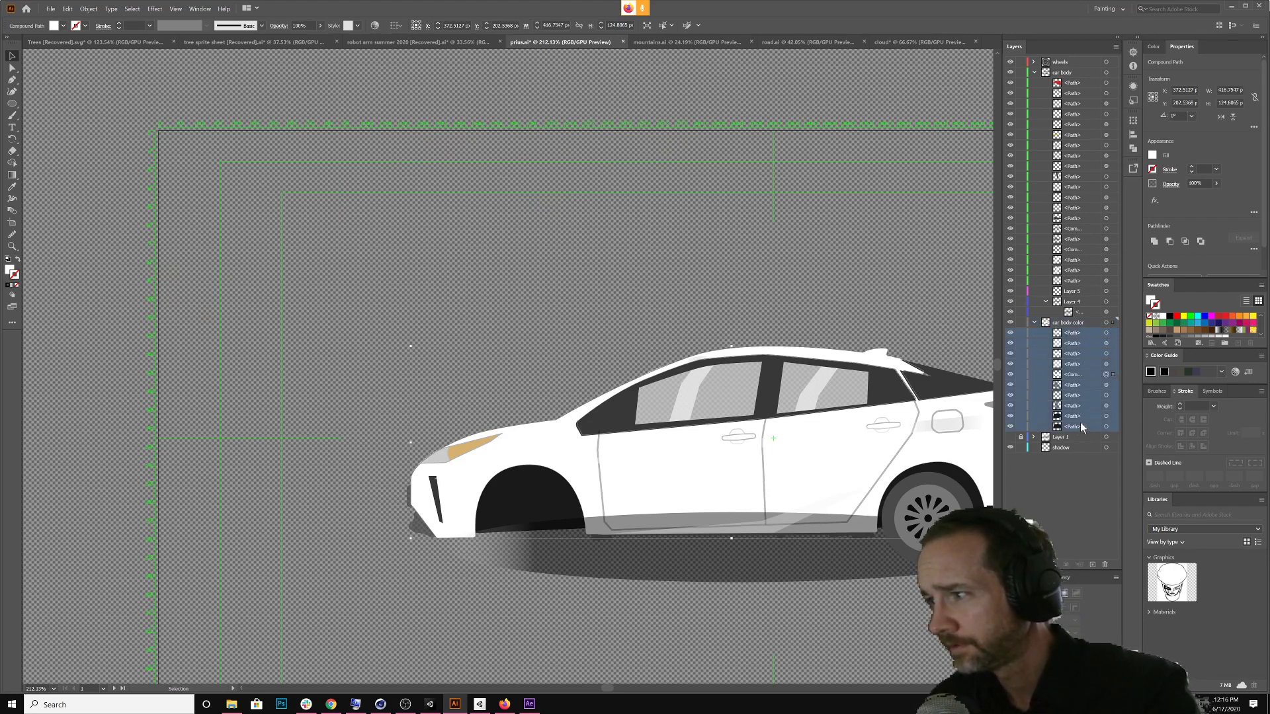
left_click(1107, 427)
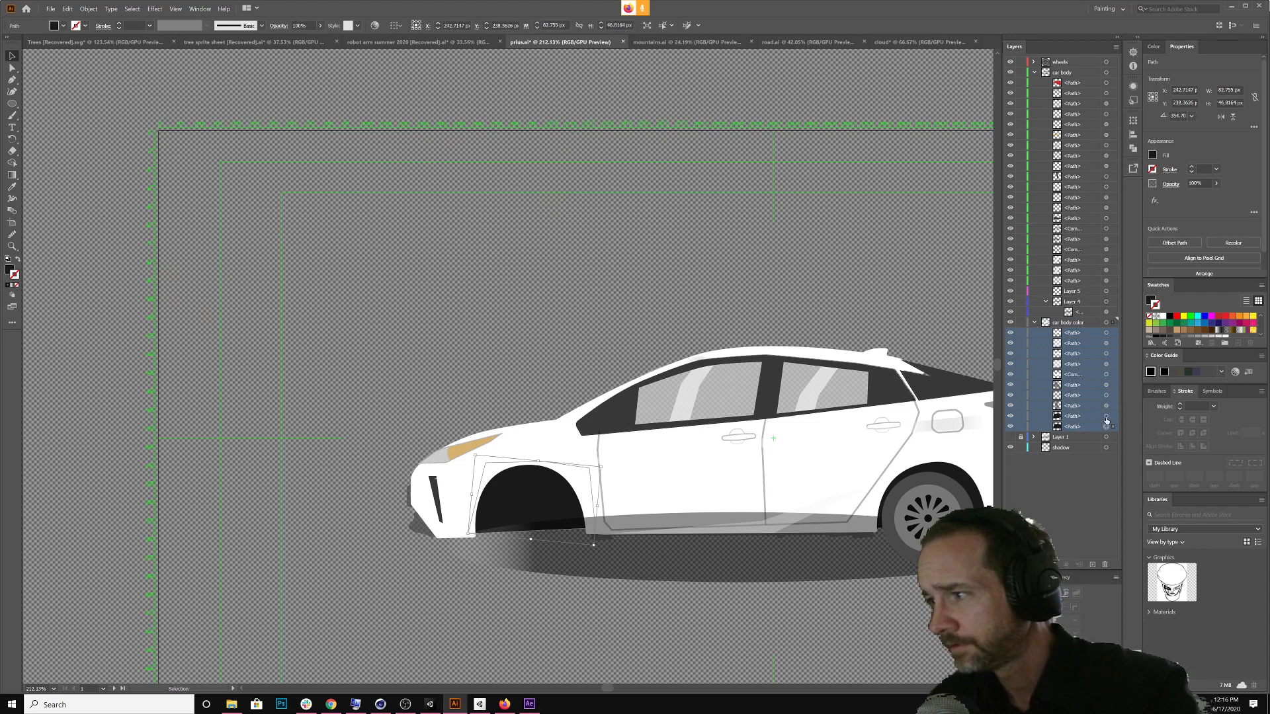
left_click(1106, 416)
left_click(1105, 406, "shift")
left_click(1105, 395, "shift")
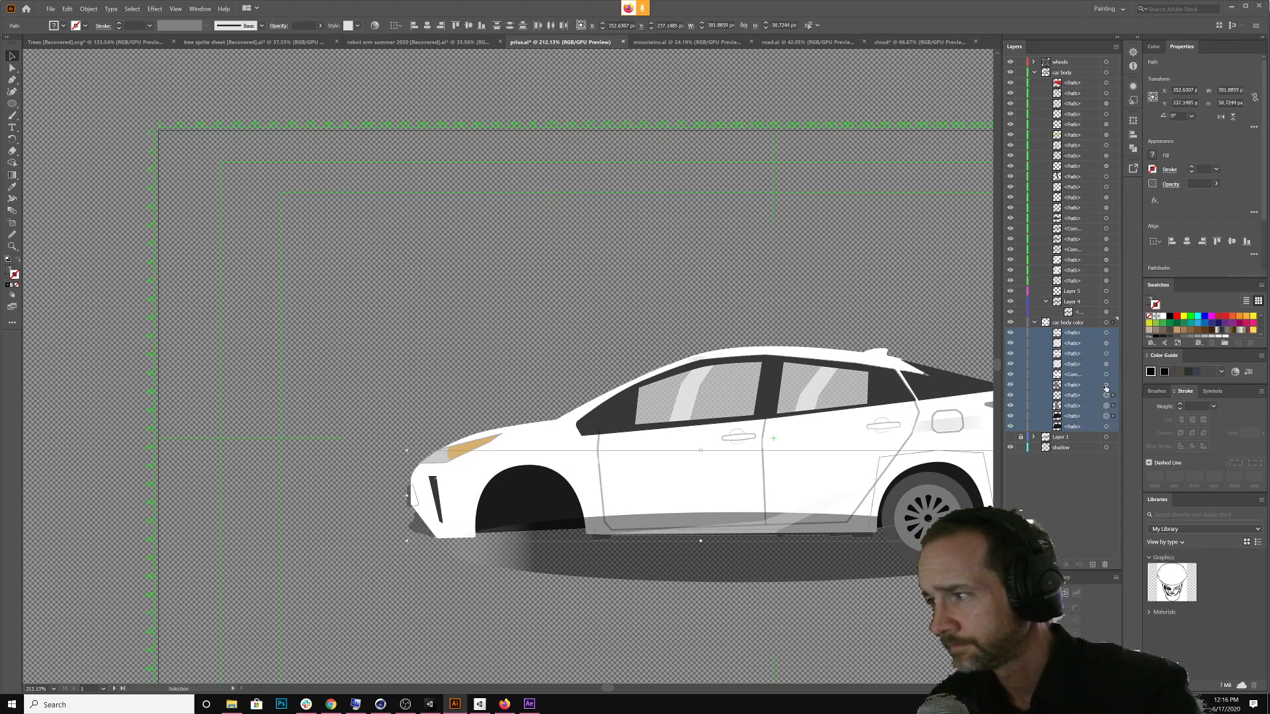
left_click(1104, 375, "shift")
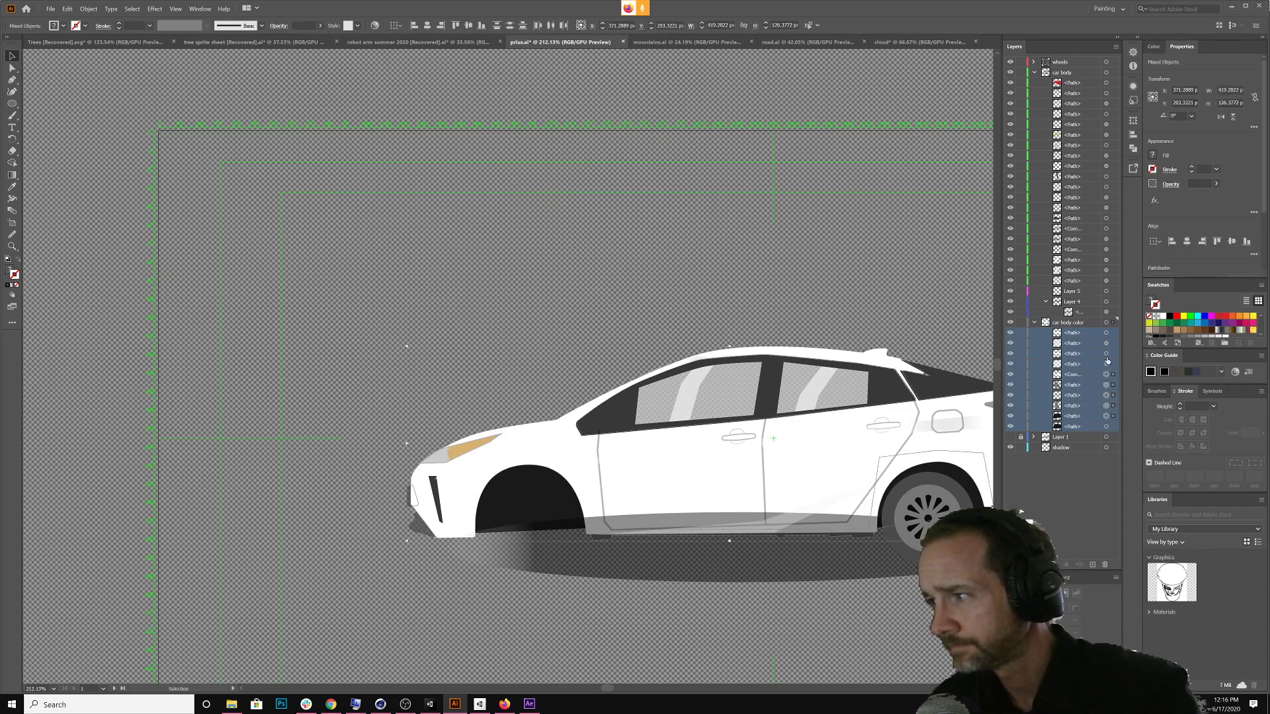
left_click(1106, 364, "shift")
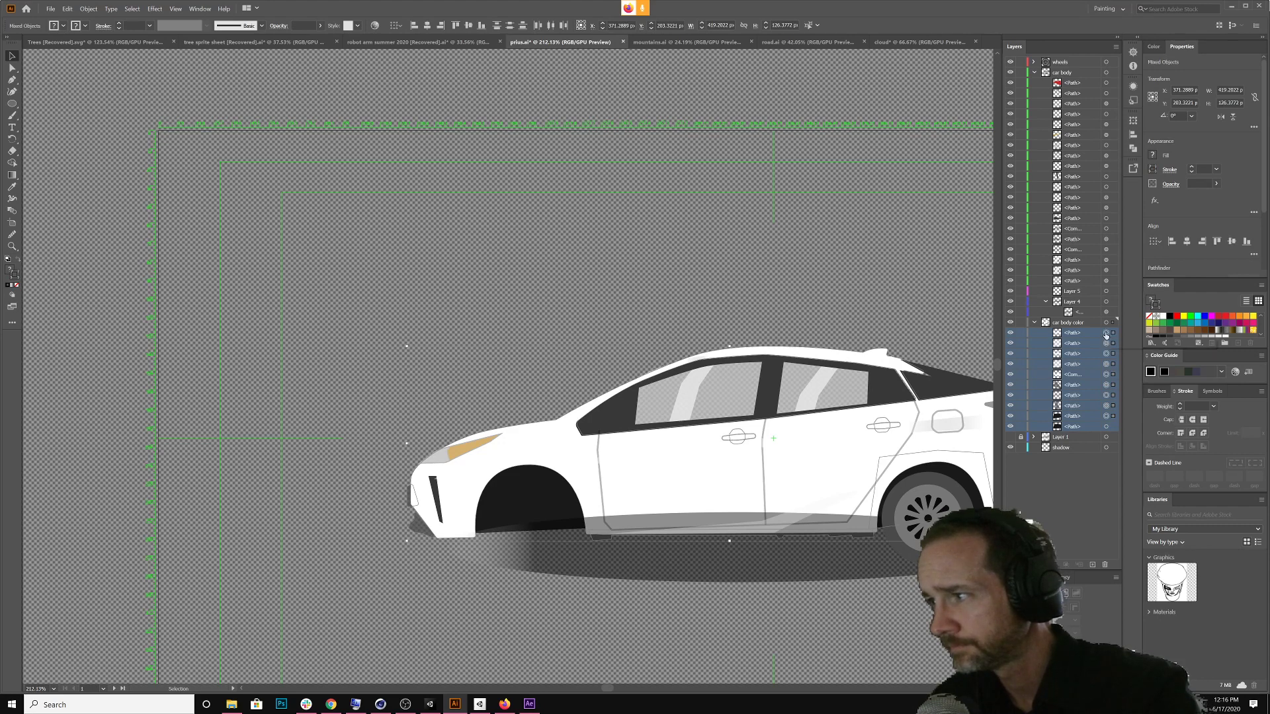
left_click(1105, 323)
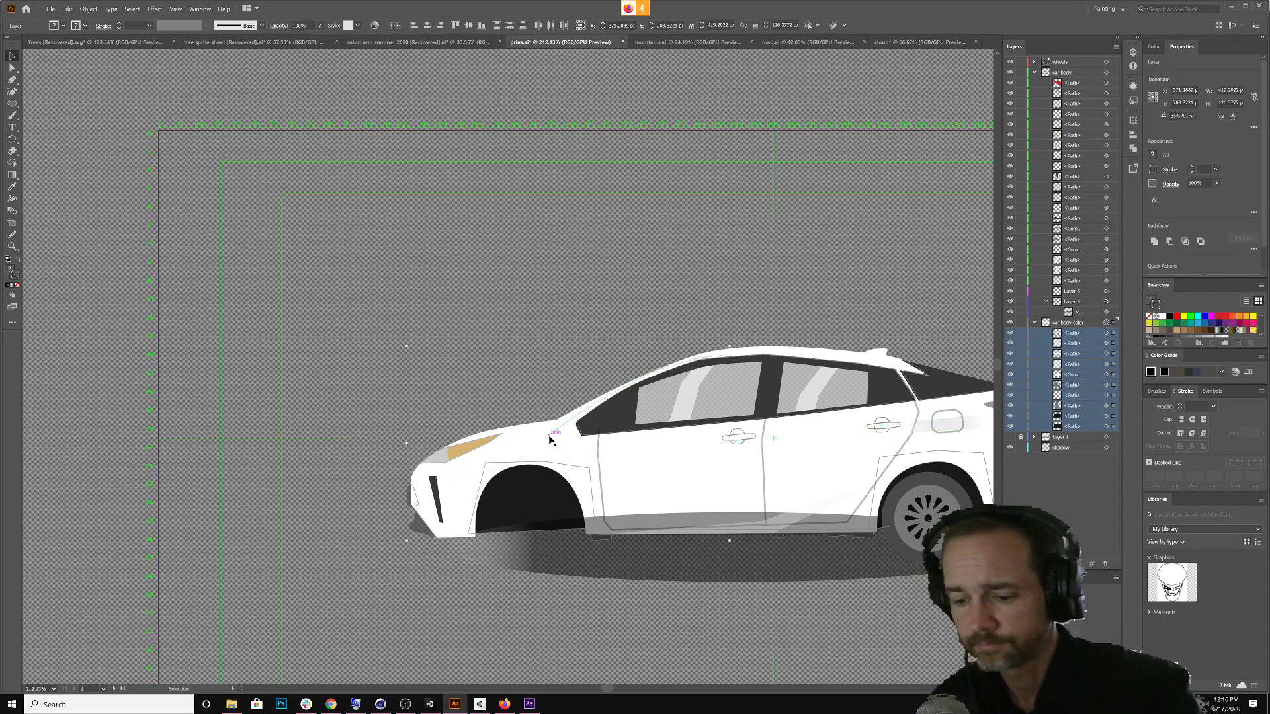
left_click_drag(550, 440, 247, 245)
key("ctrl+z")
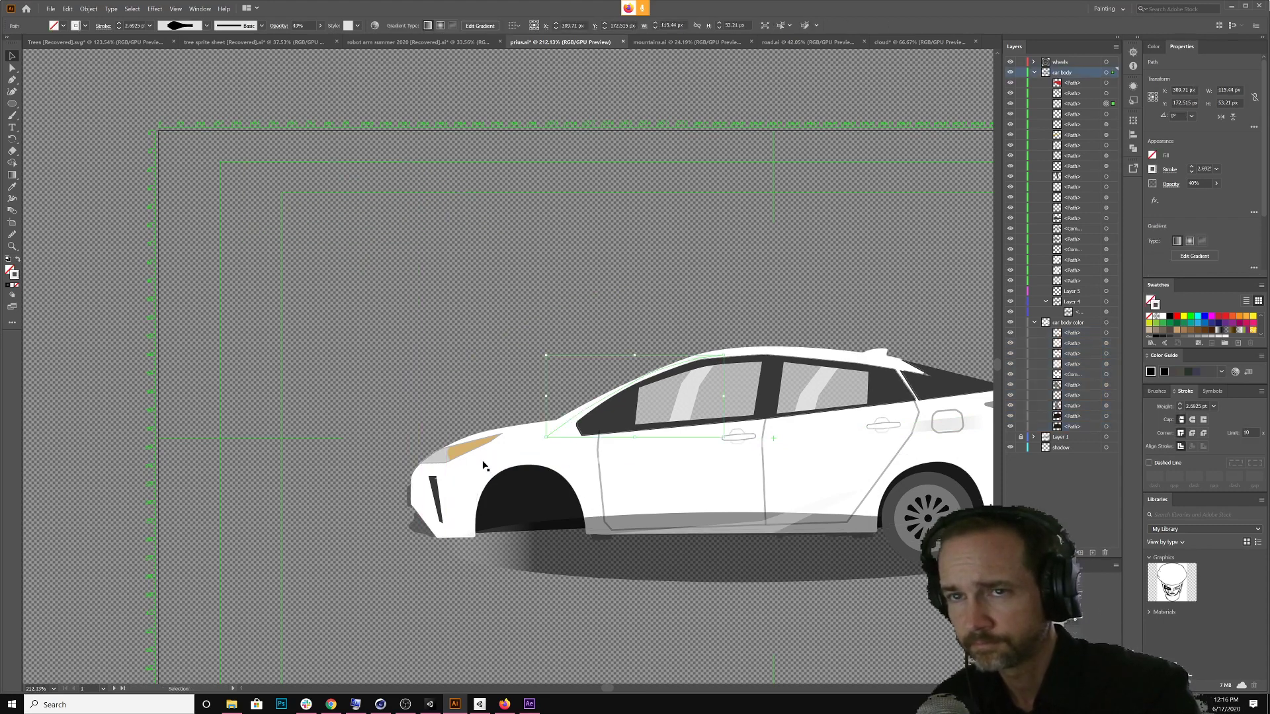
left_click(553, 447, "shift")
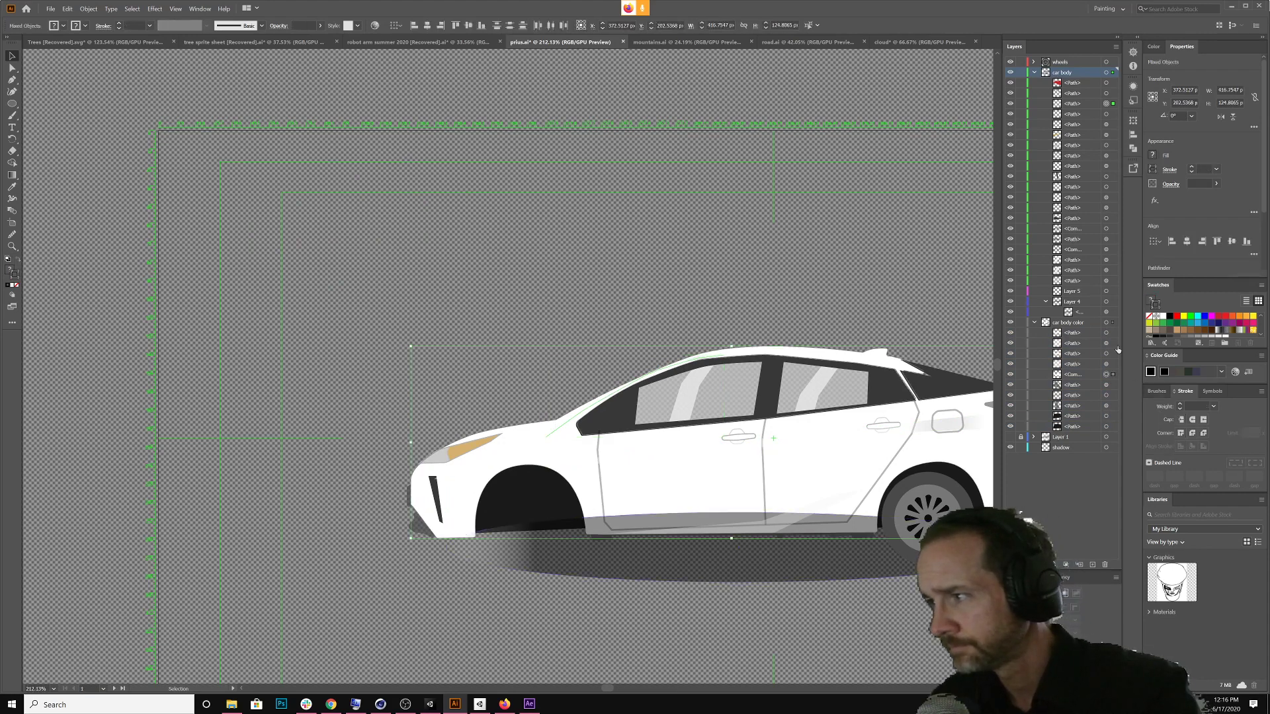
left_click(1105, 322)
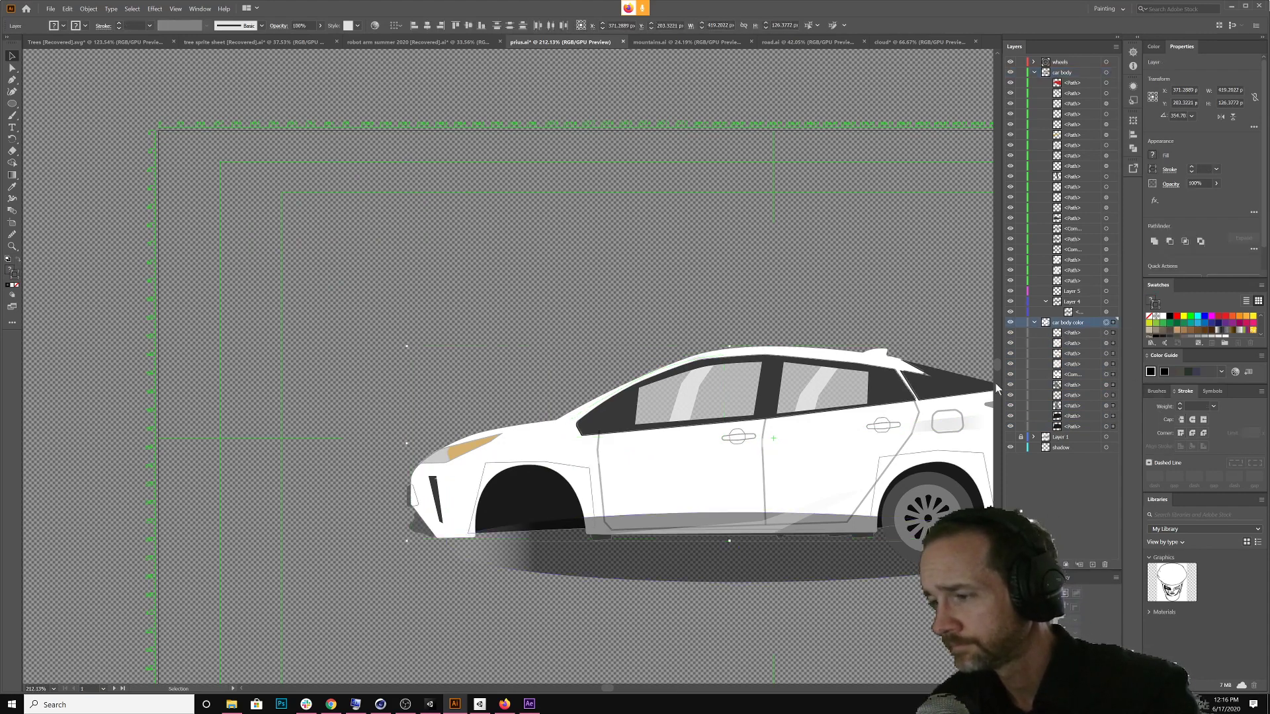
left_click(375, 359)
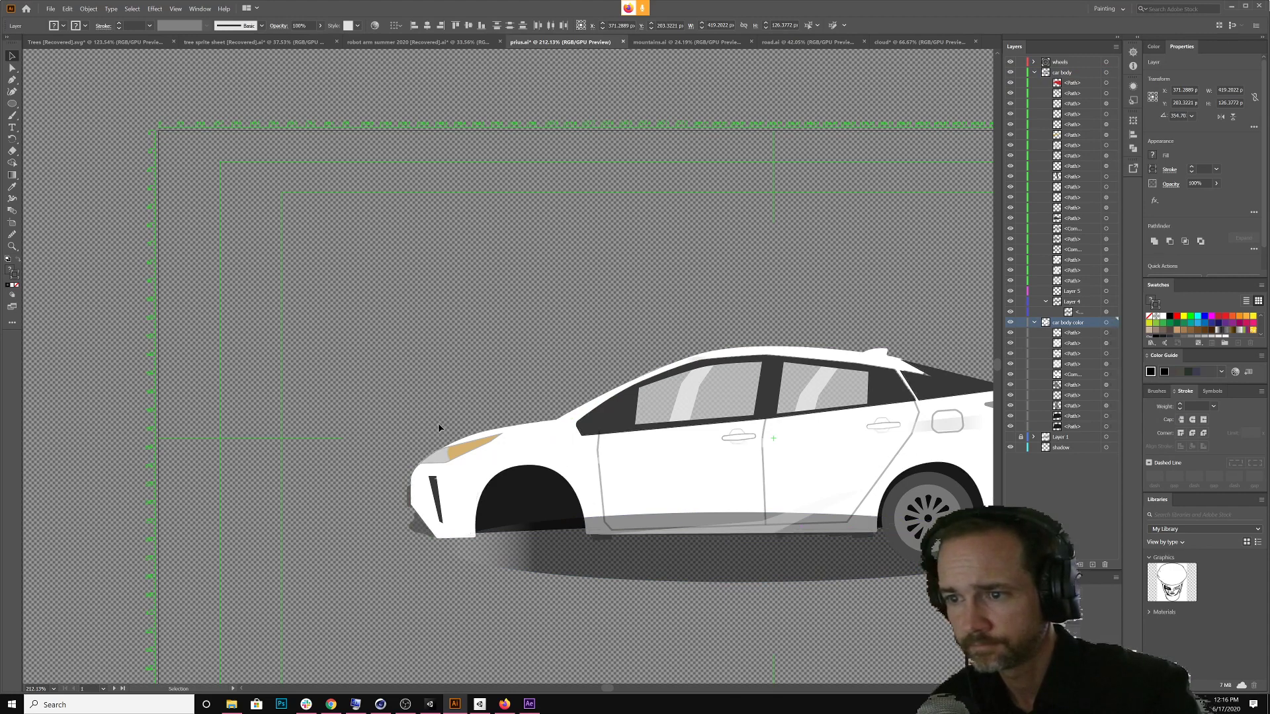
Separate the artwork by moving all car body color shapes to the upper part of the artboard and the car body details below them
left_click(1105, 324)
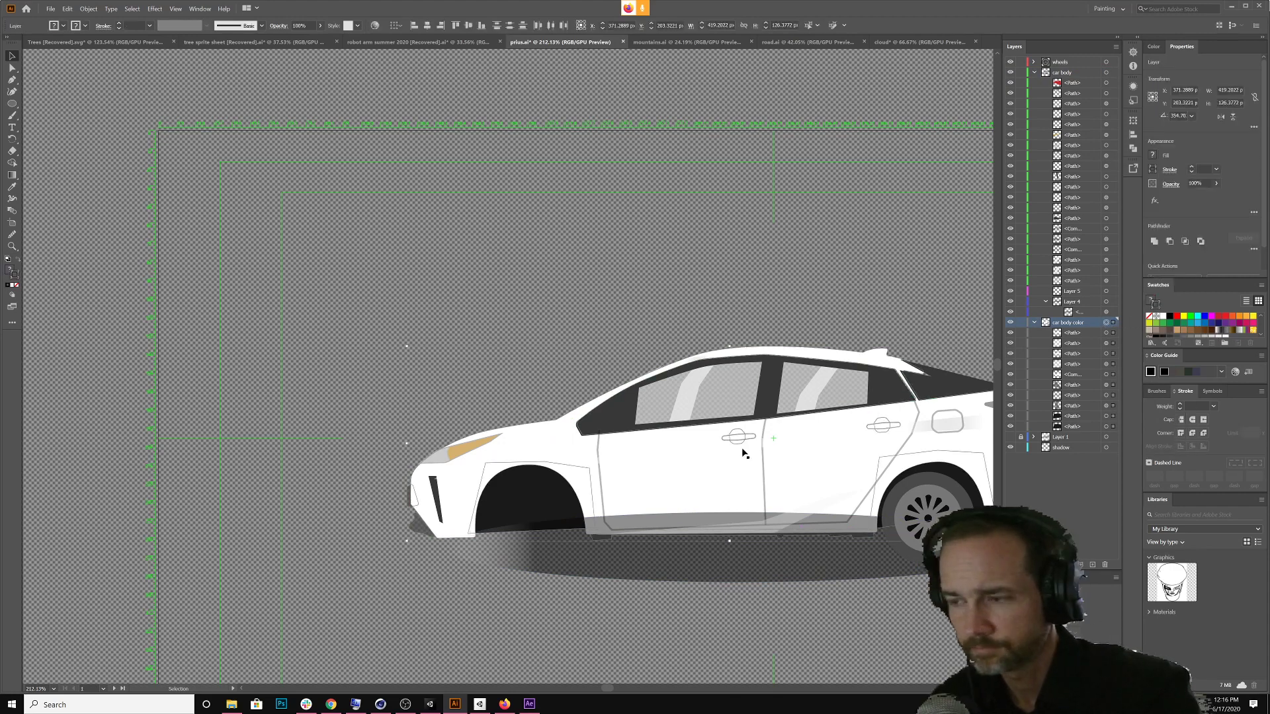
left_click_drag(583, 431, 307, 271)
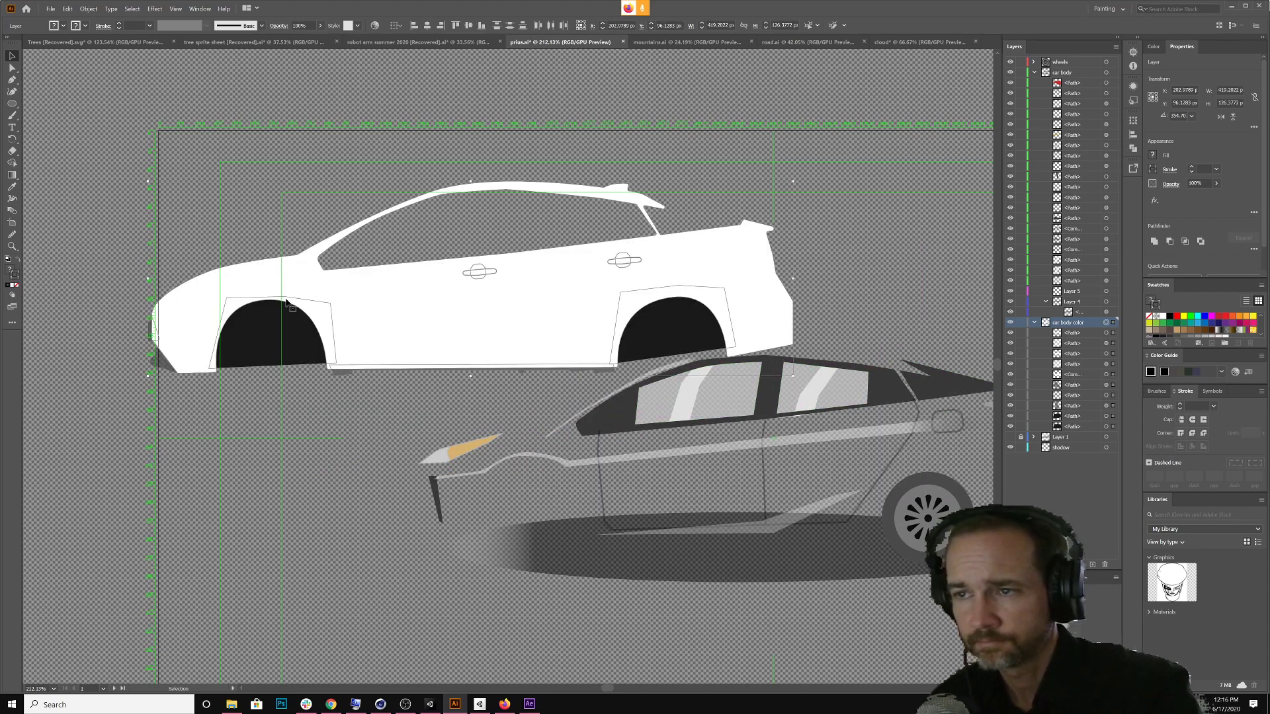
left_click_drag(288, 288, 320, 283)
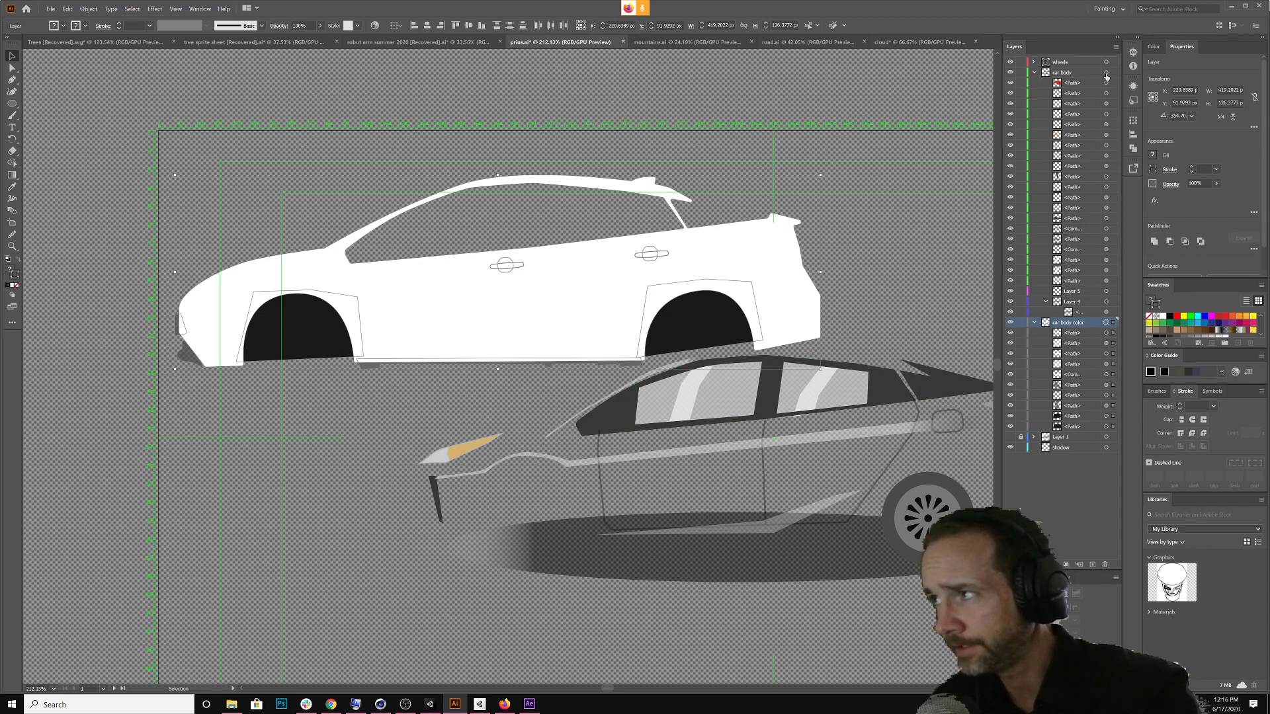
left_click(666, 430)
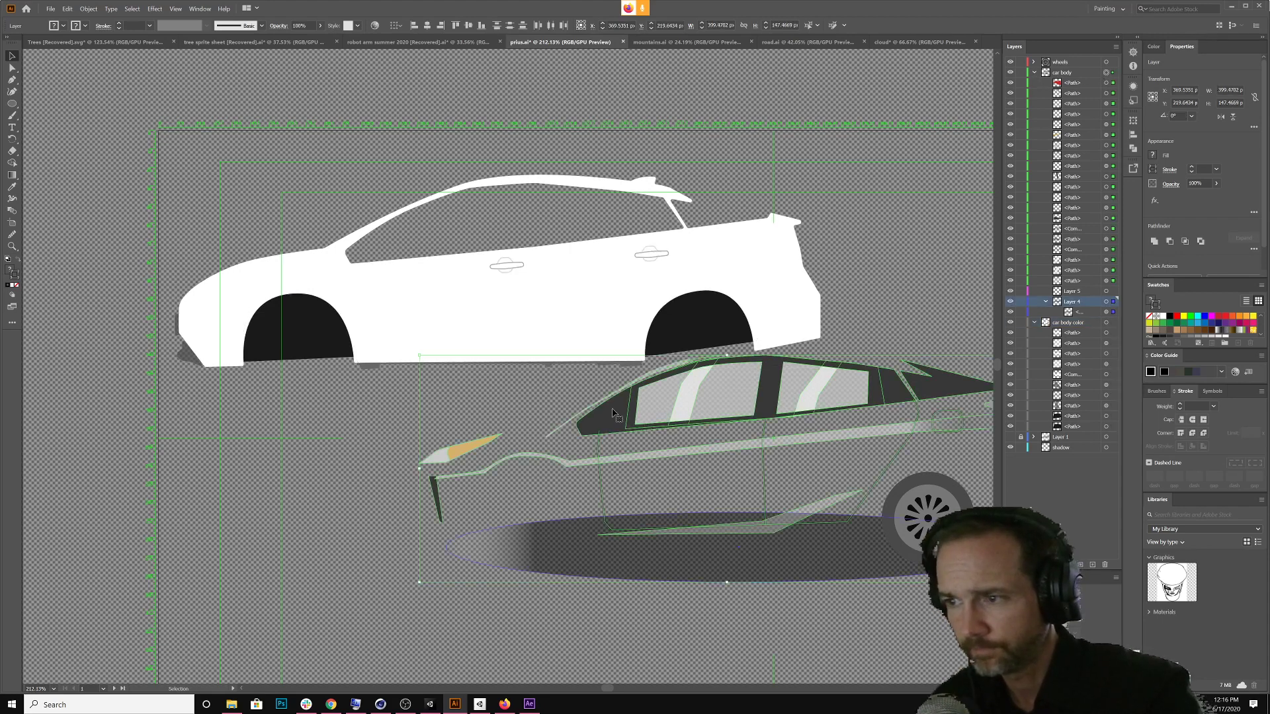
left_click_drag(588, 427, 362, 510)
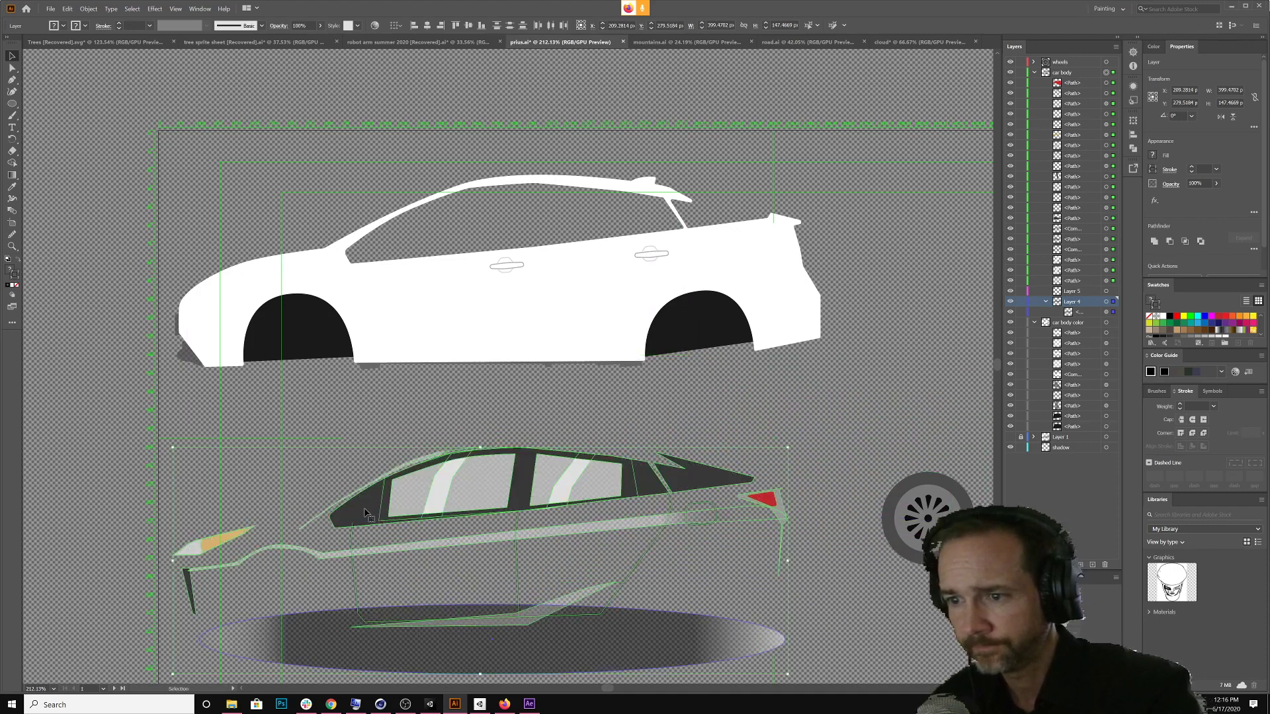
Make the shadow layer active and deselect the car body details
left_click(1054, 447)
scroll(826, 559, "down", 2)
scroll(827, 559, "down", 1)
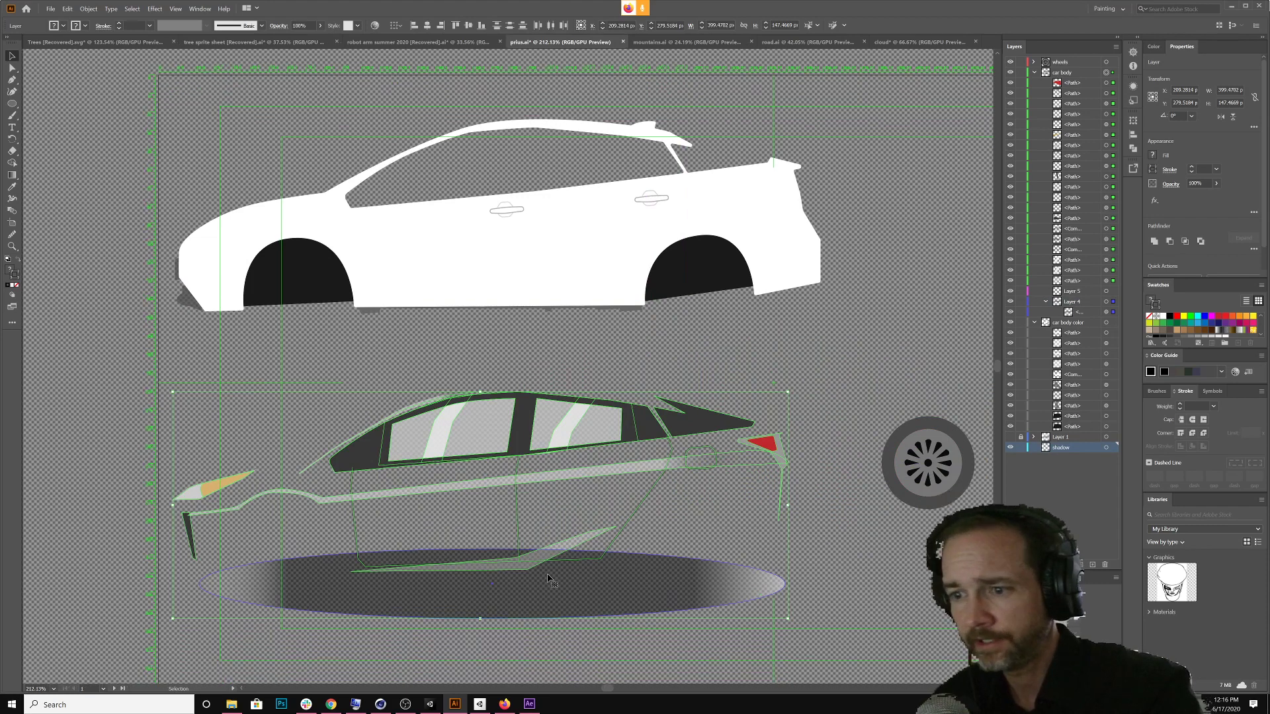
left_click(625, 601)
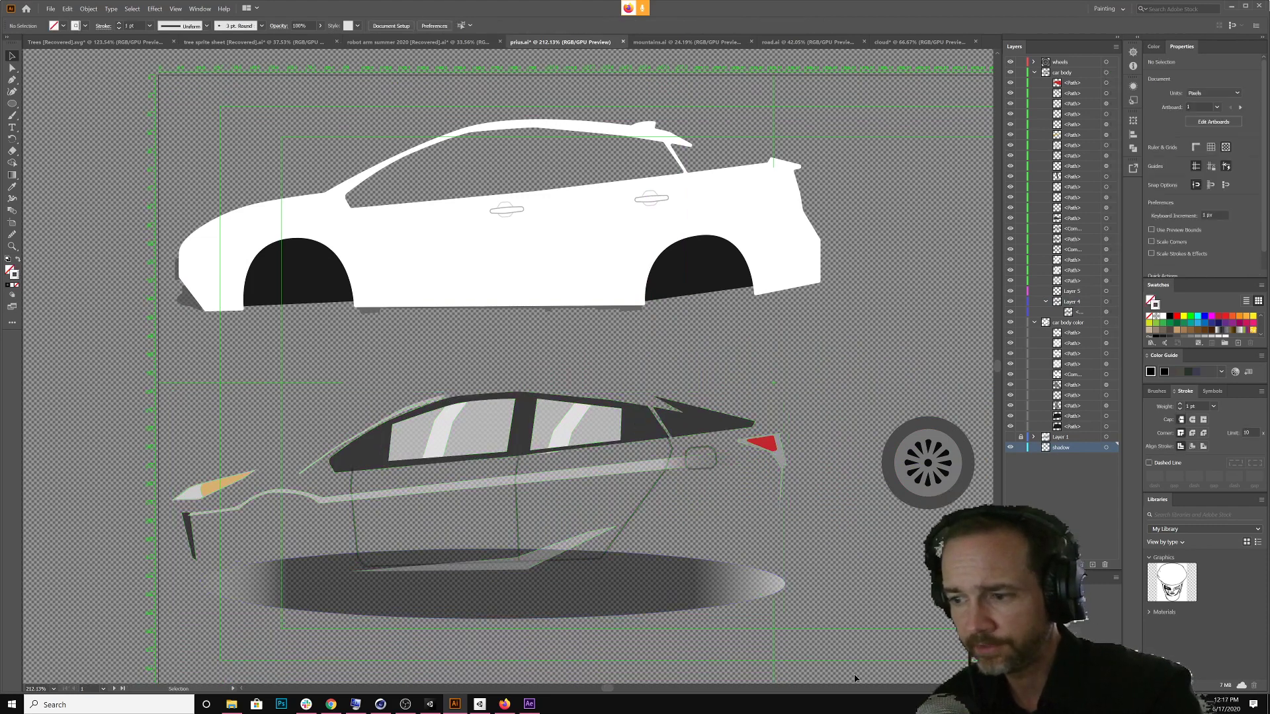
Move the shadow ellipse straight down into the empty area below the car body details, clear of the other artwork
left_click_drag(626, 601, 624, 652)
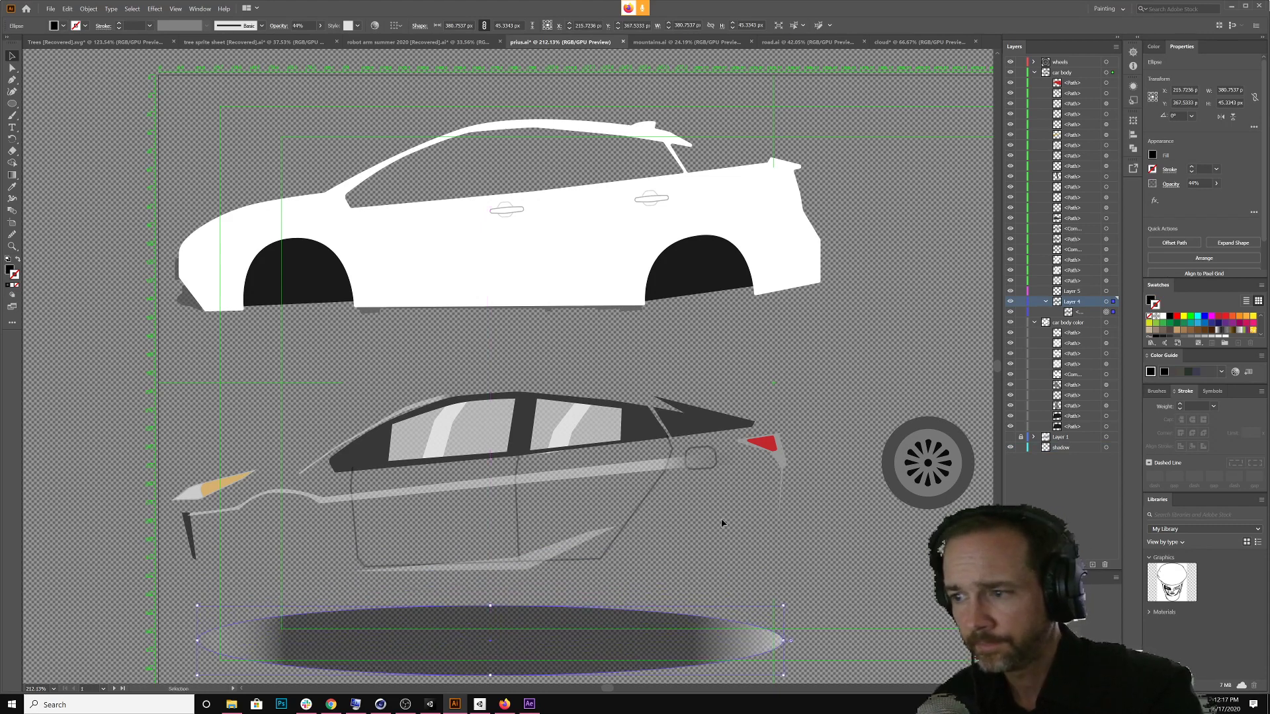
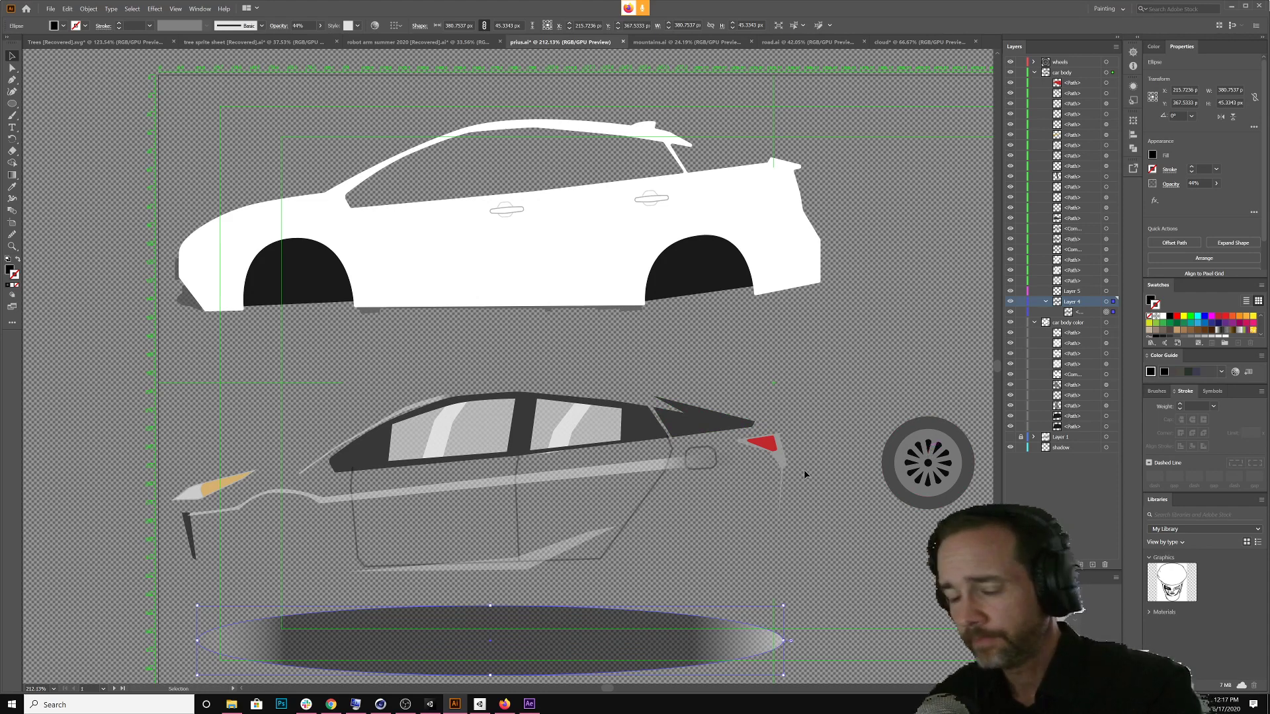
key("z")
left_click_drag(822, 495, 751, 487)
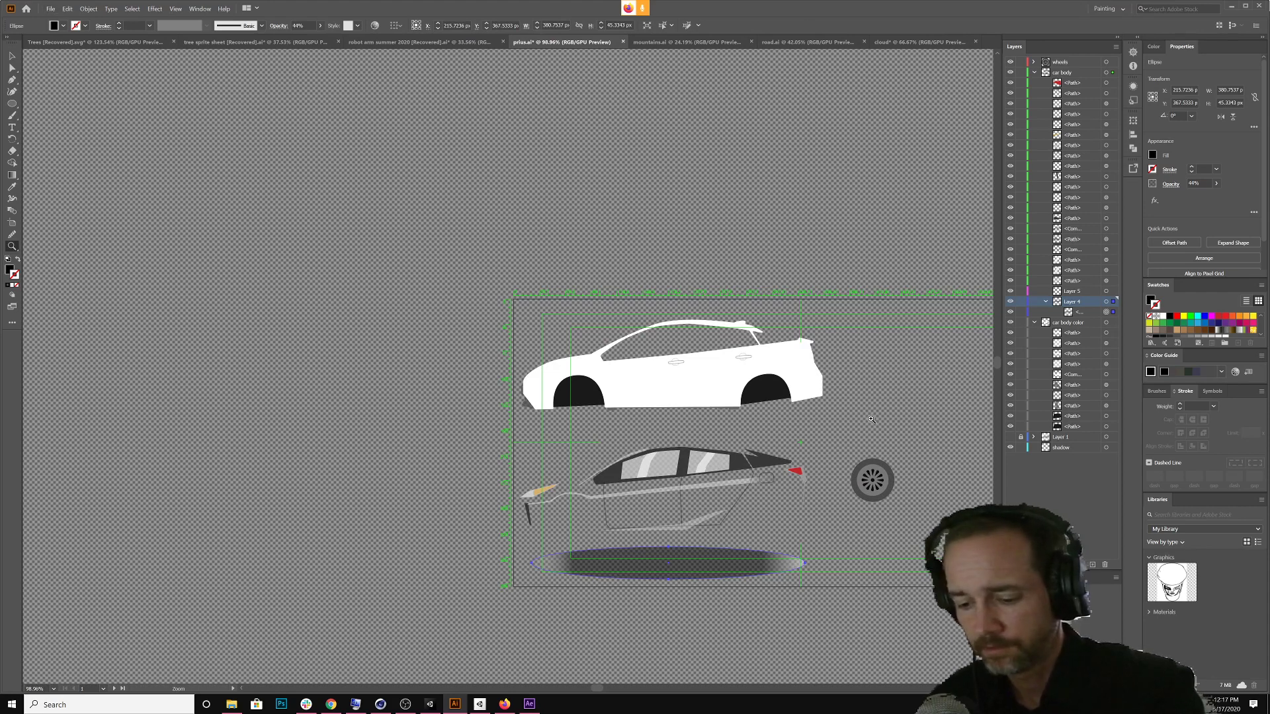
key("space")
left_click_drag(870, 419, 656, 394)
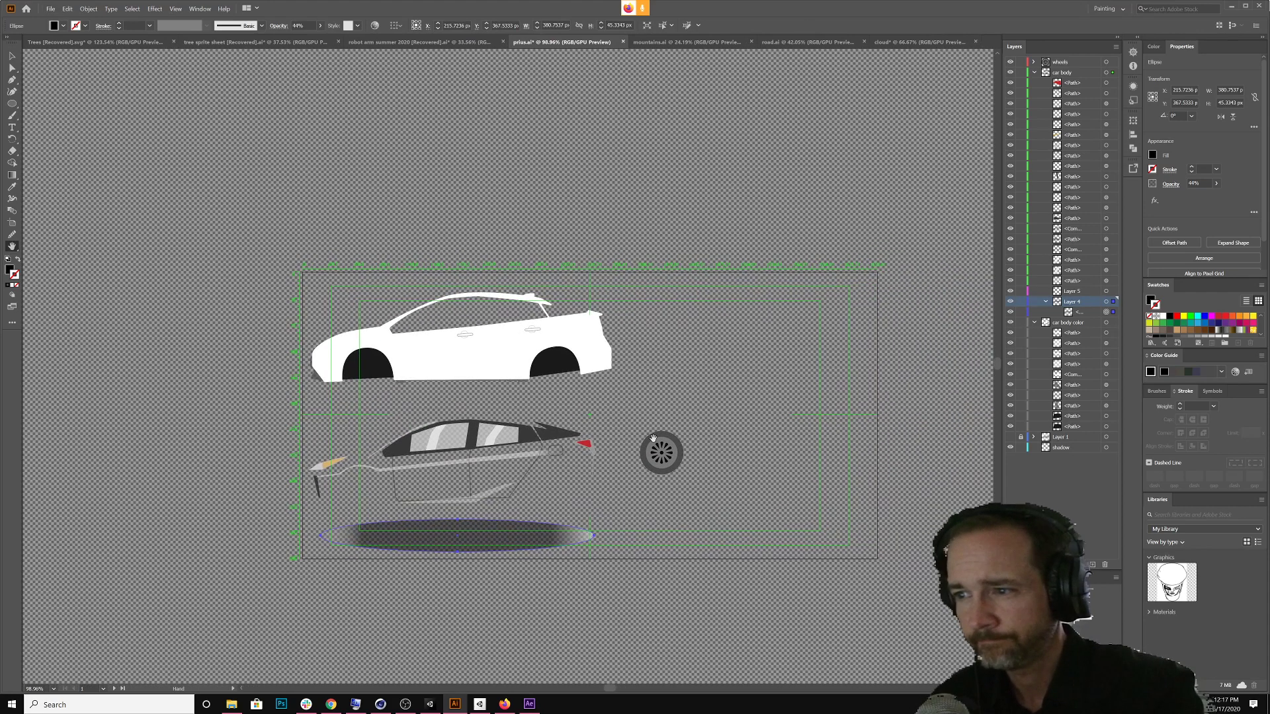
Save the document under the new name "prius sprite sheet prep" as an Adobe Illustrator file with the Illustrator 2020 options
left_click(51, 9)
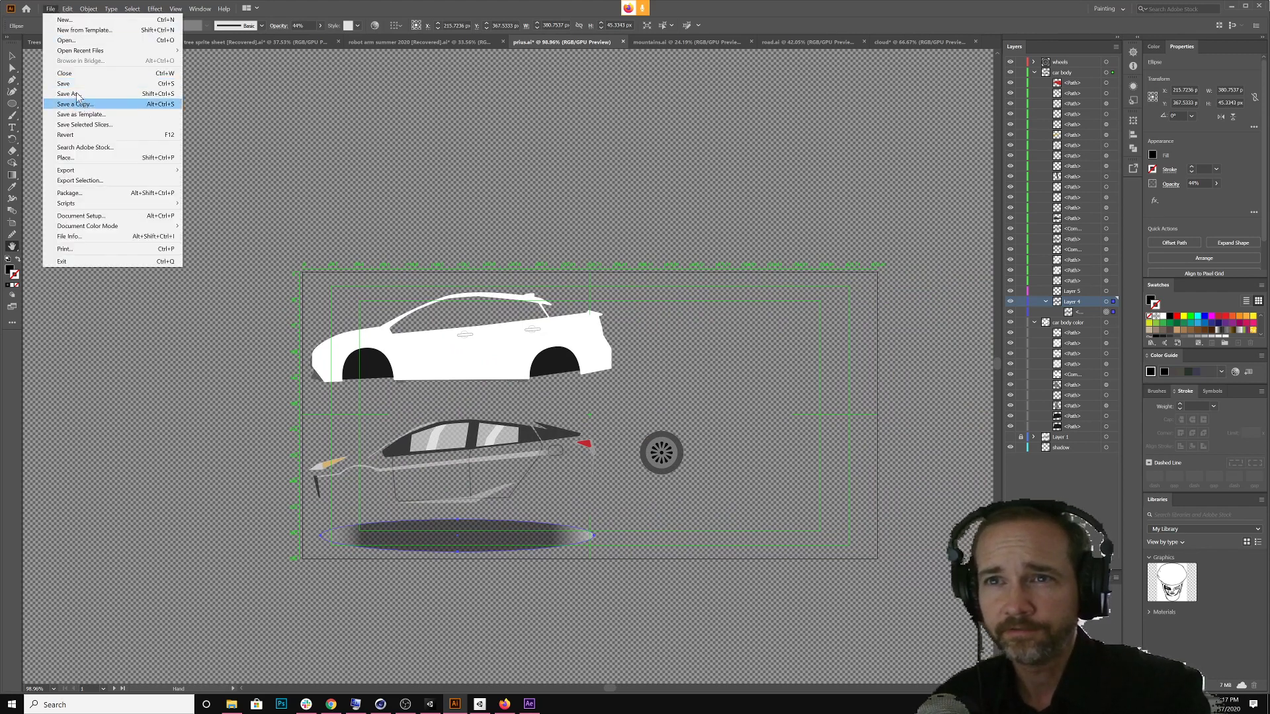
left_click(207, 150)
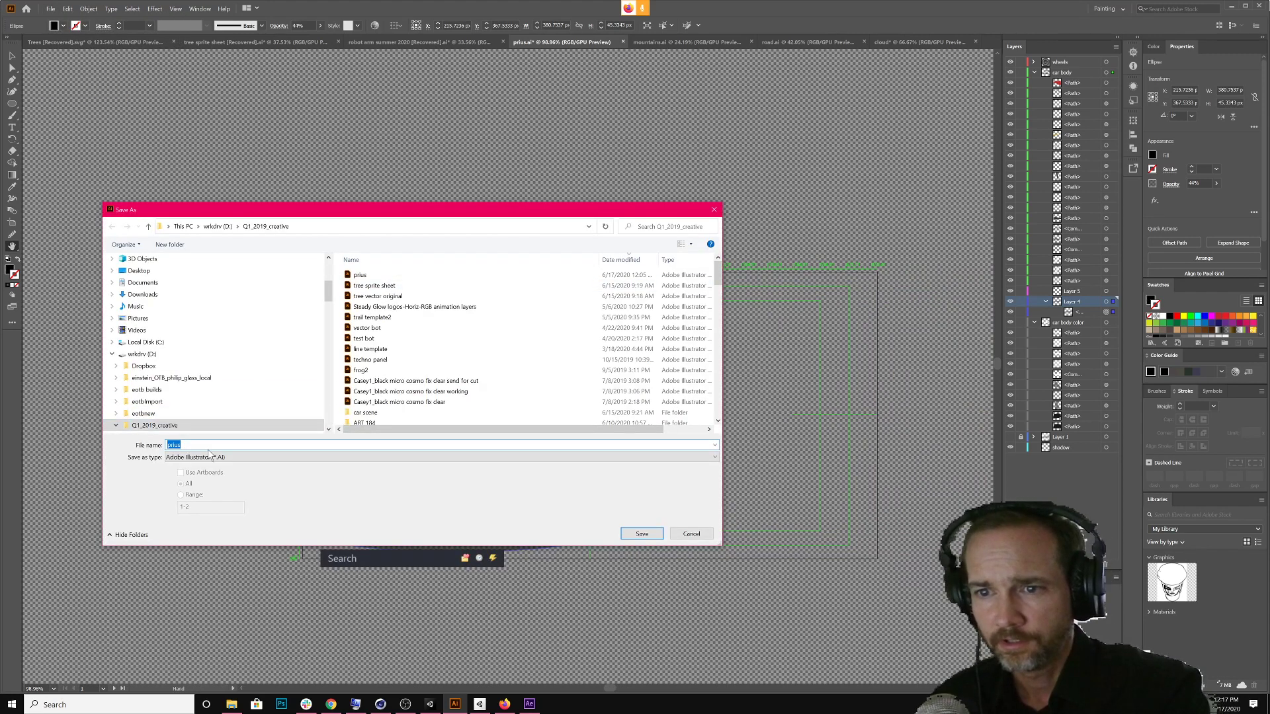
type("sprite sheet prep")
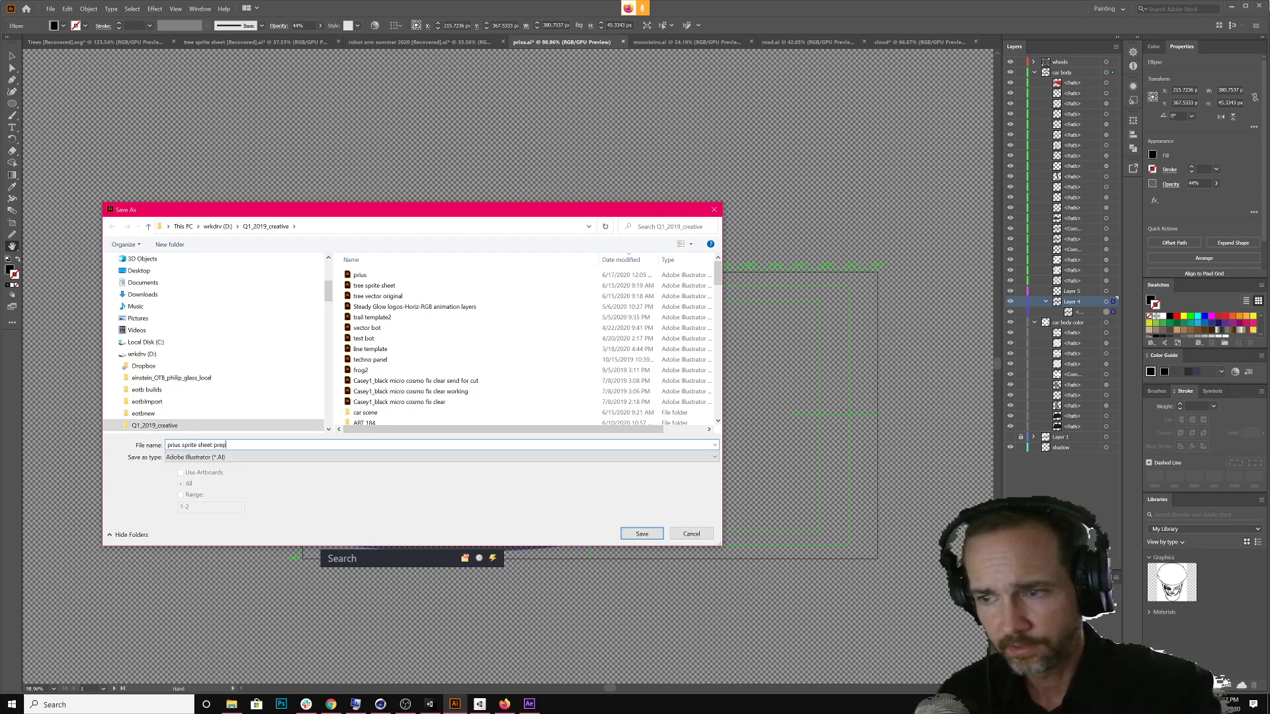
key("Return")
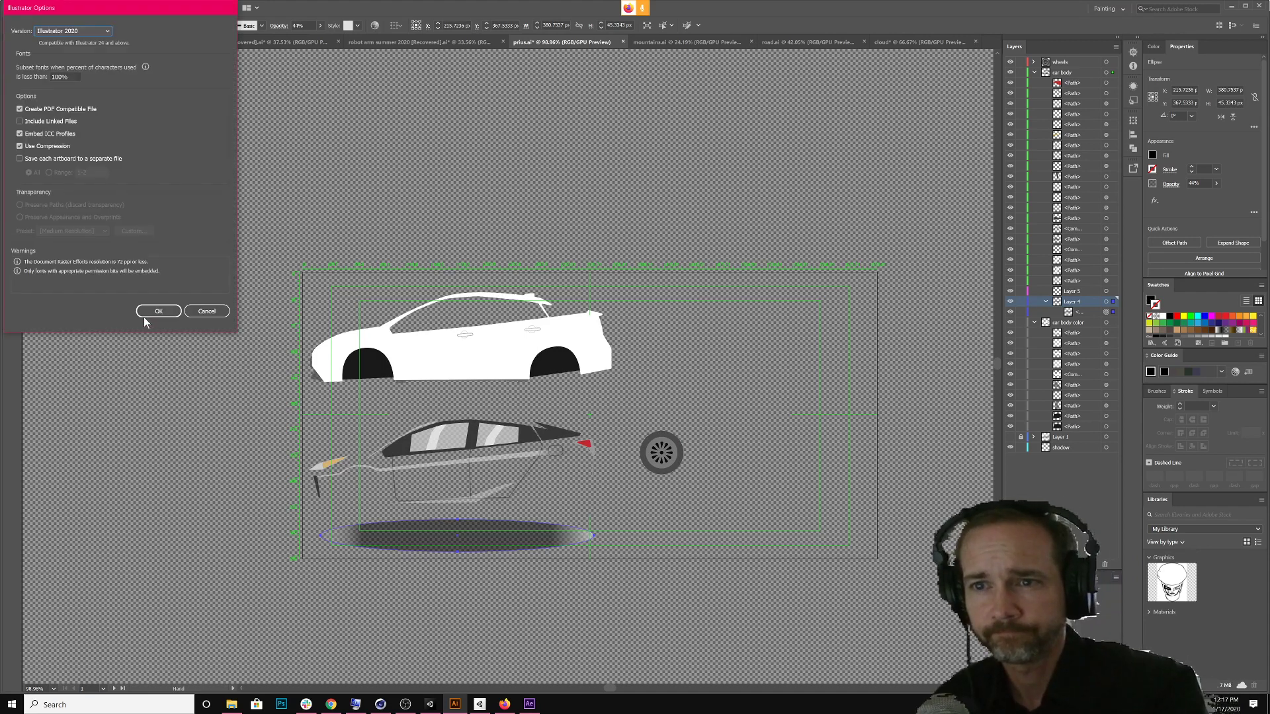
left_click(145, 314)
Export the artwork as a PNG named "prius sprite sheet" at Screen (72 ppi) resolution with a transparent background
left_click(50, 8)
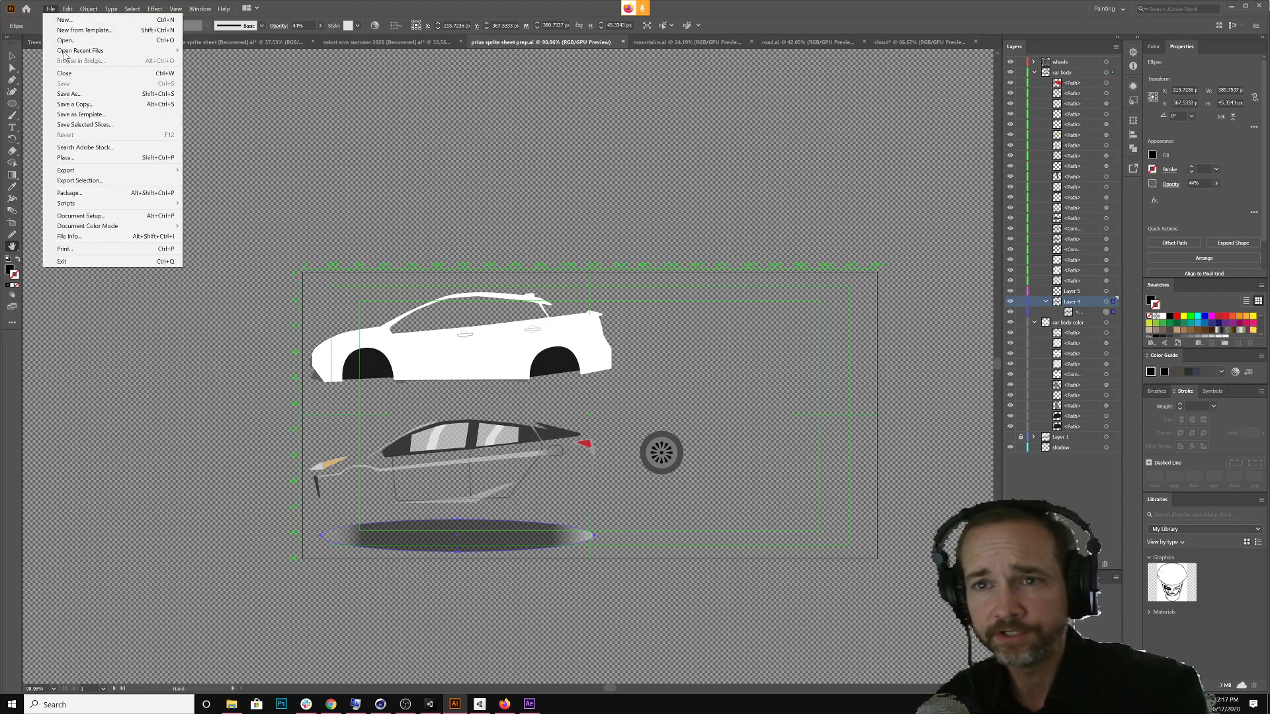
mouse_move(99, 170)
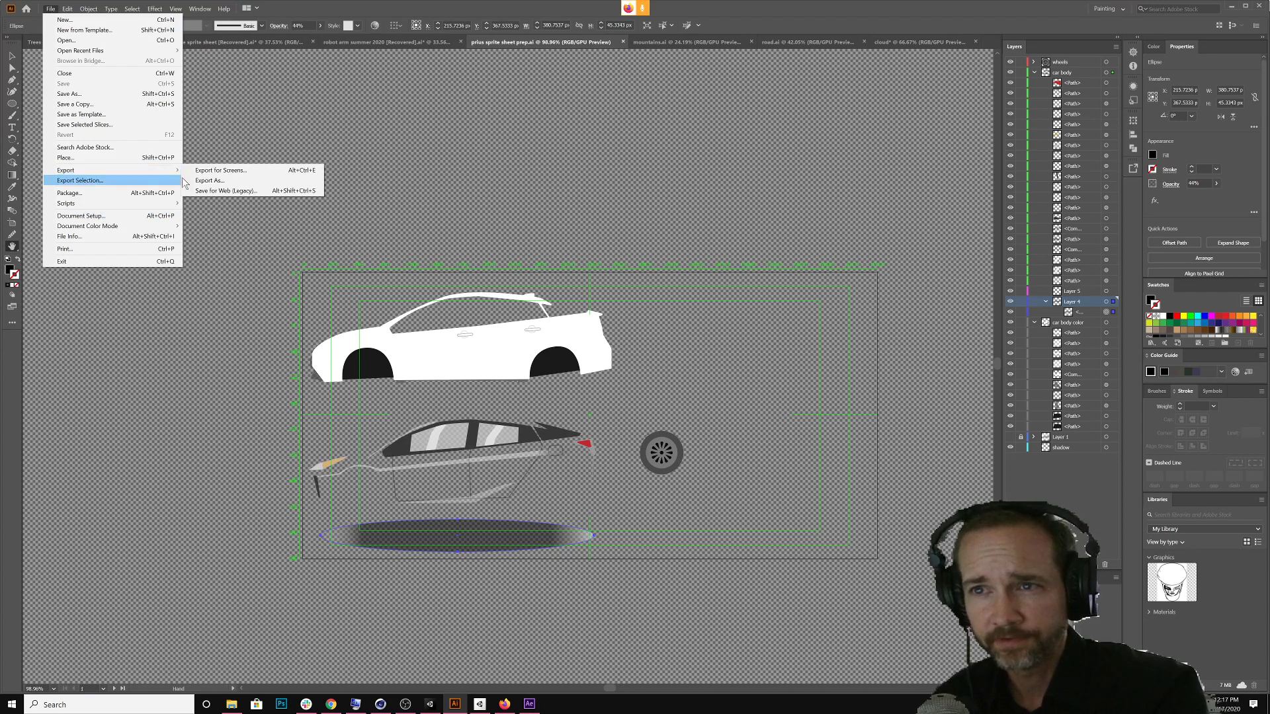
left_click(205, 181)
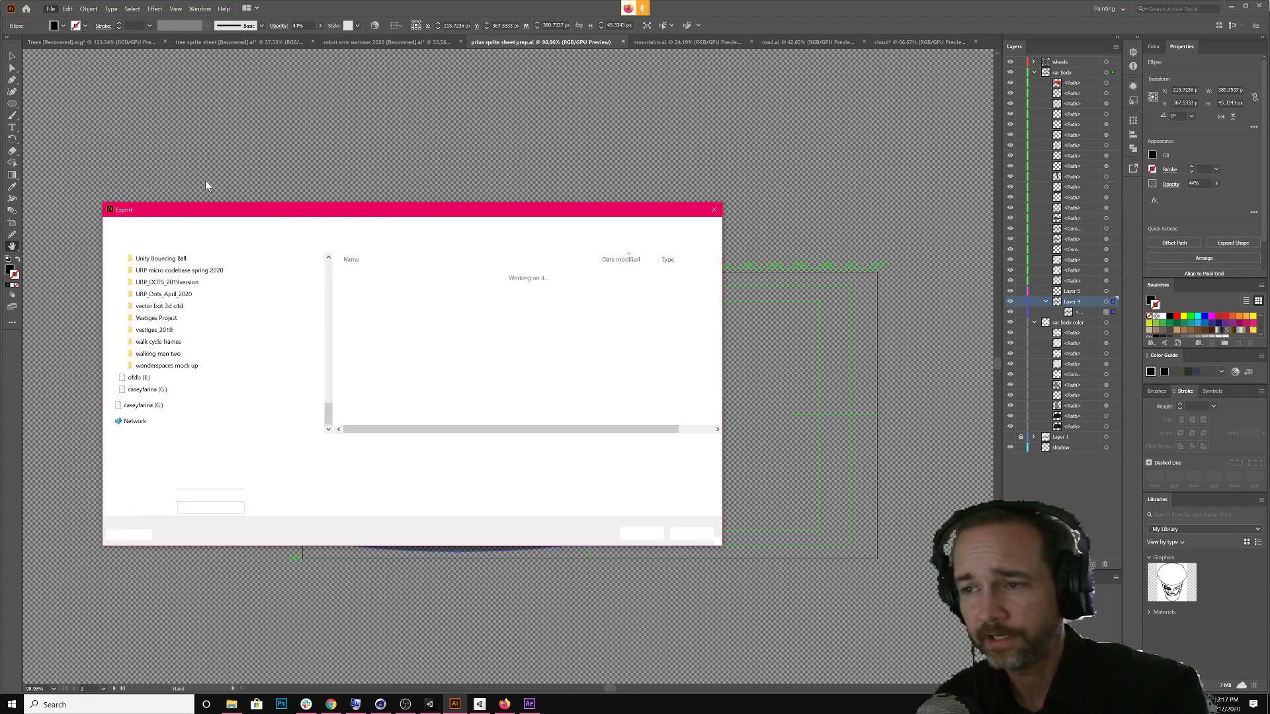
left_click(319, 457)
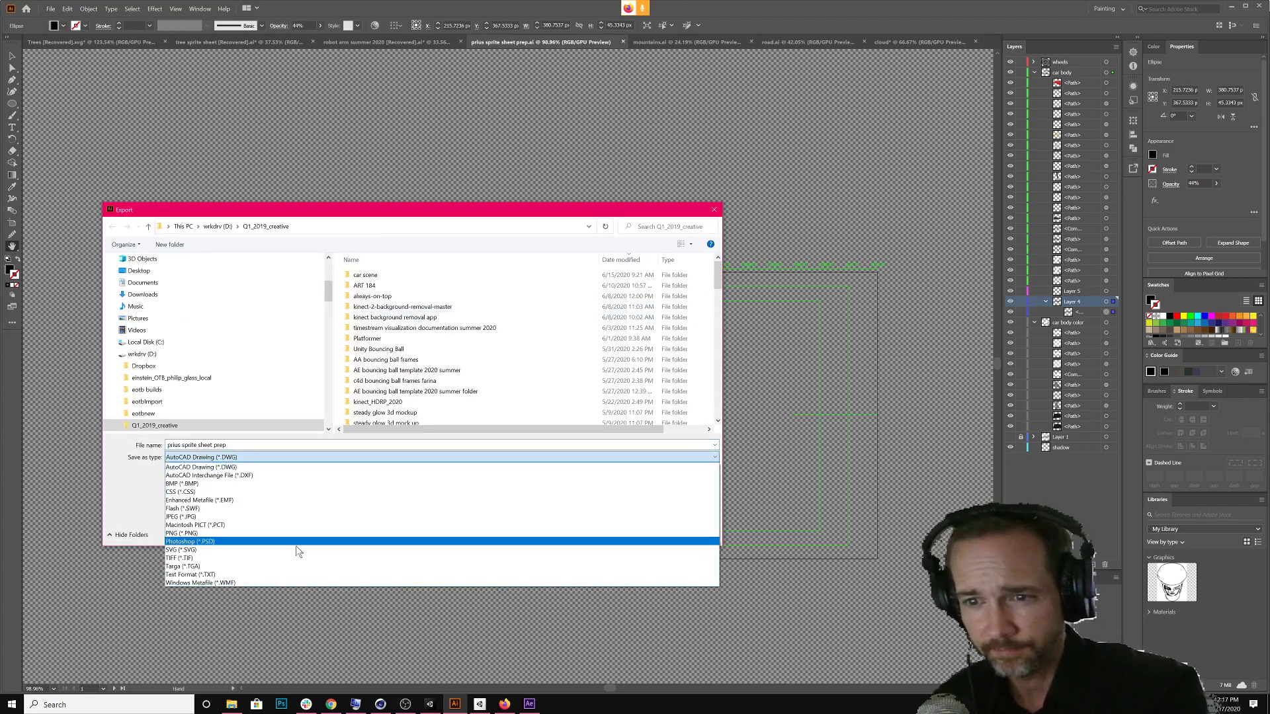
left_click(284, 533)
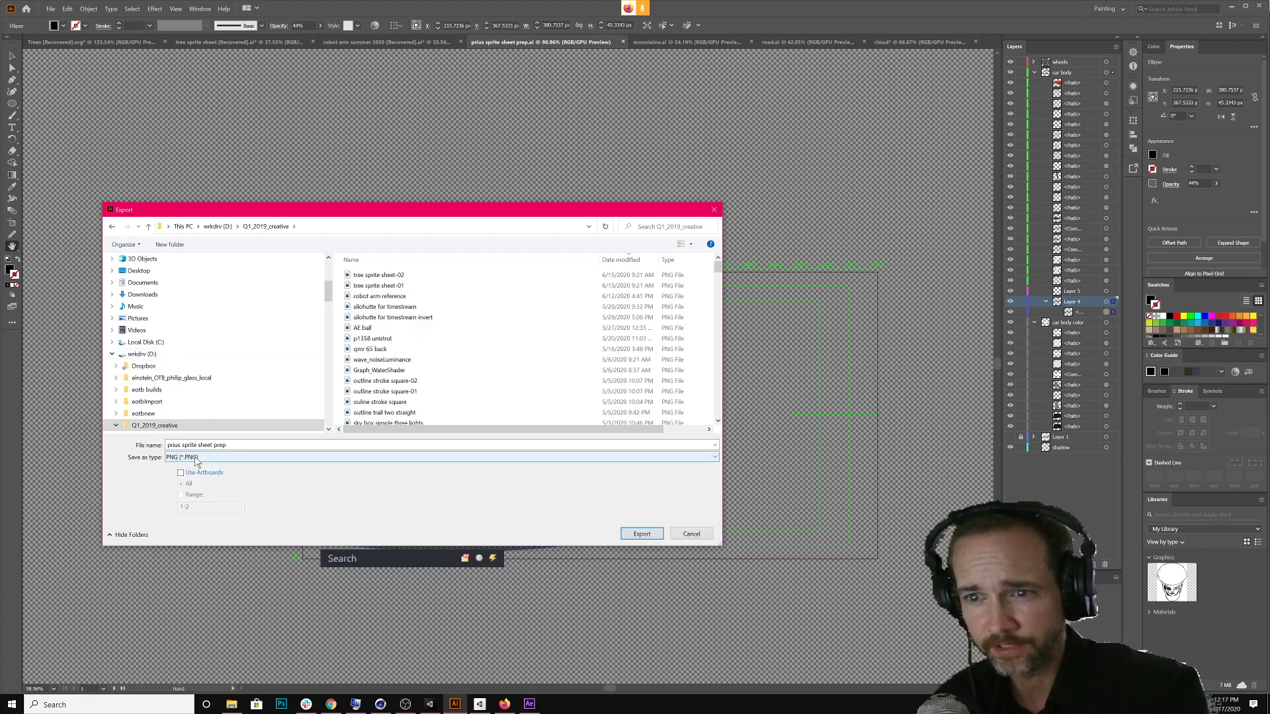
left_click(242, 445)
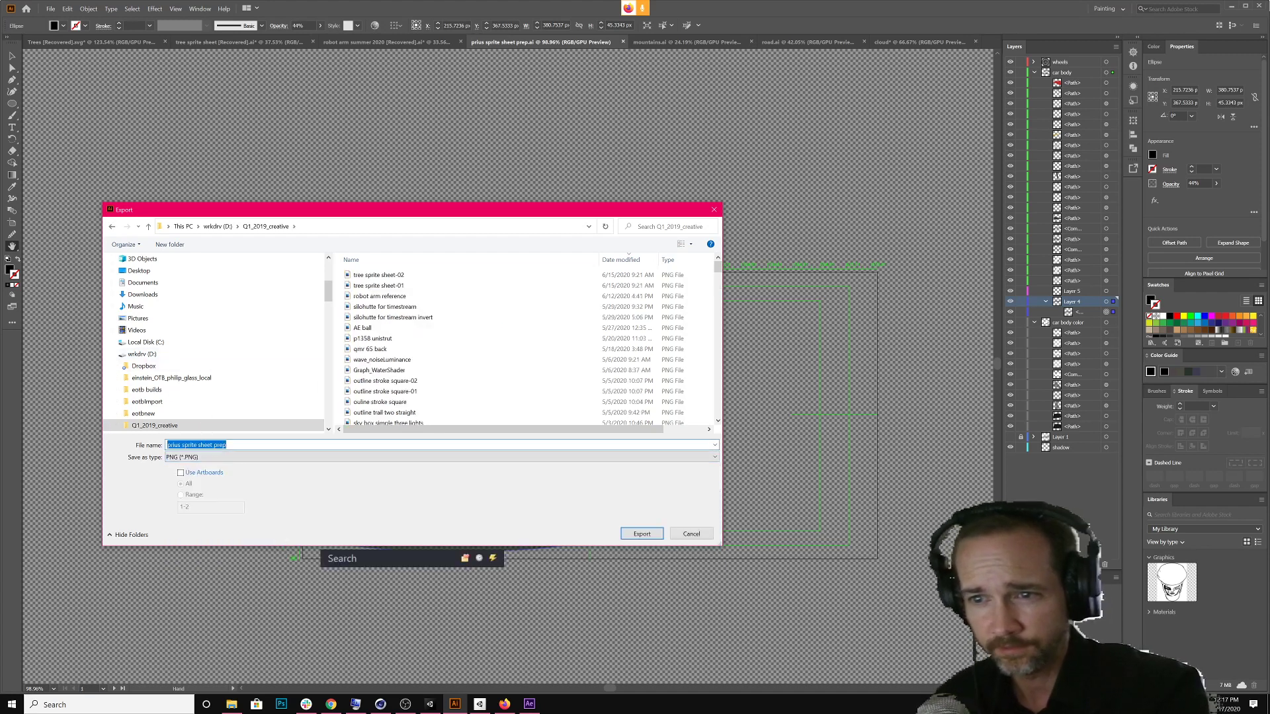
key("End")
key("BackSpace")
key("BackSpace")
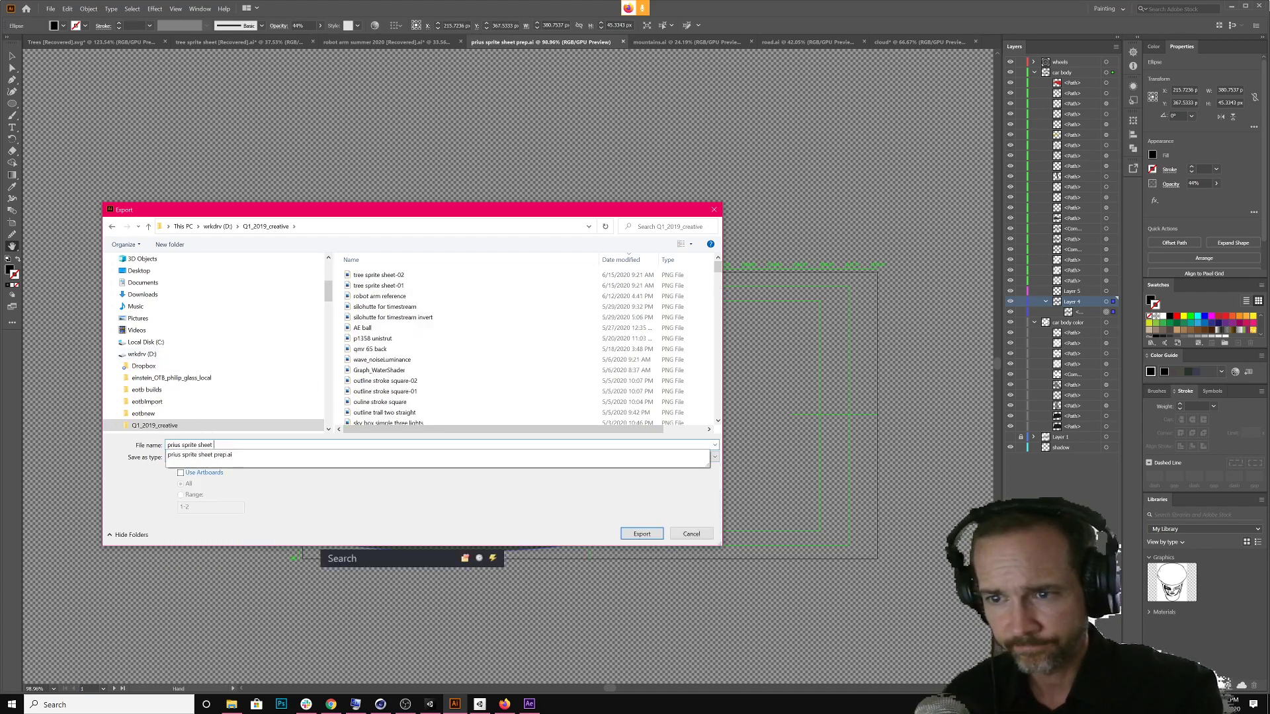
left_click(634, 535)
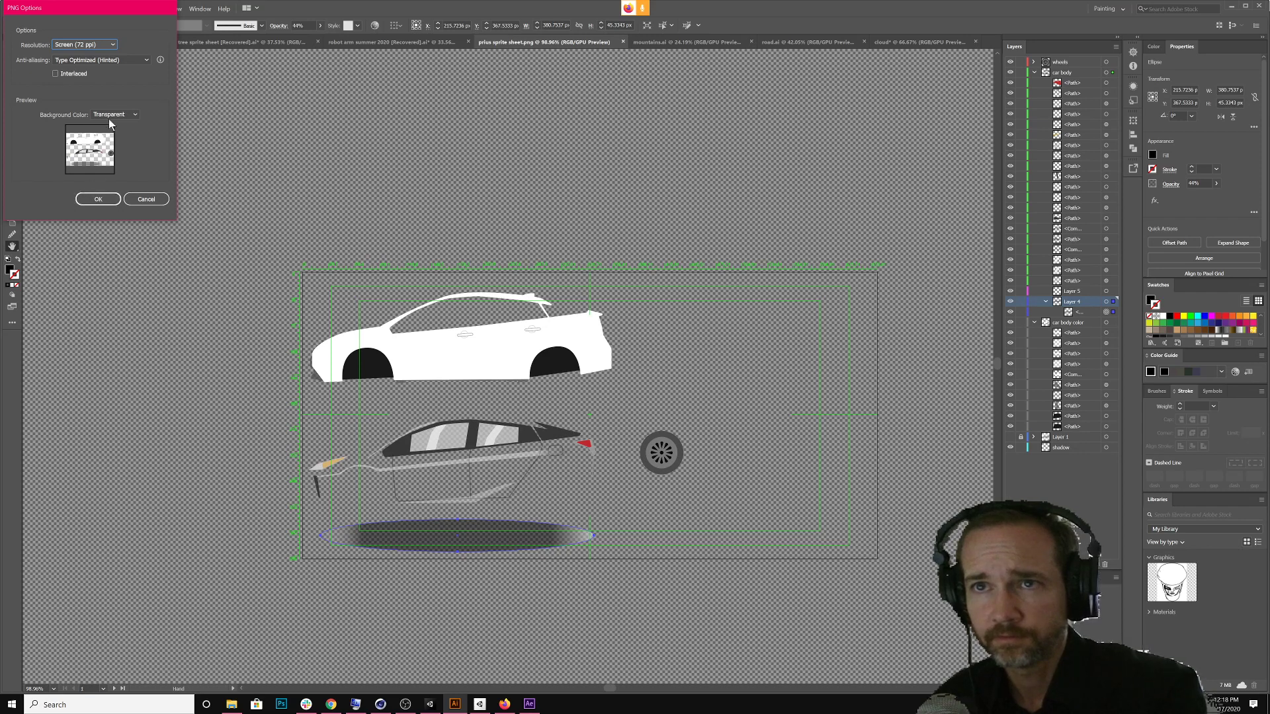
left_click(107, 196)
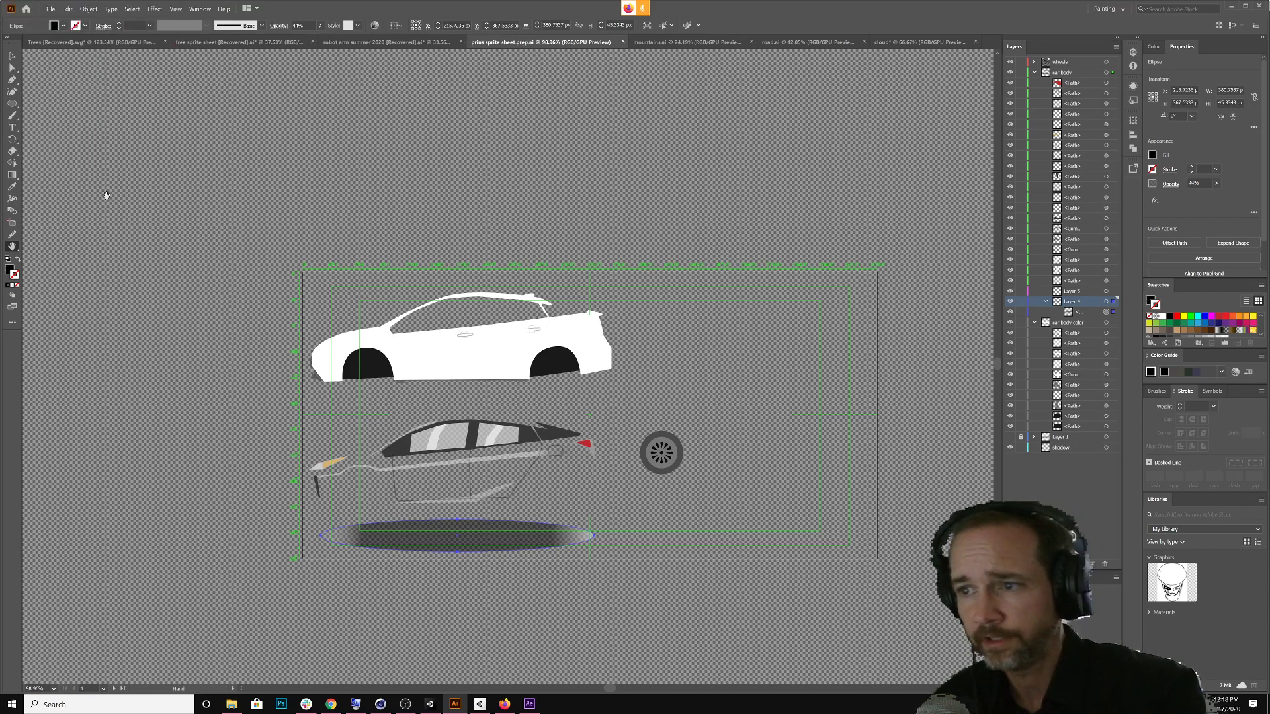
In the cloud document, draw a closed white polygon with a flat base and jagged top above the two existing clouds using the Pen tool
left_click(674, 41)
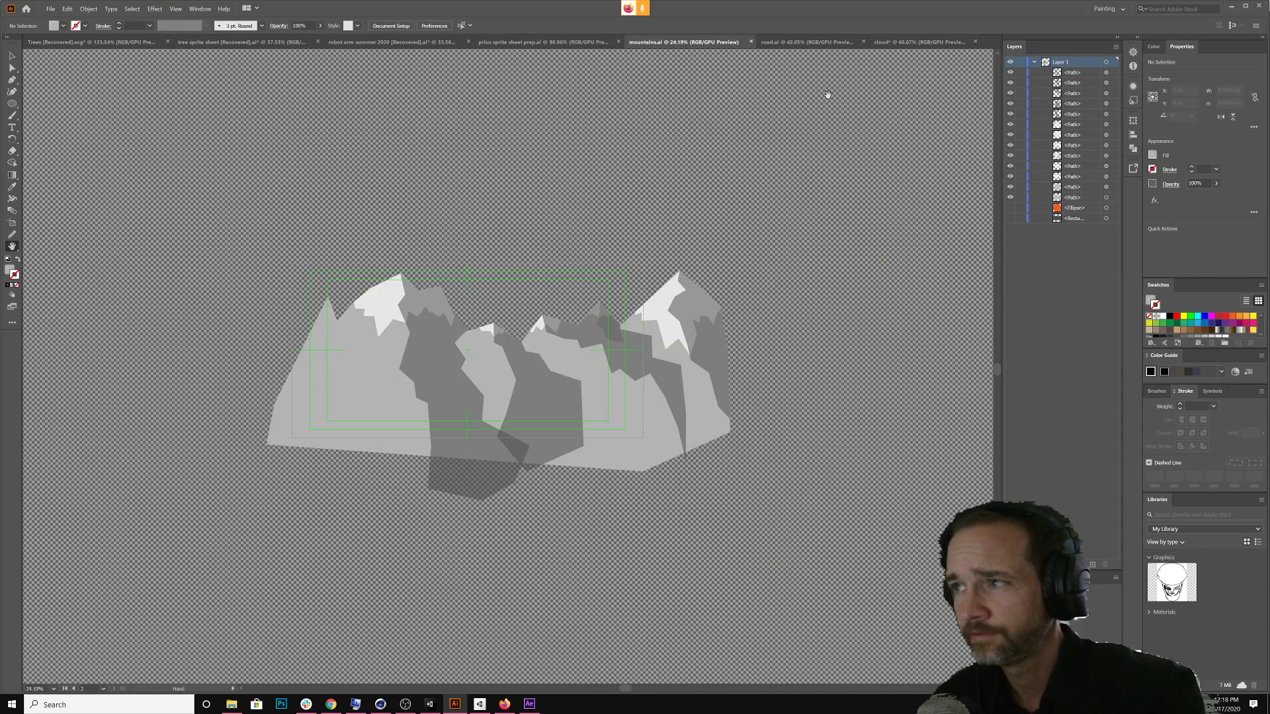
left_click(804, 41)
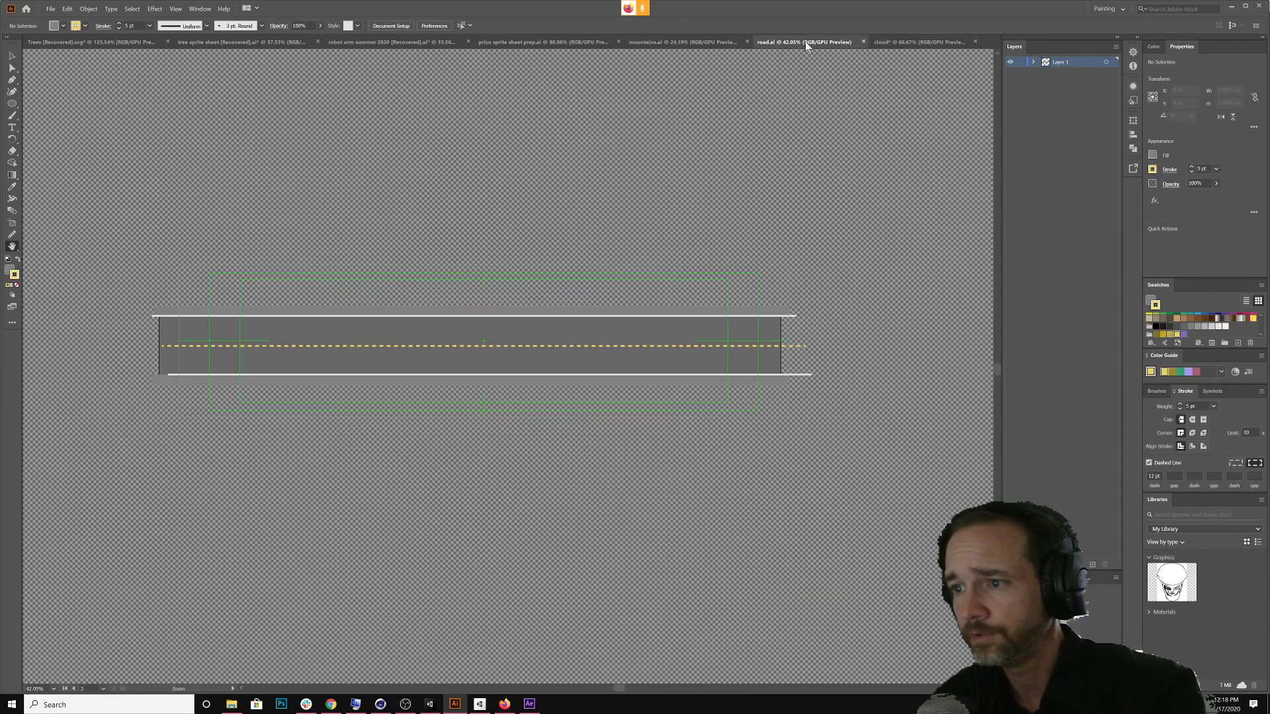
left_click(11, 79)
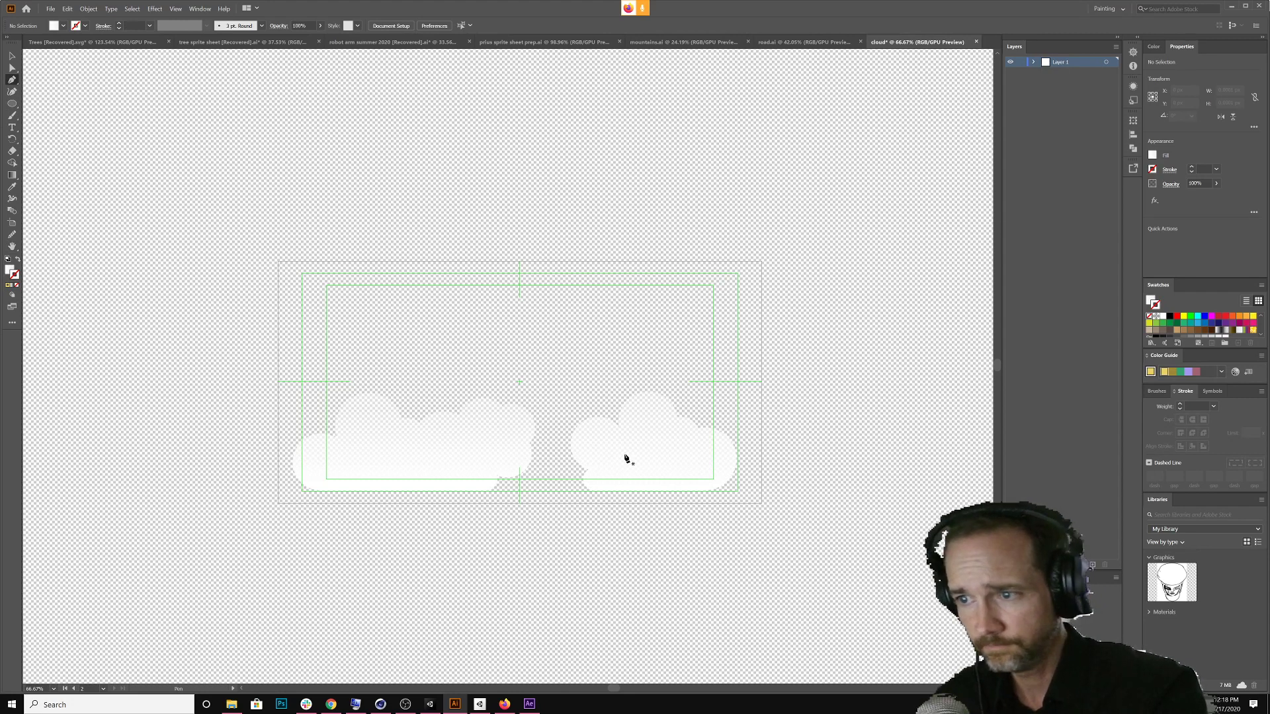
left_click(354, 306)
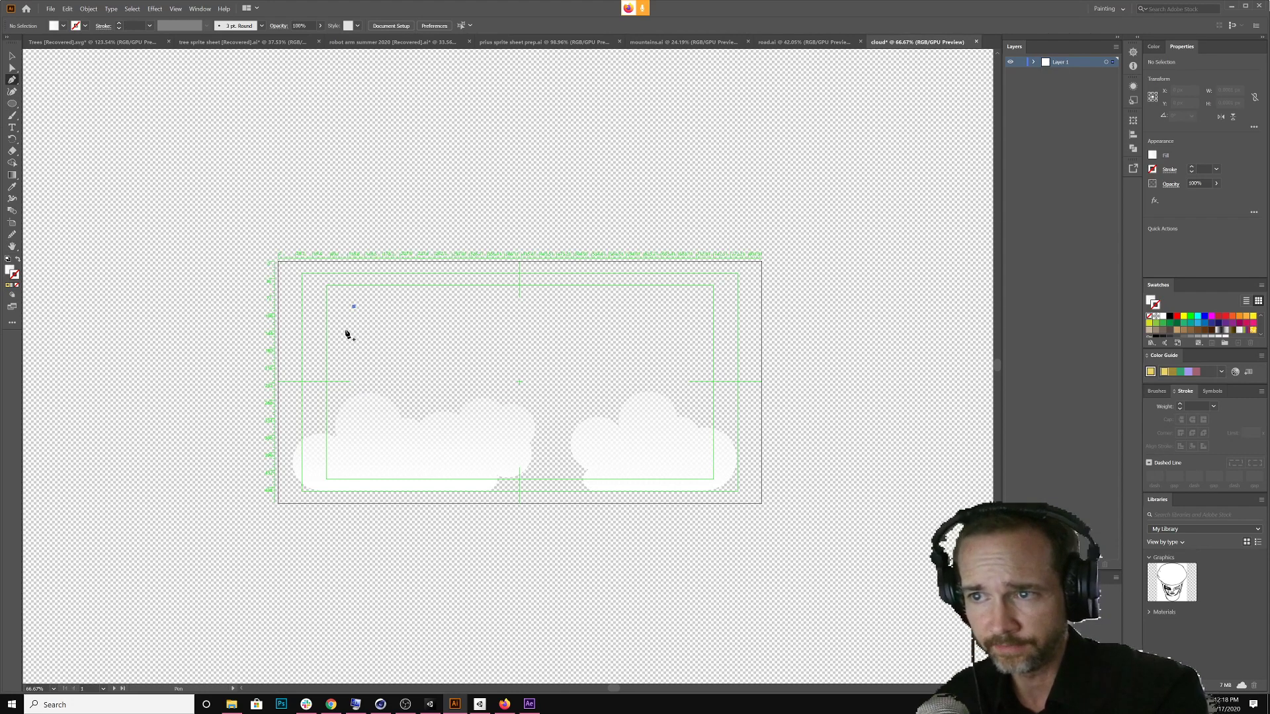
left_click(335, 339)
left_click(348, 349)
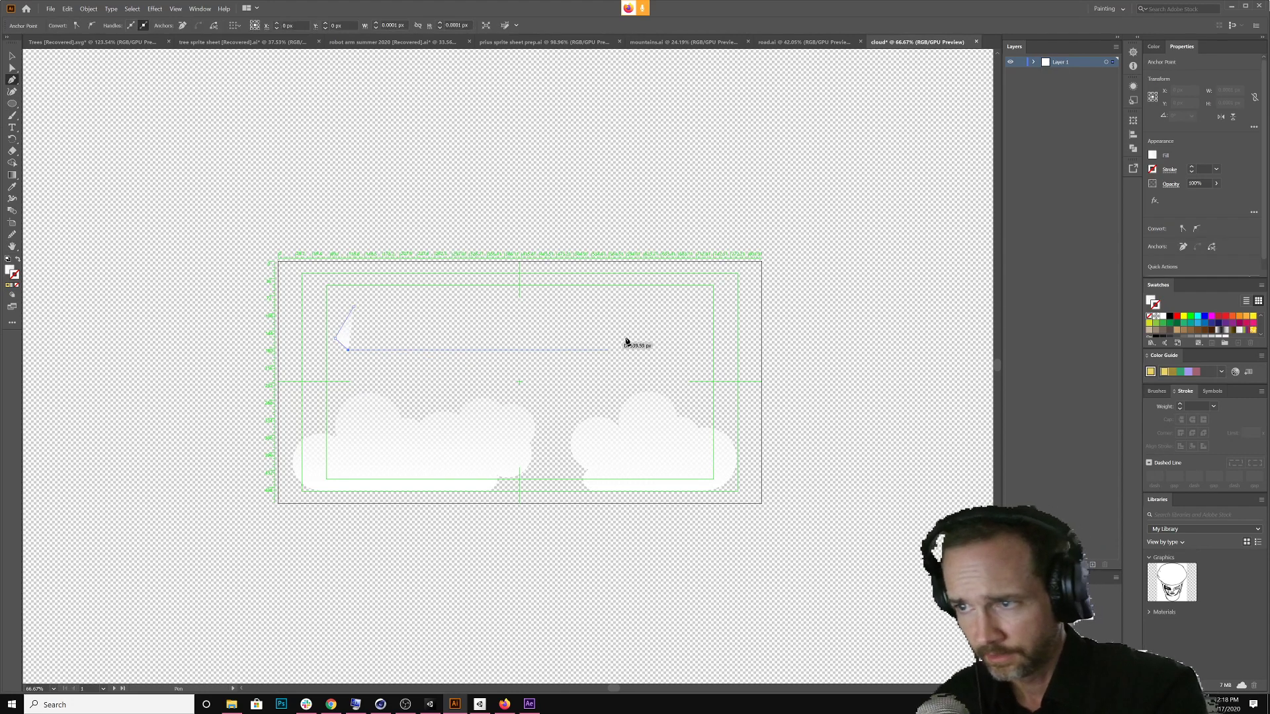
left_click(679, 349)
left_click(659, 311)
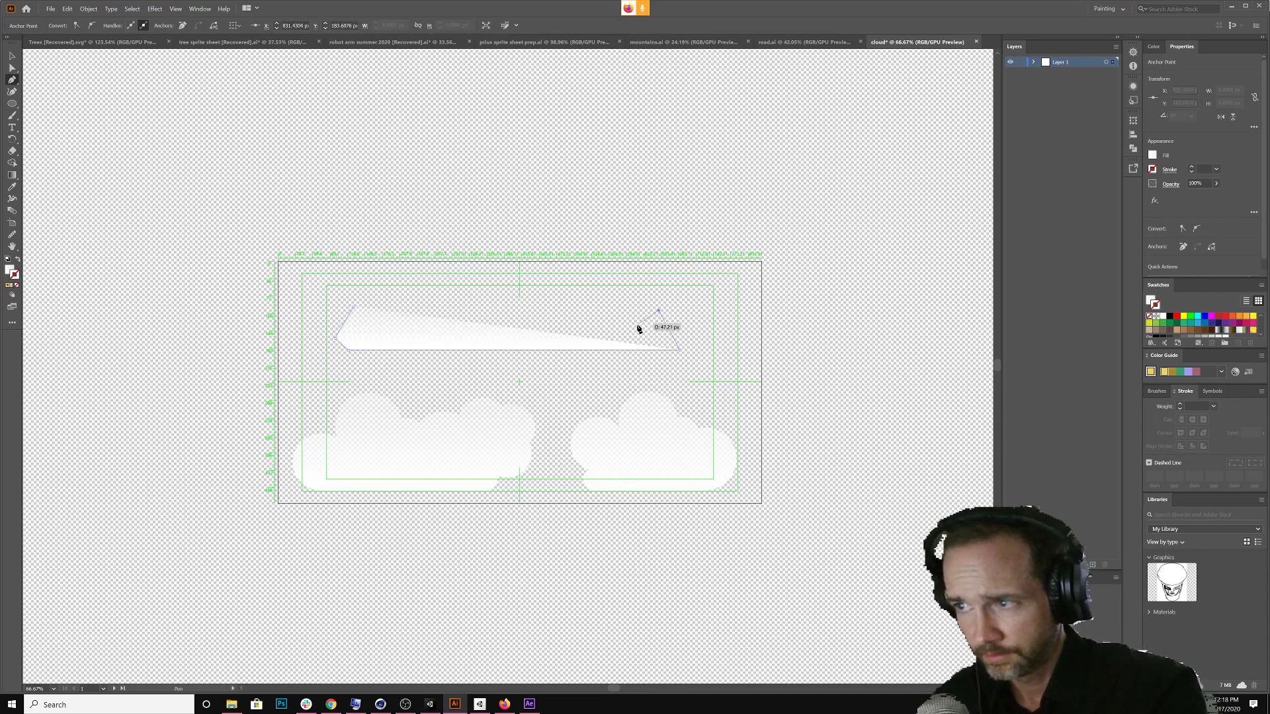
left_click(636, 324)
left_click(509, 304)
left_click(472, 322)
left_click(381, 270)
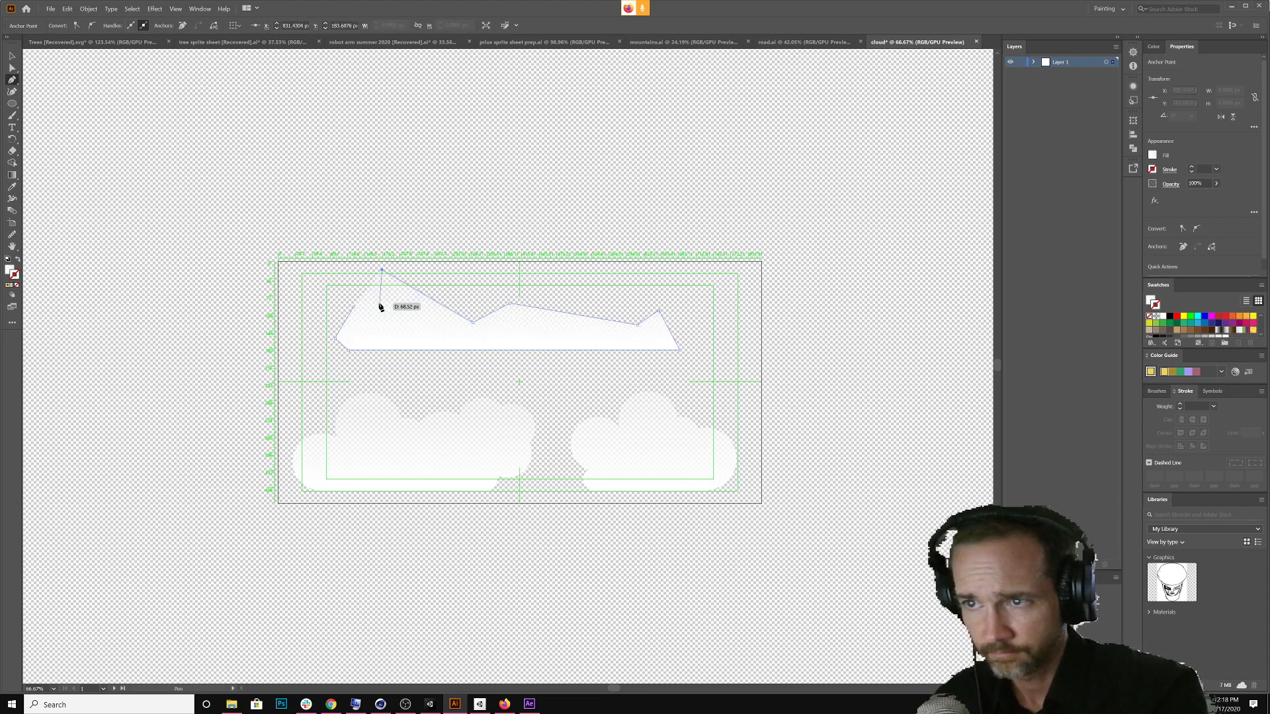
left_click(379, 304)
left_click(355, 307)
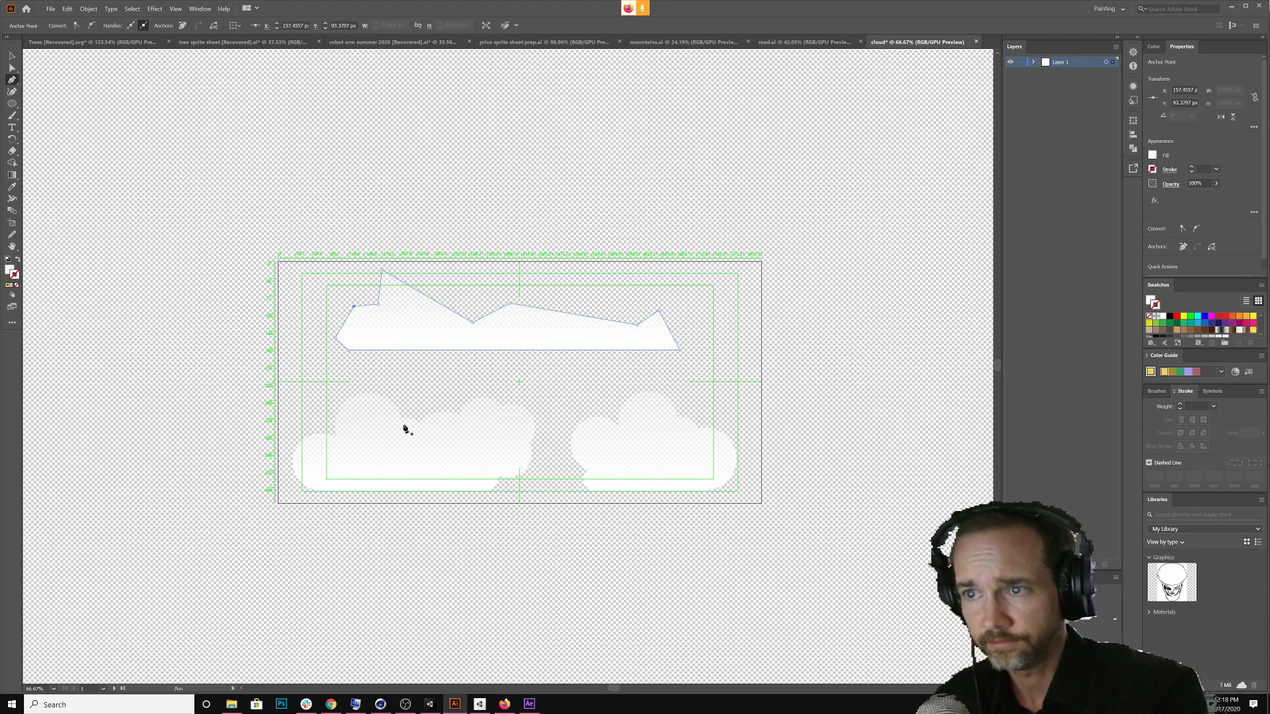
Add overlapping white circles of varied sizes along the polygon's top edge and ends to form the puffs of a long cloud
left_click(12, 104)
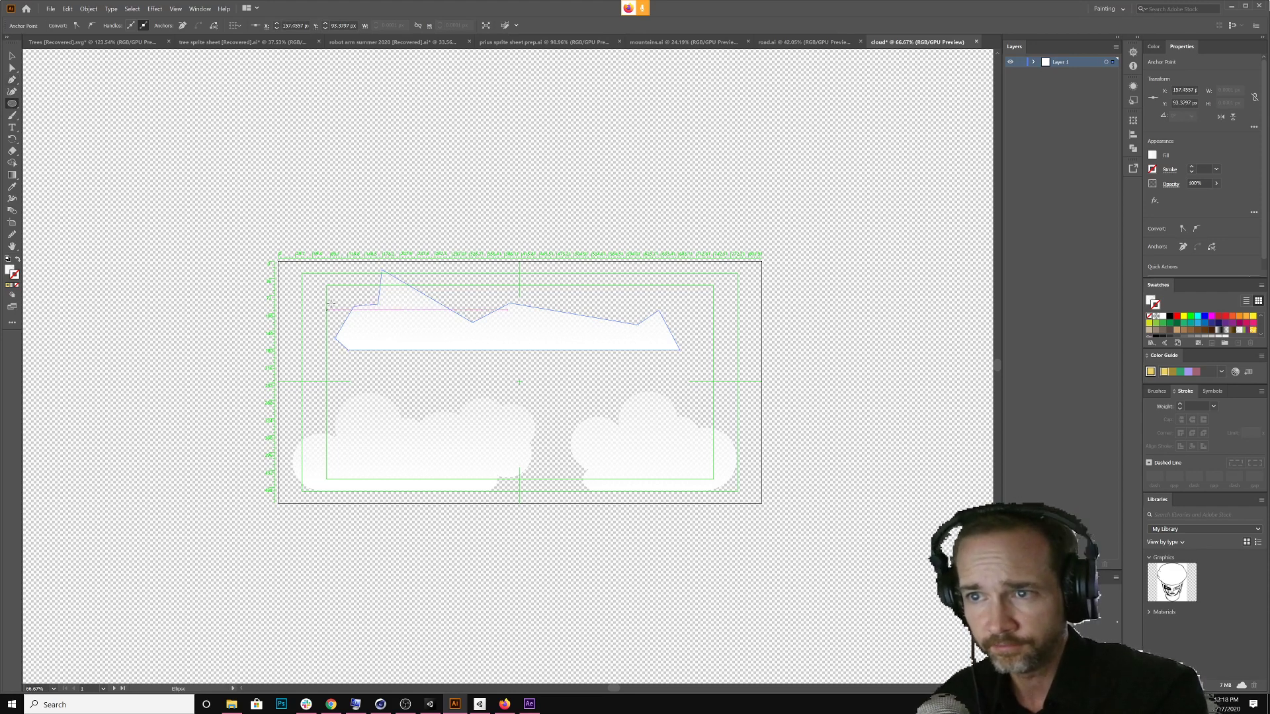
mouse_move(318, 289)
left_mouse_down()
mouse_move(379, 336)
mouse_move(426, 302)
mouse_move(471, 308)
mouse_move(435, 302)
mouse_move(451, 312)
mouse_move(429, 303)
mouse_move(413, 315)
mouse_move(450, 314)
mouse_move(439, 329)
left_mouse_up()
mouse_move(542, 295)
left_mouse_down()
mouse_move(492, 299)
mouse_move(519, 303)
mouse_move(494, 304)
mouse_move(527, 325)
mouse_move(590, 327)
left_mouse_up()
mouse_move(523, 270)
left_mouse_down()
mouse_move(550, 283)
mouse_move(575, 312)
mouse_move(569, 322)
mouse_move(595, 314)
mouse_move(580, 320)
mouse_move(589, 339)
left_mouse_up()
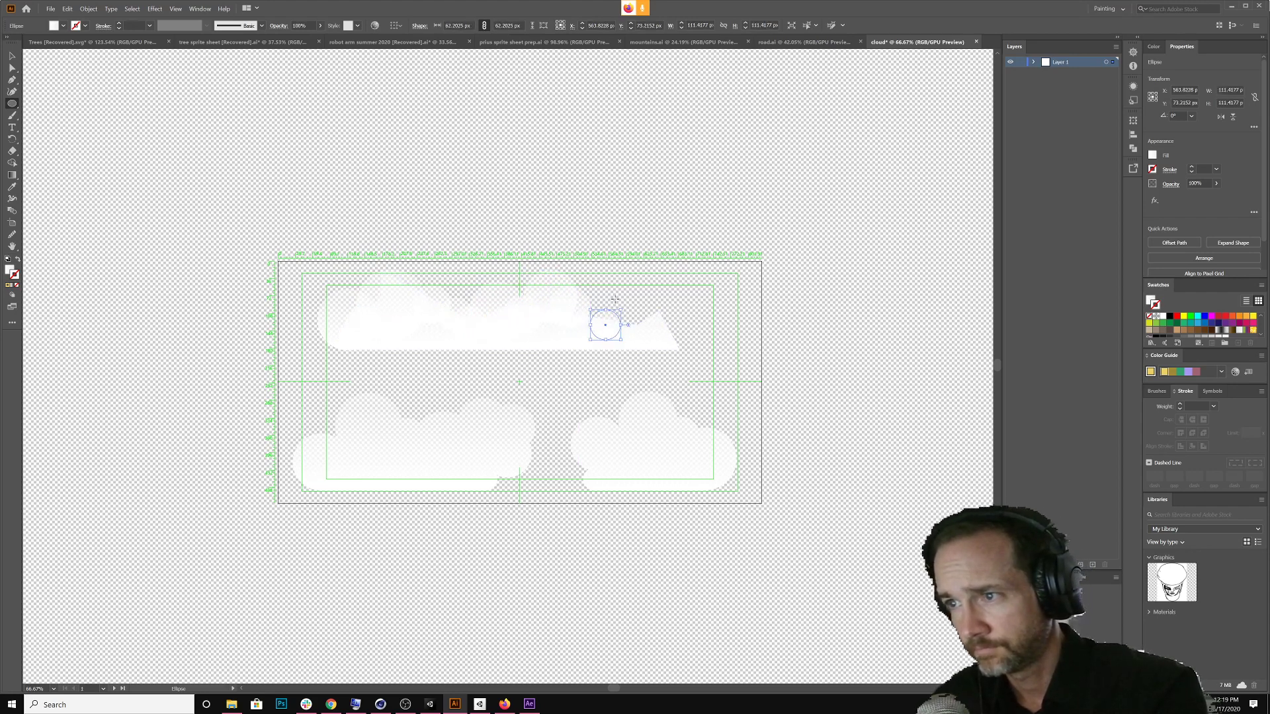
left_click_drag(616, 289, 685, 330)
left_click_drag(692, 276, 697, 341)
Select the new polygon and all its circles and merge them into one cloud shape with Shape Builder
key("v")
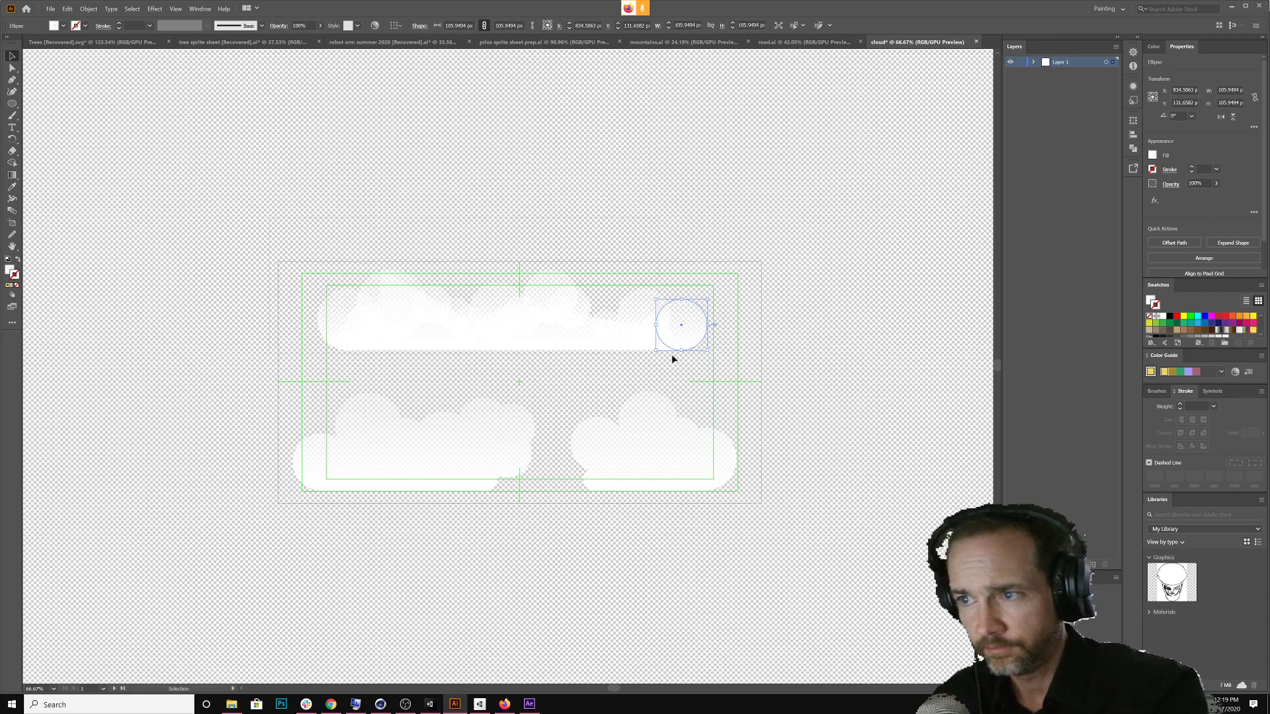
key("ctrl+a")
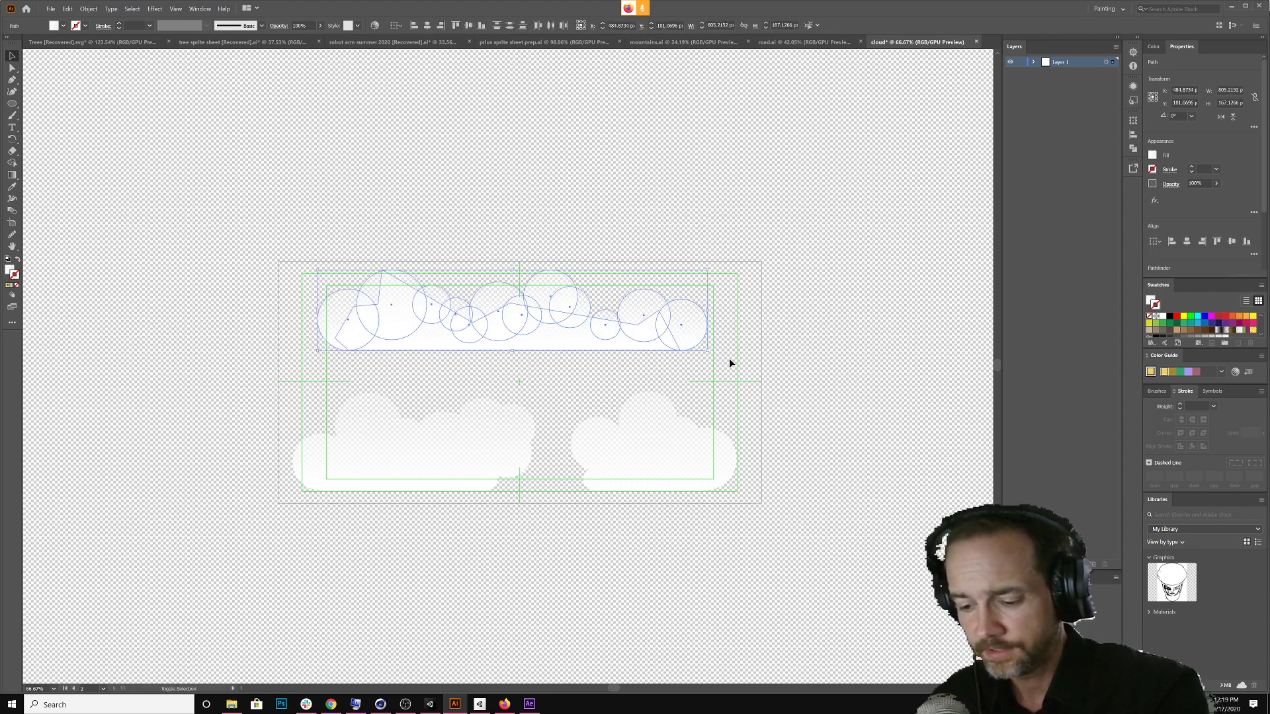
key("shift+m")
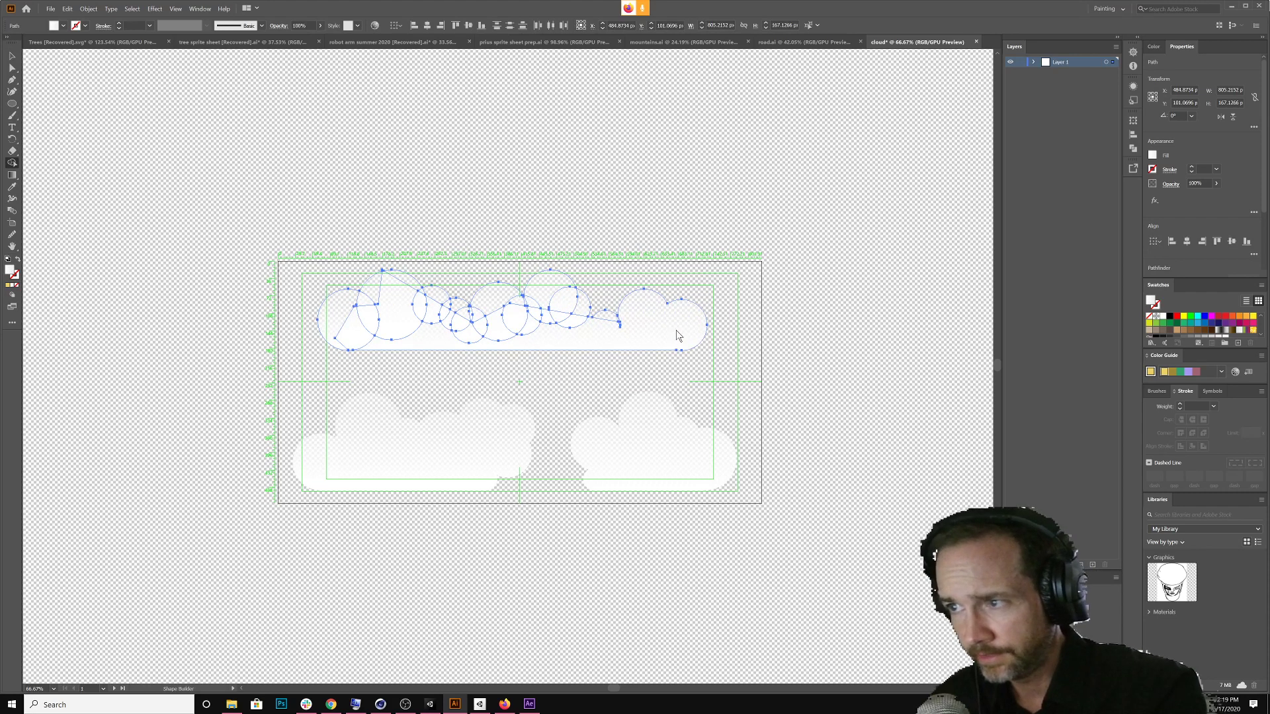
mouse_move(675, 327)
left_mouse_down()
mouse_move(574, 325)
mouse_move(562, 309)
mouse_move(591, 310)
mouse_move(560, 303)
mouse_move(523, 310)
mouse_move(518, 325)
mouse_move(529, 308)
mouse_move(559, 320)
mouse_move(503, 301)
mouse_move(494, 324)
mouse_move(433, 329)
mouse_move(482, 318)
mouse_move(423, 291)
mouse_move(414, 303)
mouse_move(427, 315)
mouse_move(458, 322)
mouse_move(424, 321)
mouse_move(398, 281)
mouse_move(351, 318)
left_mouse_up()
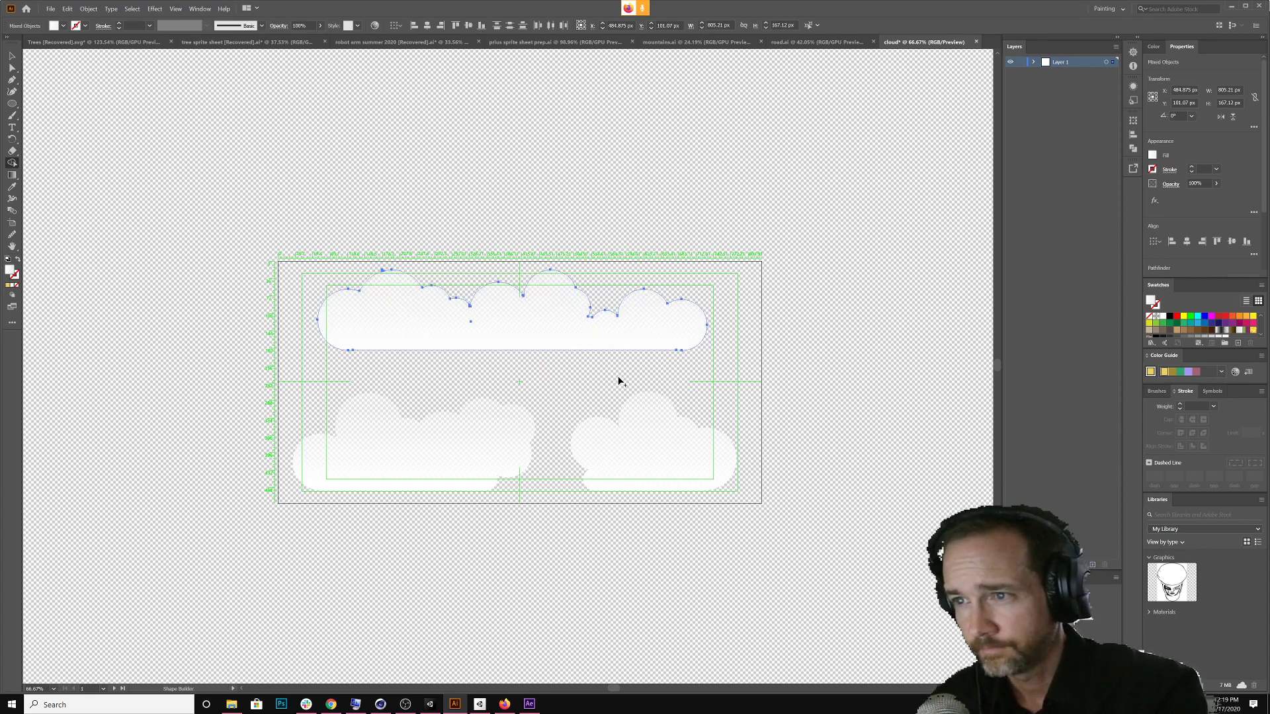
Merge the small leftover sliver at the notch between the long cloud's puffs into the cloud with Shape Builder
left_click(473, 319)
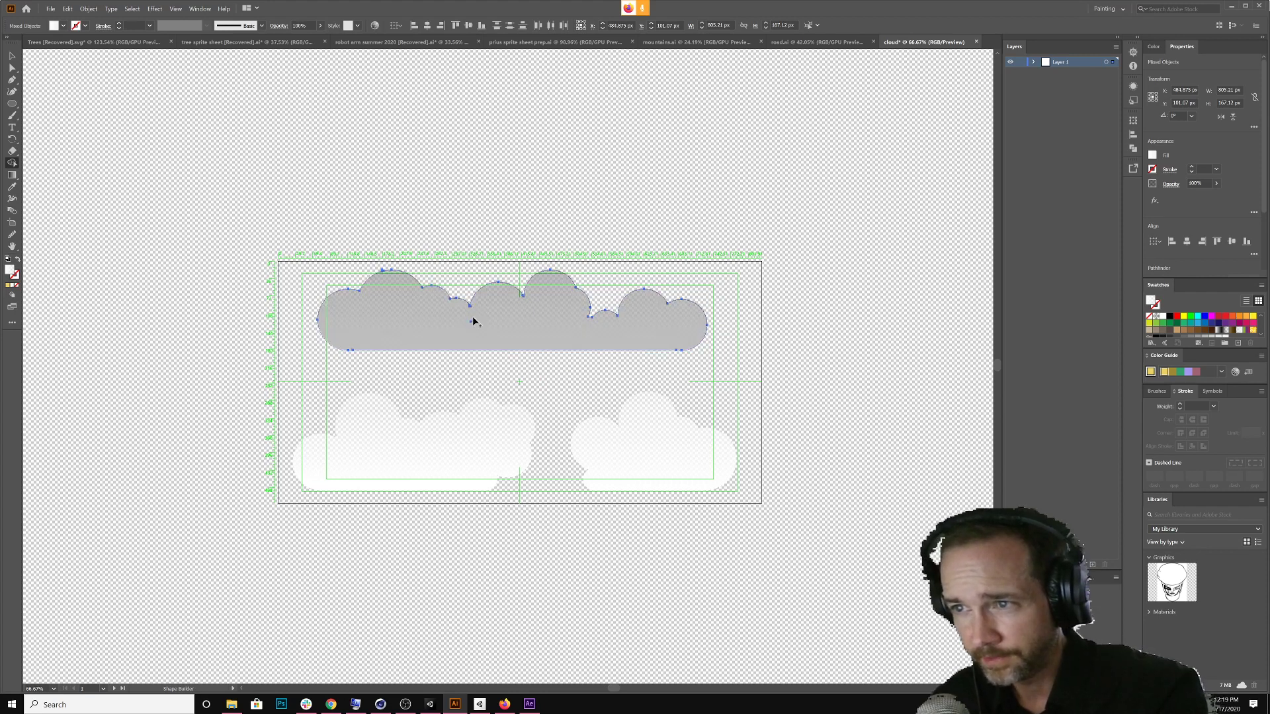
left_click(468, 322)
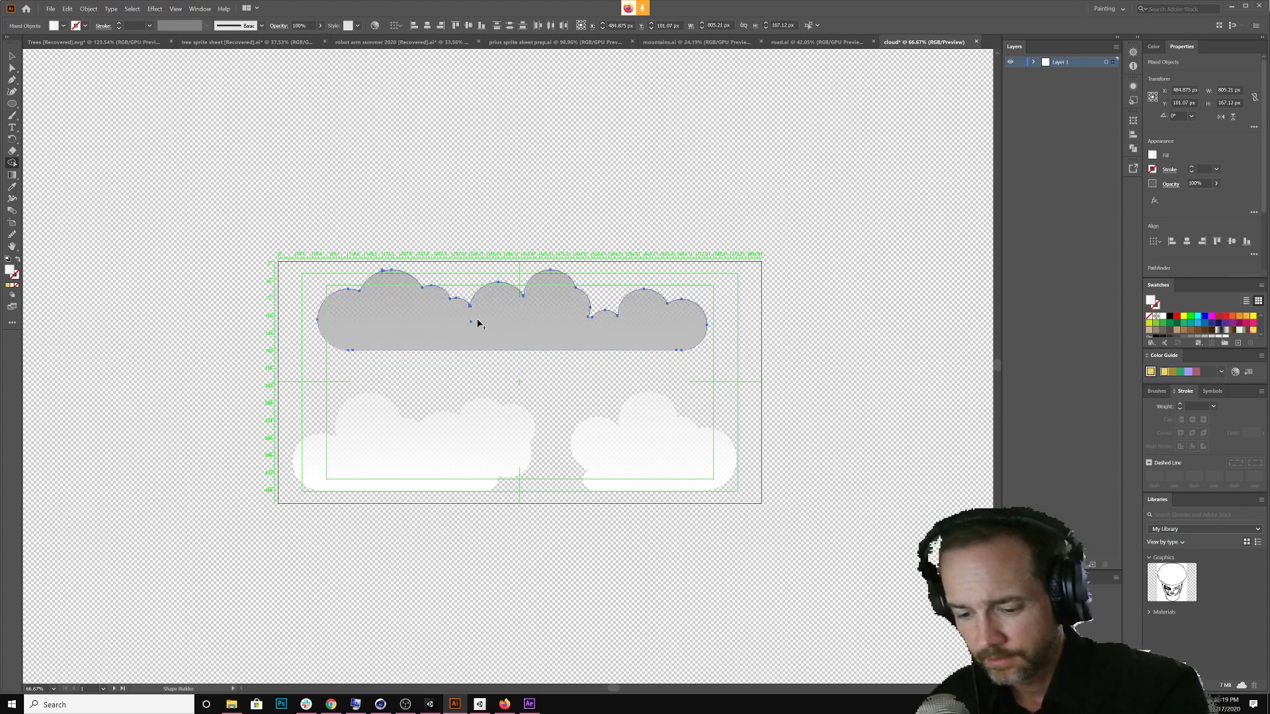
key("z")
left_click_drag(462, 320, 540, 330)
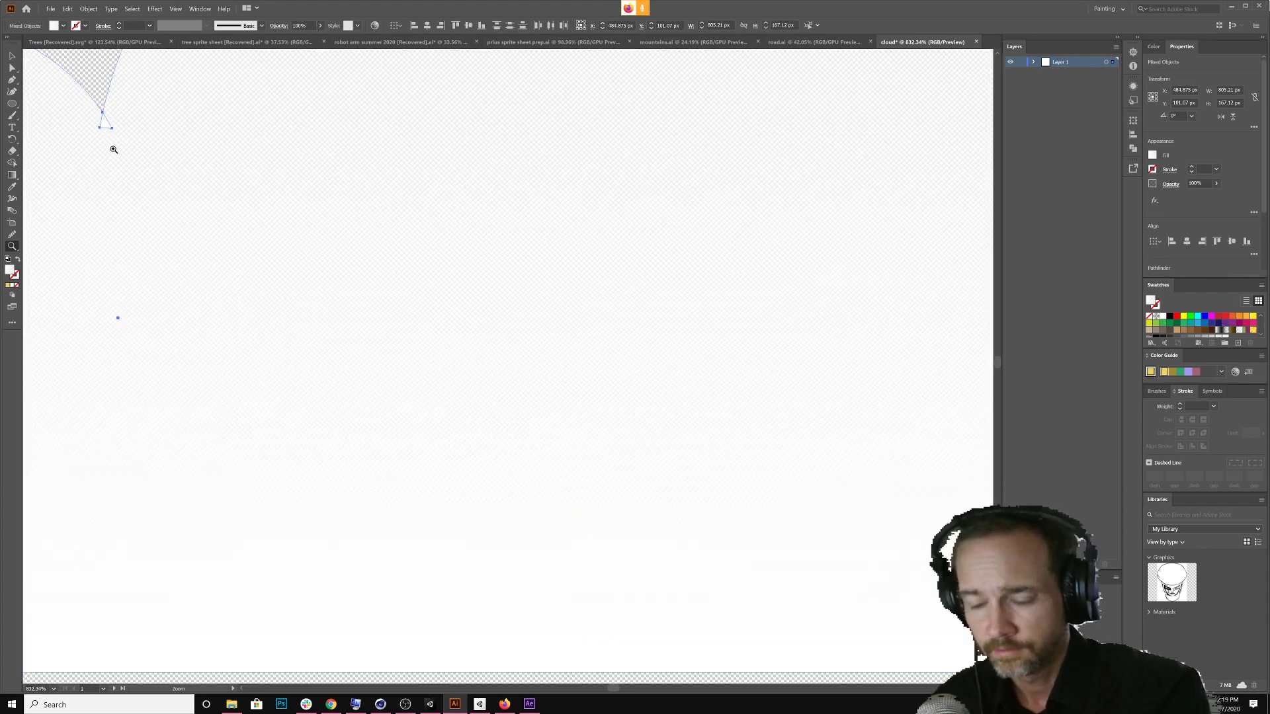
key("shift+m")
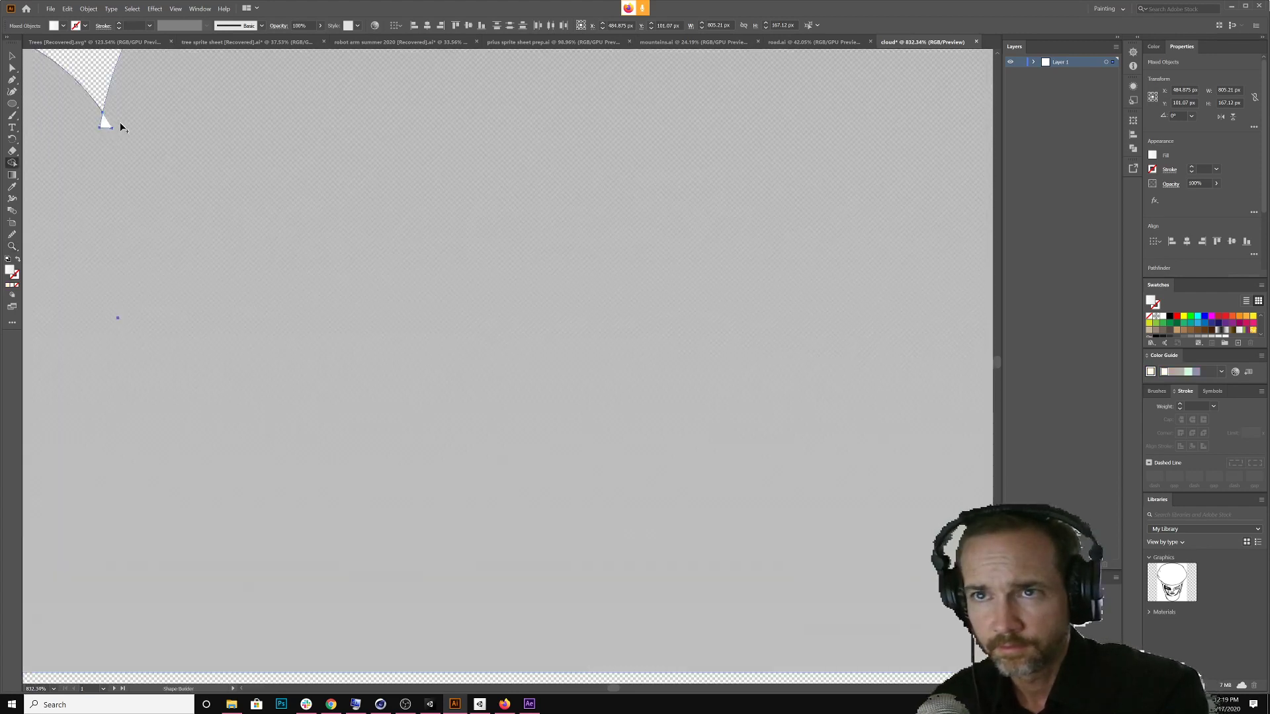
left_click_drag(120, 123, 76, 142)
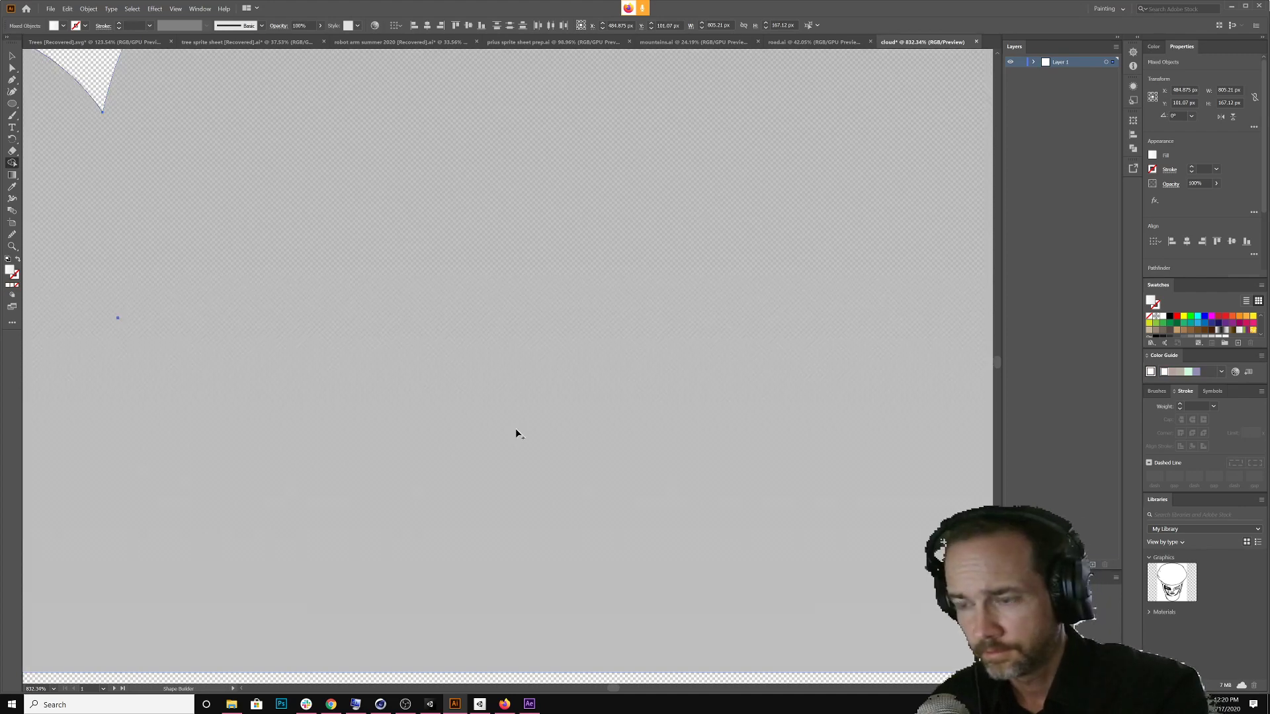
key("z")
left_click_drag(533, 421, 423, 419)
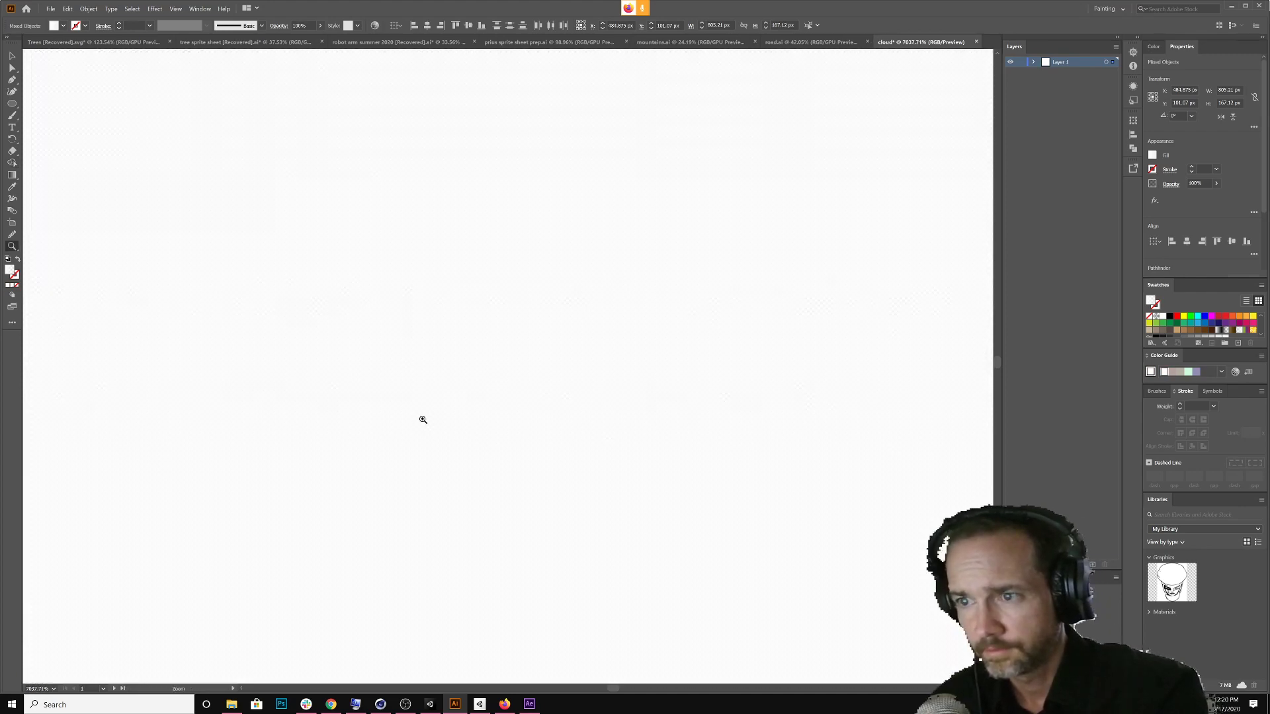
right_click(423, 419)
left_click(324, 409)
left_click_drag(324, 404, 444, 385)
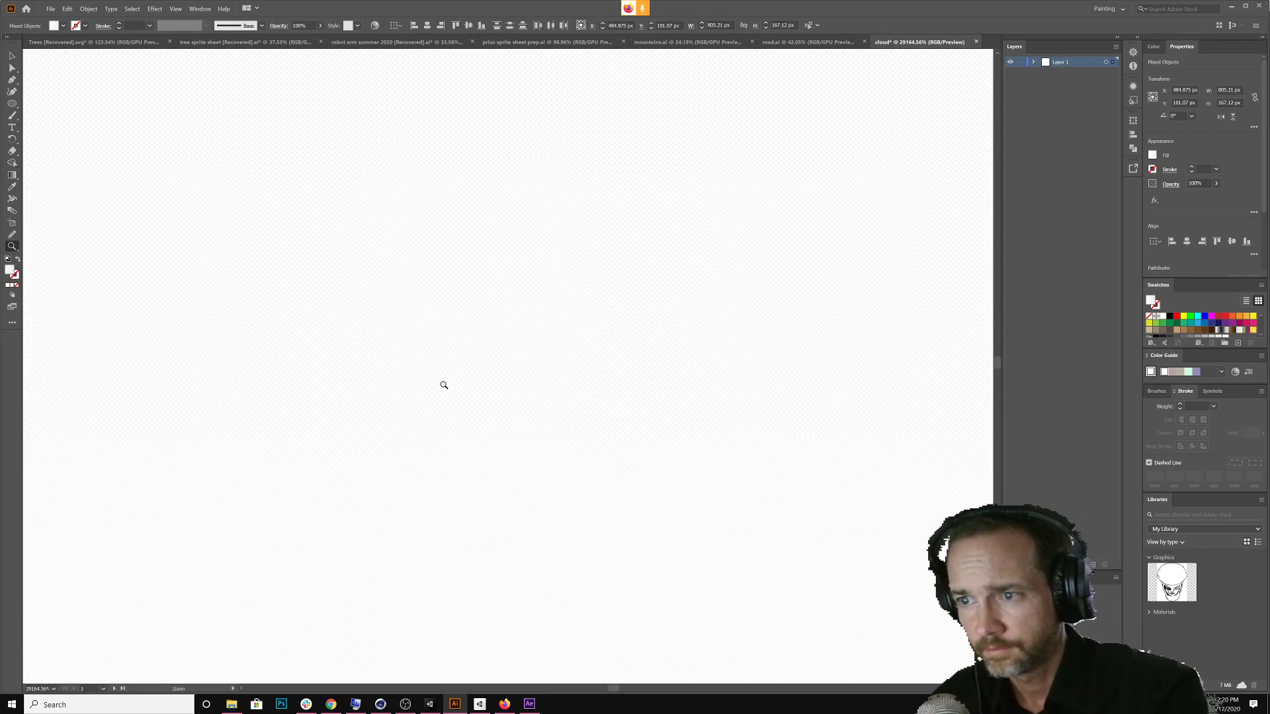
left_click(234, 690)
left_click(294, 570)
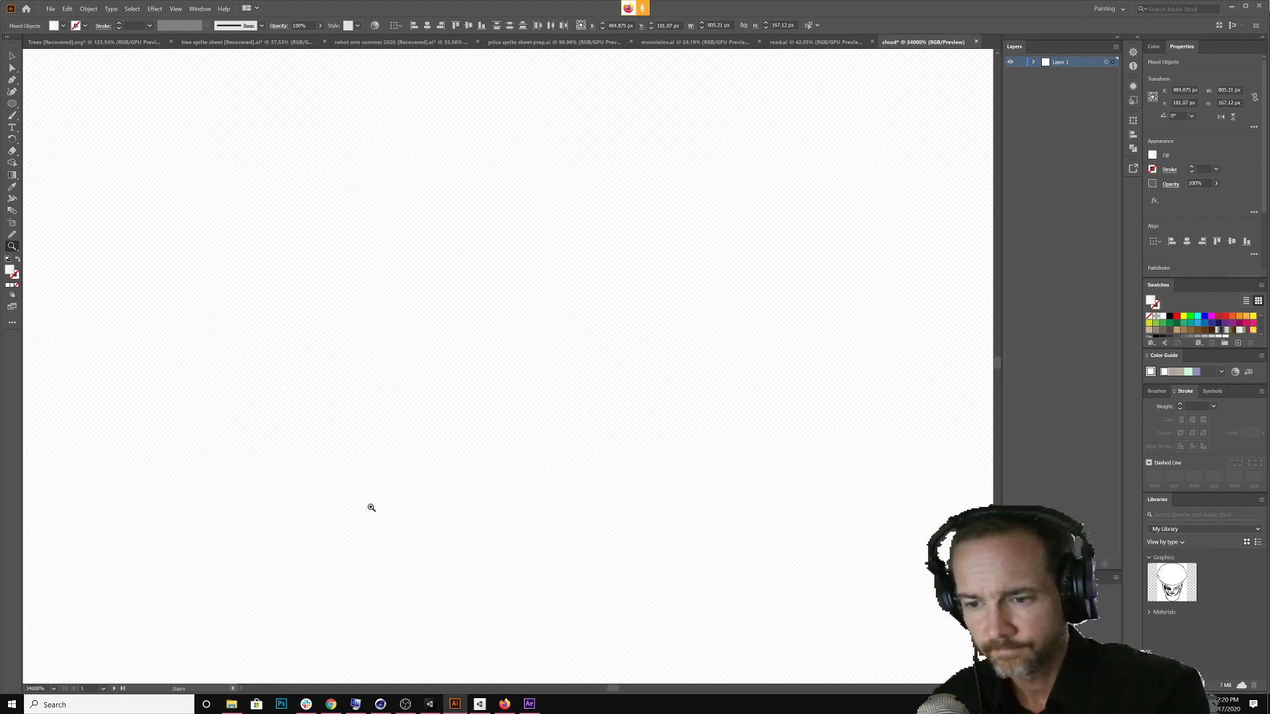
key("h")
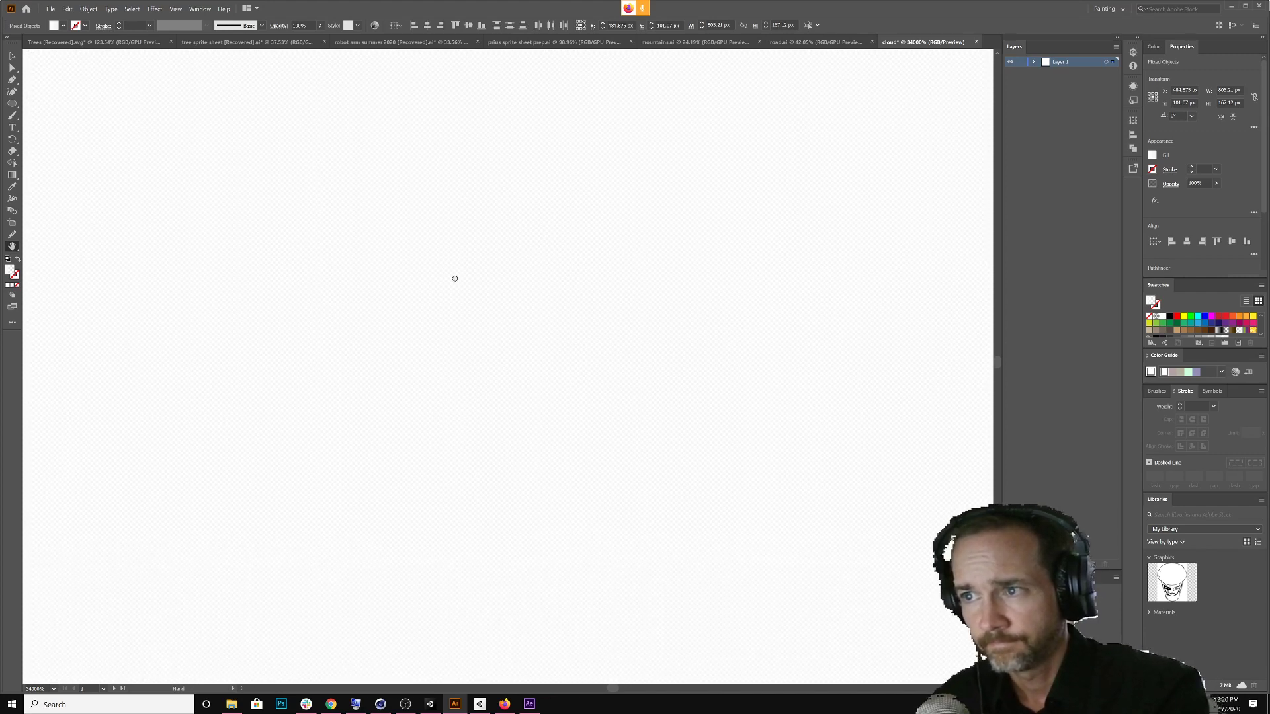
key("z")
left_click_drag(462, 268, 180, 338)
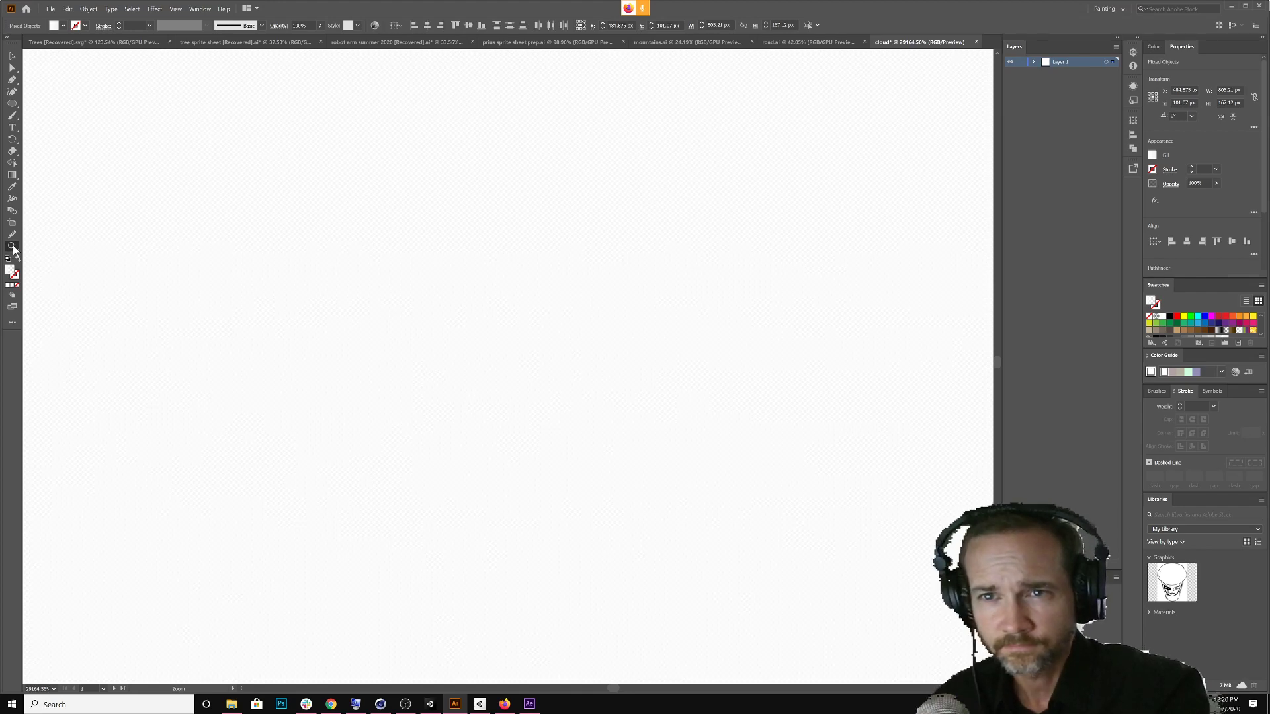
left_click_drag(183, 235, 371, 271)
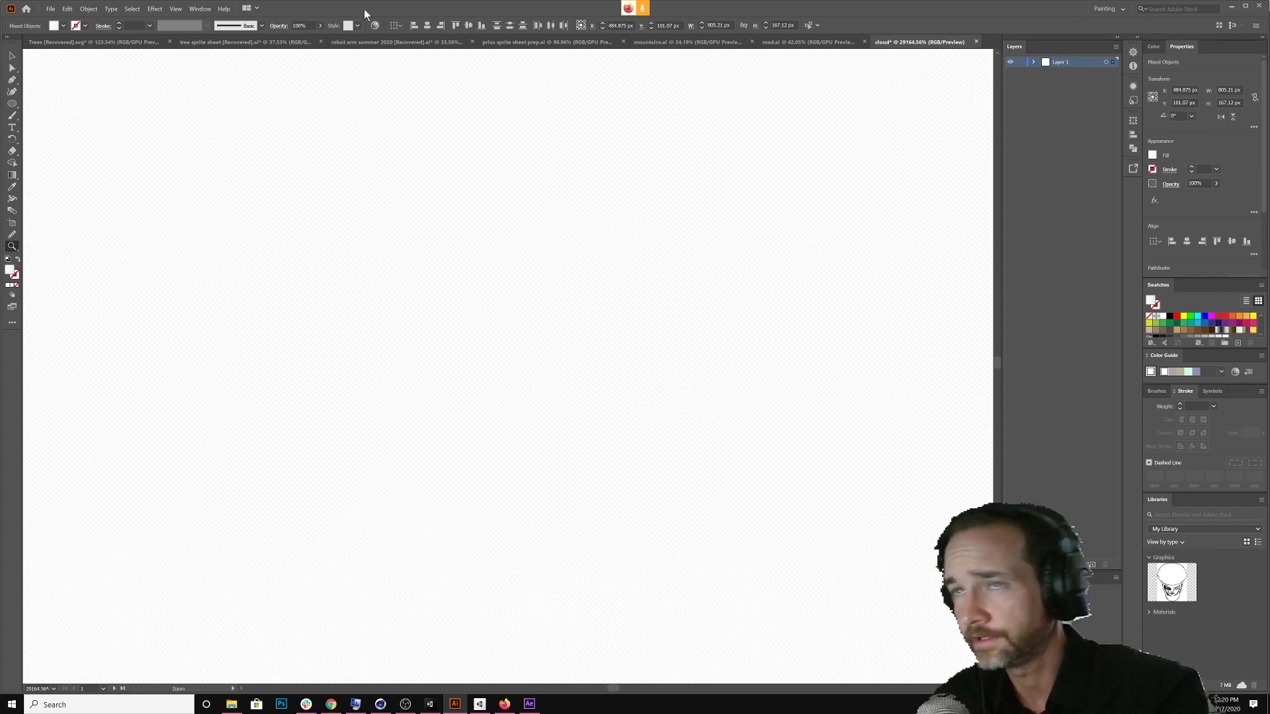
left_click(163, 8)
mouse_move(191, 4)
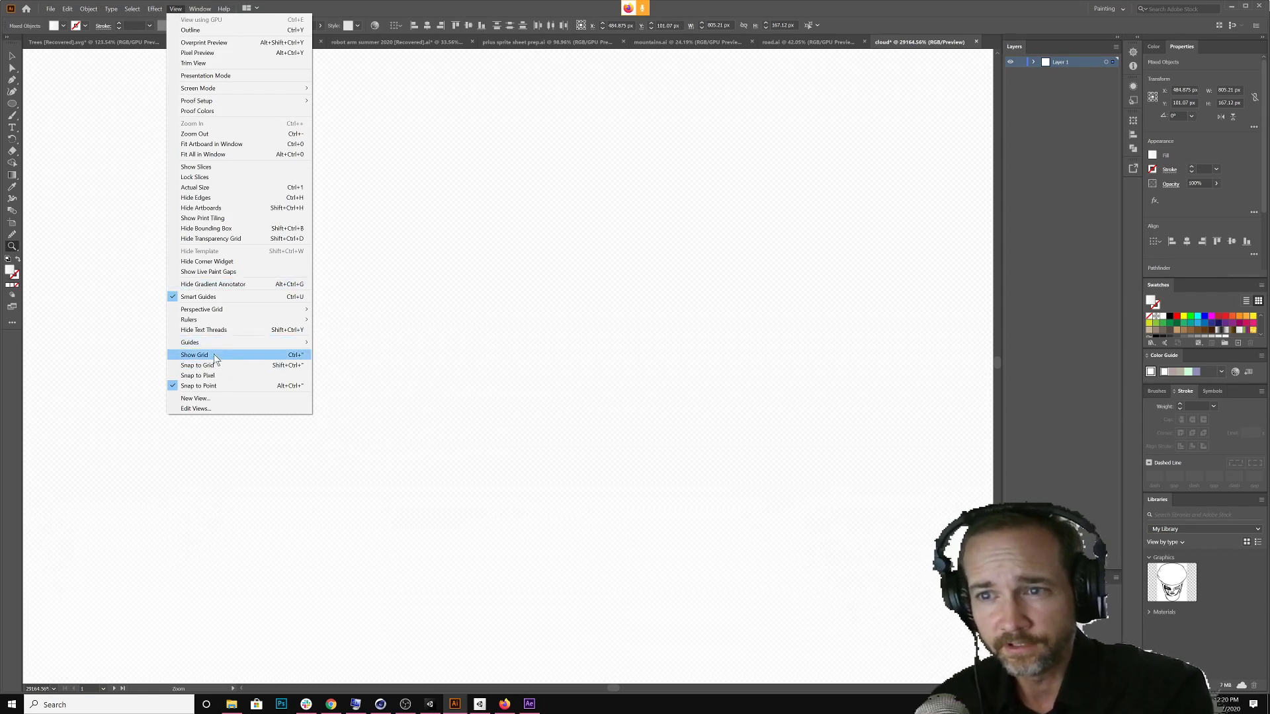
mouse_move(208, 104)
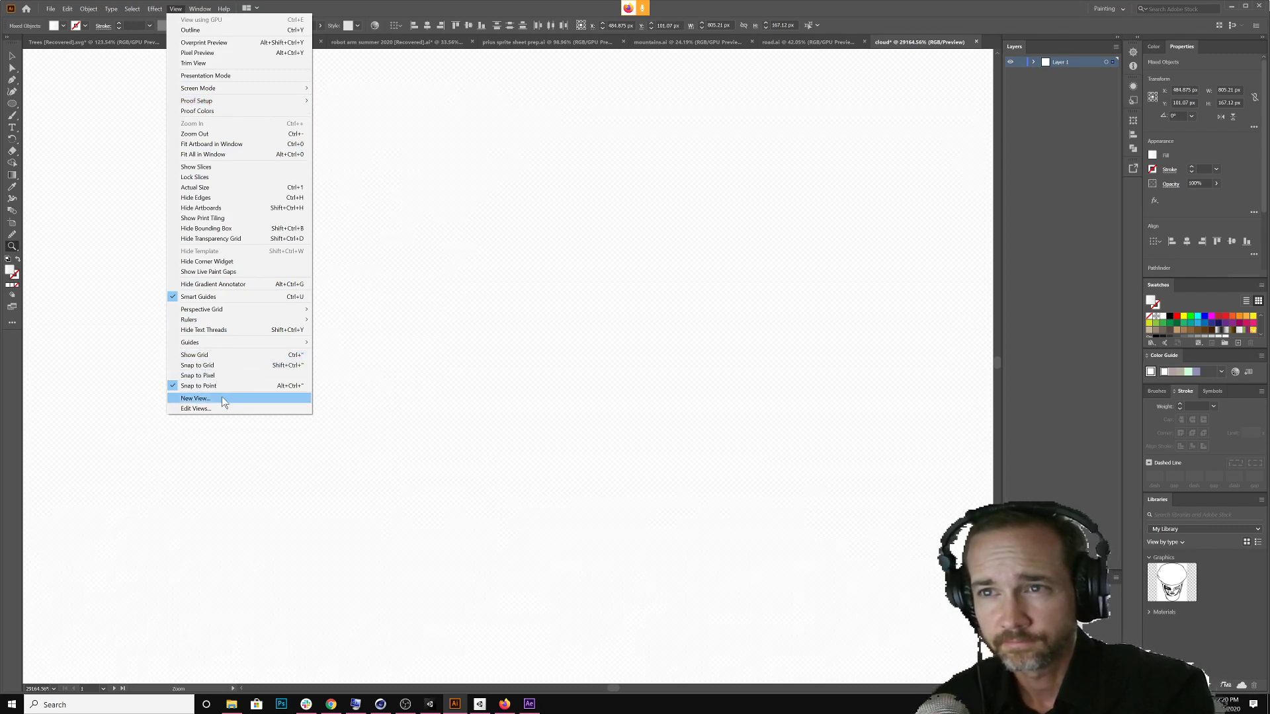
left_click(213, 135)
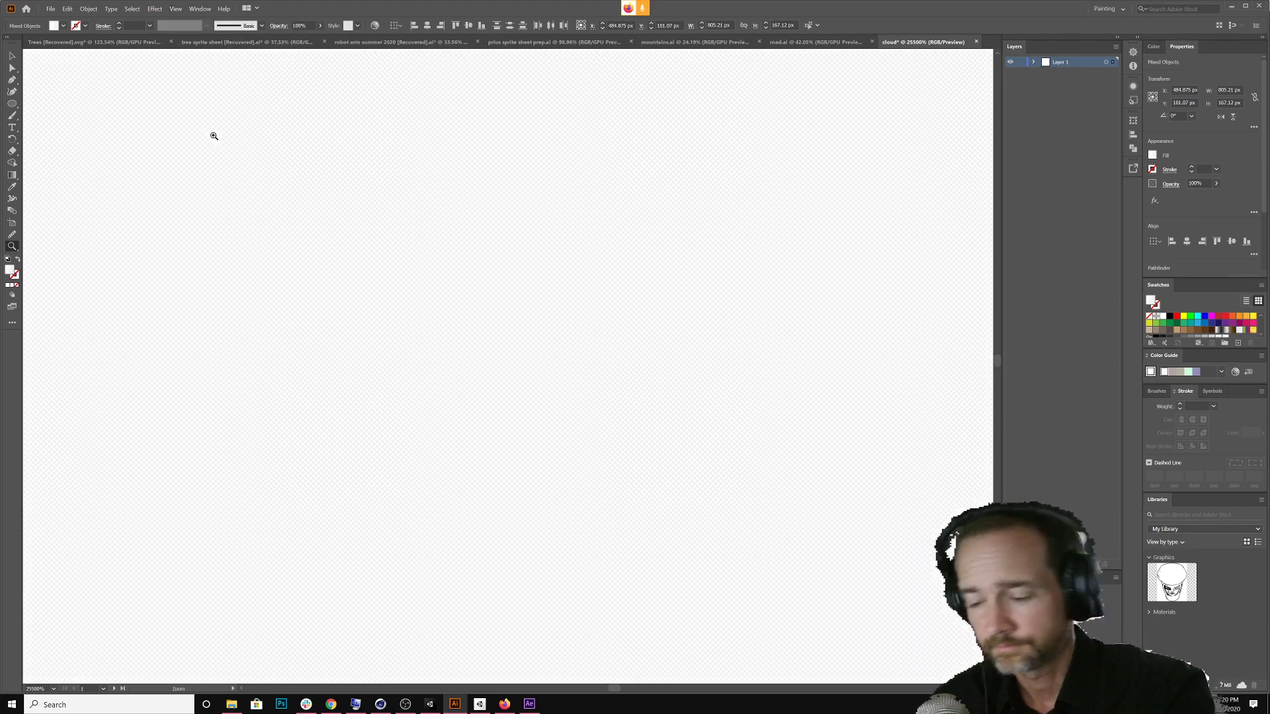
key("ctrl+=")
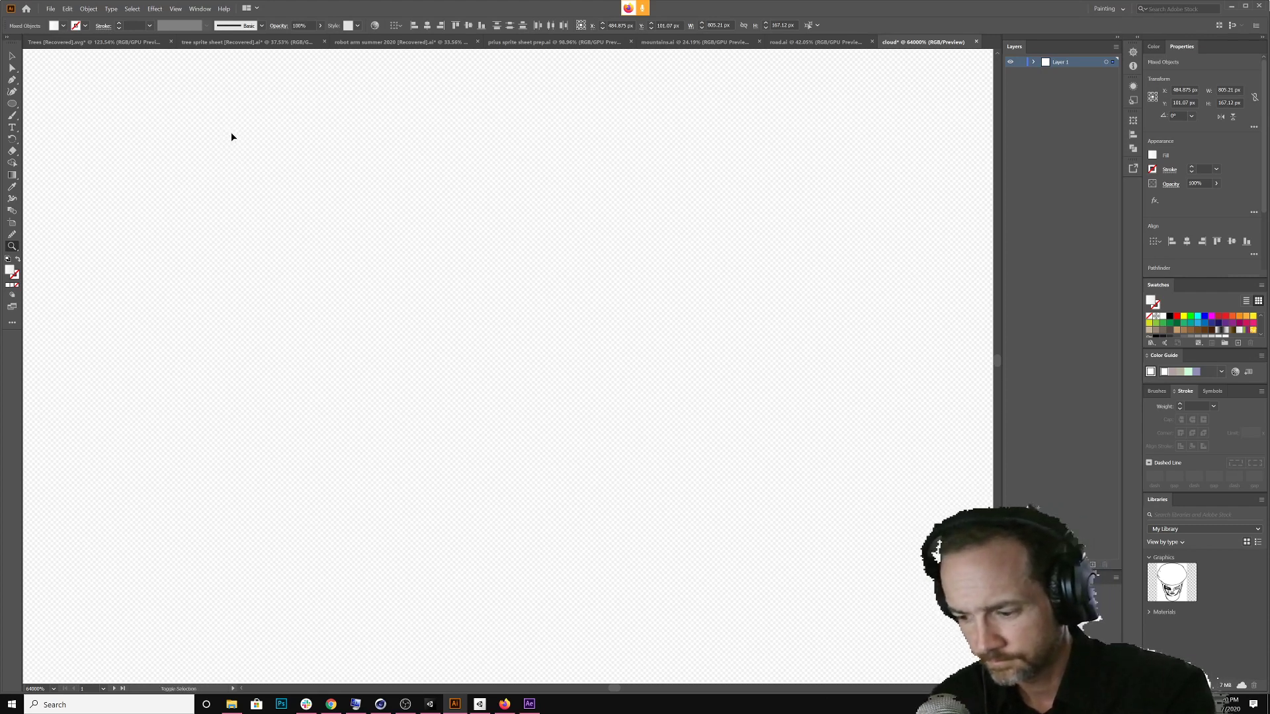
scroll(232, 137, "down", 1)
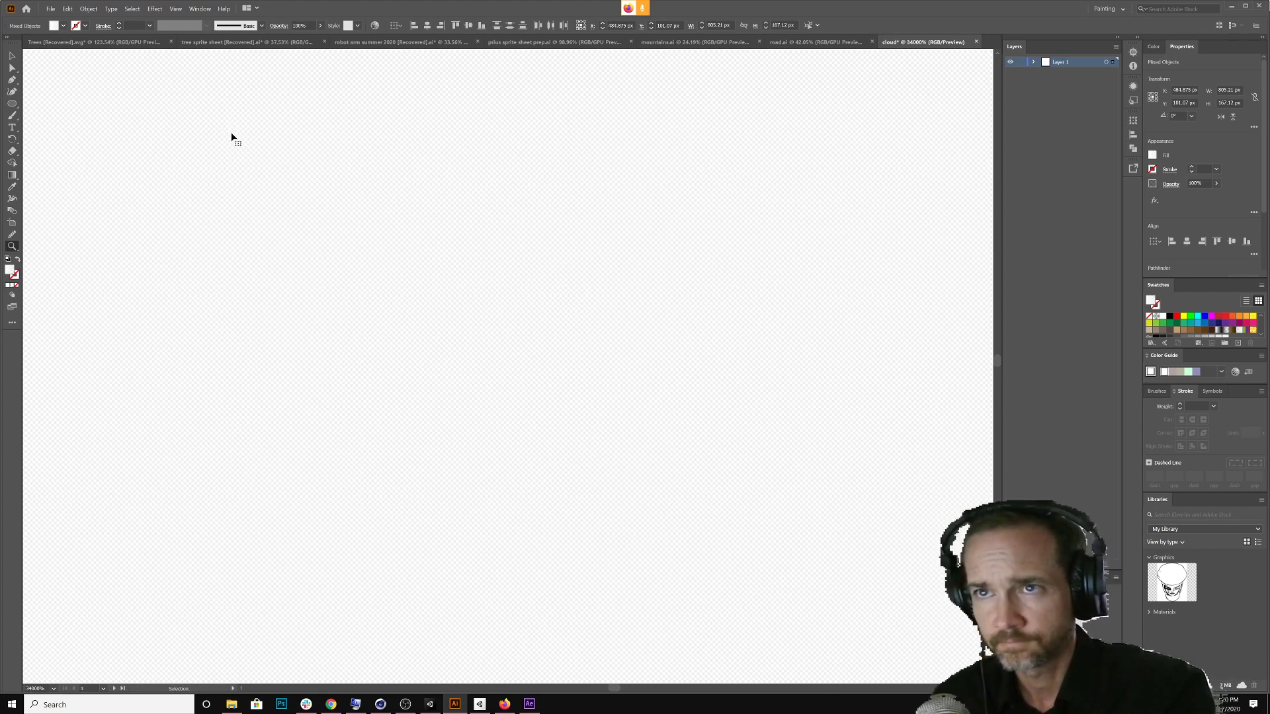
scroll(231, 137, "down", 4)
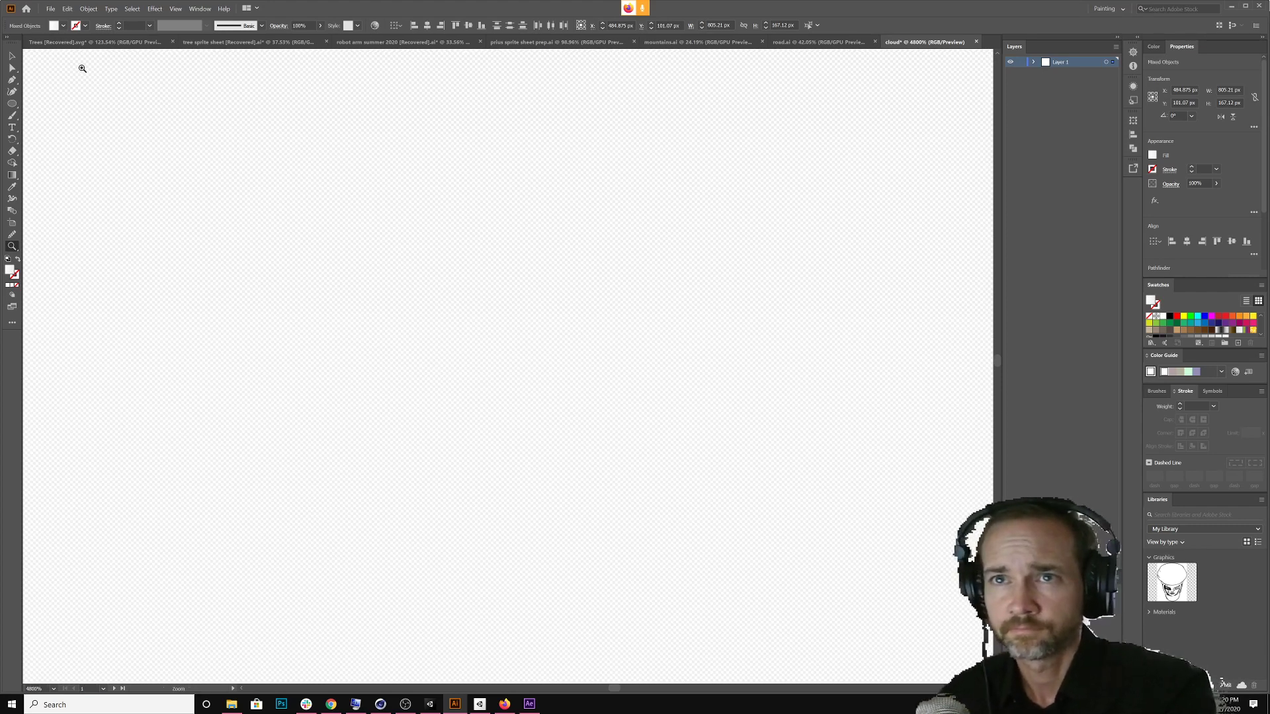
left_click(13, 57)
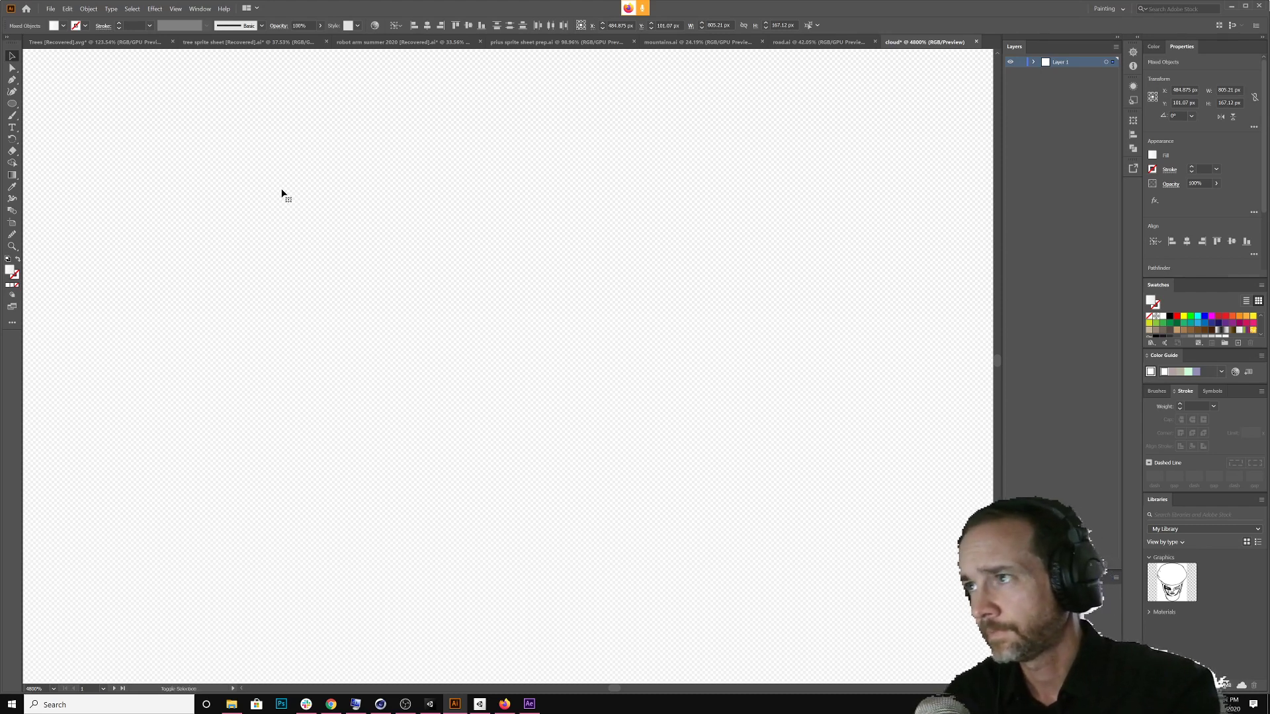
left_click(792, 40)
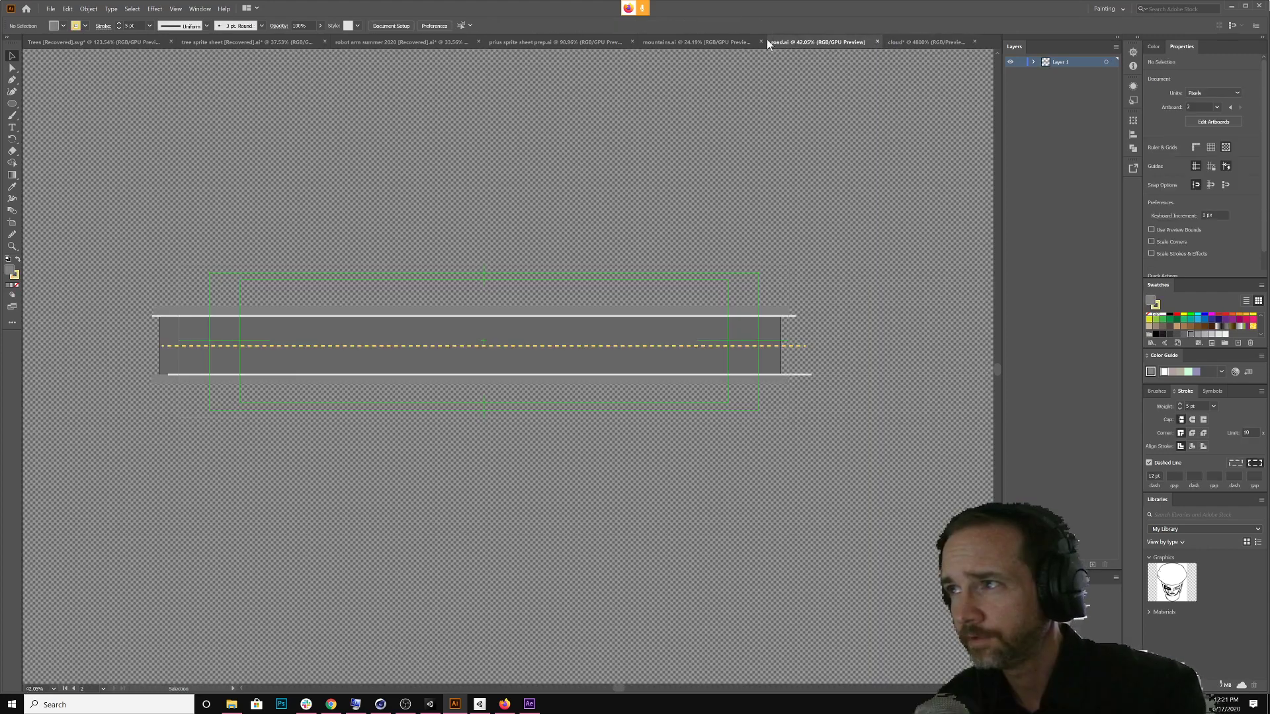
key("z")
mouse_move(538, 213)
left_mouse_down()
mouse_move(567, 212)
mouse_move(499, 215)
mouse_move(522, 213)
left_mouse_up()
left_click(934, 50)
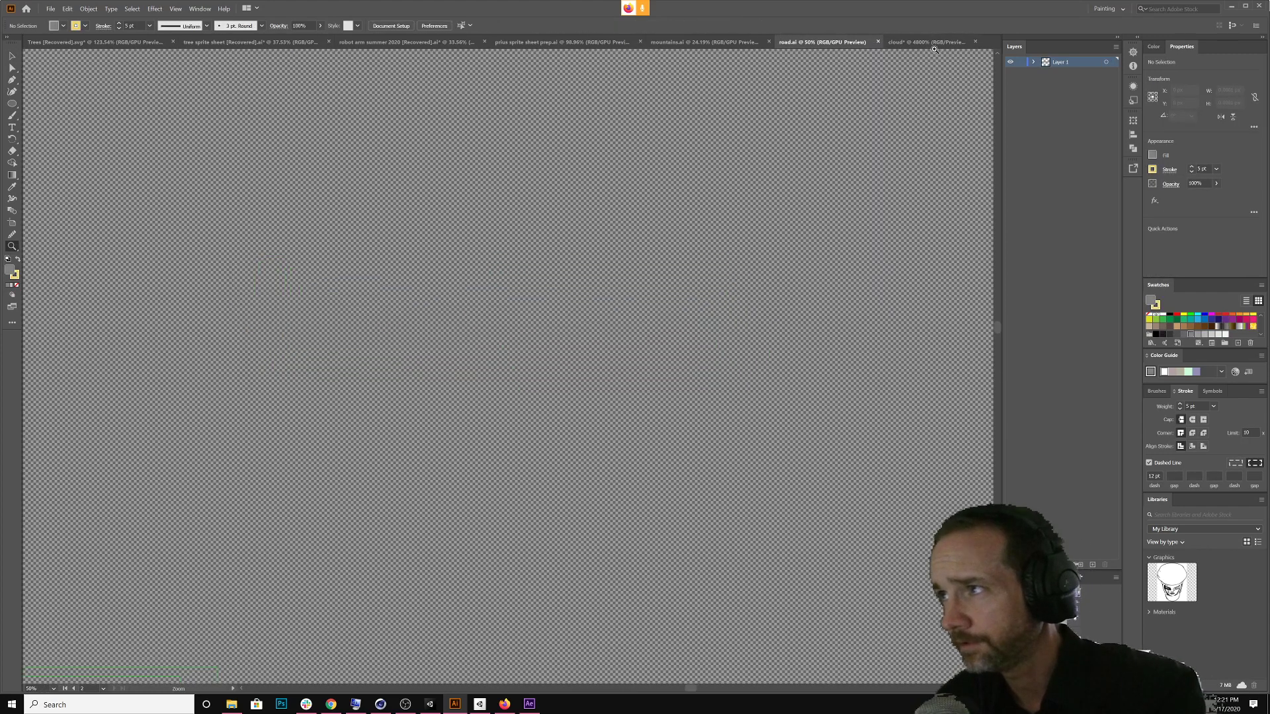
left_click(932, 43)
left_click_drag(661, 223, 815, 284)
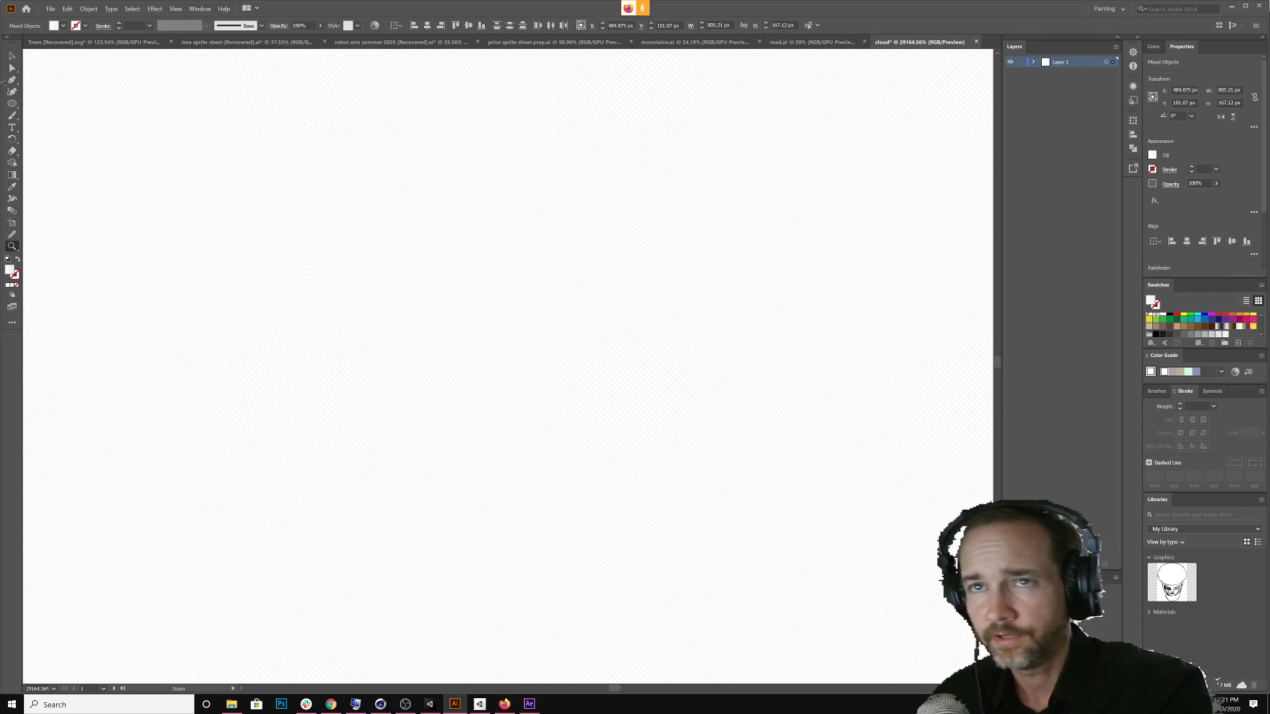
Save the cloud document as an Adobe Illustrator file named "cloud sprite sheet" in the Q1_2019_creative folder, in Illustrator 2020 format
left_click(51, 9)
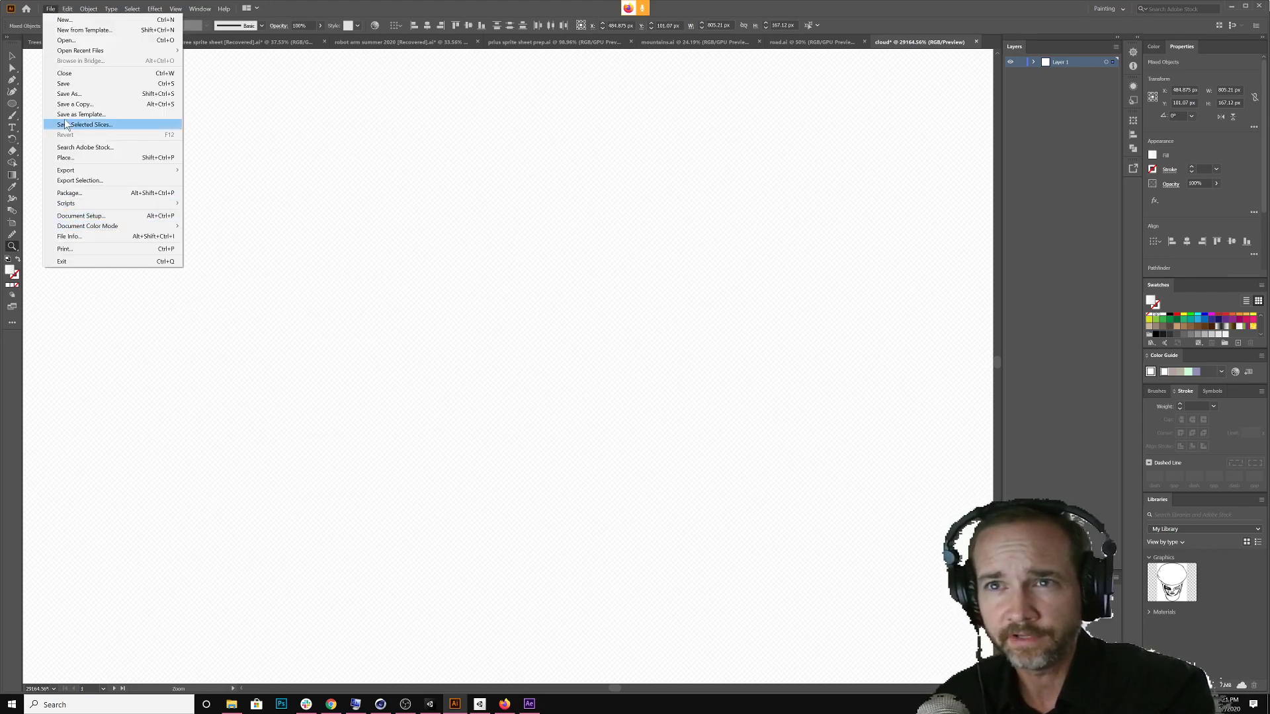
left_click(66, 93)
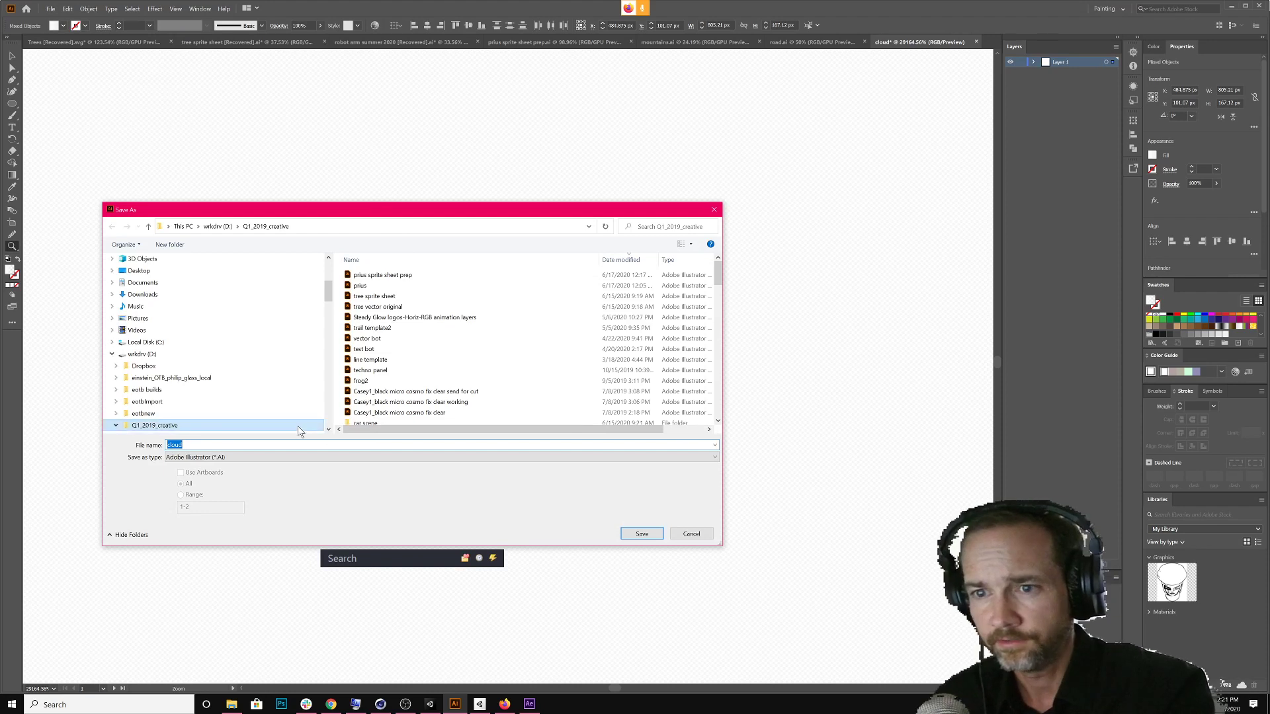
key("Right")
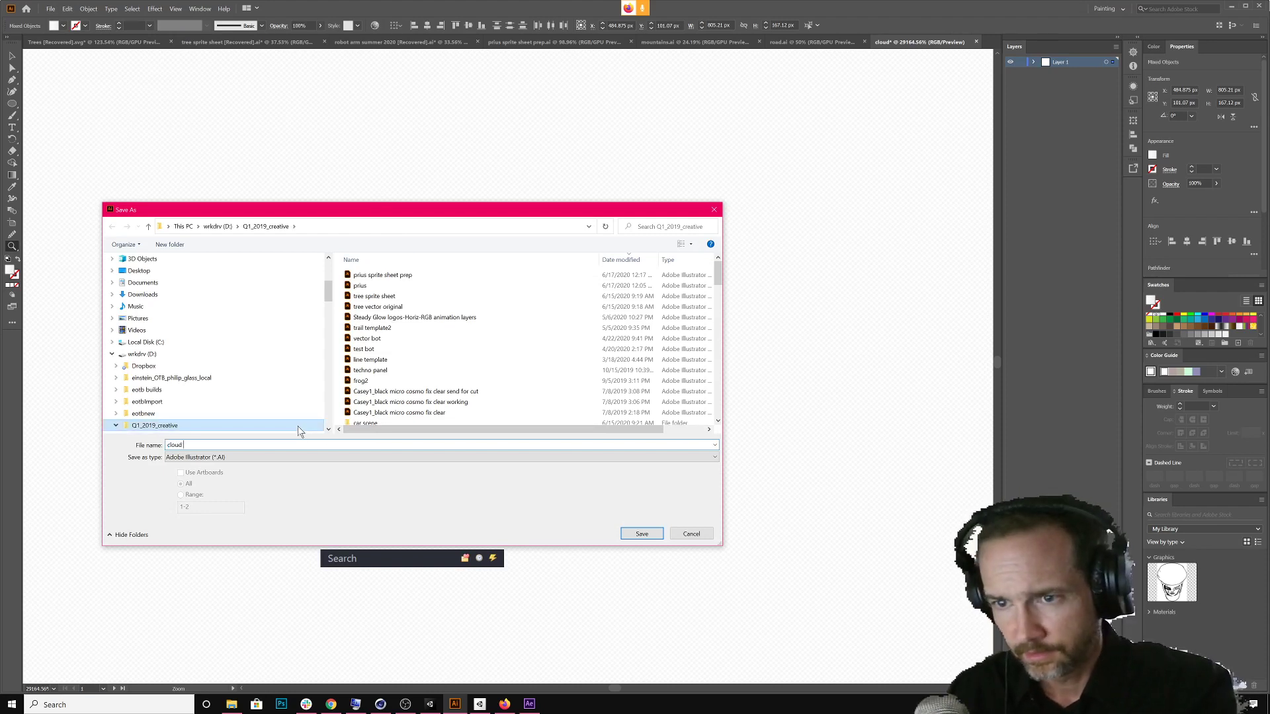
type("sprite sheet")
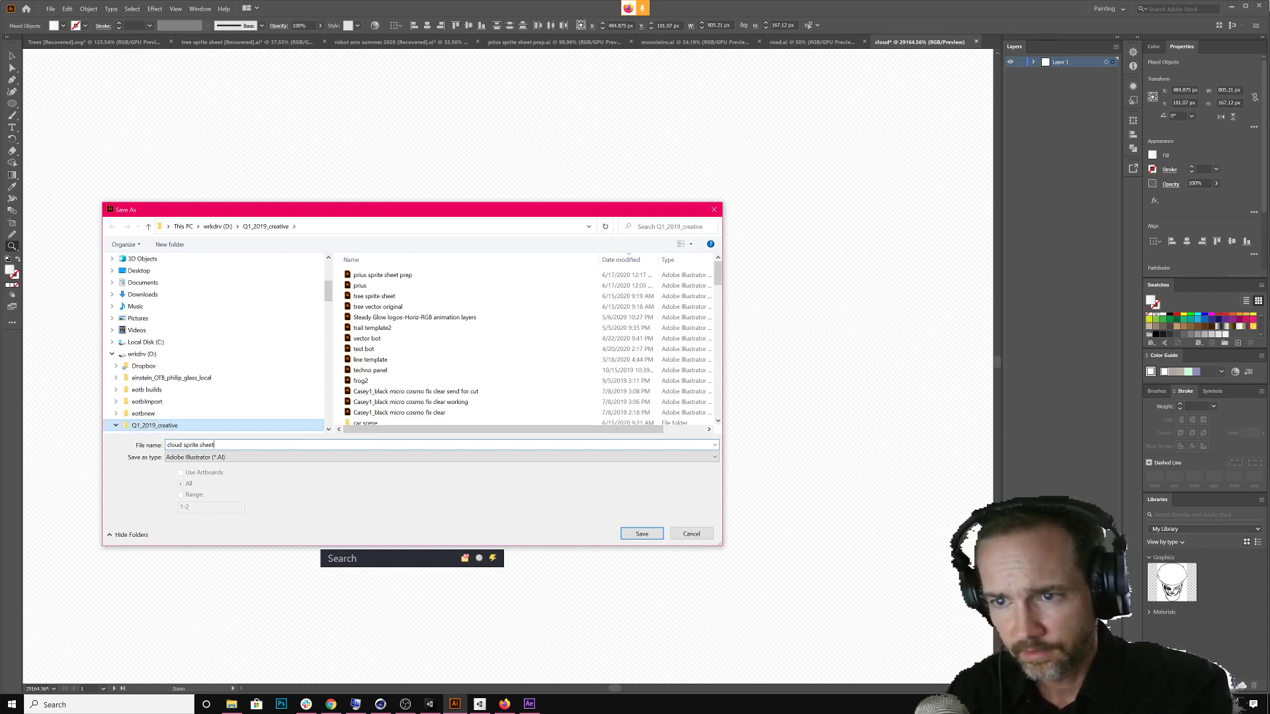
key("Return")
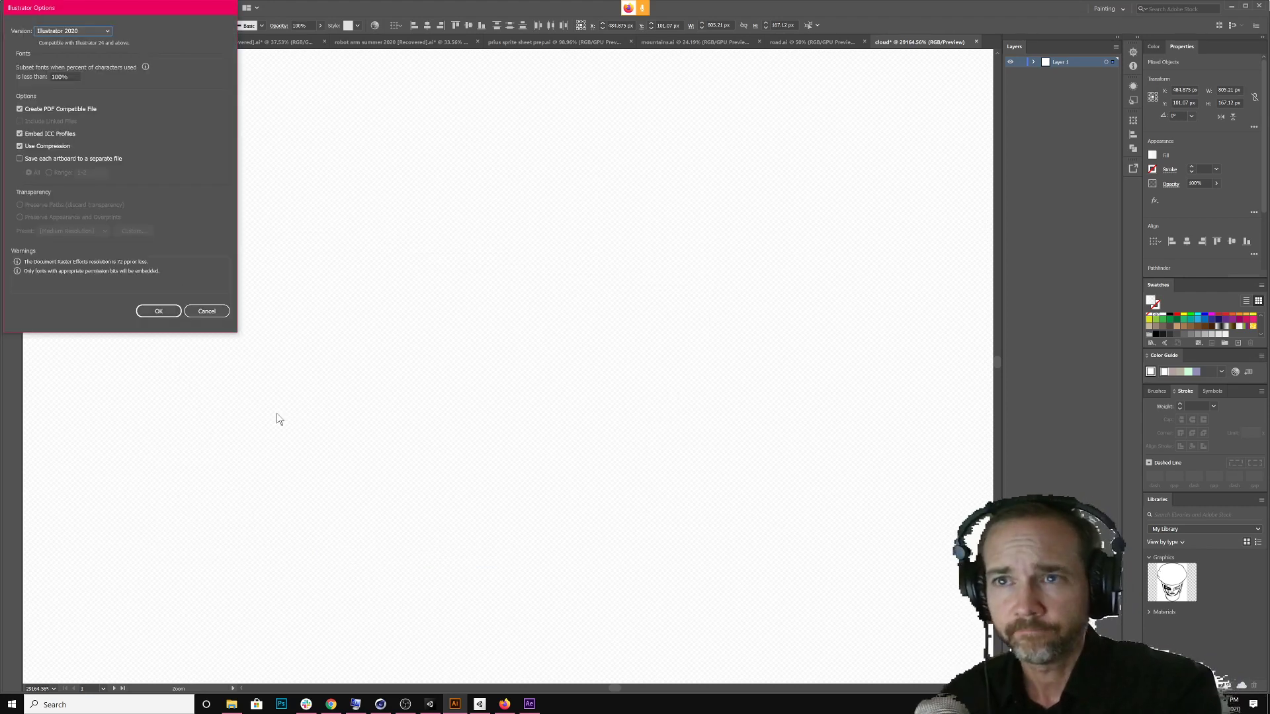
left_click(166, 310)
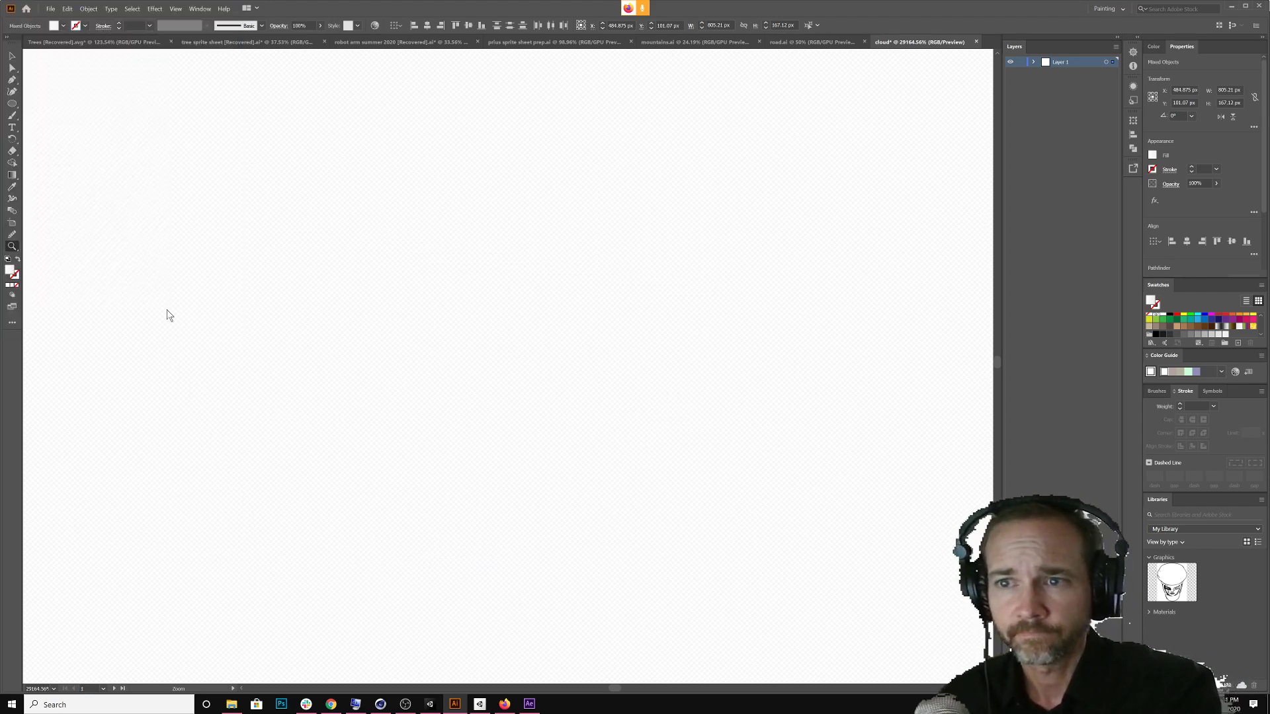
Export the clouds as a PNG named "cloud sprite sheet" at Screen (72 ppi) resolution with a transparent background
left_click(51, 8)
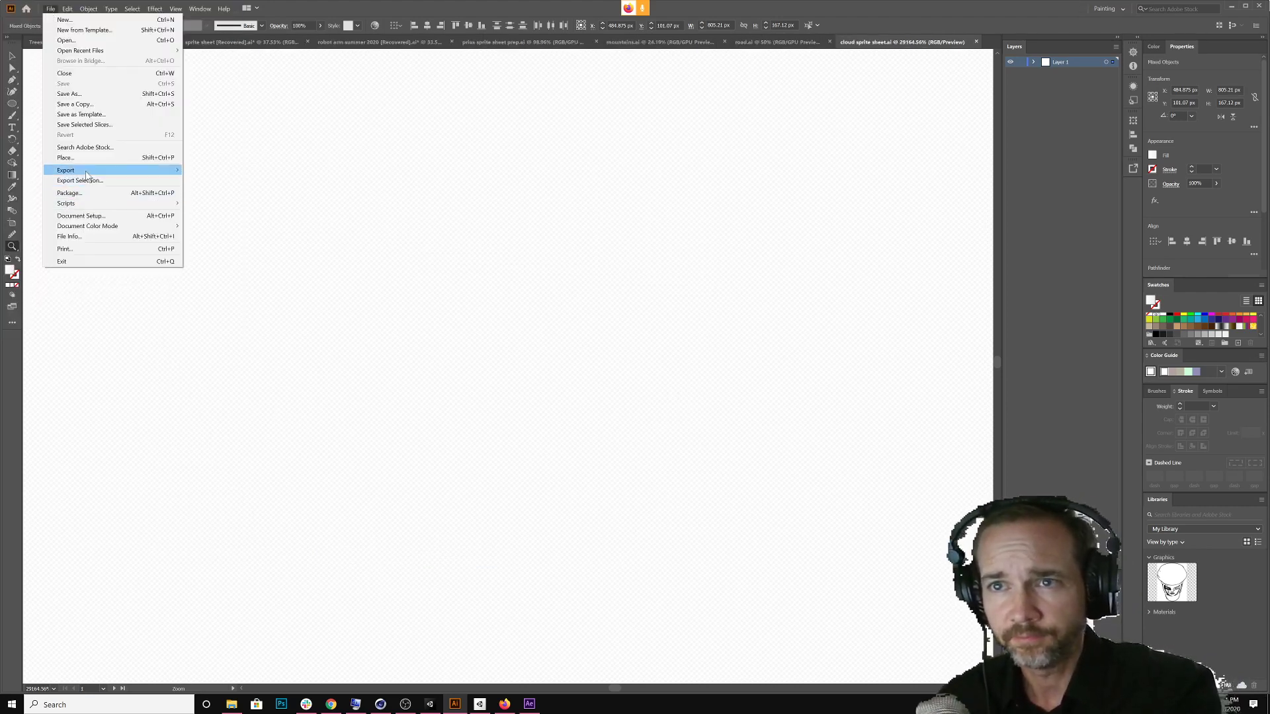
mouse_move(96, 170)
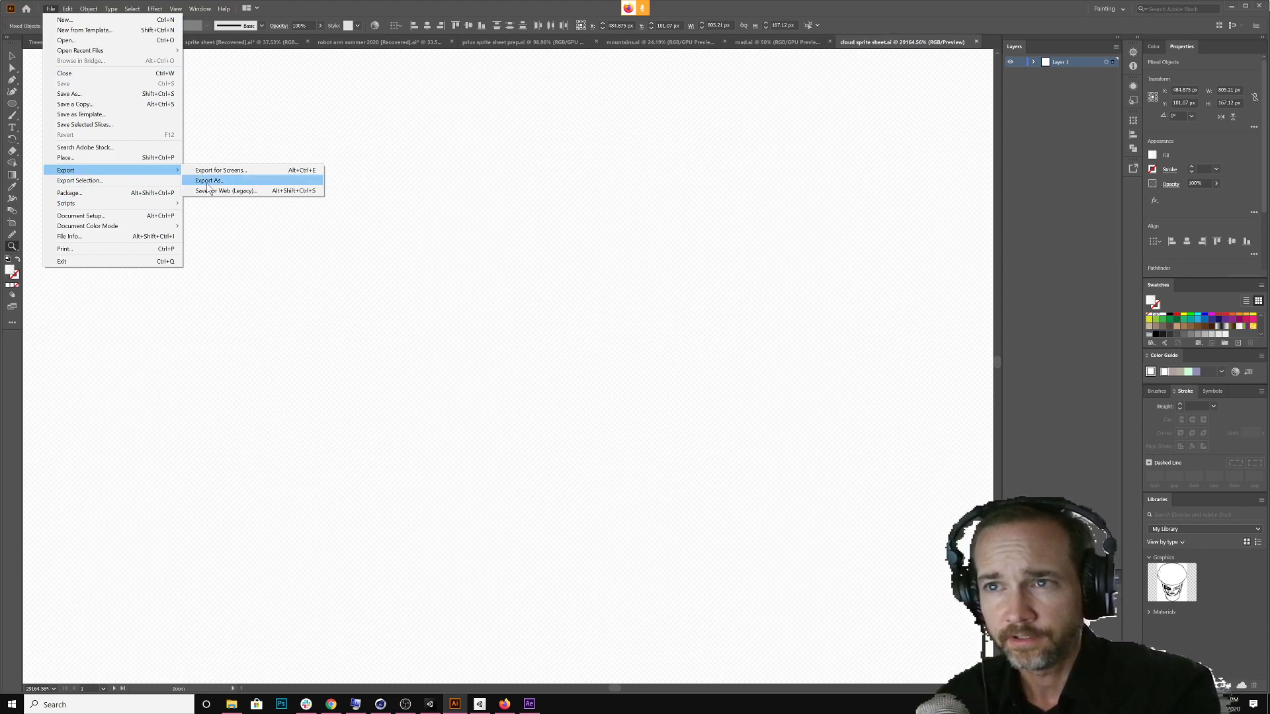
left_click(208, 180)
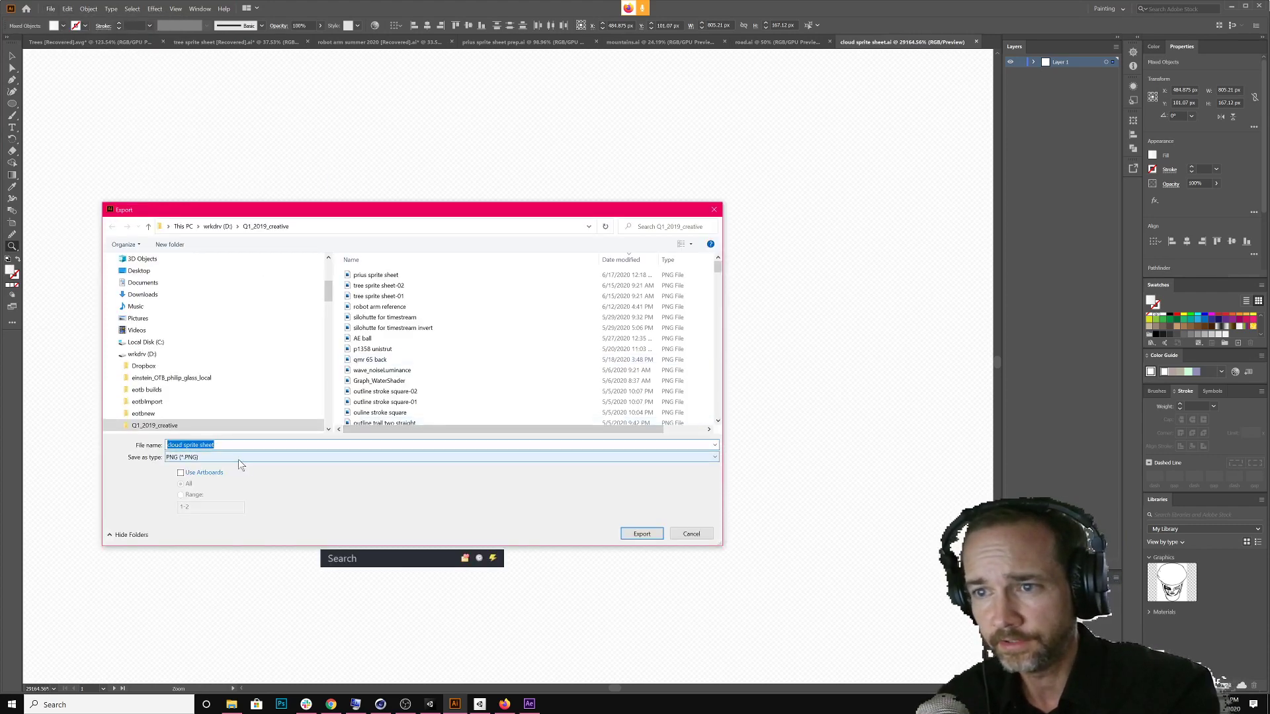
left_click(633, 535)
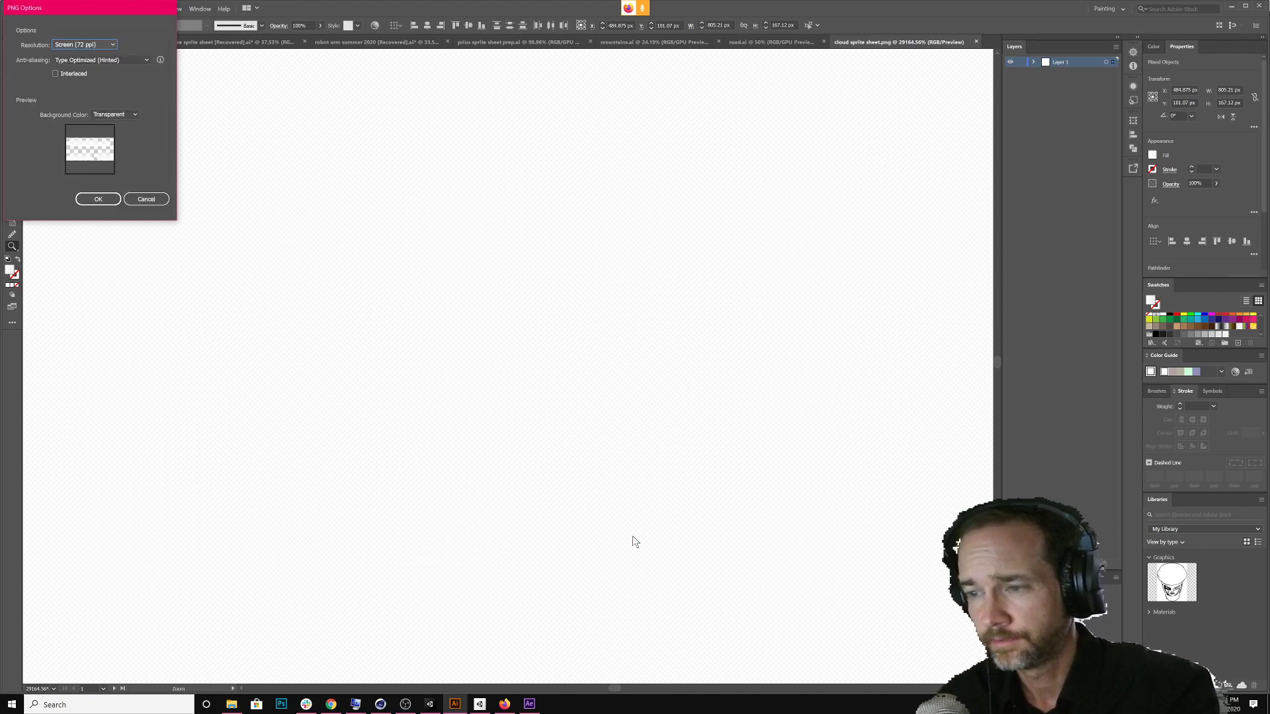
left_click(97, 199)
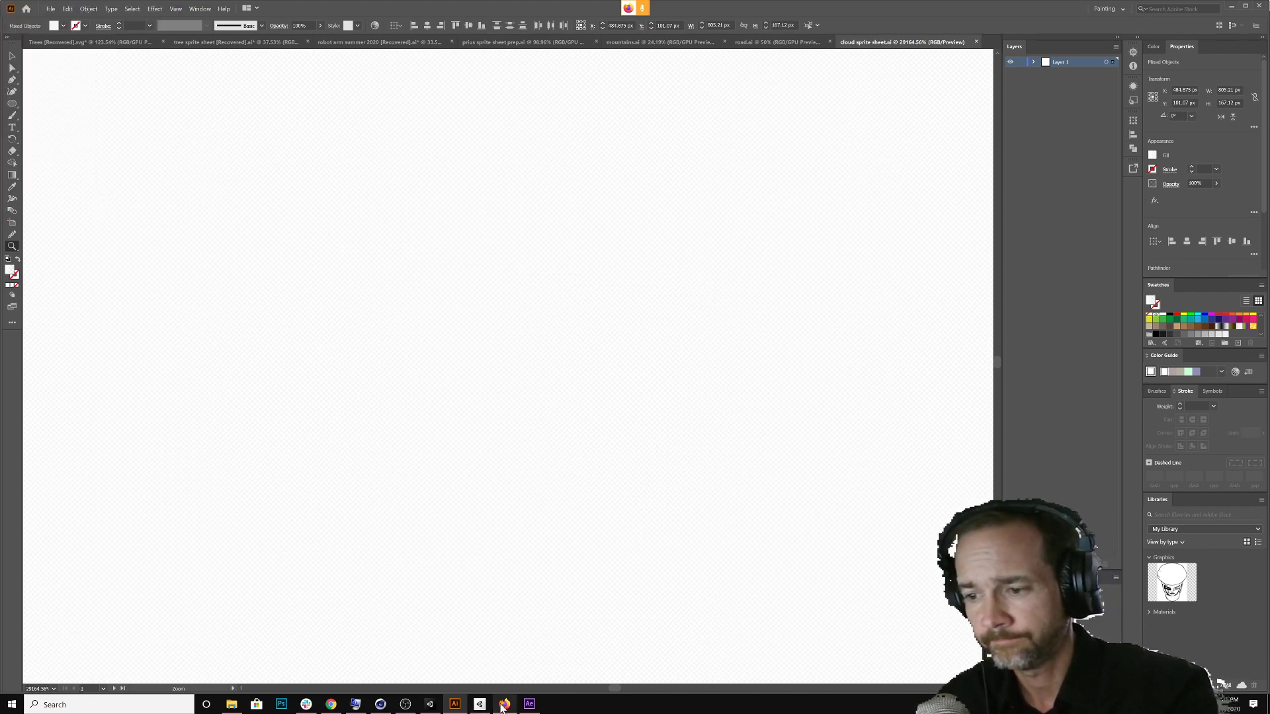
Export the road document as a PNG named "road sprite" in the Q1_2019_creative folder, at Screen (72 ppi) with a transparent background
left_click(755, 41)
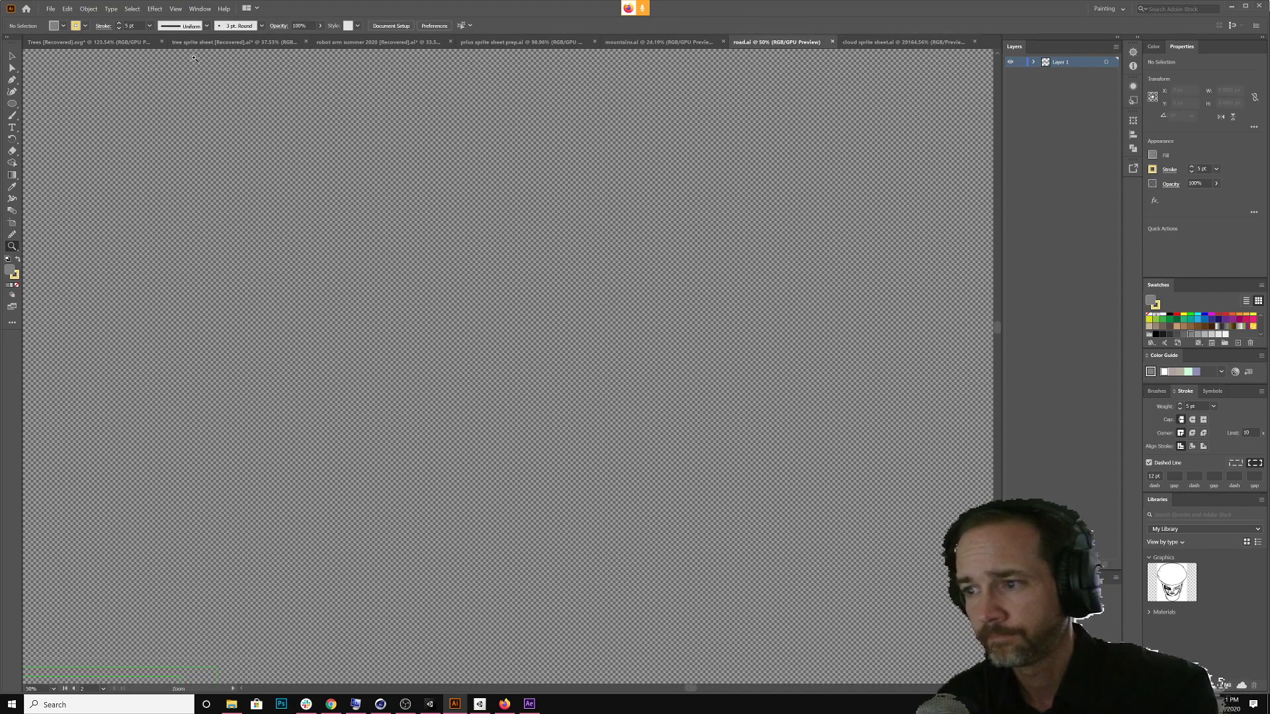
left_click(49, 9)
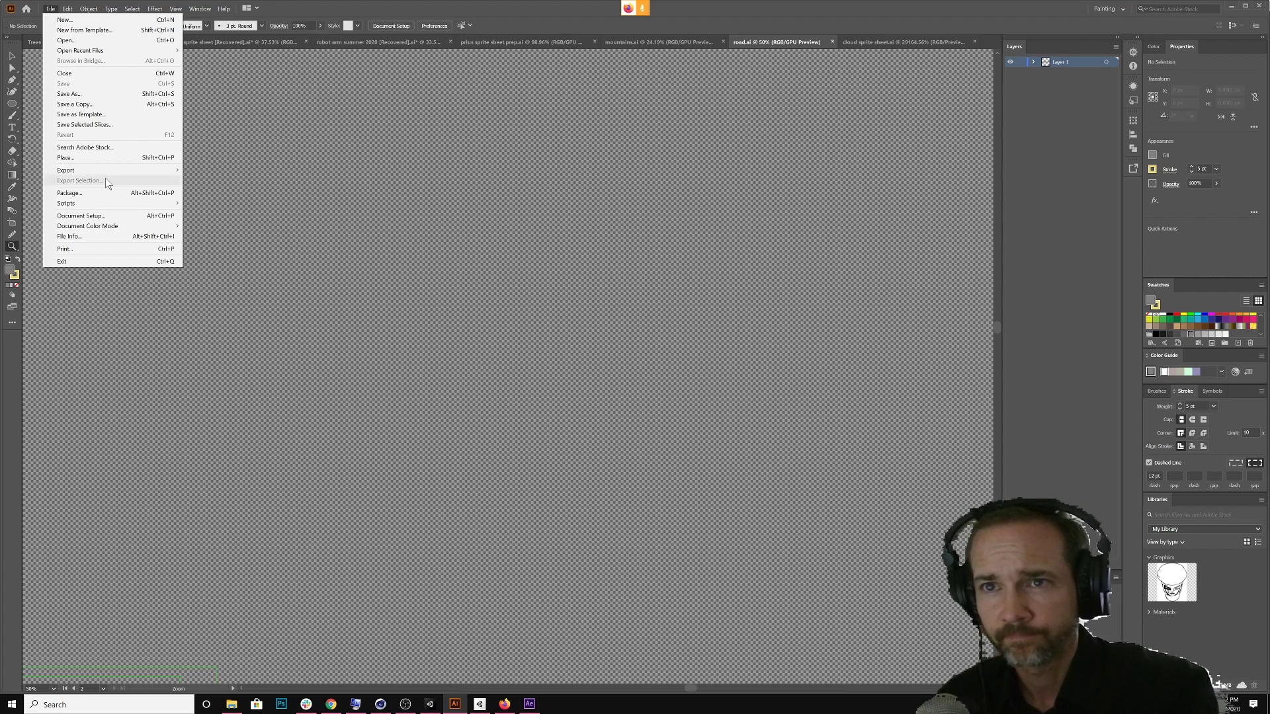
mouse_move(114, 173)
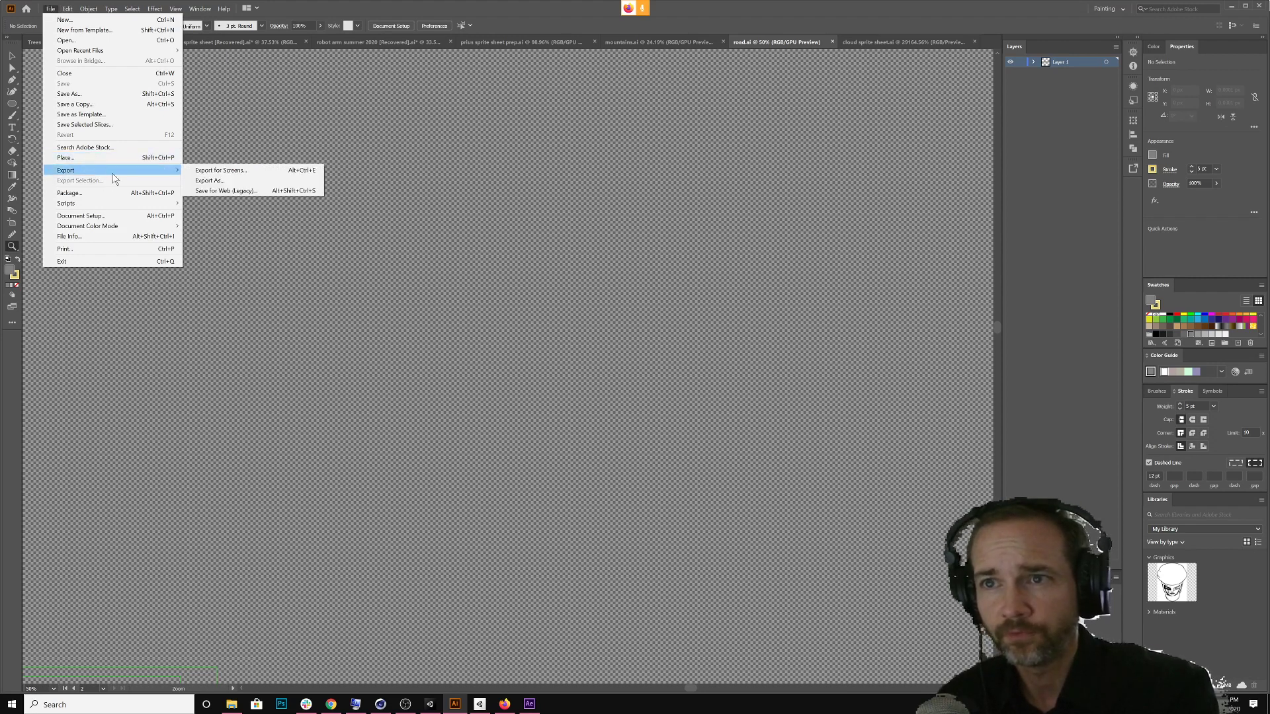
left_click(196, 180)
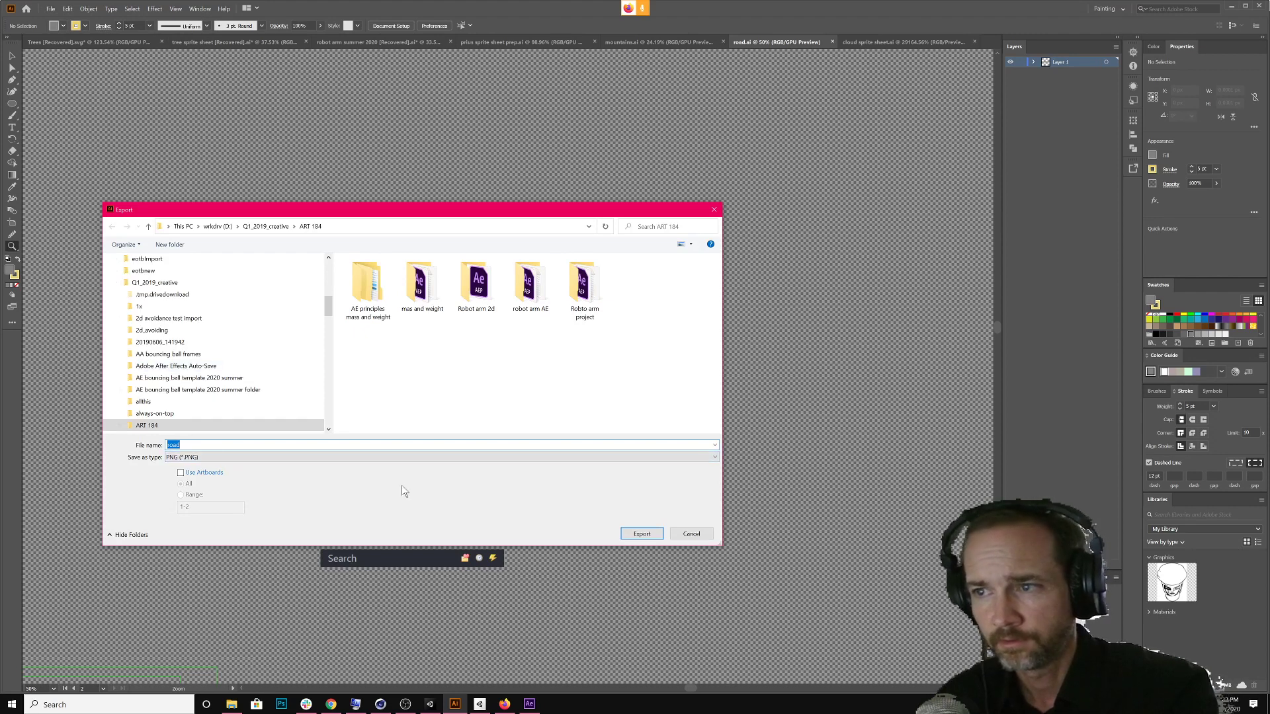
scroll(191, 357, "up", 2)
left_click(184, 354)
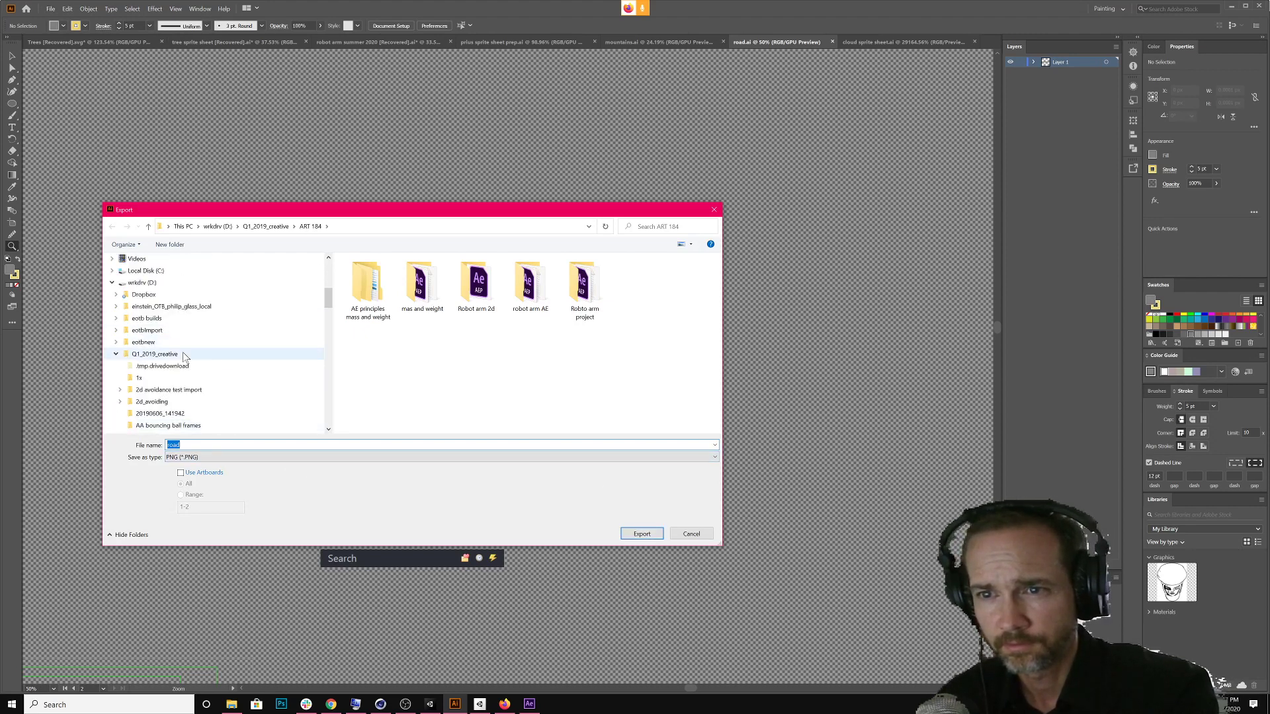
left_click(173, 445)
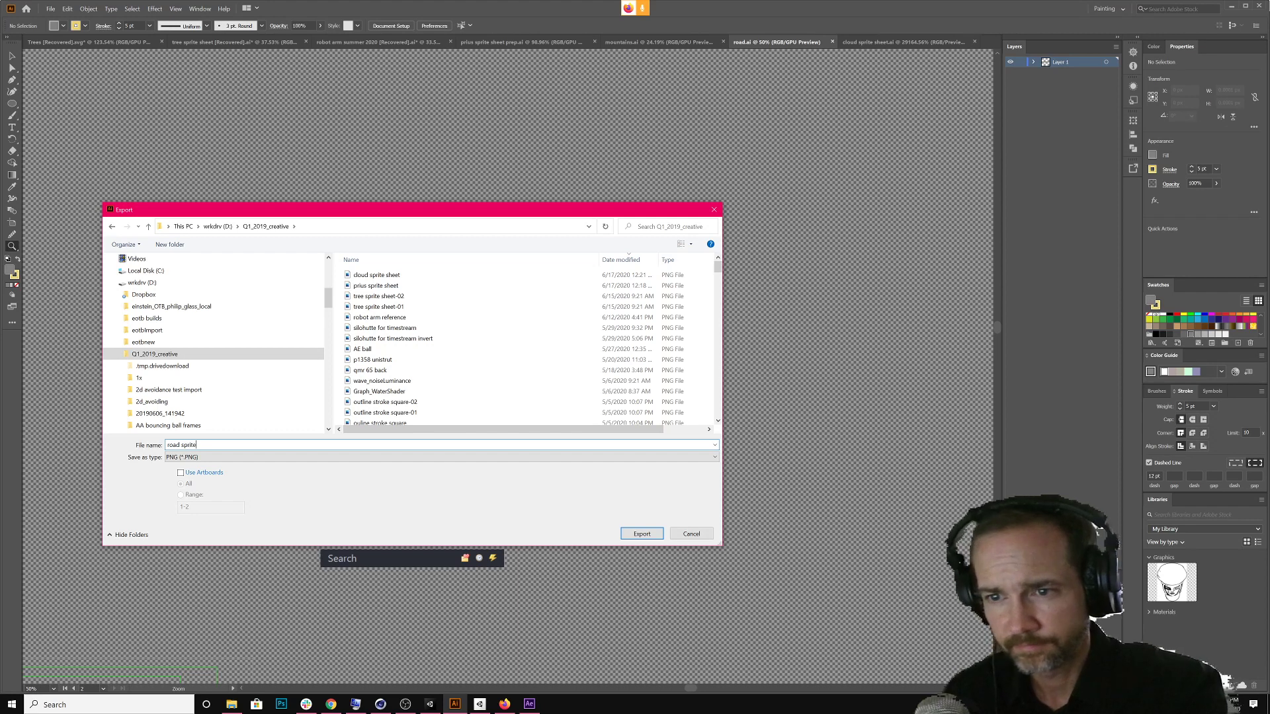
key("Return")
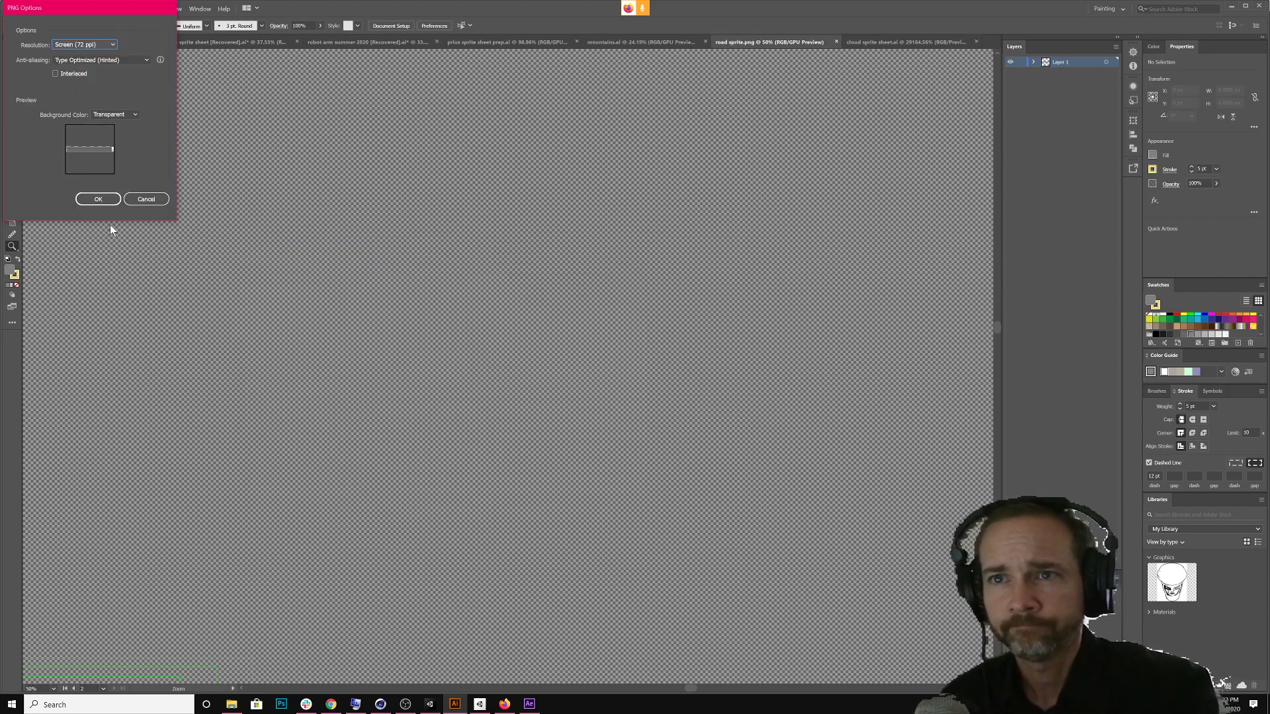
left_click(110, 199)
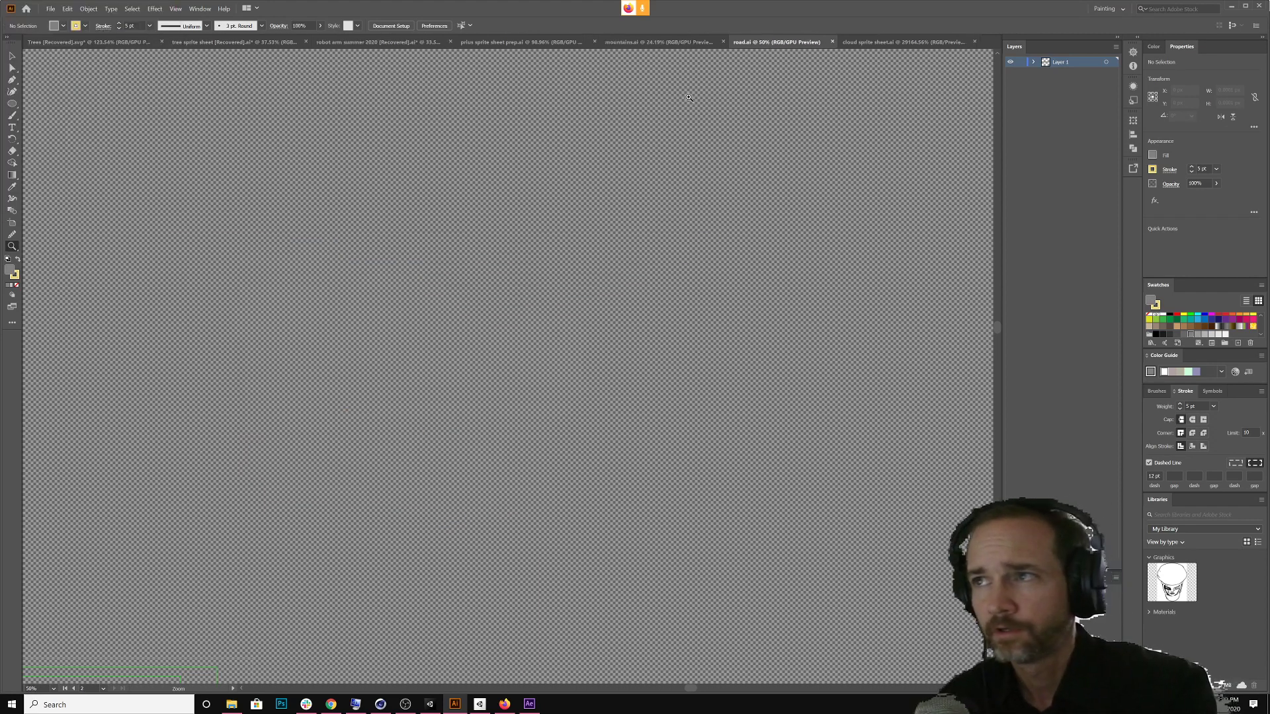
Export the mountains document as a PNG named "mountains sprite" in the Q1_2019_creative folder, at Screen (72 ppi) with a transparent background
left_click(638, 44)
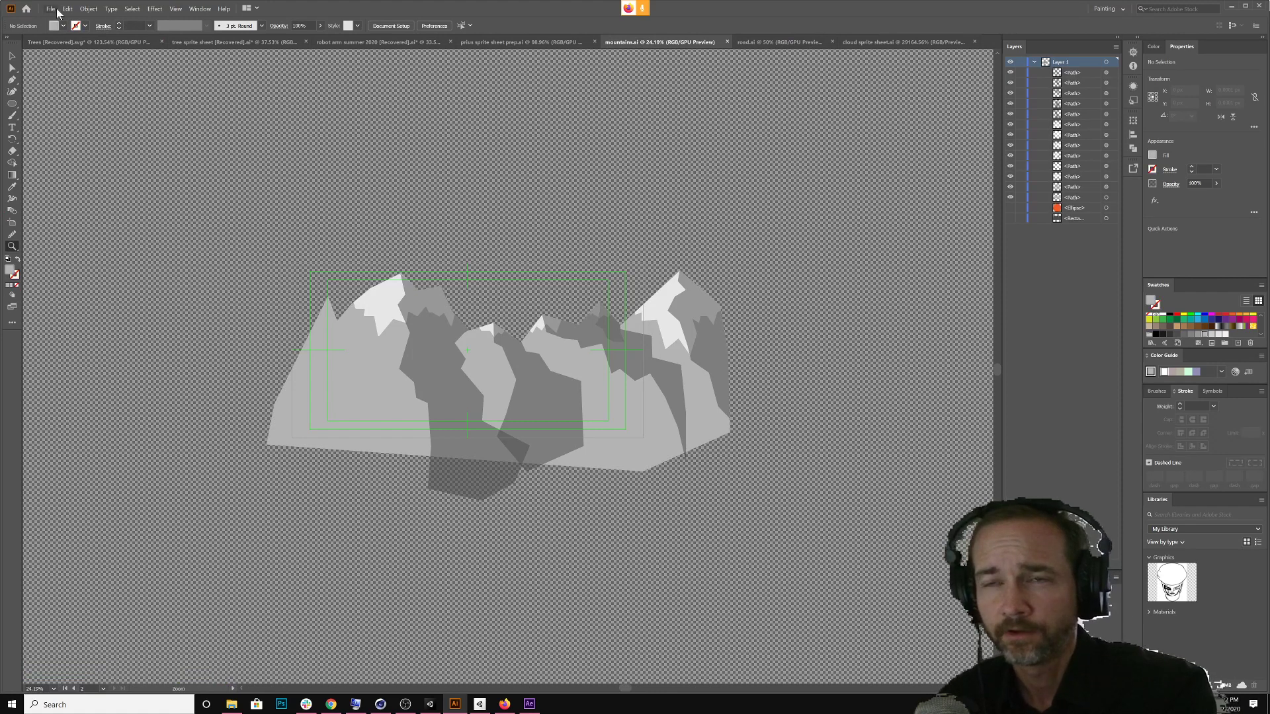
left_click(51, 9)
mouse_move(78, 170)
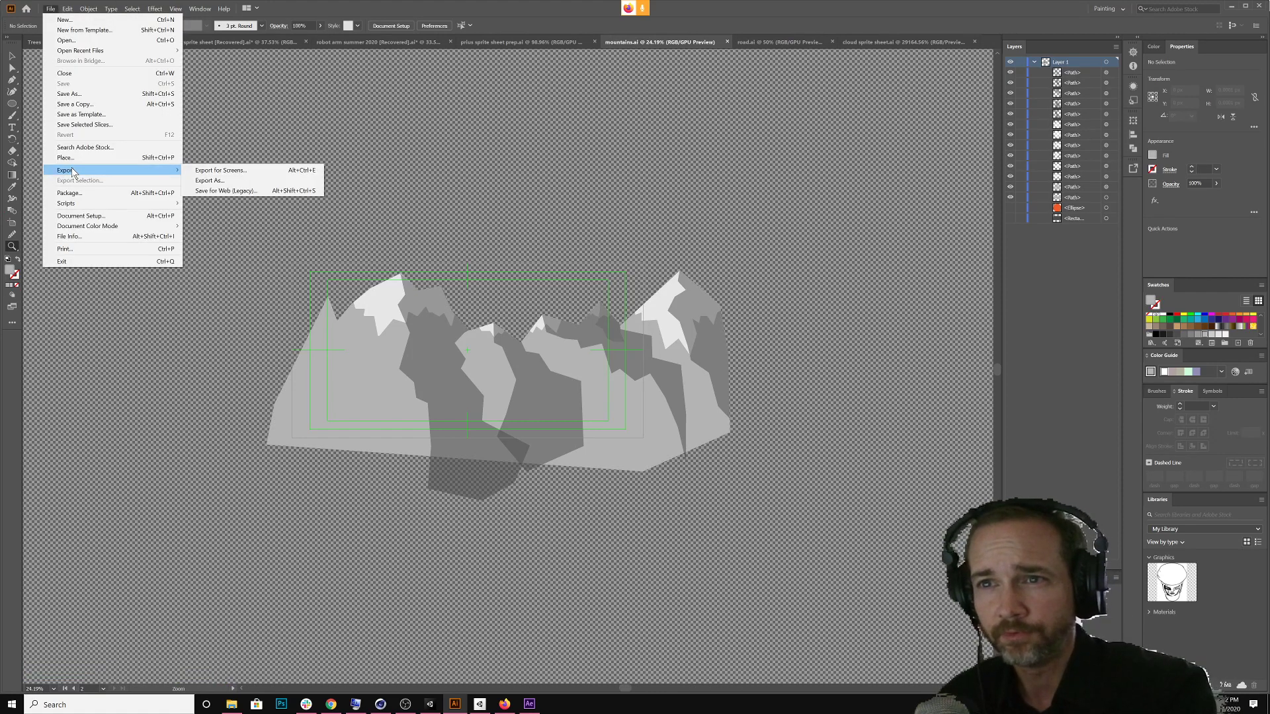
left_click(225, 181)
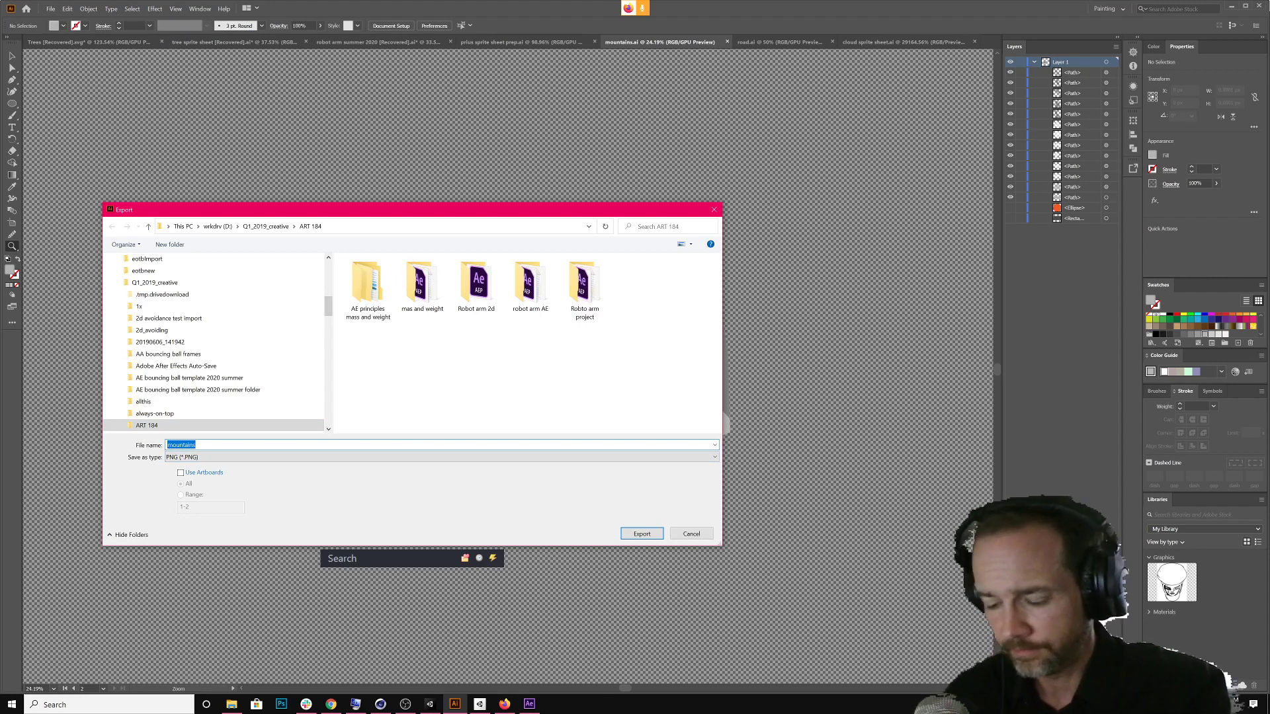
left_click(196, 444)
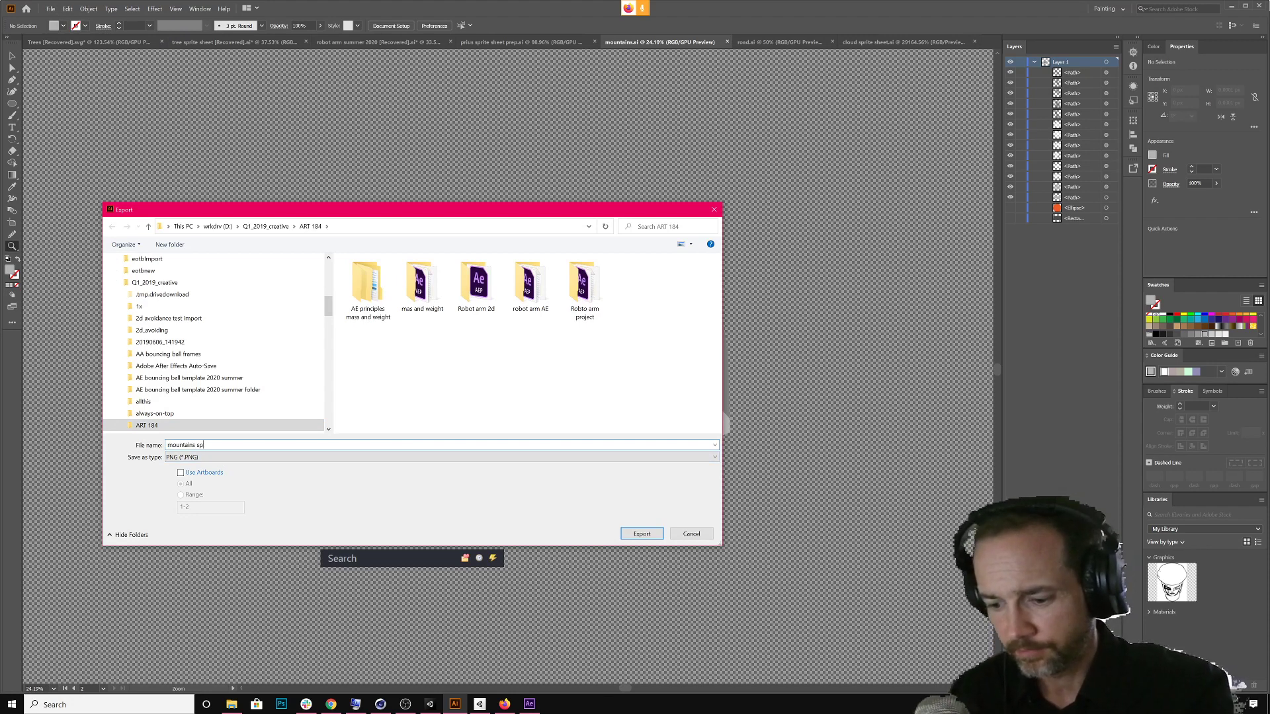
left_click(211, 283)
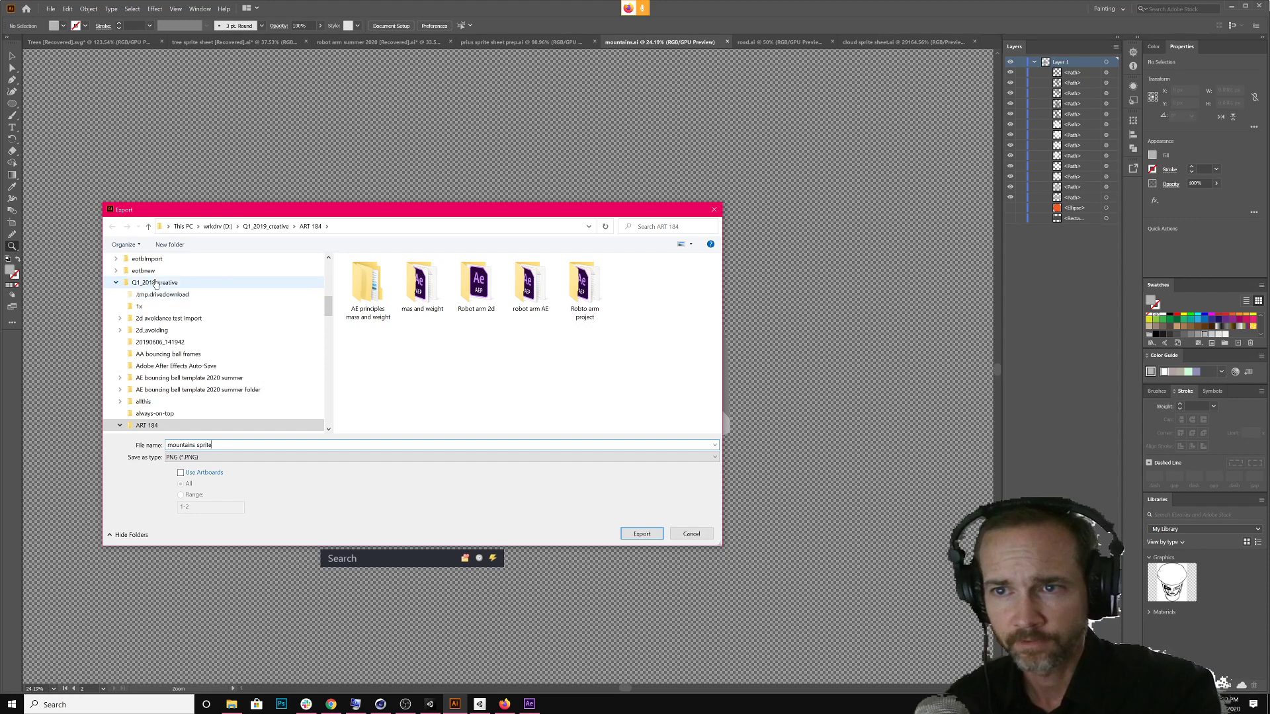
left_click(660, 534)
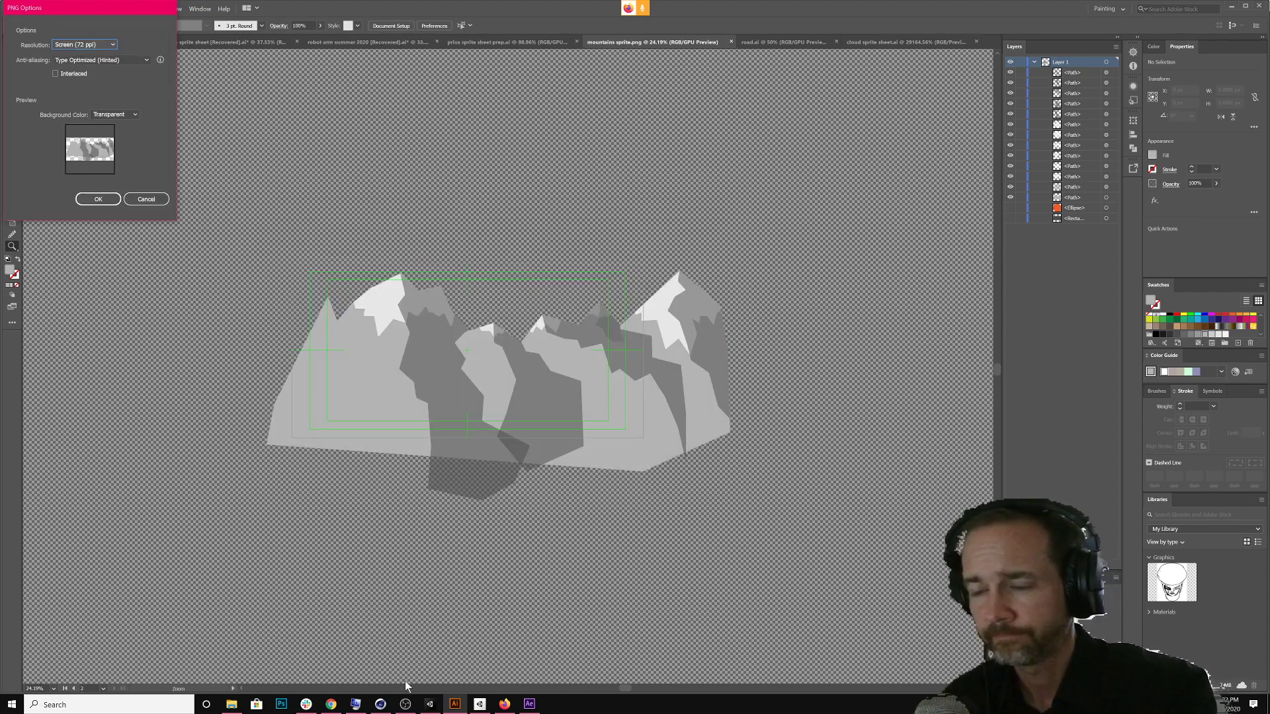
left_click(99, 199)
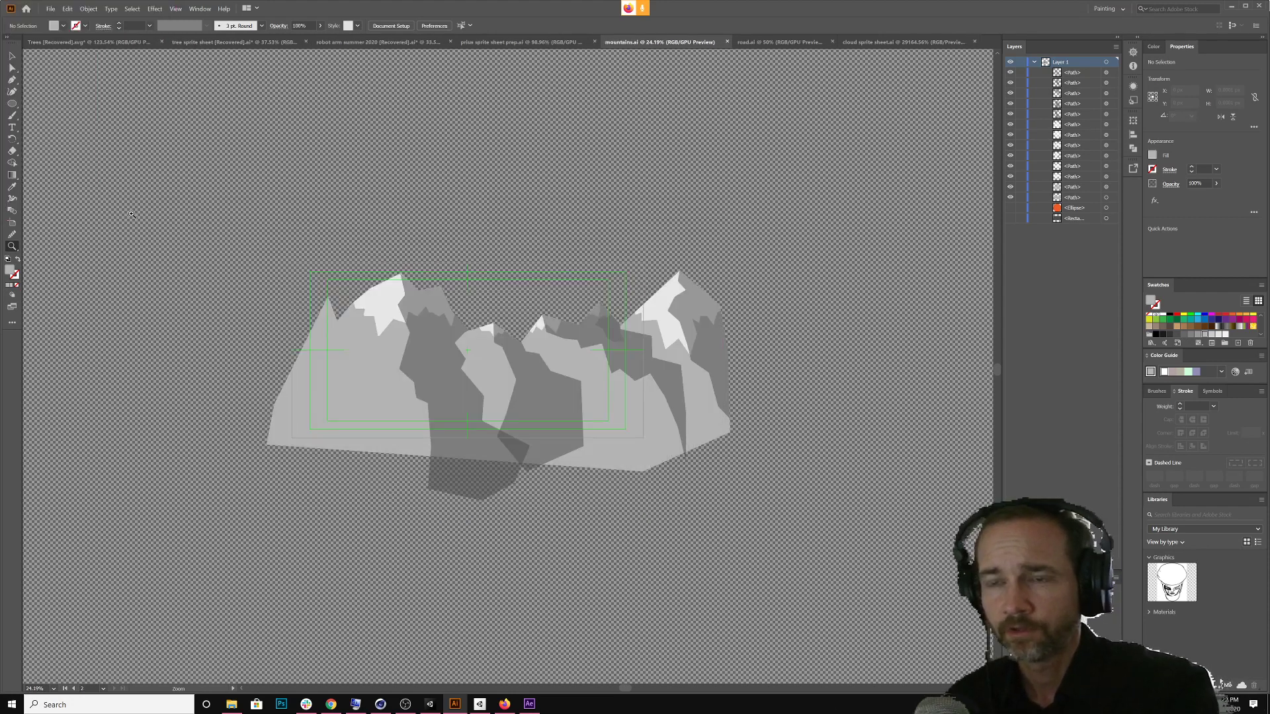
Switch to the car scene project in Unity
left_click(429, 704)
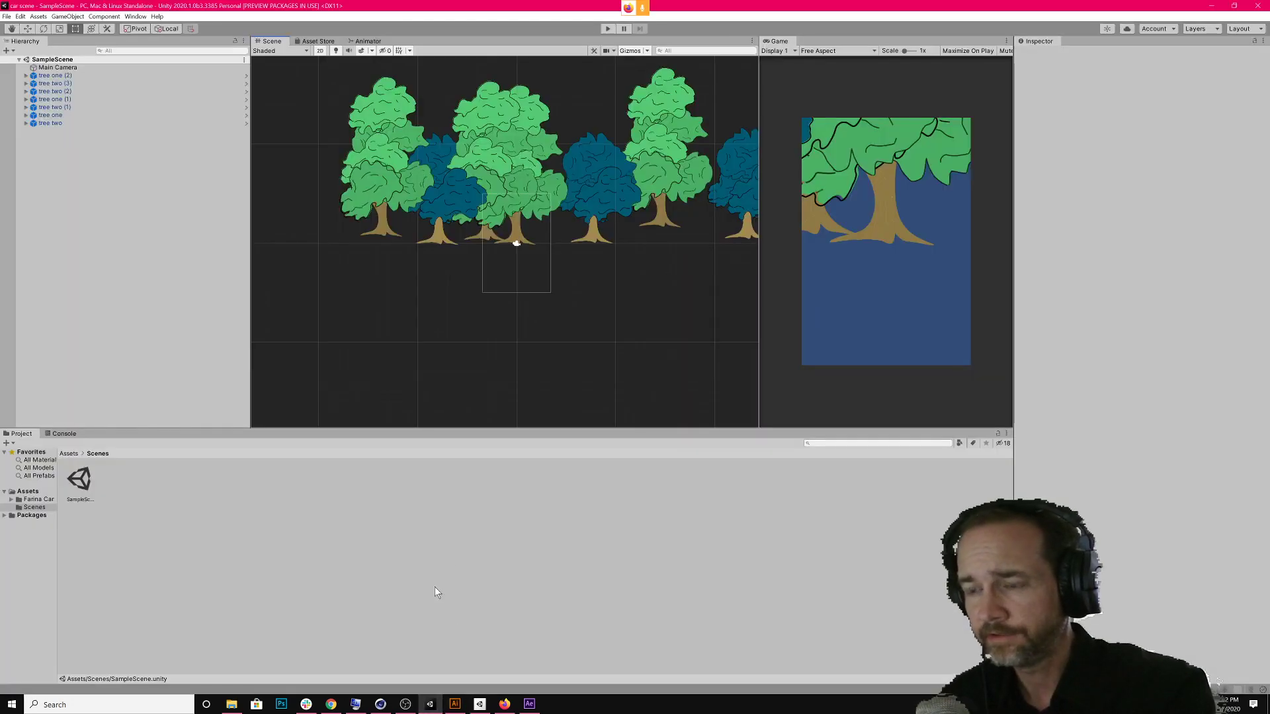
left_click(405, 704)
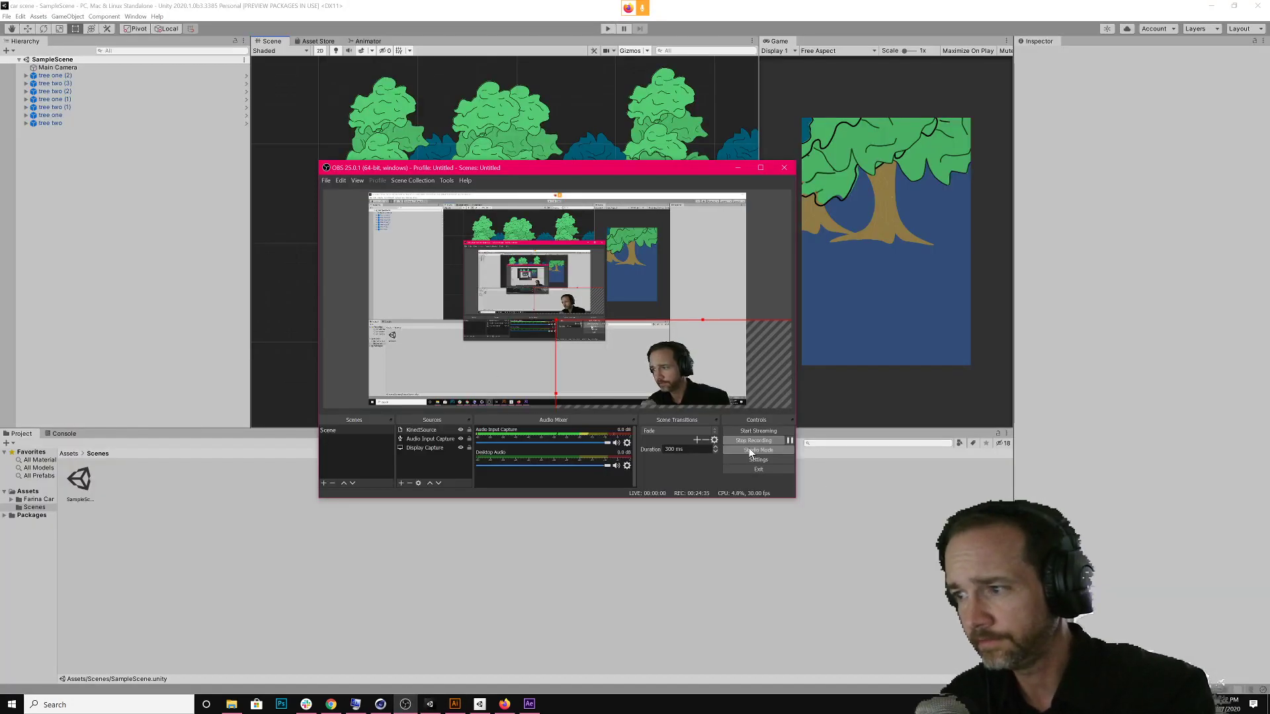